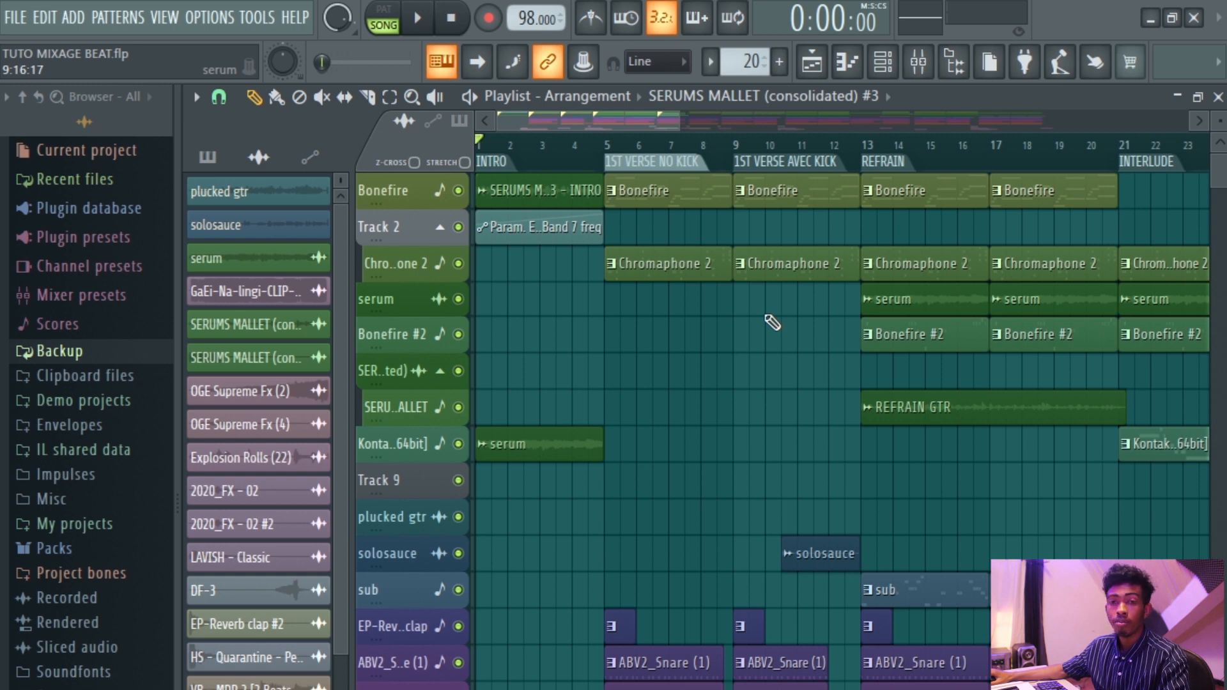
Scroll through the playlist tracks, open the mixer briefly and return to the playlist.
scroll(772, 323, down, 3)
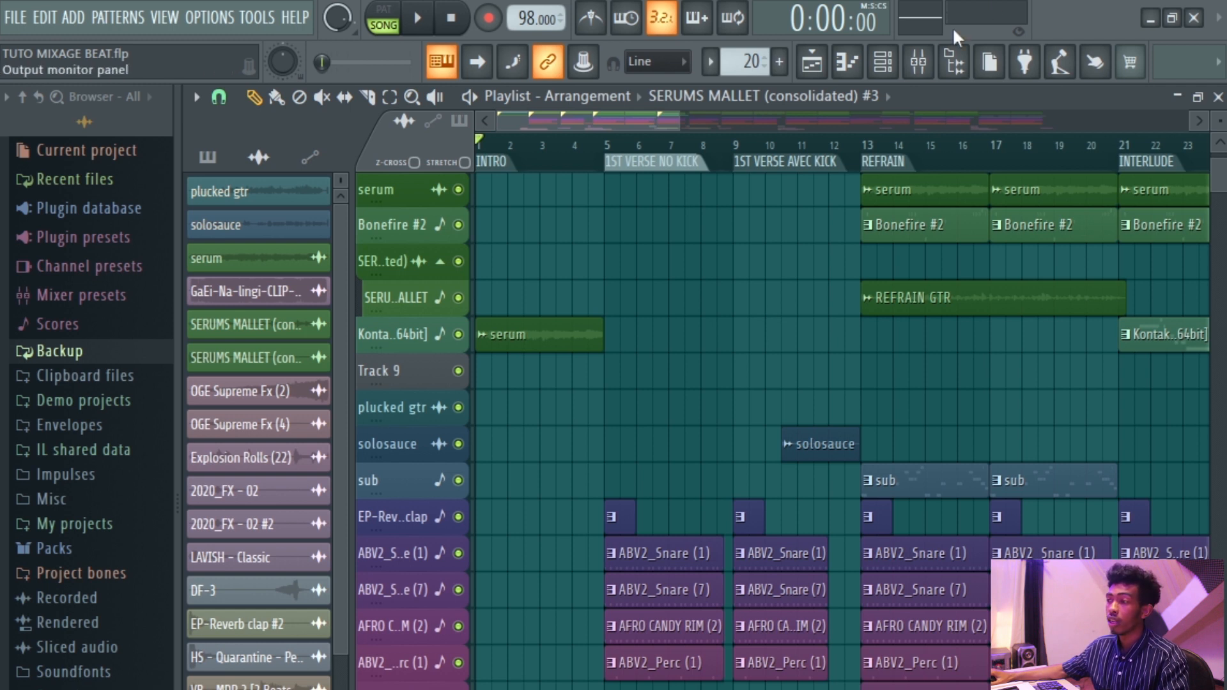
click(919, 61)
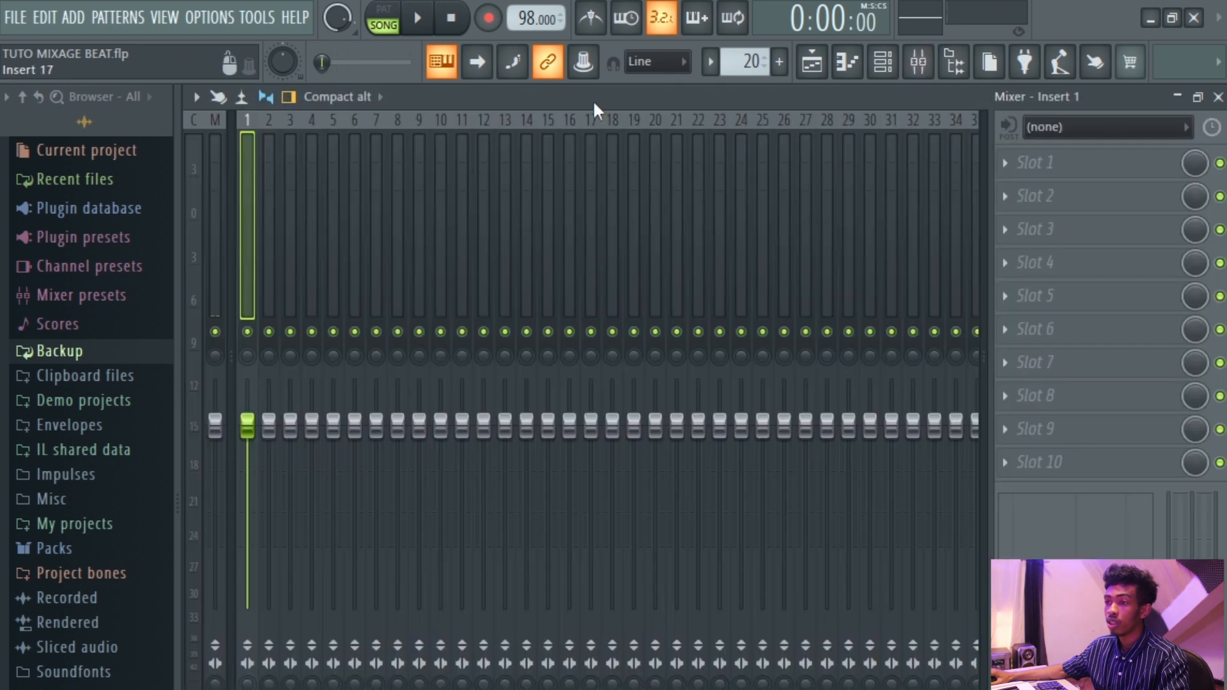
click(812, 61)
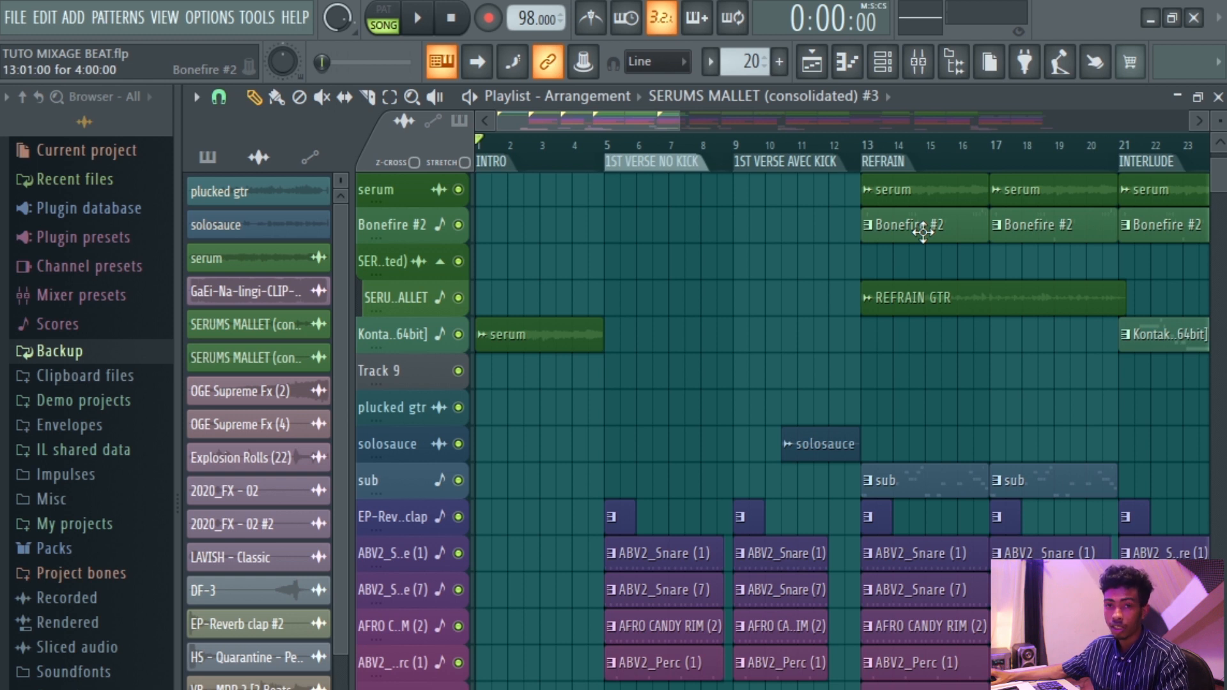
Zoom into an empty stretch of the playlist and set the snap to 1/4 beat.
scroll(941, 301, down, 4)
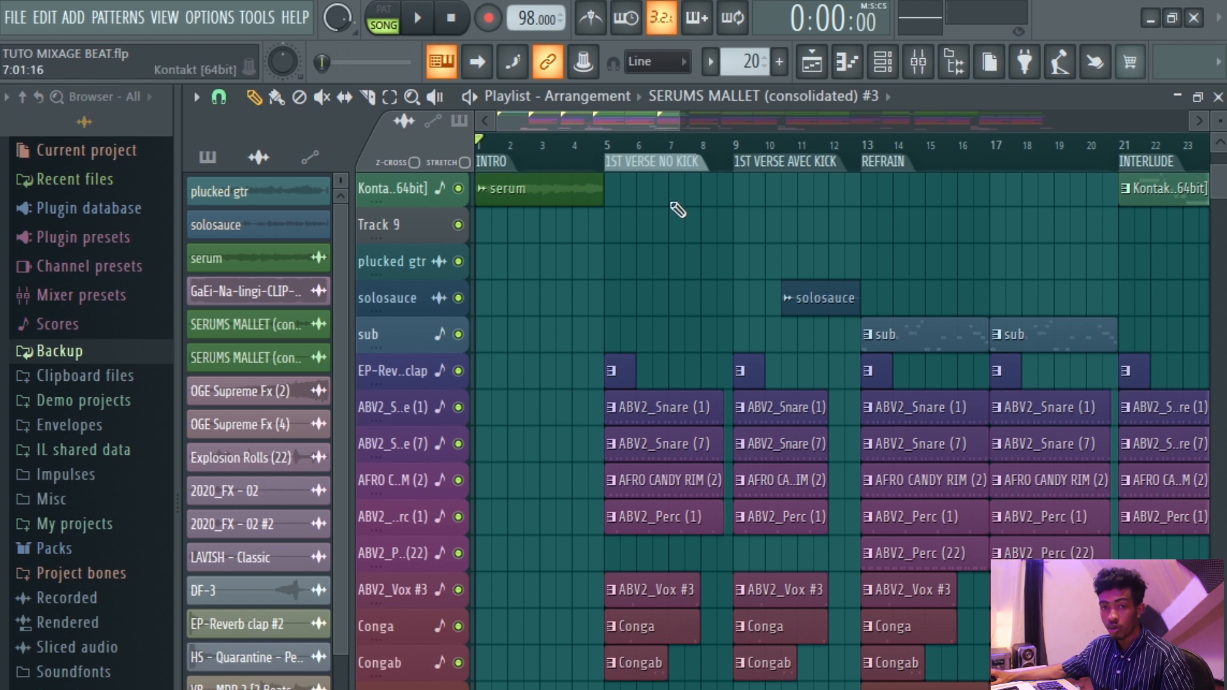
scroll(548, 192, down, 3)
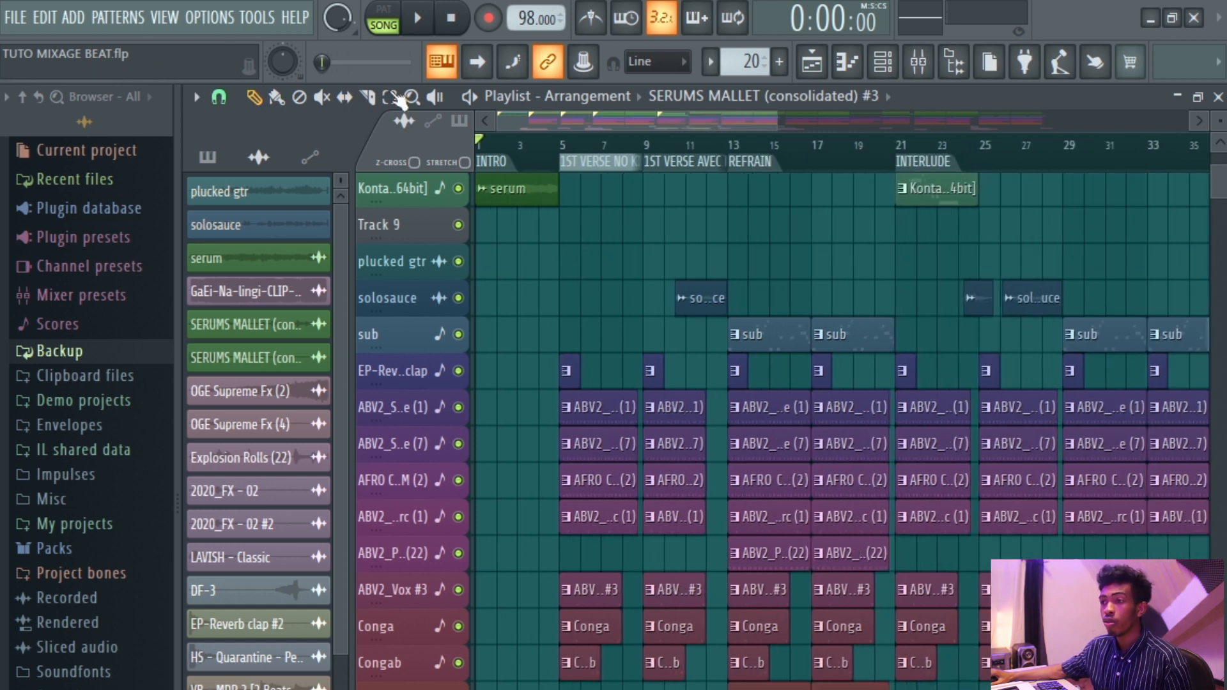
scroll(1177, 211, down, 5)
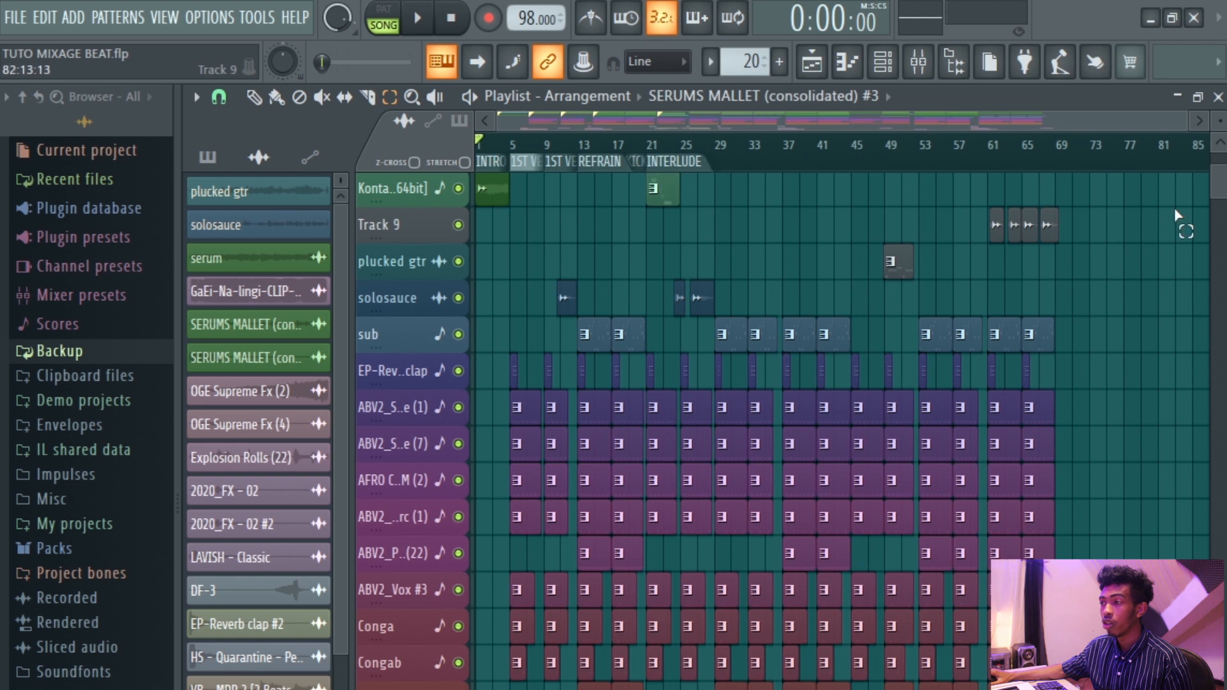
scroll(1176, 211, up, 10)
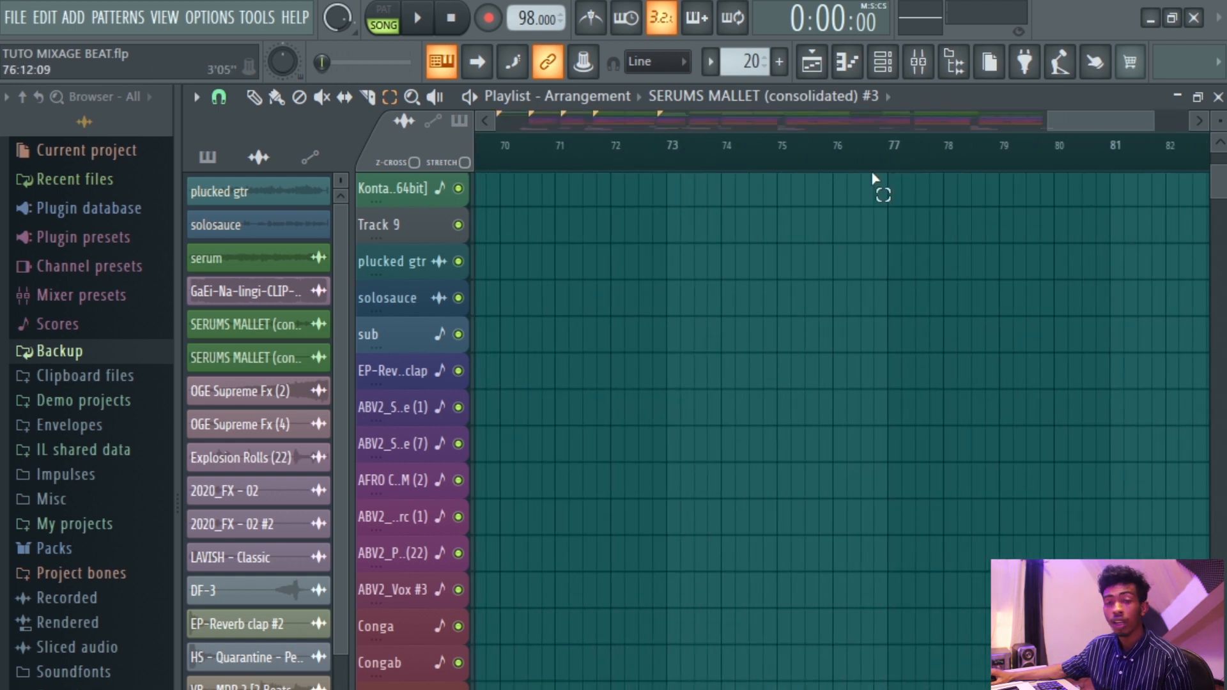
scroll(873, 183, up, 3)
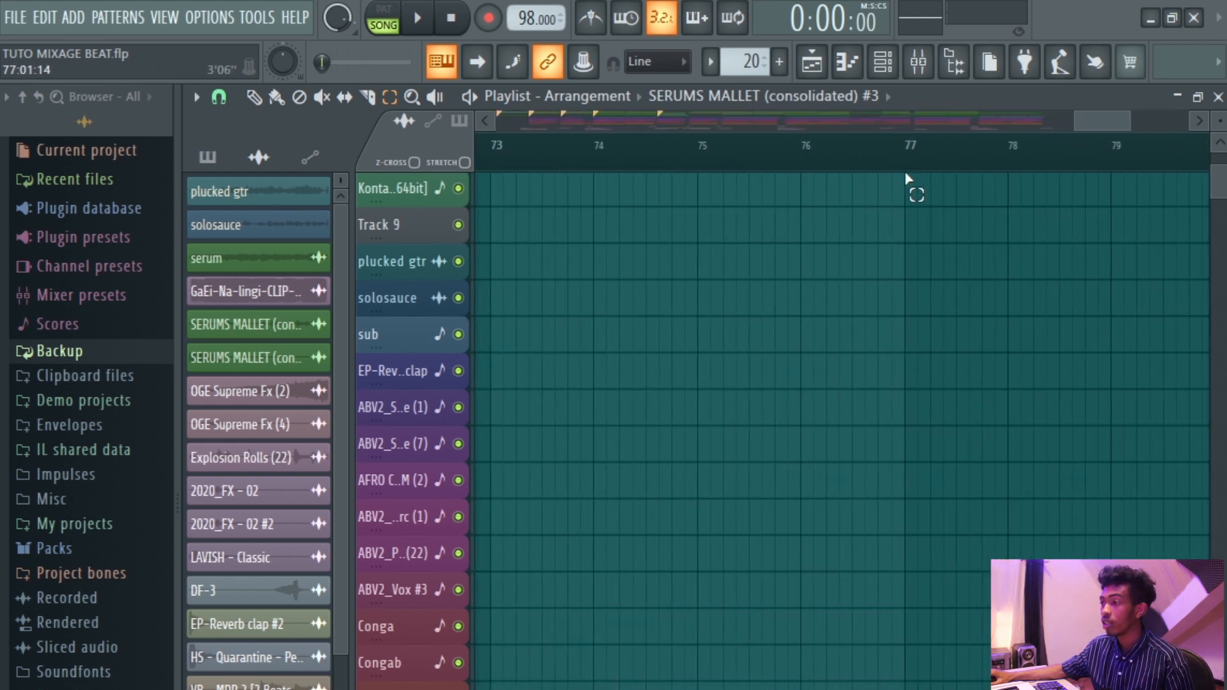
click(219, 96)
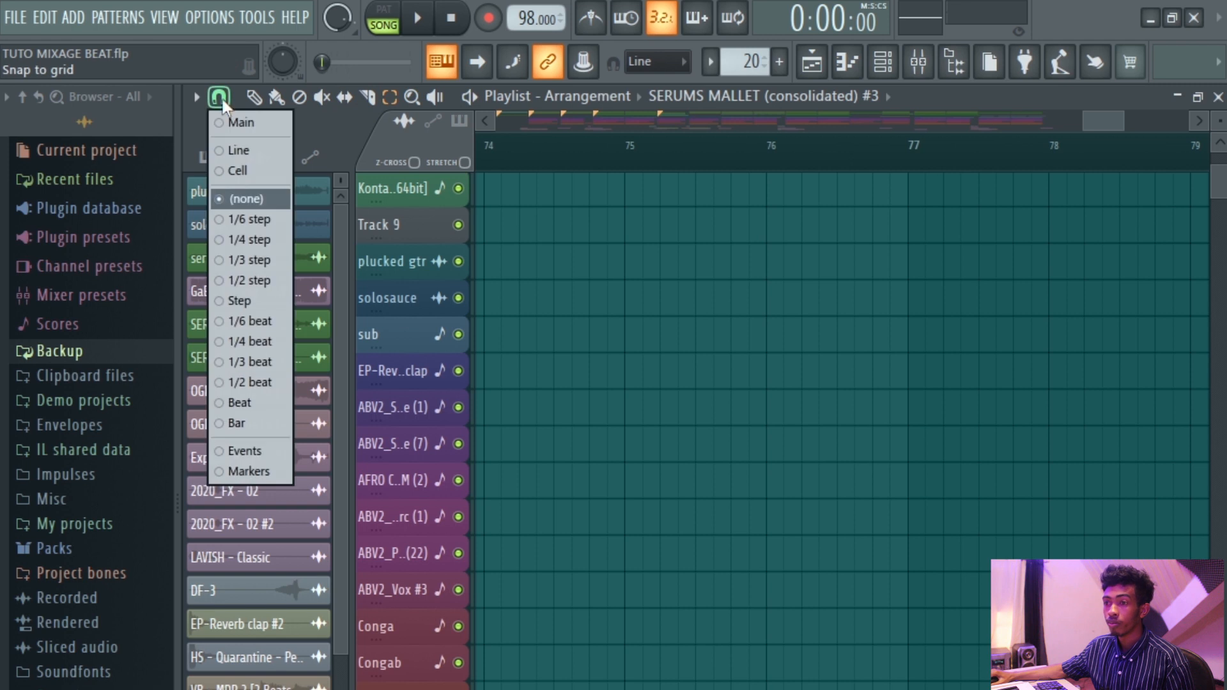
click(252, 343)
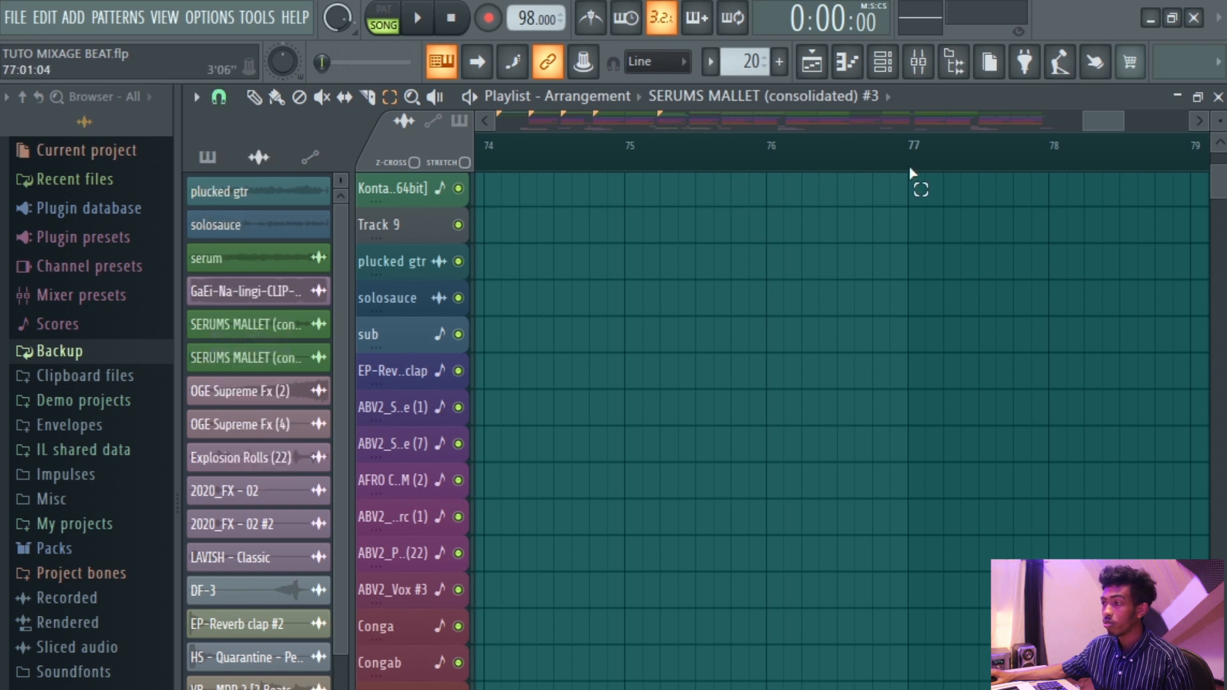
Select the timeline range from bar 75 to bar 77 and save the project.
scroll(913, 173, up, 2)
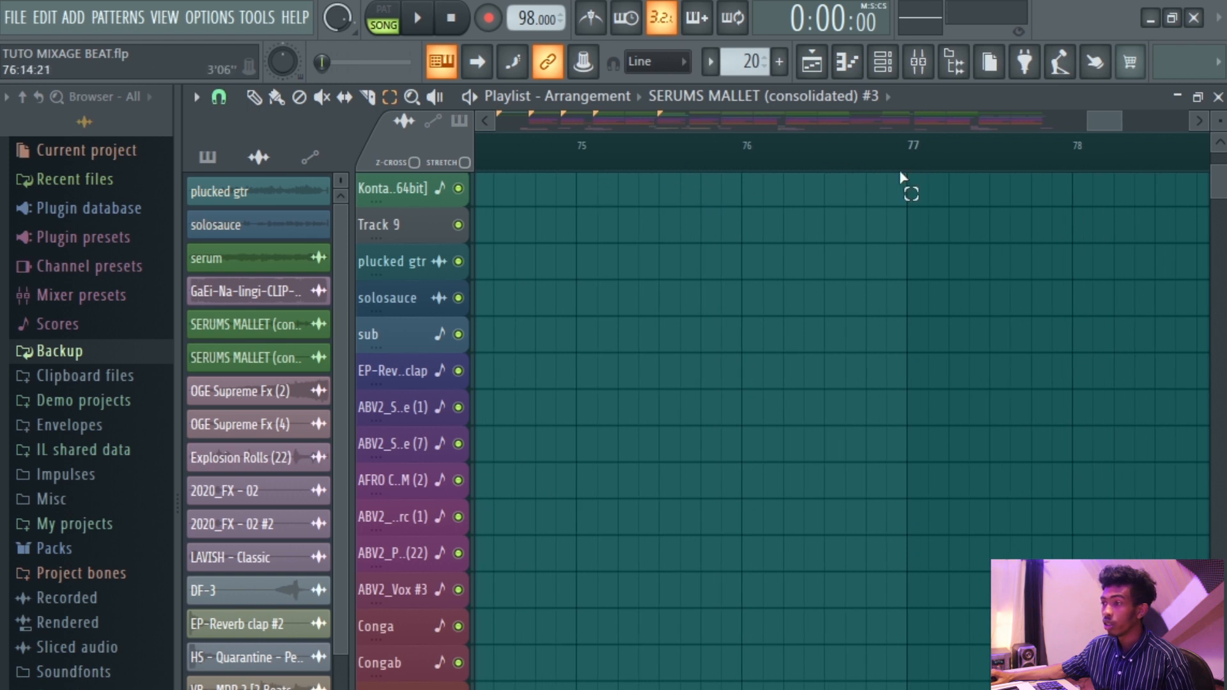
drag(910, 174, 583, 192)
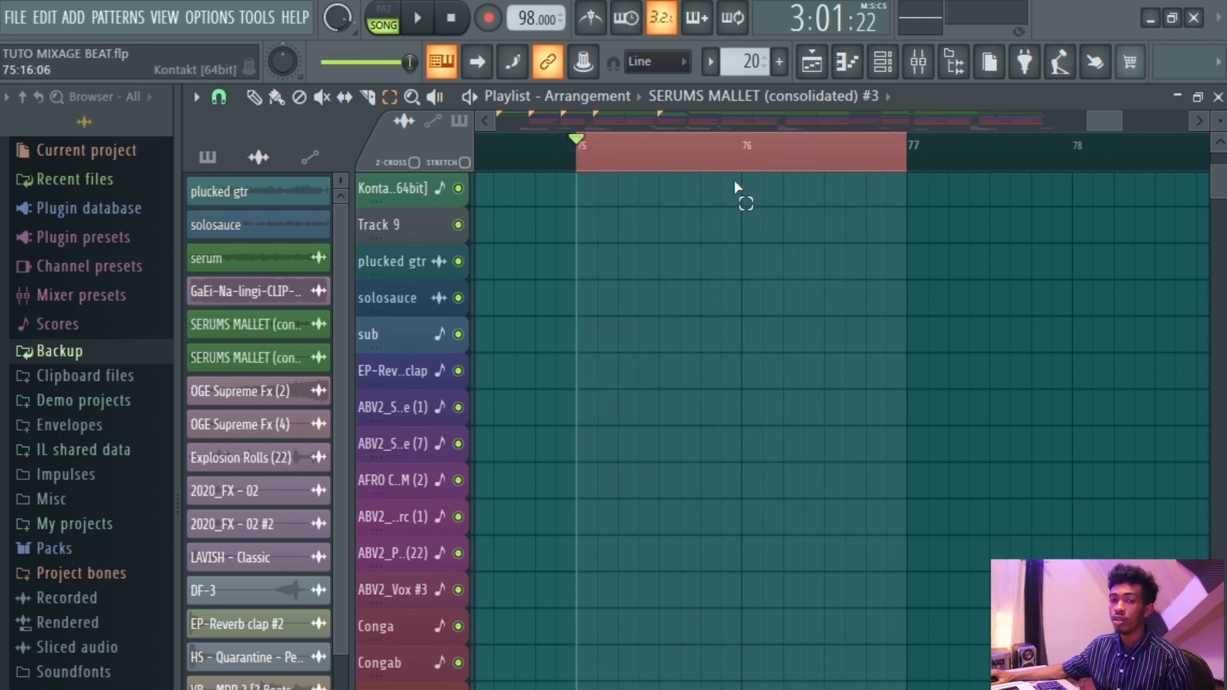
key(ctrl+s)
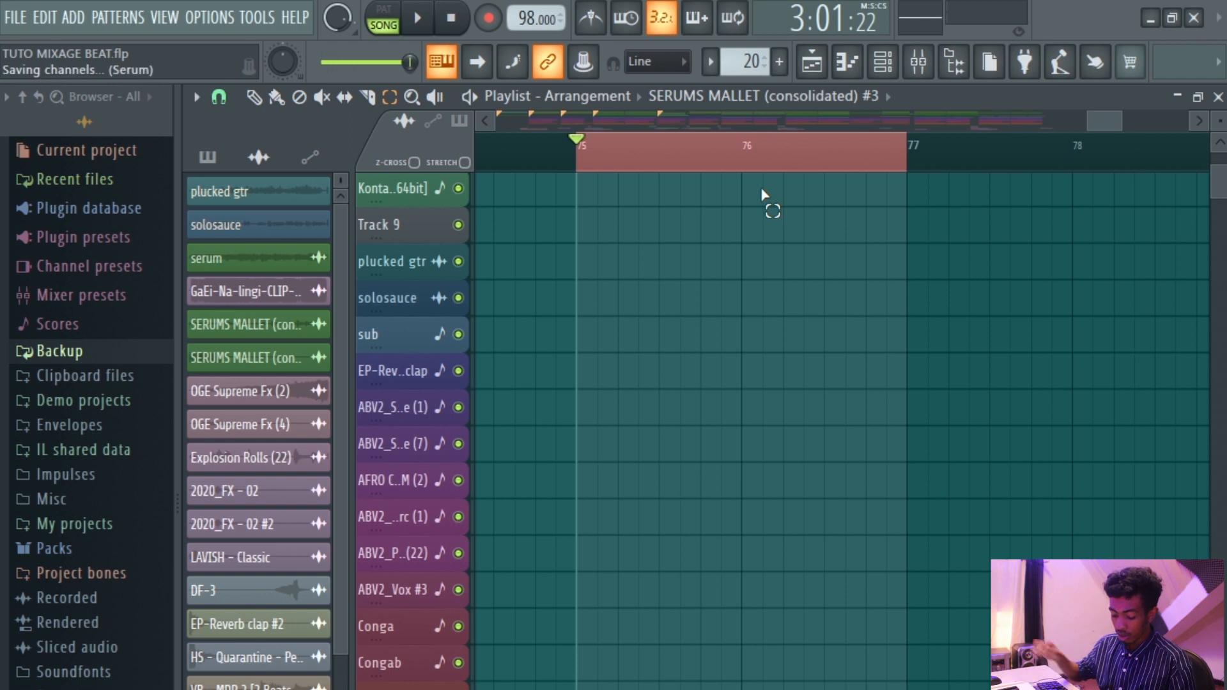
Add a time marker named REFRAIN at the start of the selected range.
key(alt+t)
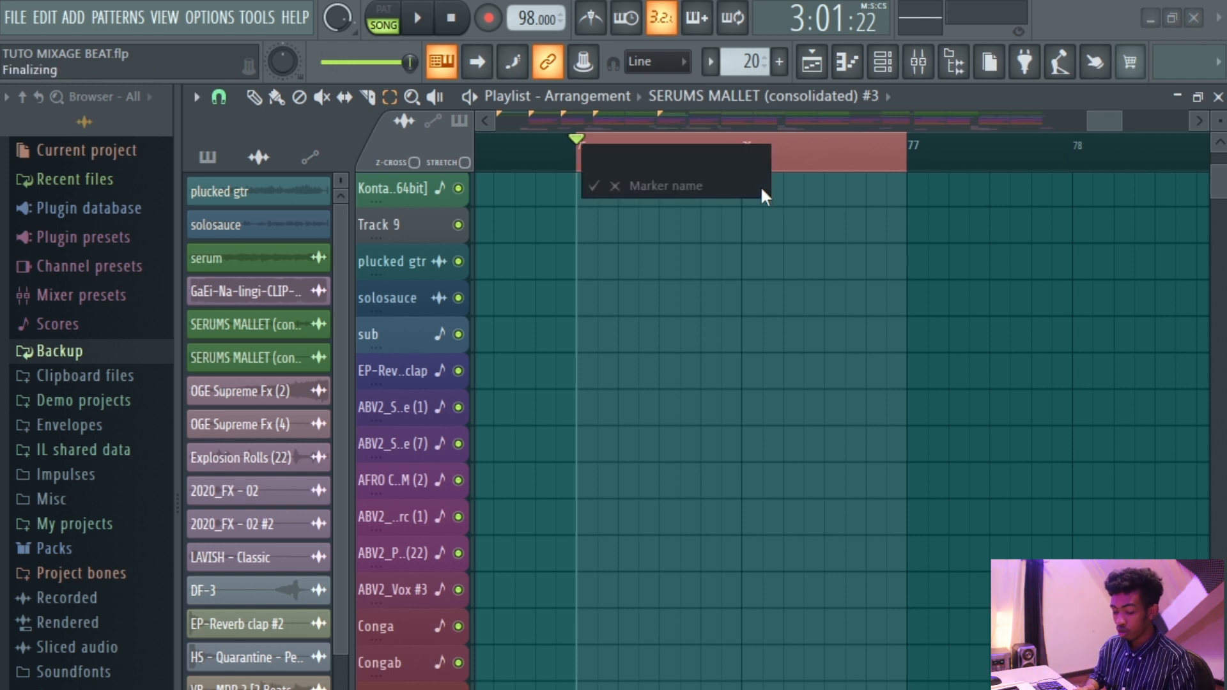
text(REFRAIN)
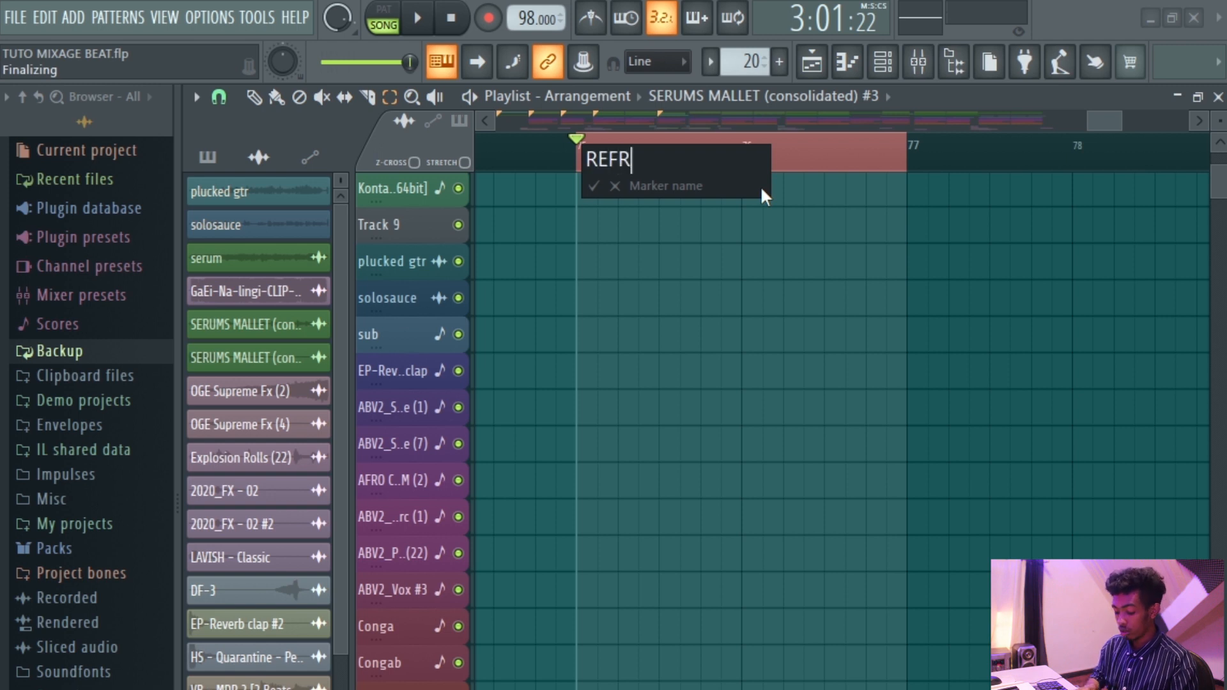
key(Return)
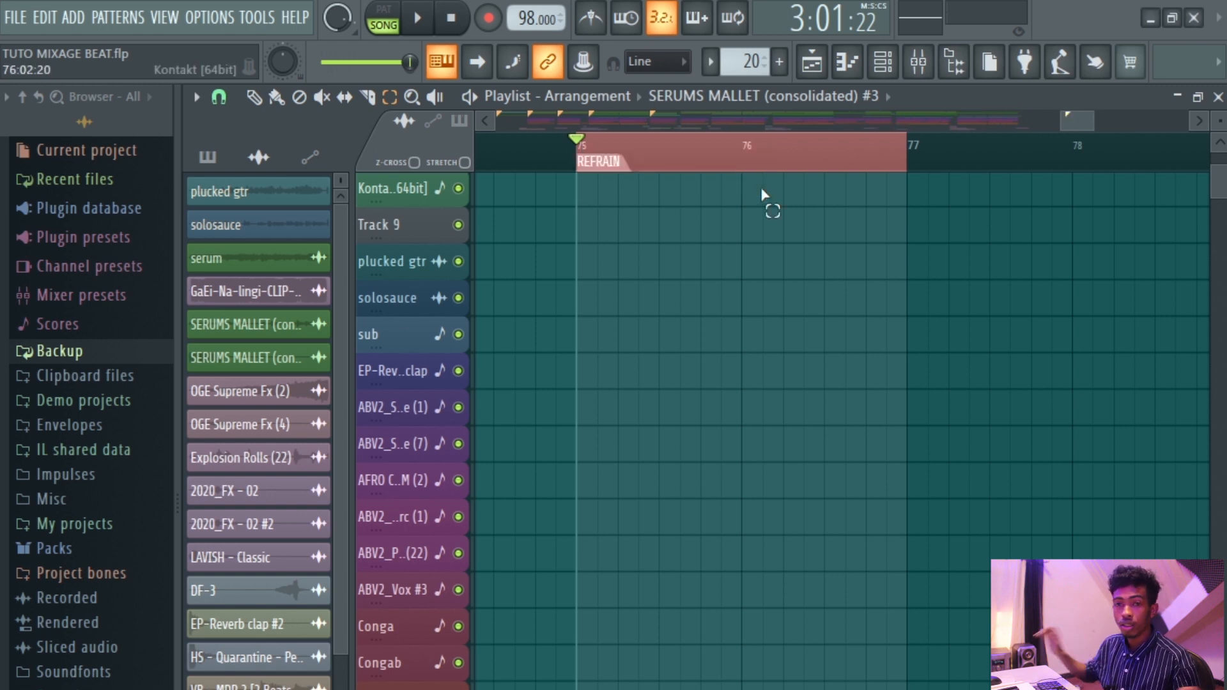
click(764, 192)
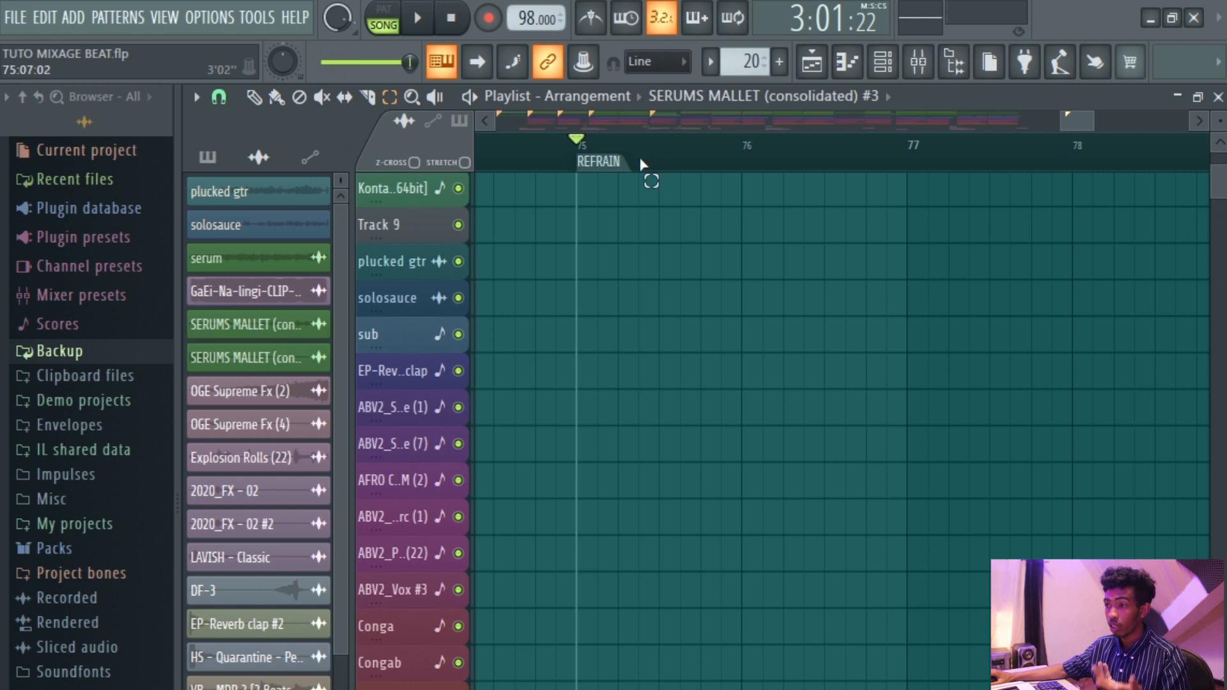
Delete the REFRAIN marker at bar 75.
scroll(643, 165, down, 2)
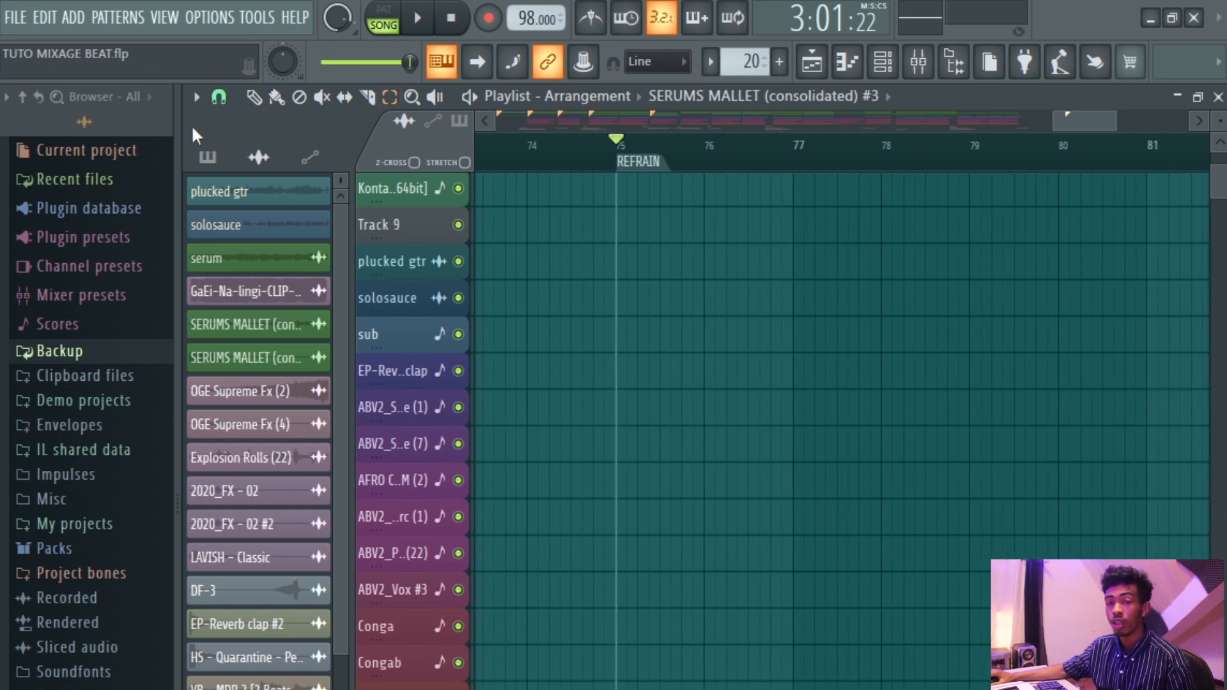
click(253, 97)
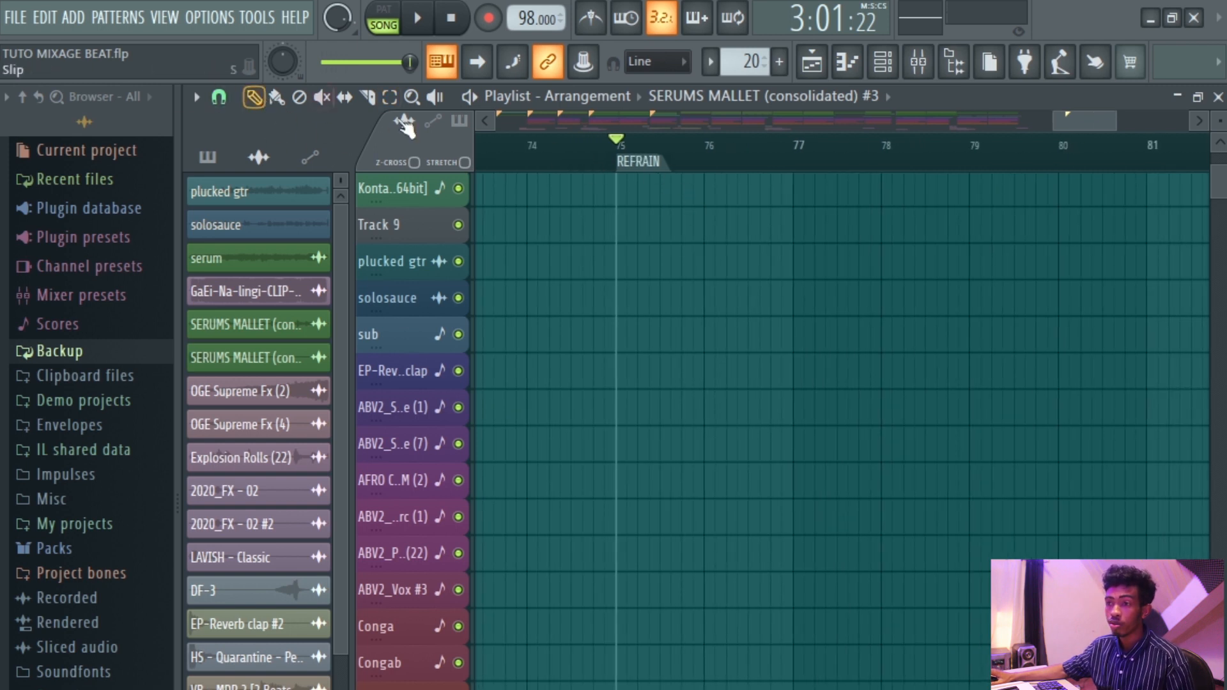
right_click(642, 165)
click(703, 255)
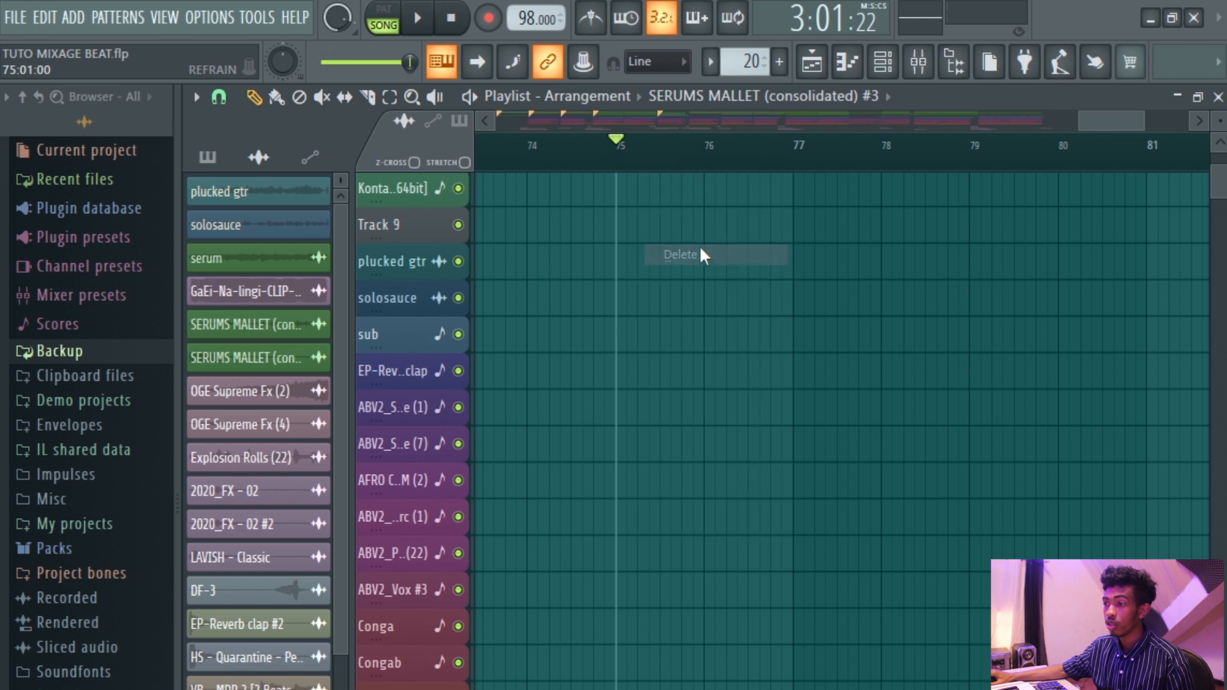
Zoom out over the whole arrangement and show the project's patterns in the browser.
scroll(739, 252, down, 6)
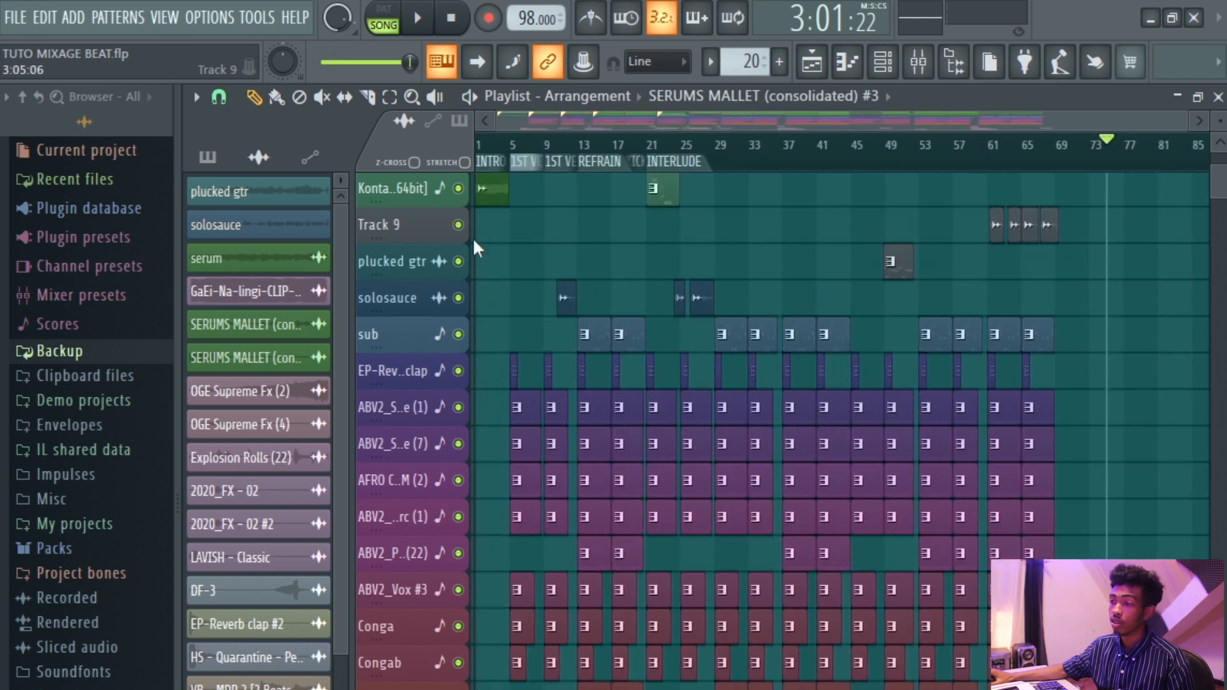
scroll(505, 243, up, 4)
scroll(514, 242, down, 4)
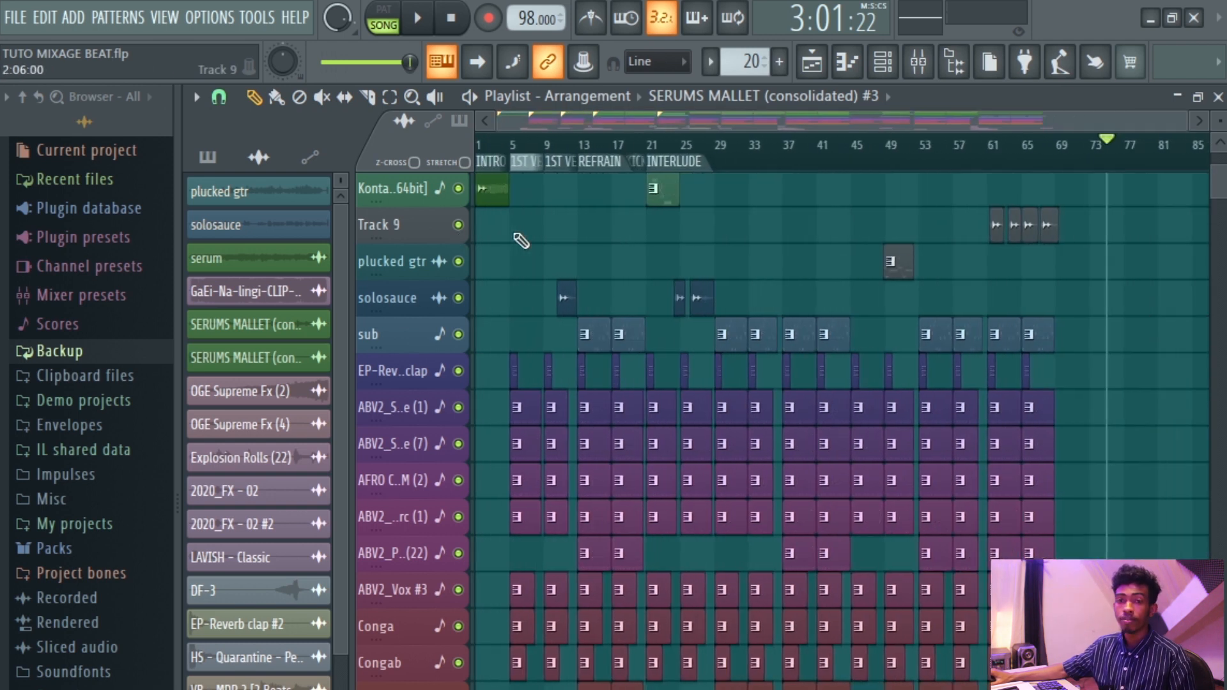
scroll(521, 240, up, 1)
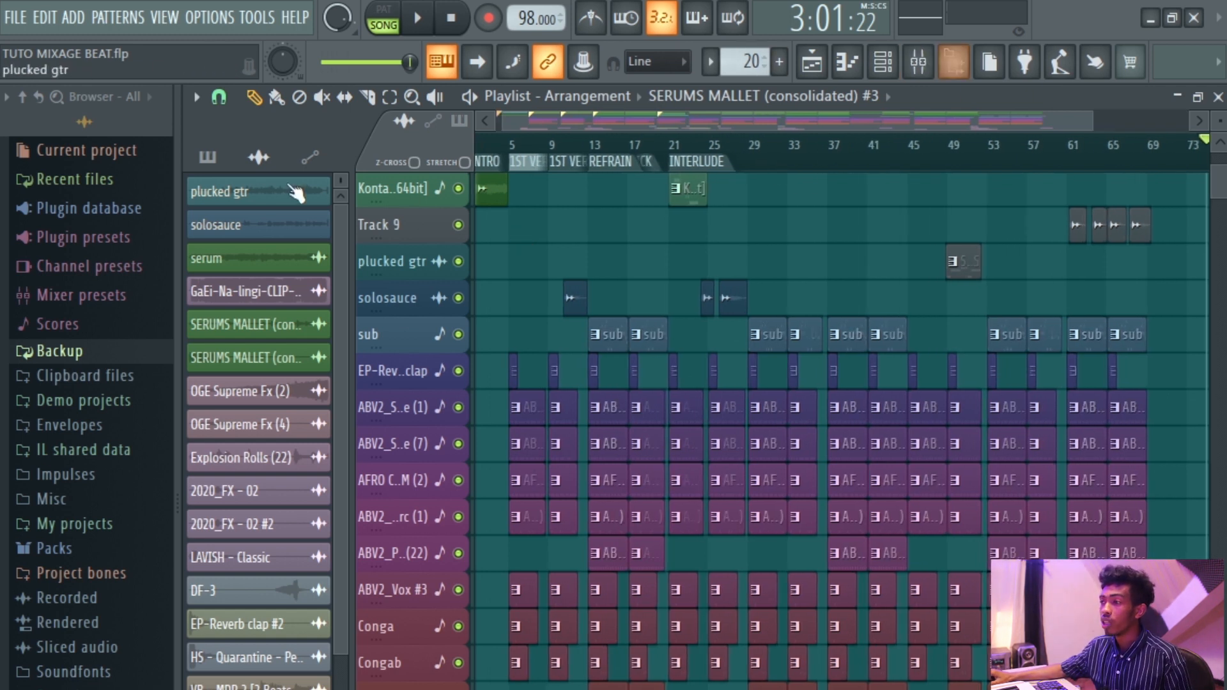
click(207, 157)
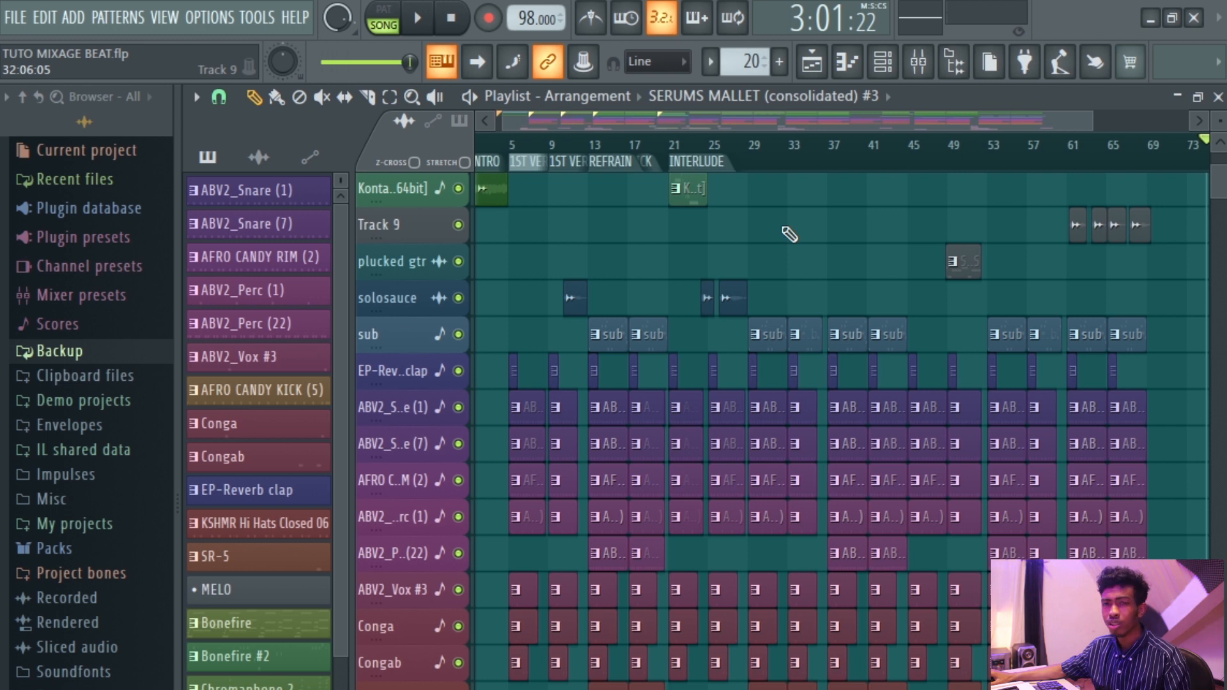
Scroll and zoom through the arrangement to examine its sections and markers.
scroll(777, 269, up, 5)
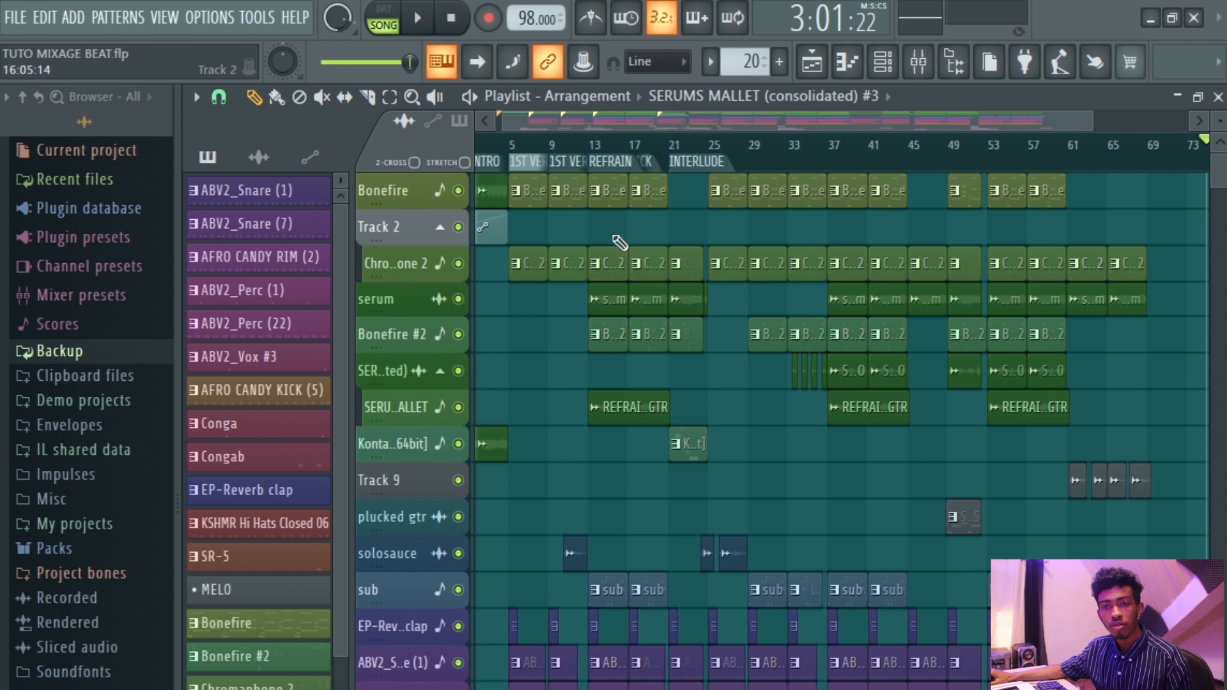
scroll(591, 238, up, 3)
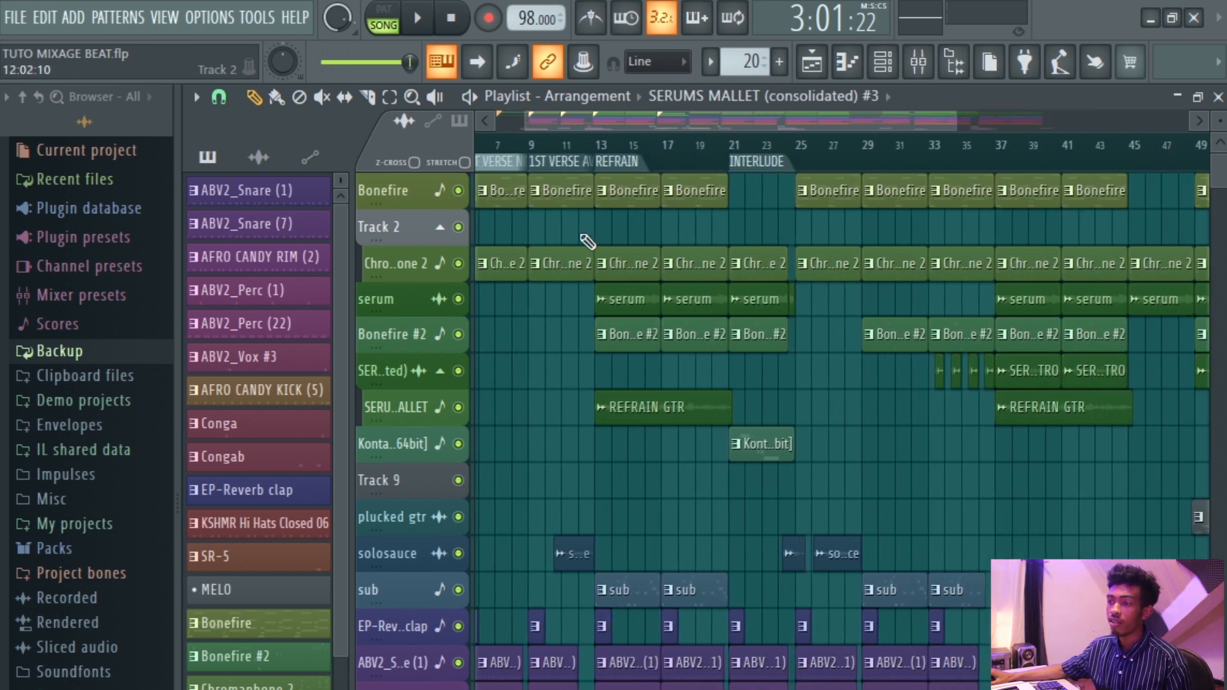
scroll(587, 242, down, 3)
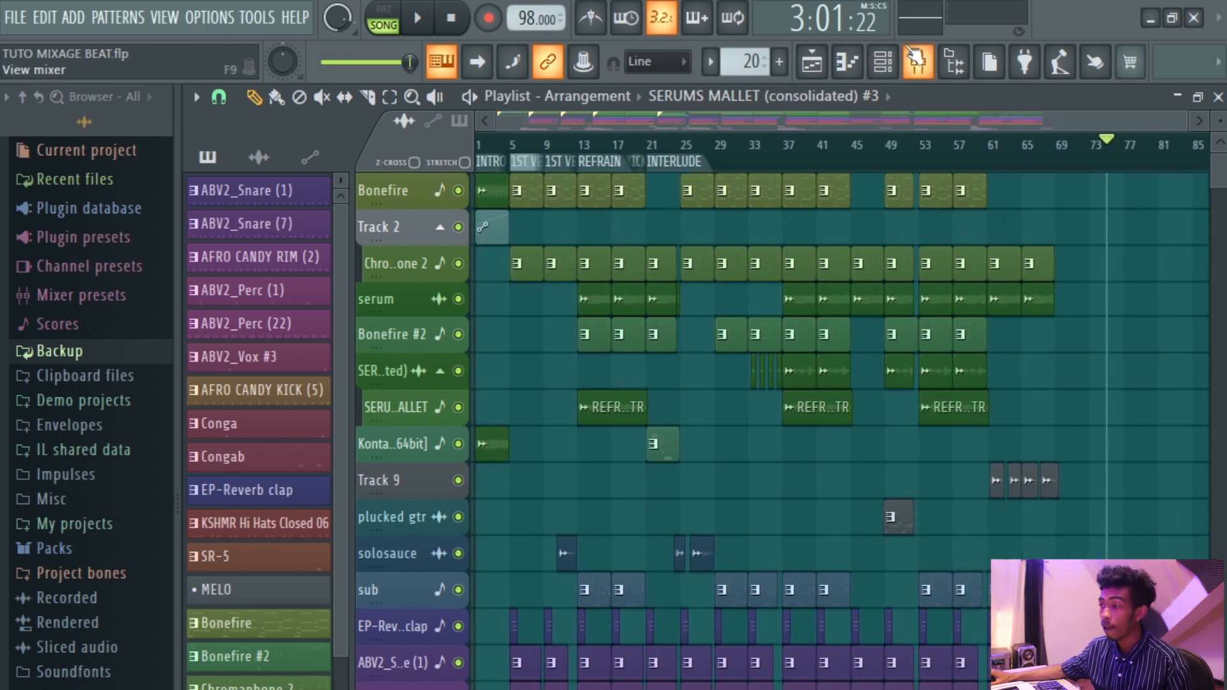
scroll(639, 275, up, 5)
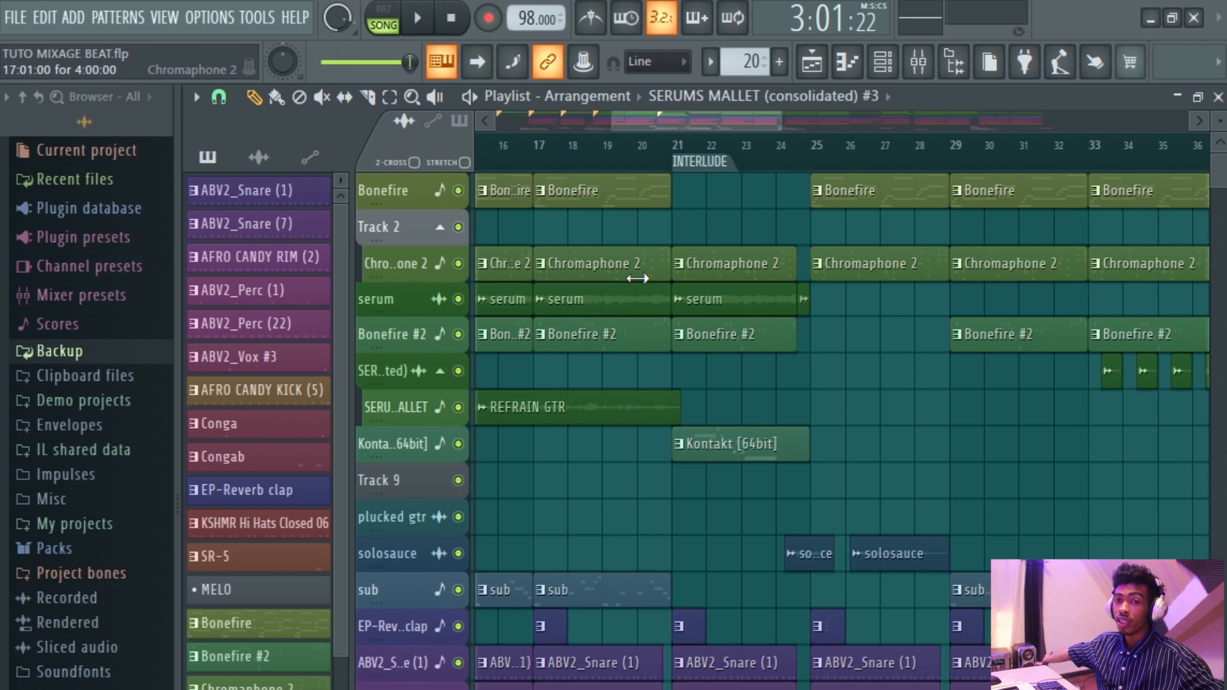
scroll(637, 279, down, 6)
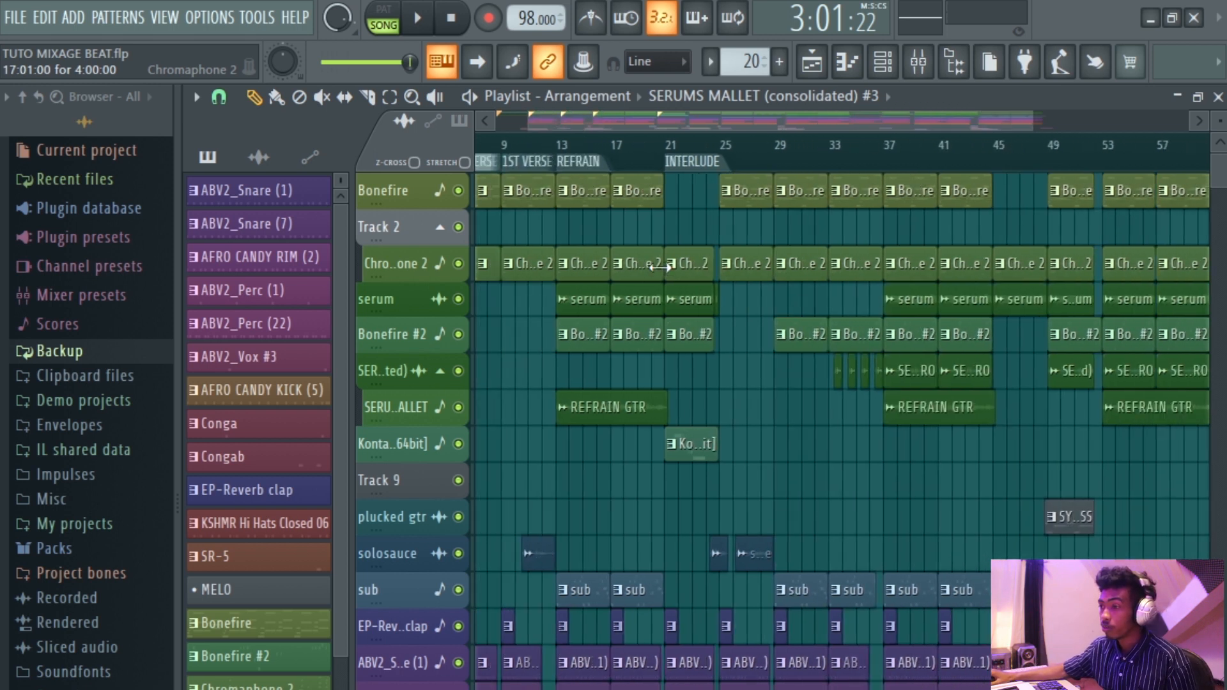
scroll(523, 274, up, 6)
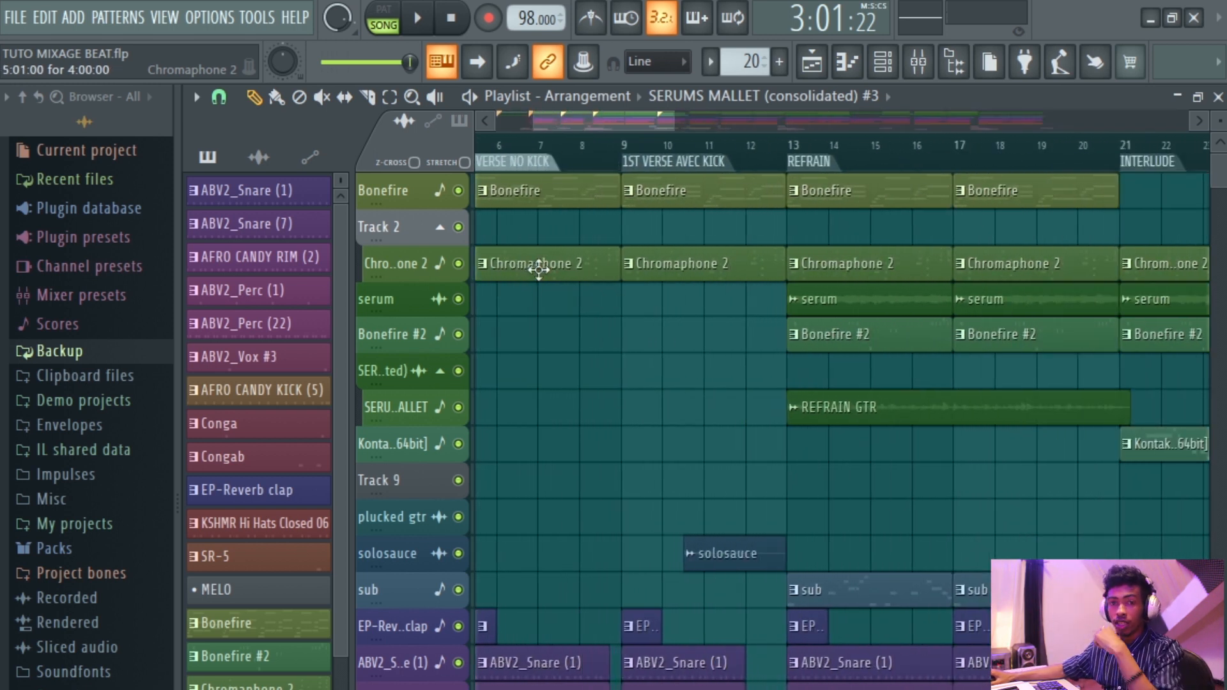
Select the REFRAIN section through its marker and inspect the clips it contains.
click(812, 163)
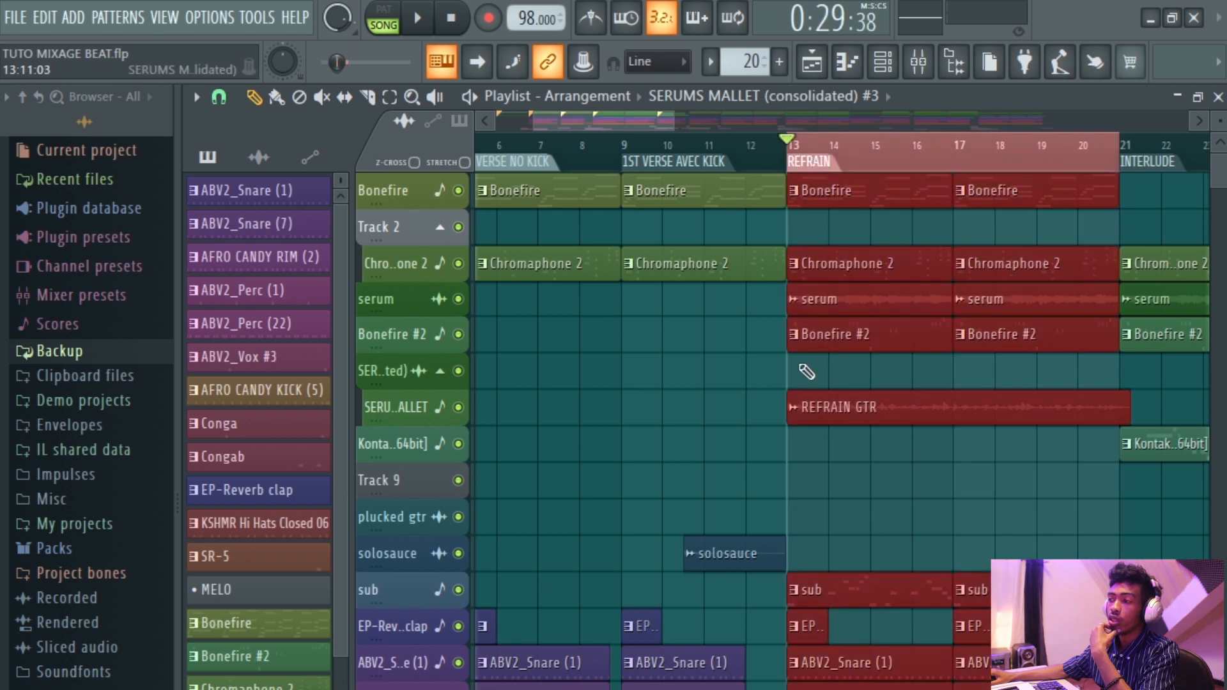
click(880, 155)
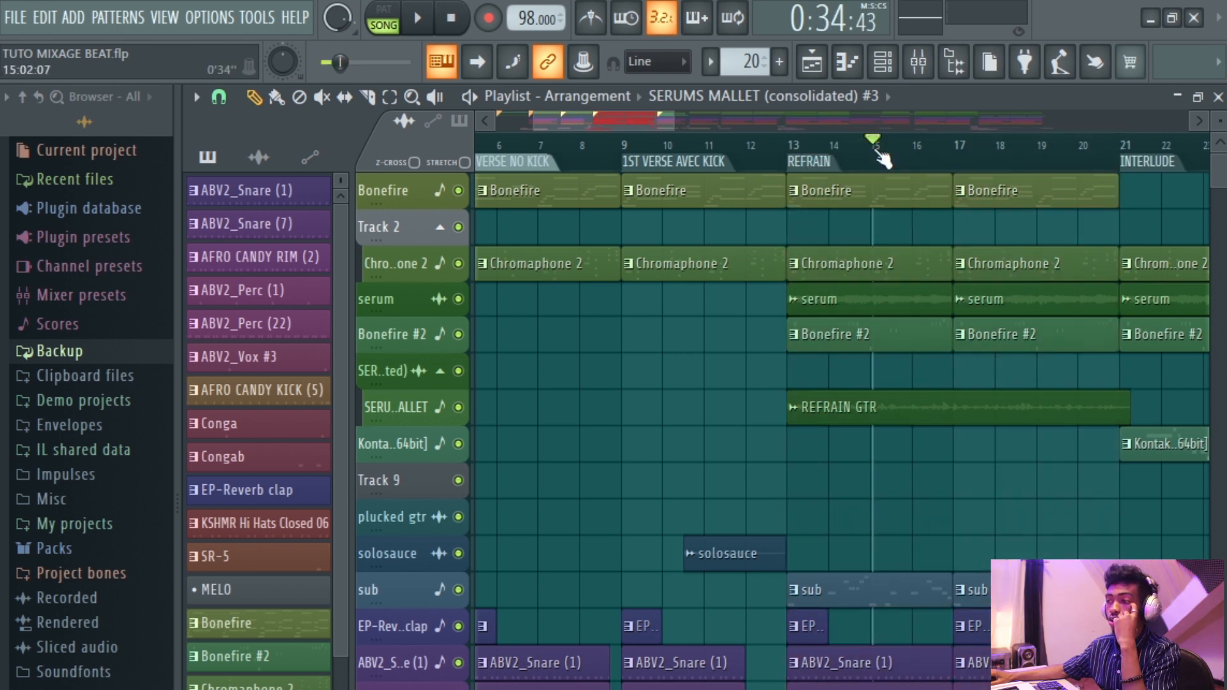
click(828, 168)
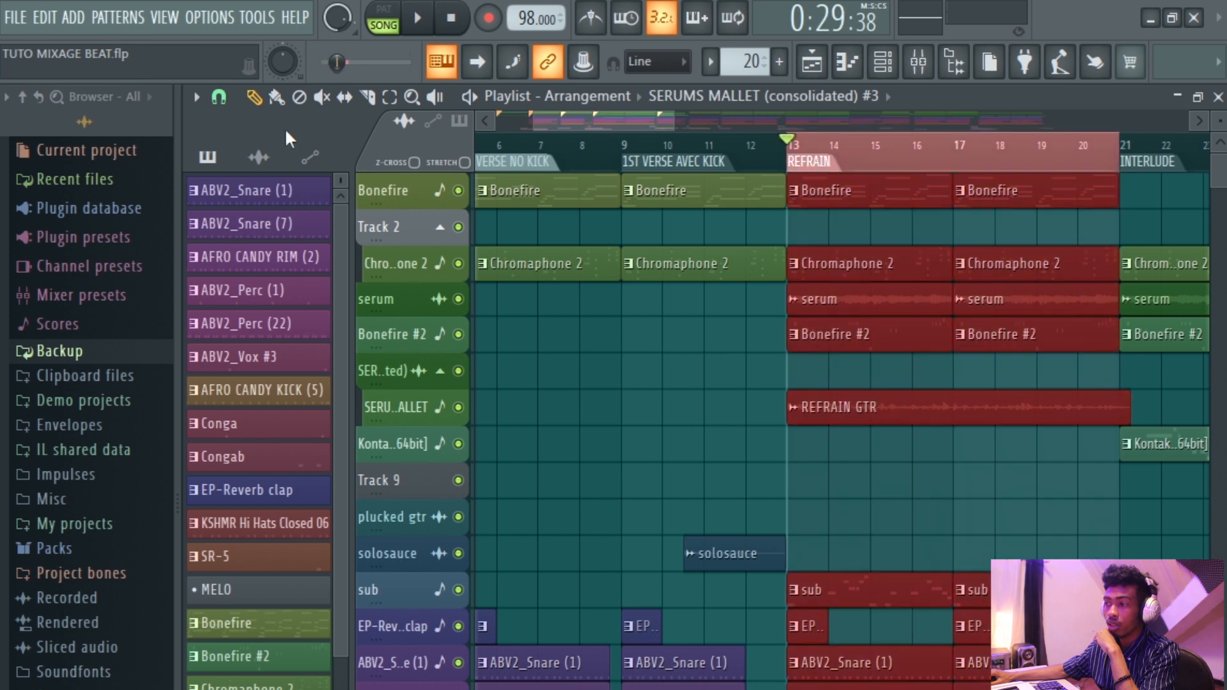
click(891, 488)
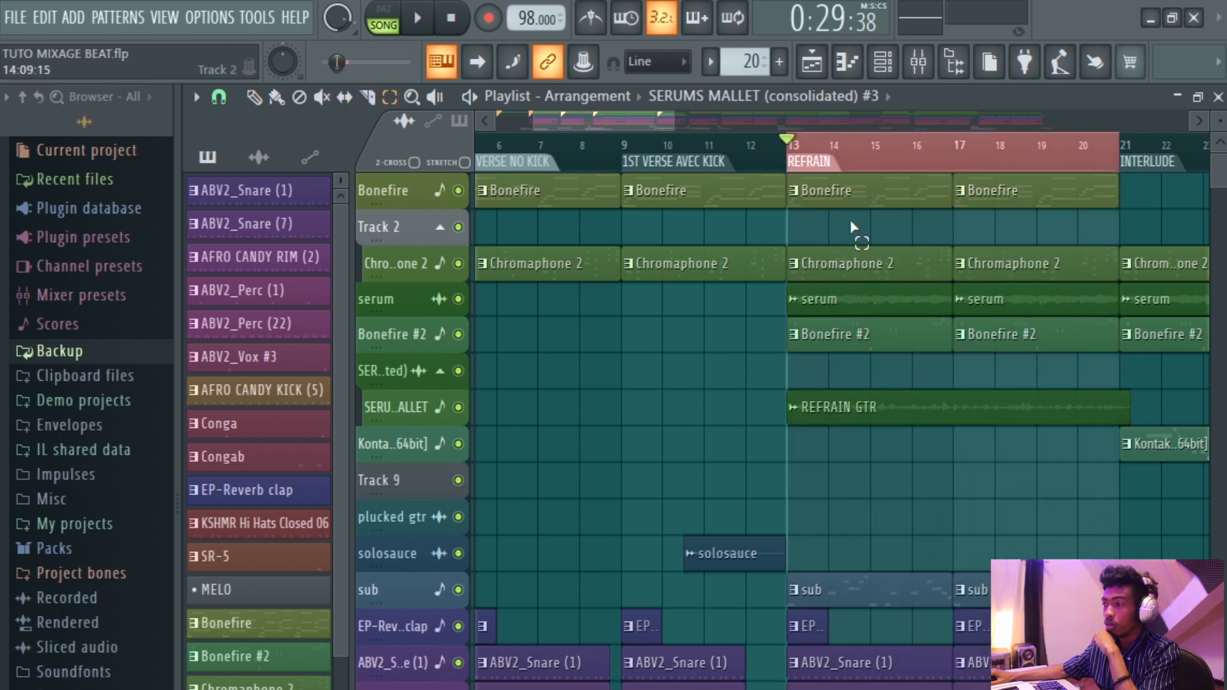
scroll(856, 233, down, 5)
ctrl+scroll(830, 240, up, 4)
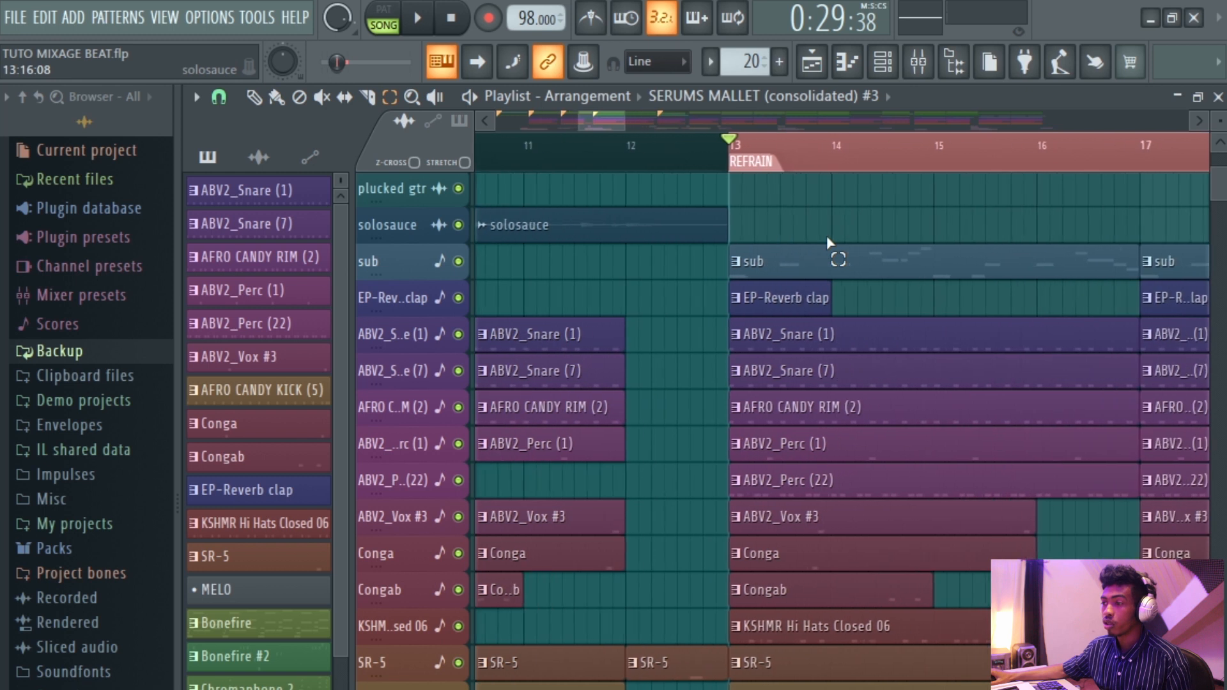
Play the REFRAIN section while scrolling through the playlist tracks to listen to its arrangement.
ctrl+scroll(652, 246, down, 2)
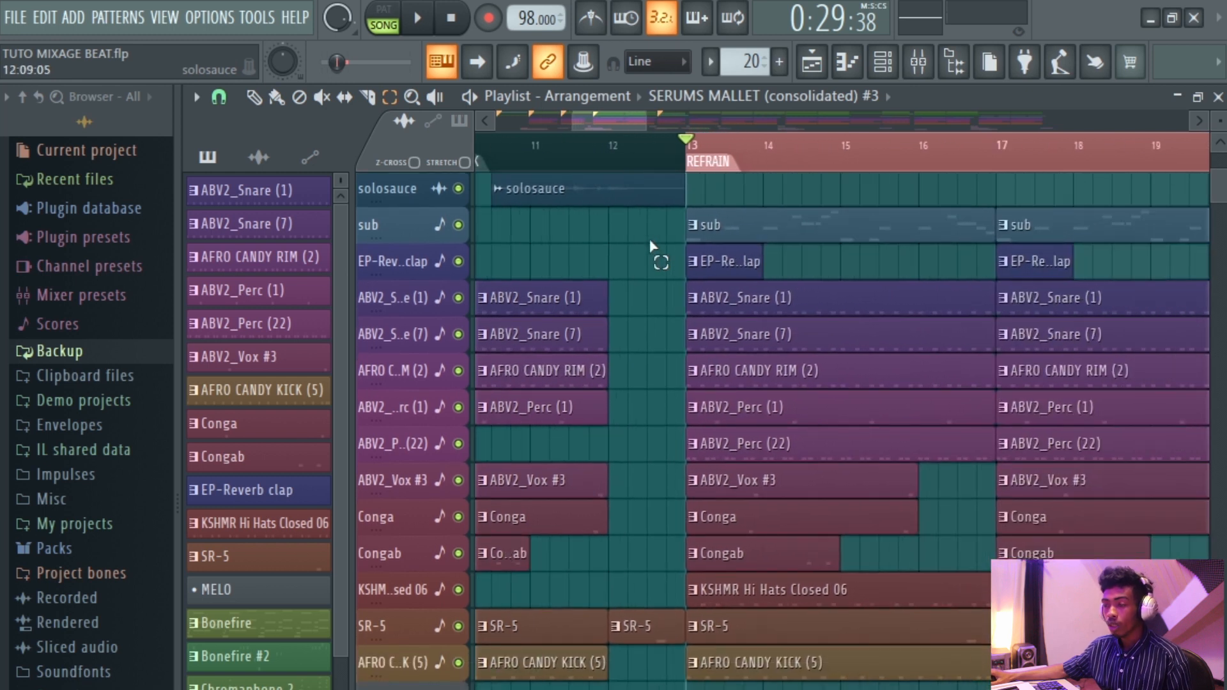
ctrl+scroll(793, 281, down, 3)
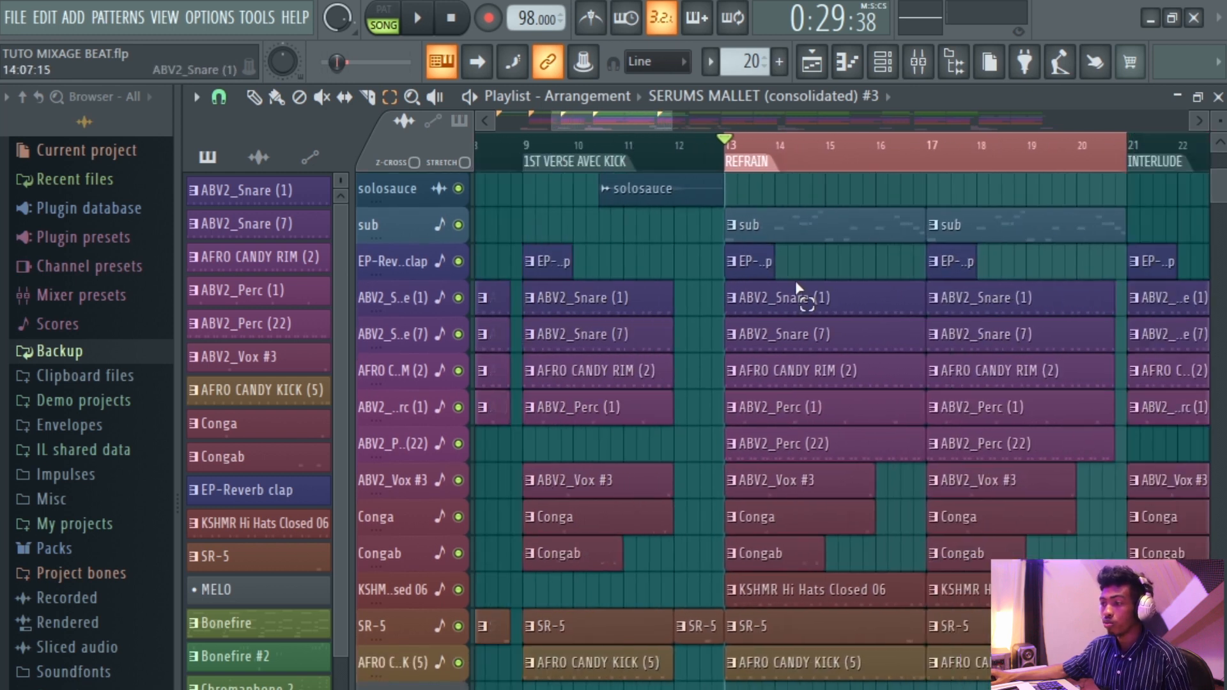
scroll(792, 281, up, 2)
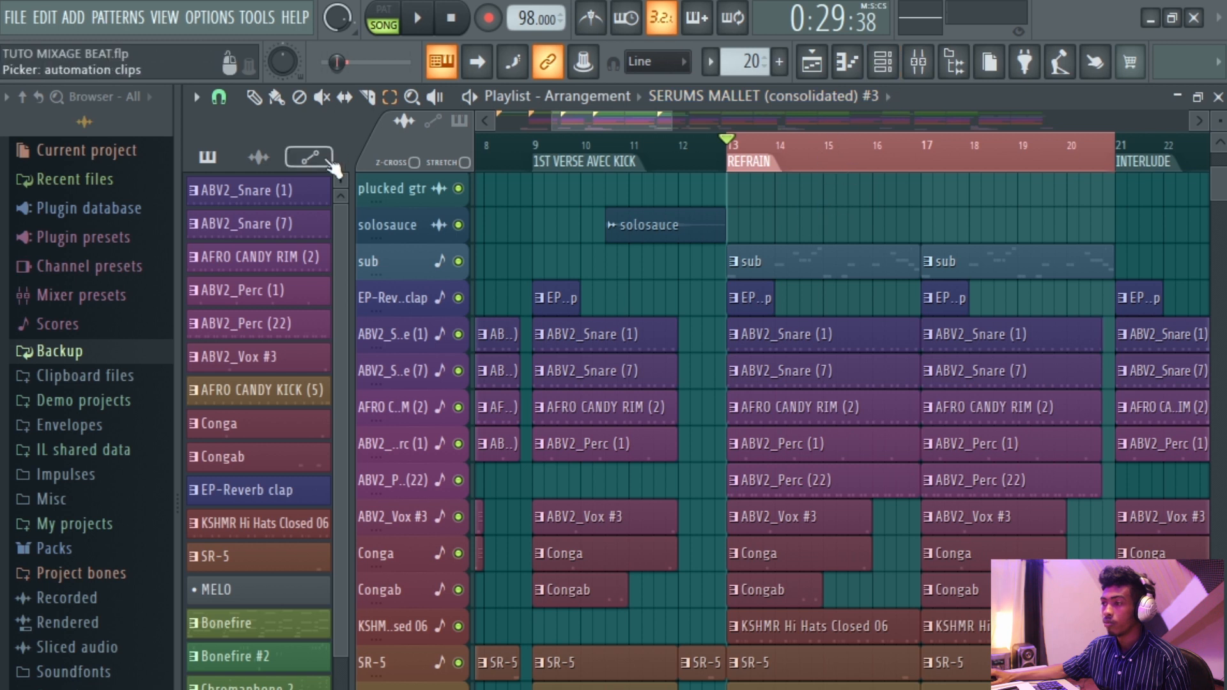
key(space)
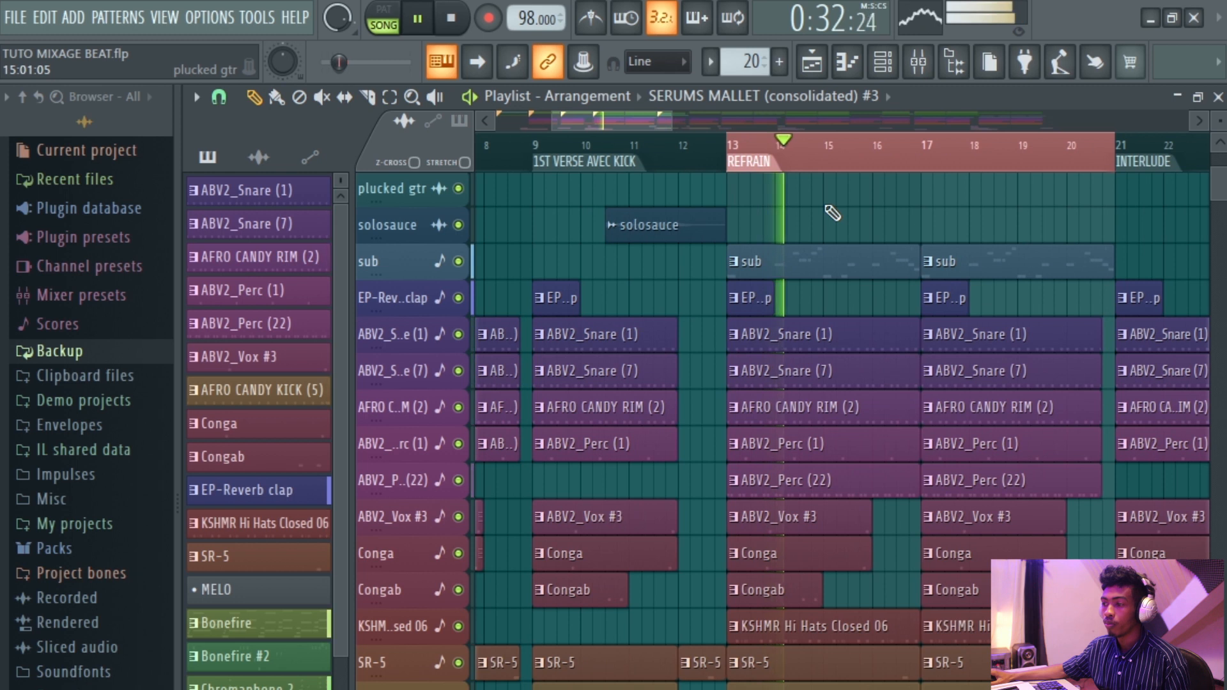
scroll(833, 213, up, 8)
scroll(832, 213, down, 5)
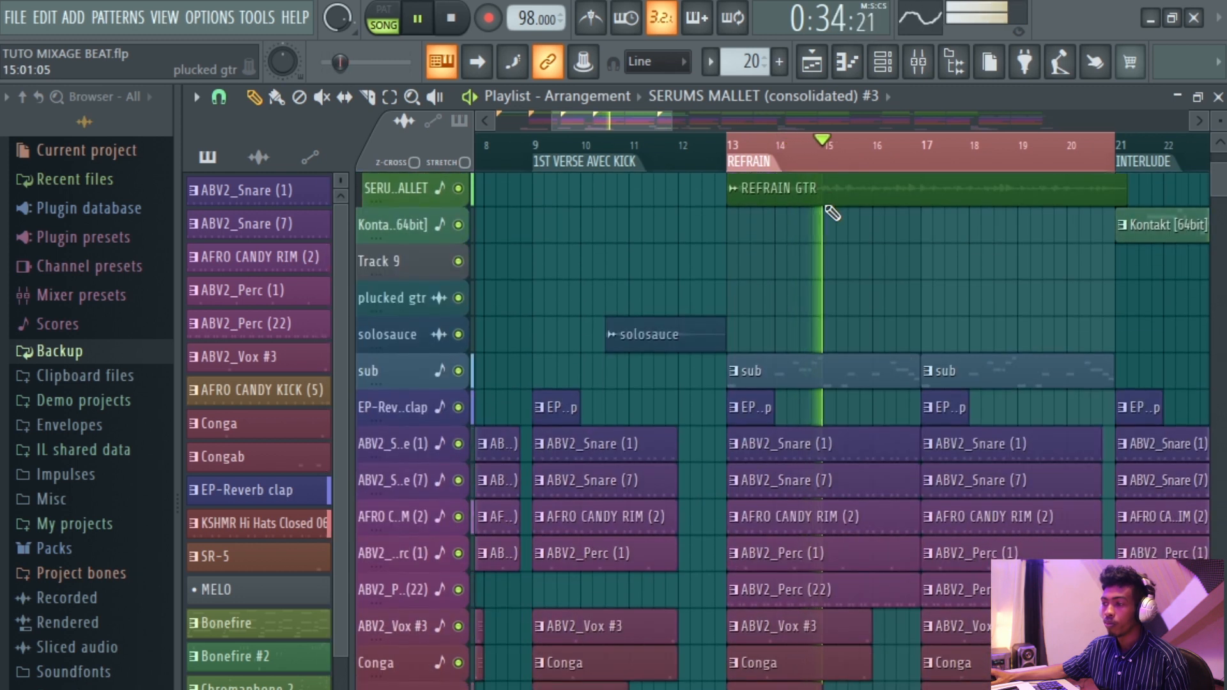
scroll(835, 212, down, 7)
scroll(829, 208, up, 4)
scroll(829, 208, up, 1)
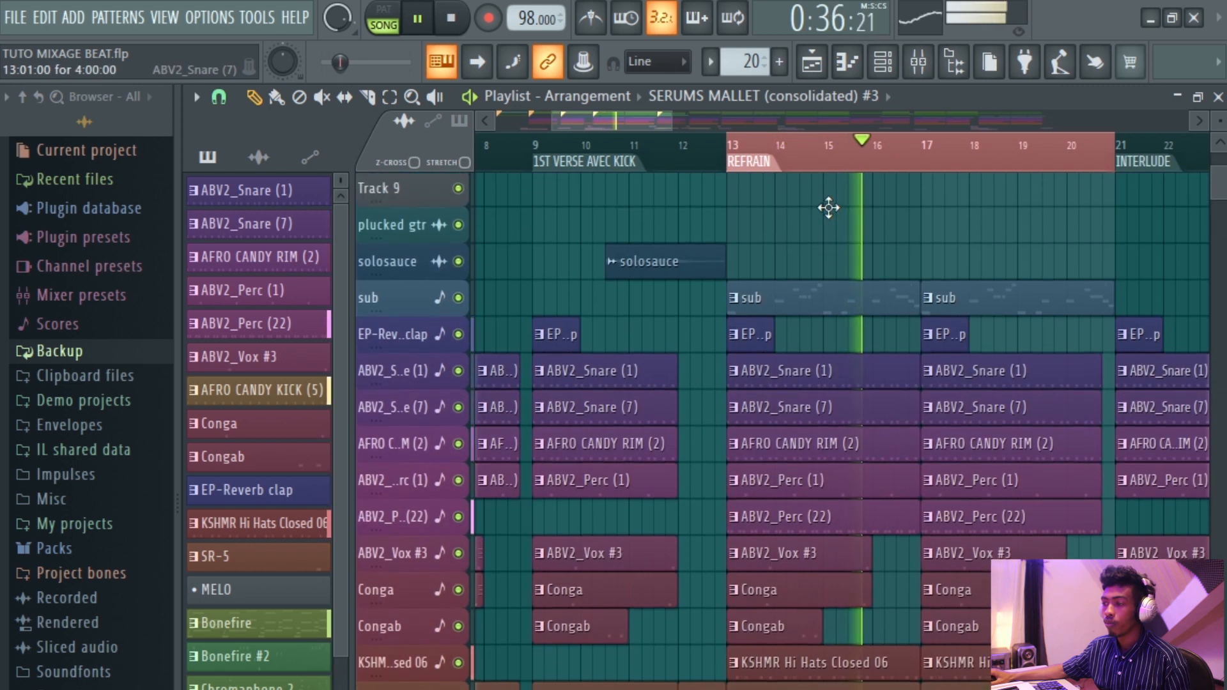
scroll(946, 268, up, 3)
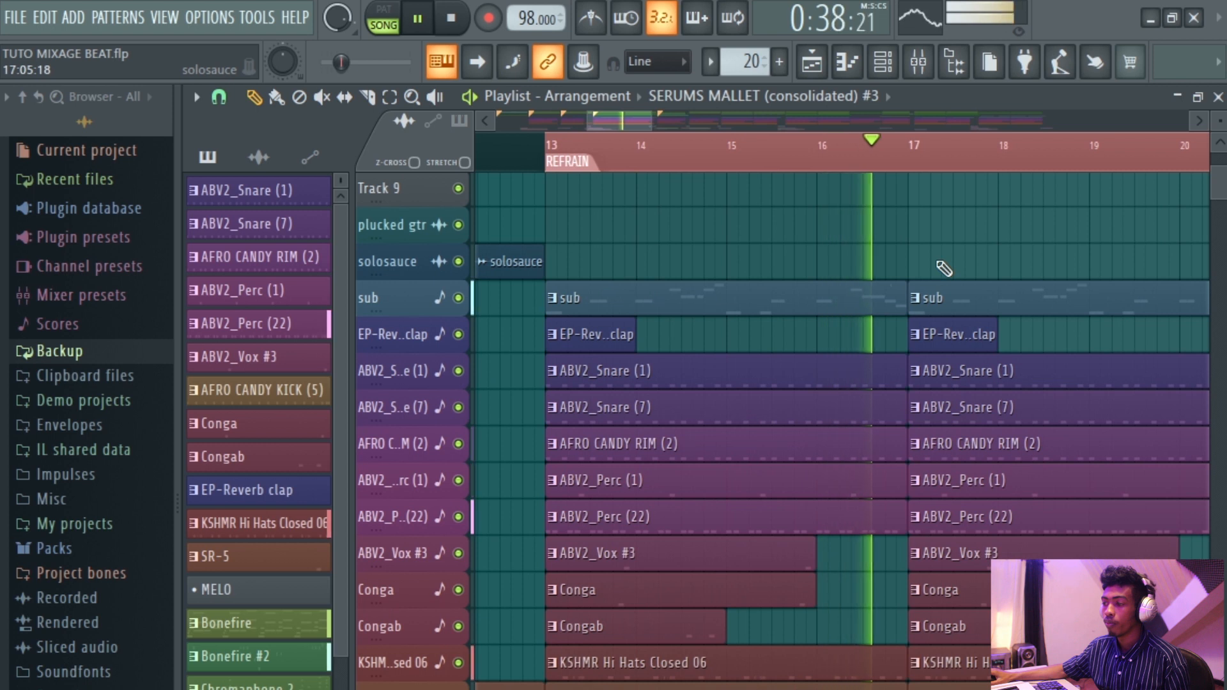
scroll(945, 268, down, 3)
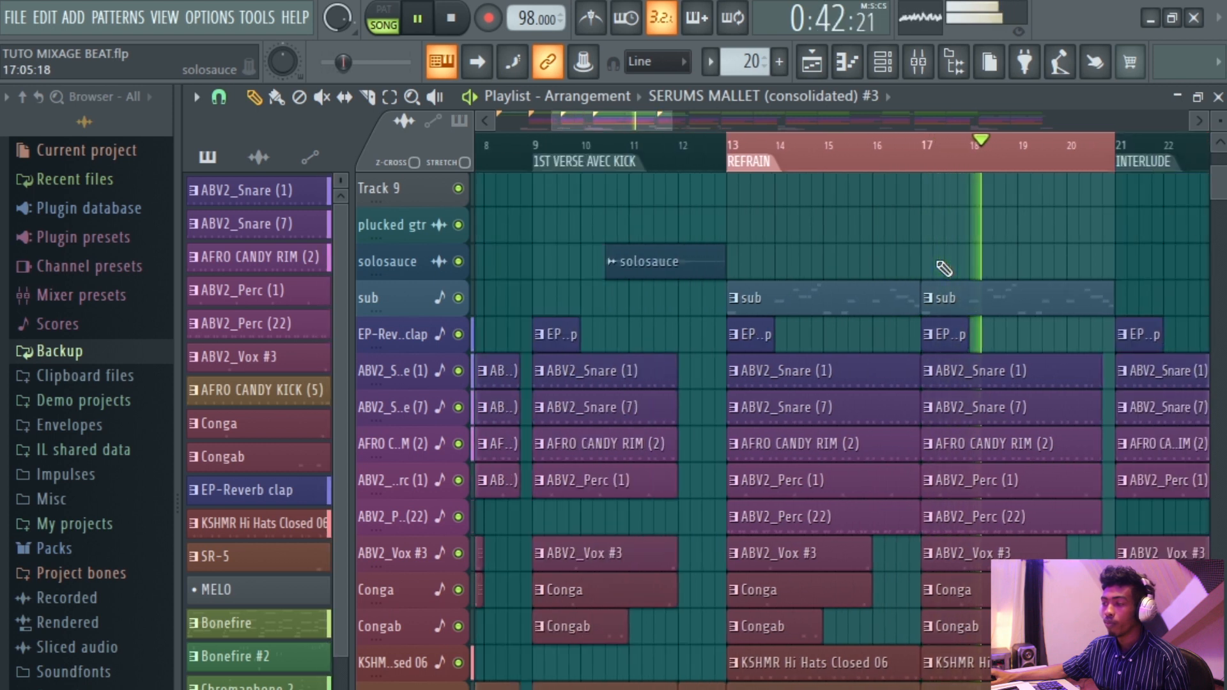
key(space)
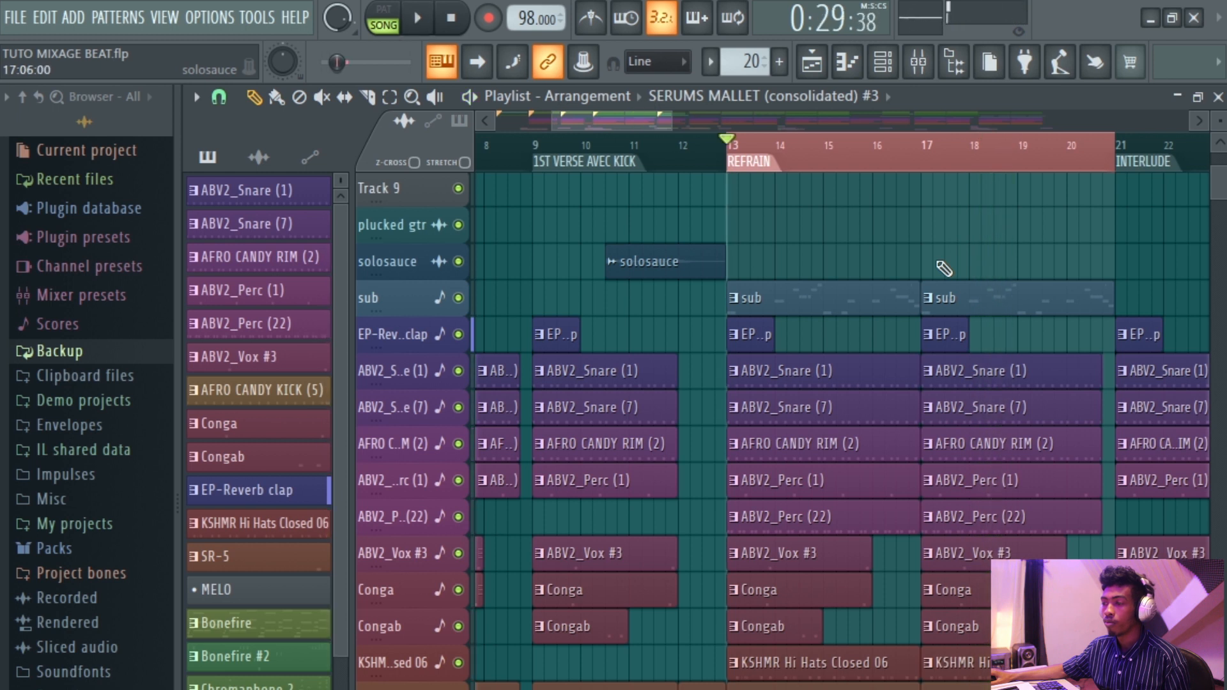
Open the channel rack and select the drum channels from ABV2_Snare (1) down through KSHMR Hi Hats Closed 06.
click(882, 64)
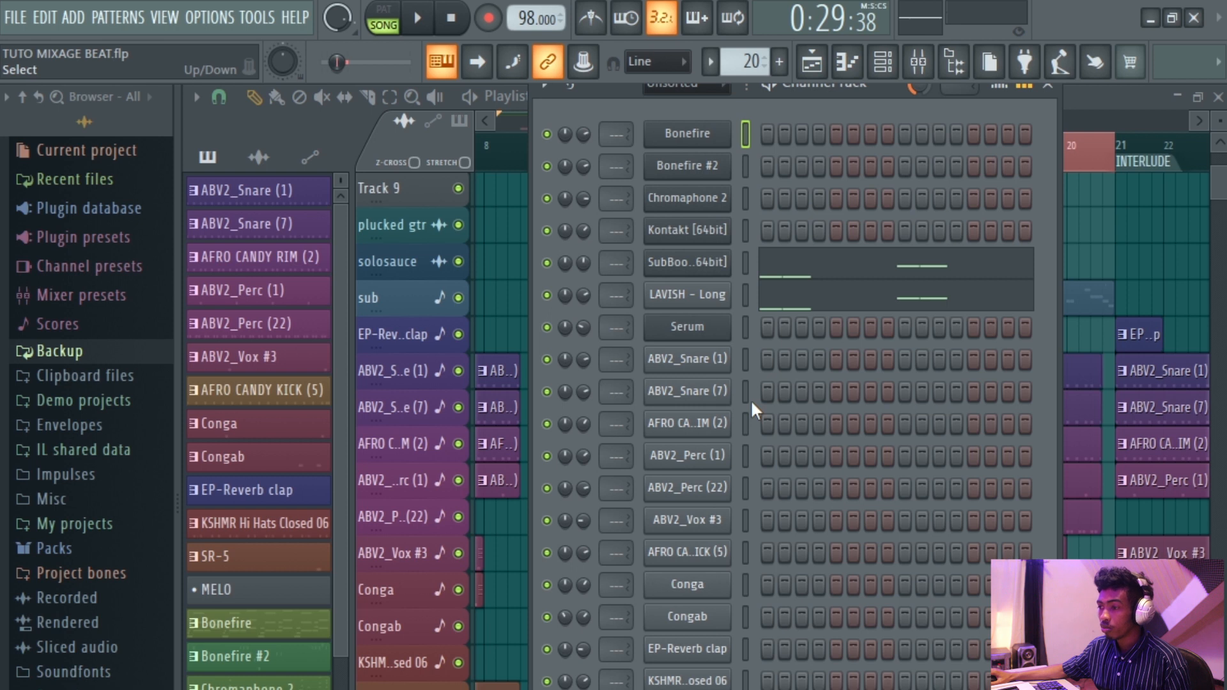
key(space)
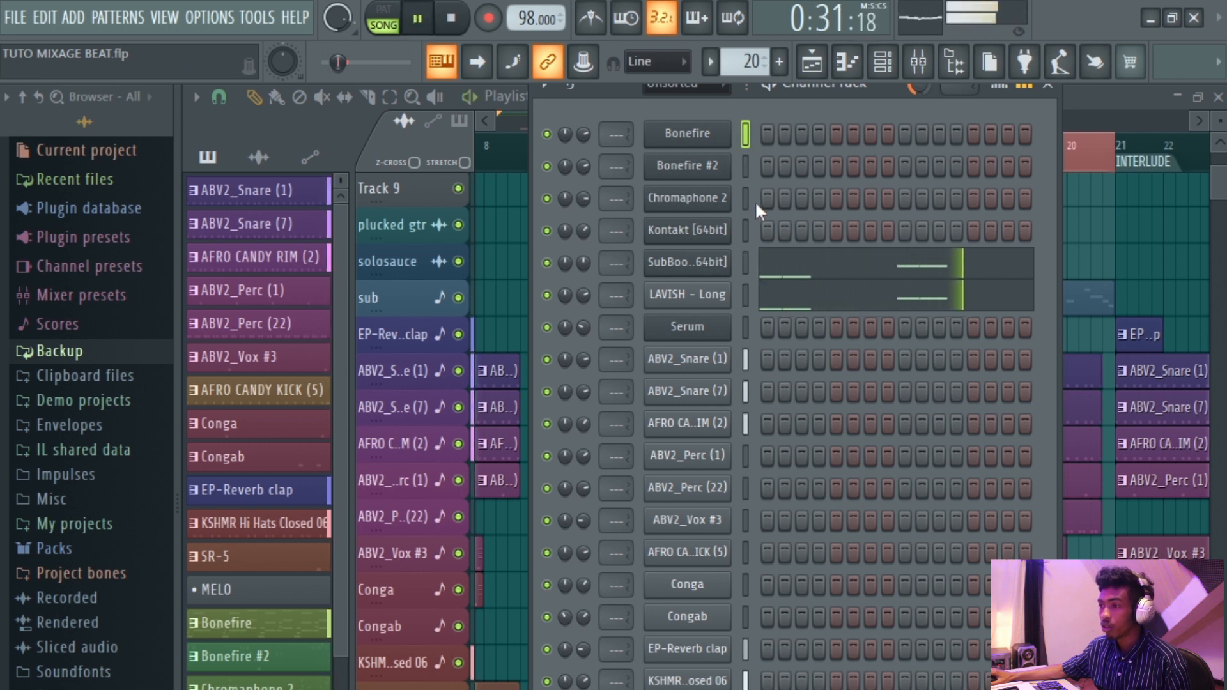
drag(746, 367, 749, 454)
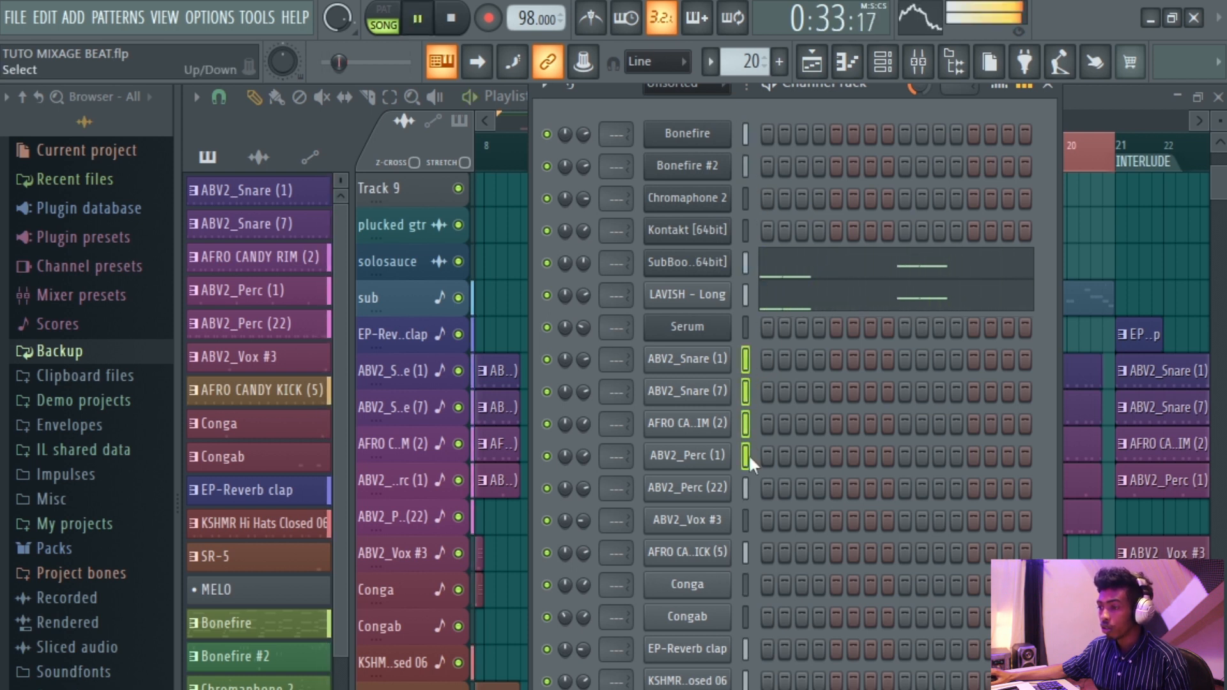
key(space)
click(746, 389)
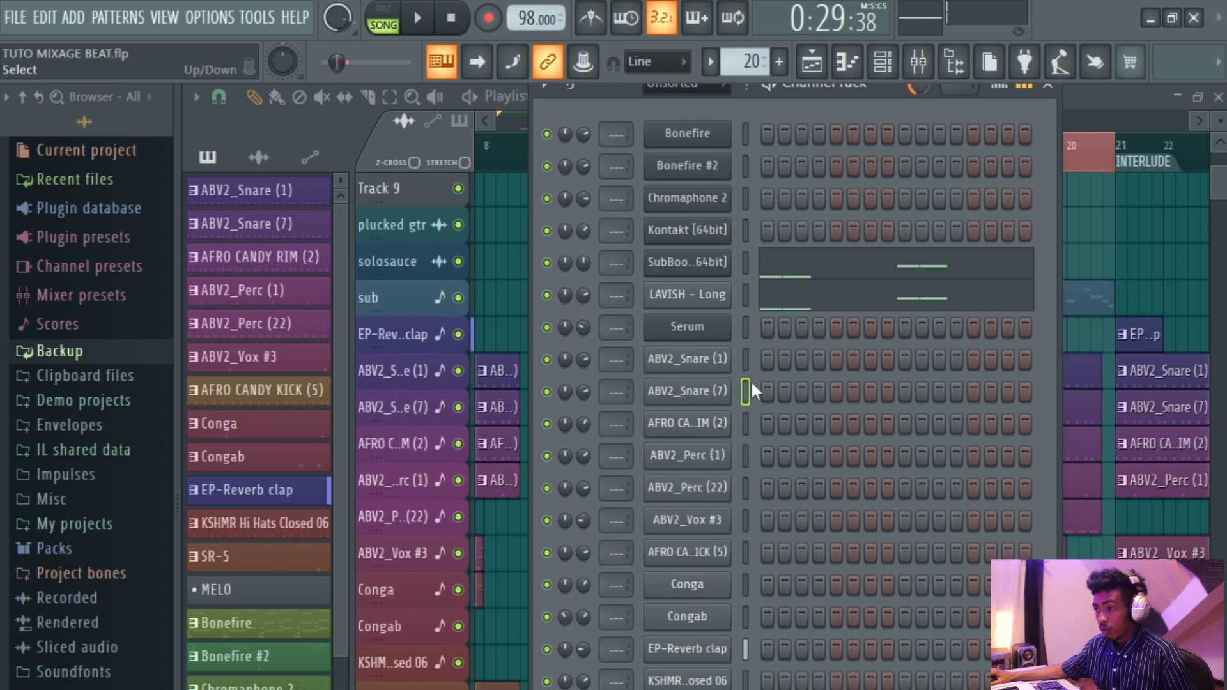
click(746, 359)
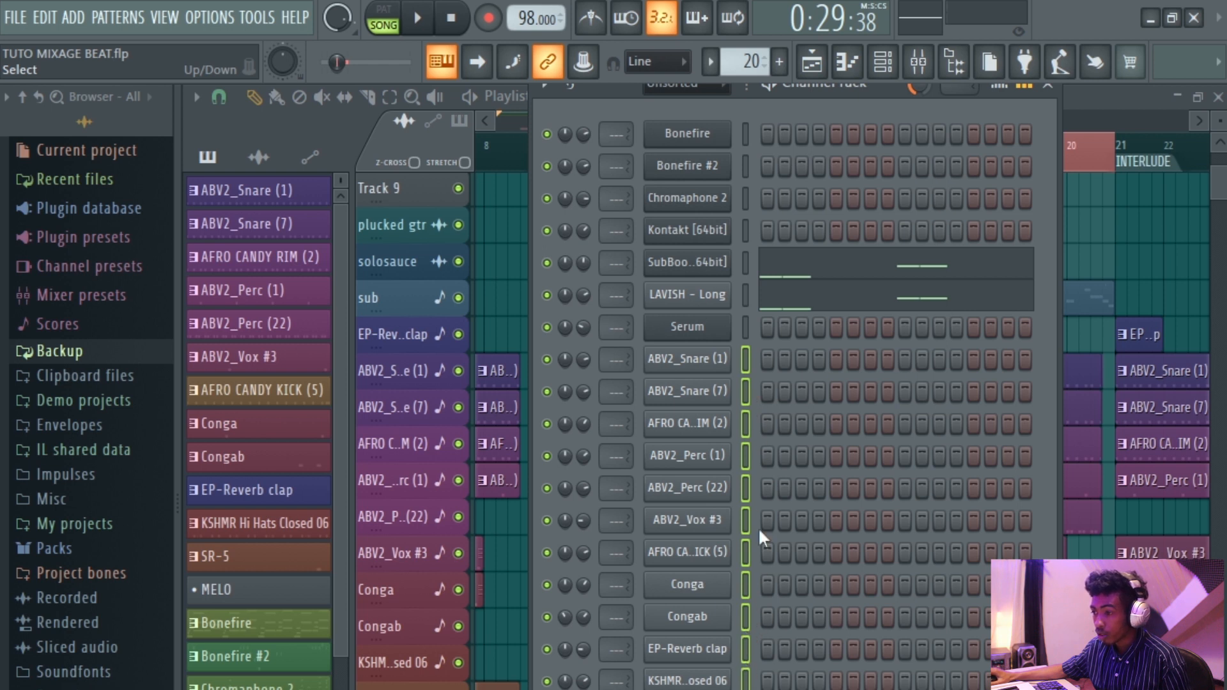
click(745, 360)
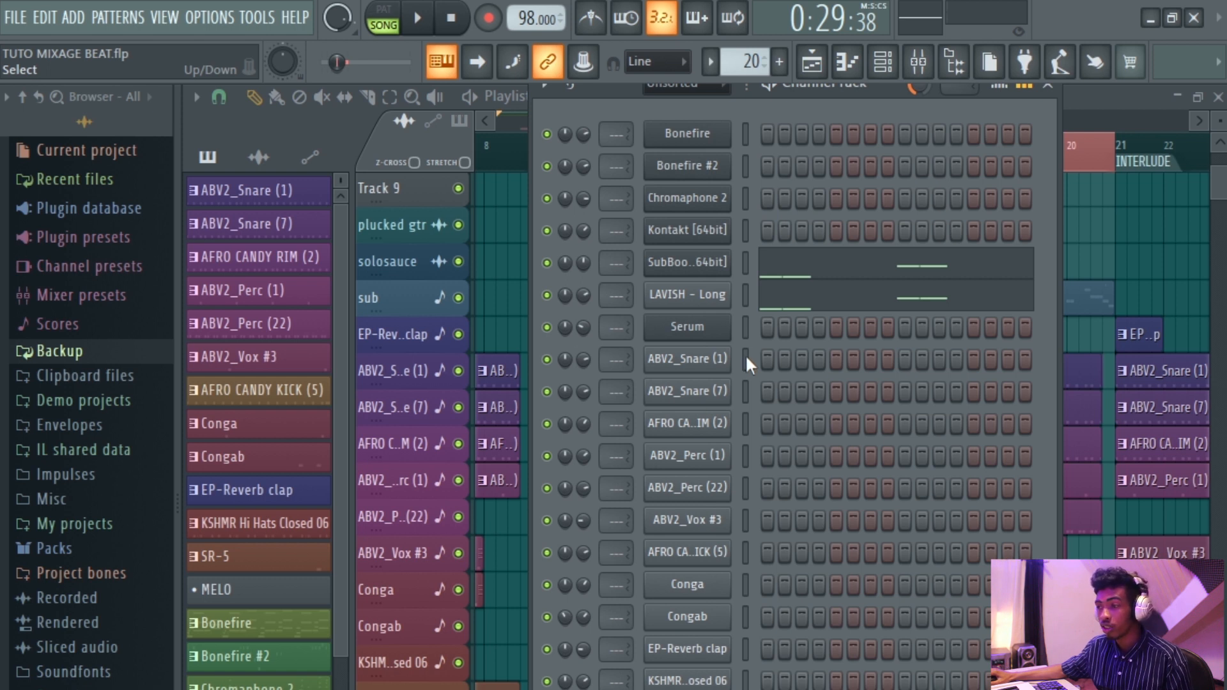
drag(746, 423, 745, 497)
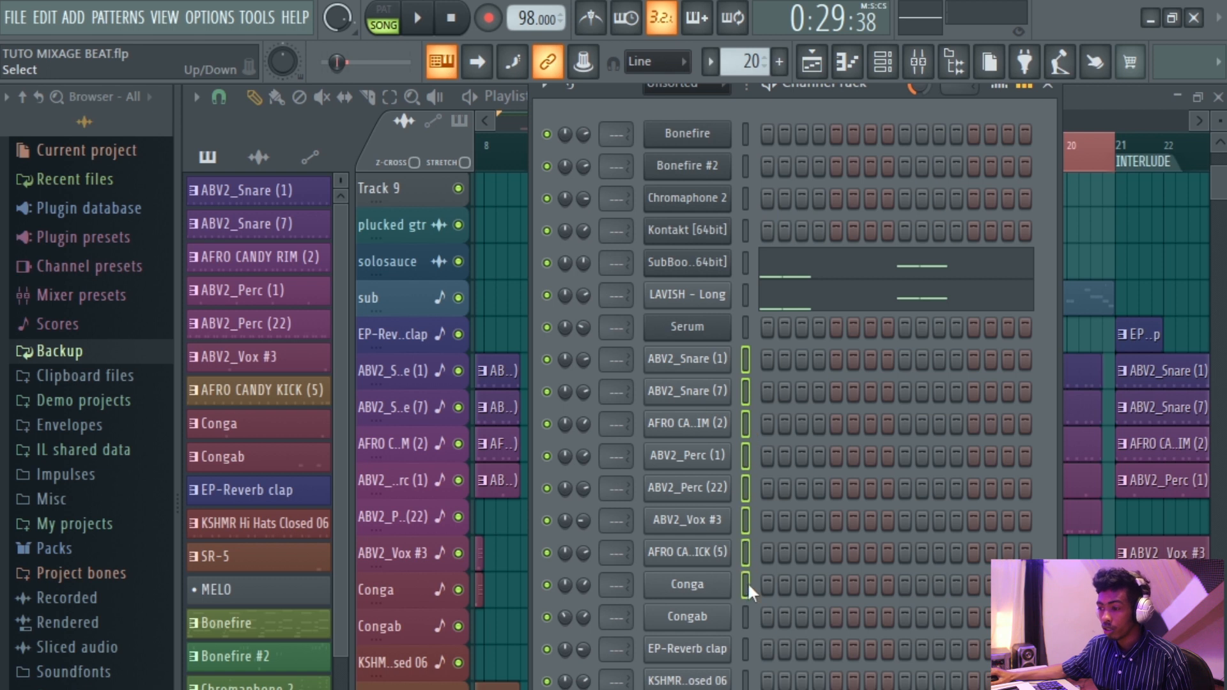
drag(751, 614, 751, 642)
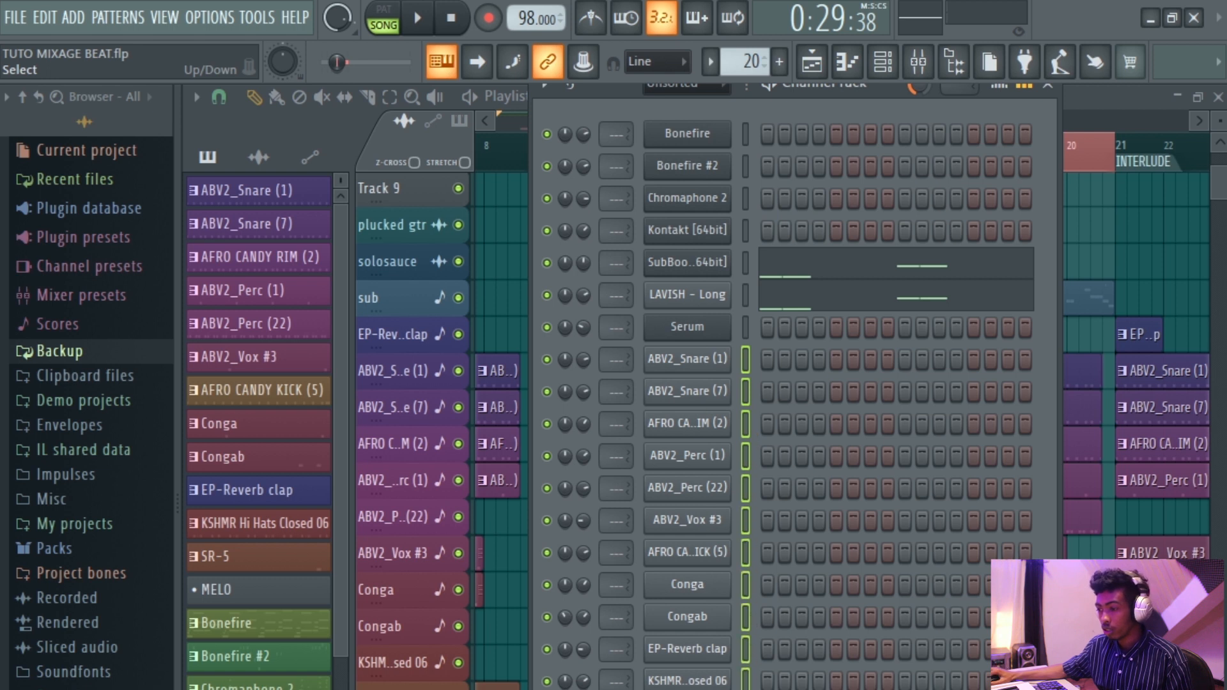
Open the mixer and route the selected channels to consecutive mixer inserts starting from insert 1.
click(919, 62)
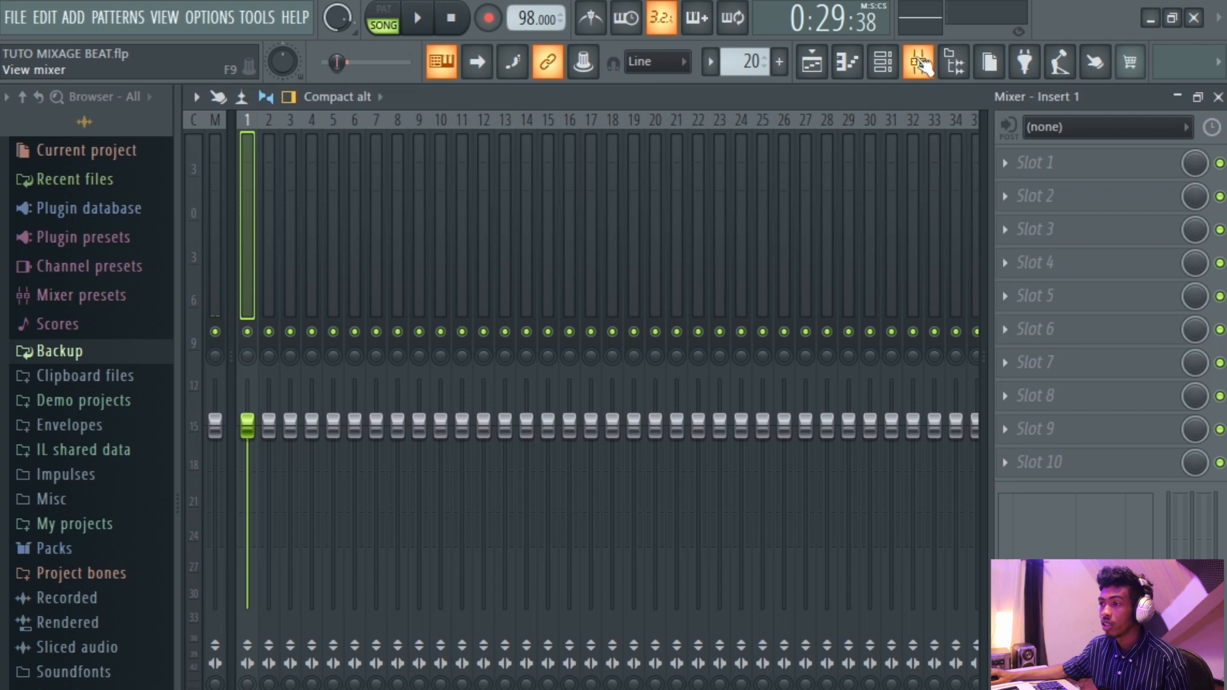
scroll(426, 203, right, 5)
scroll(427, 204, left, 5)
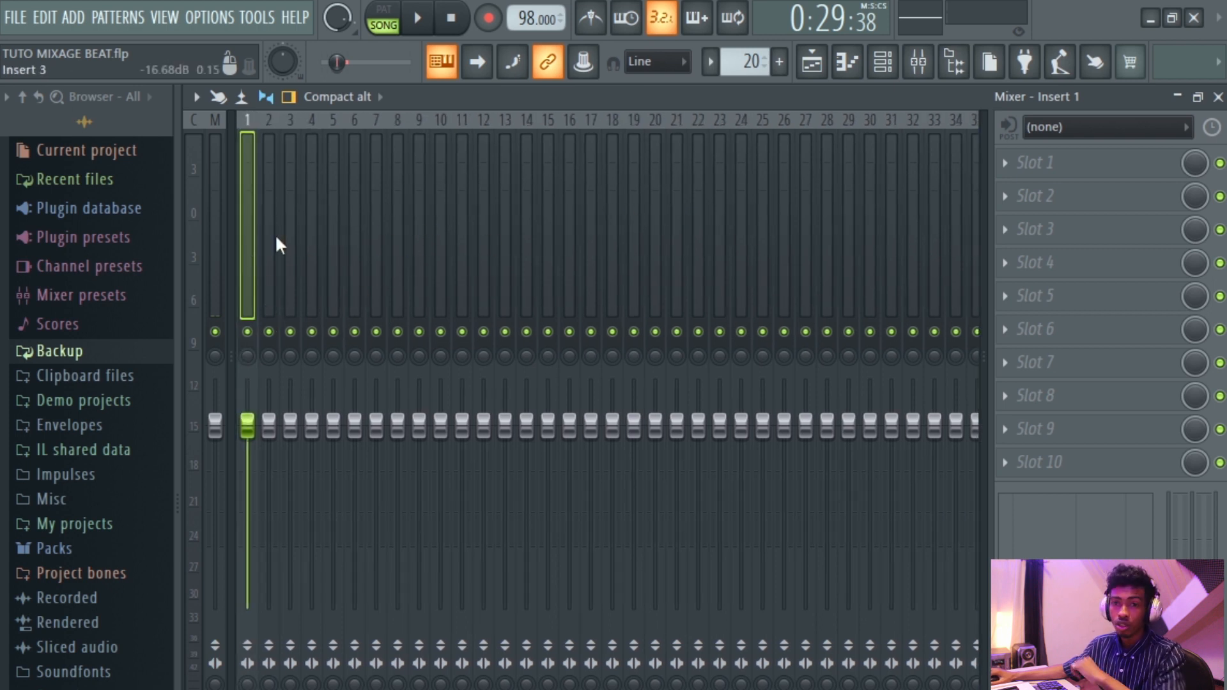
key(Right)
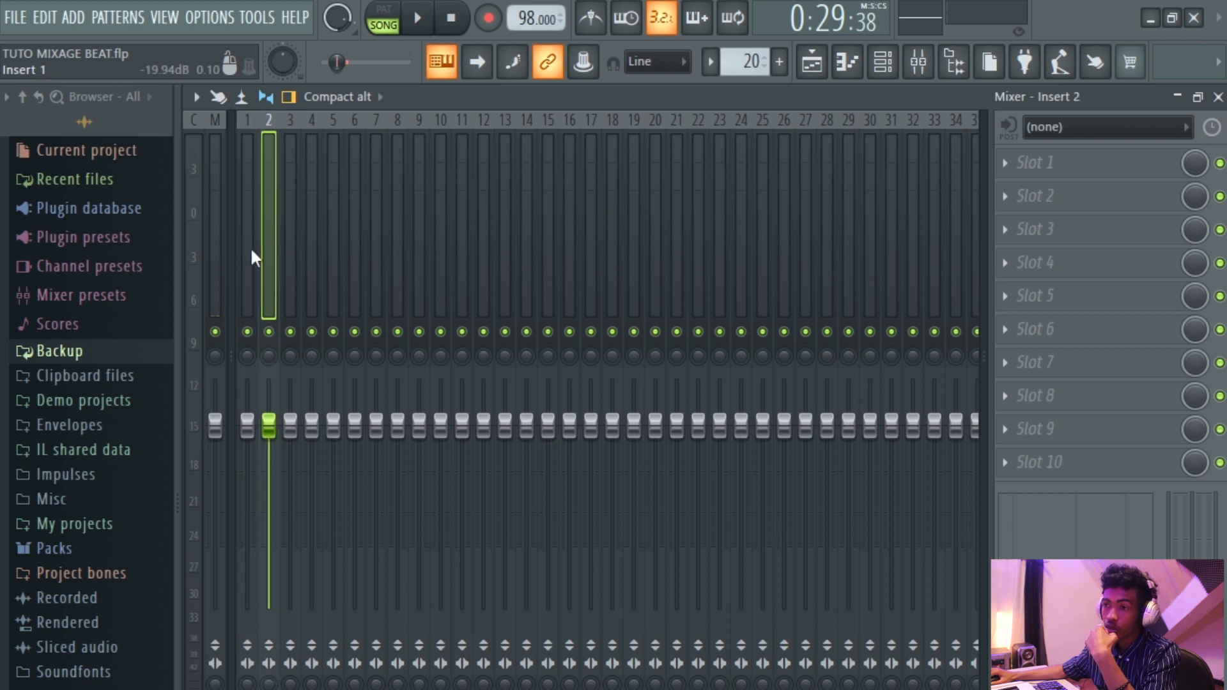
key(Left)
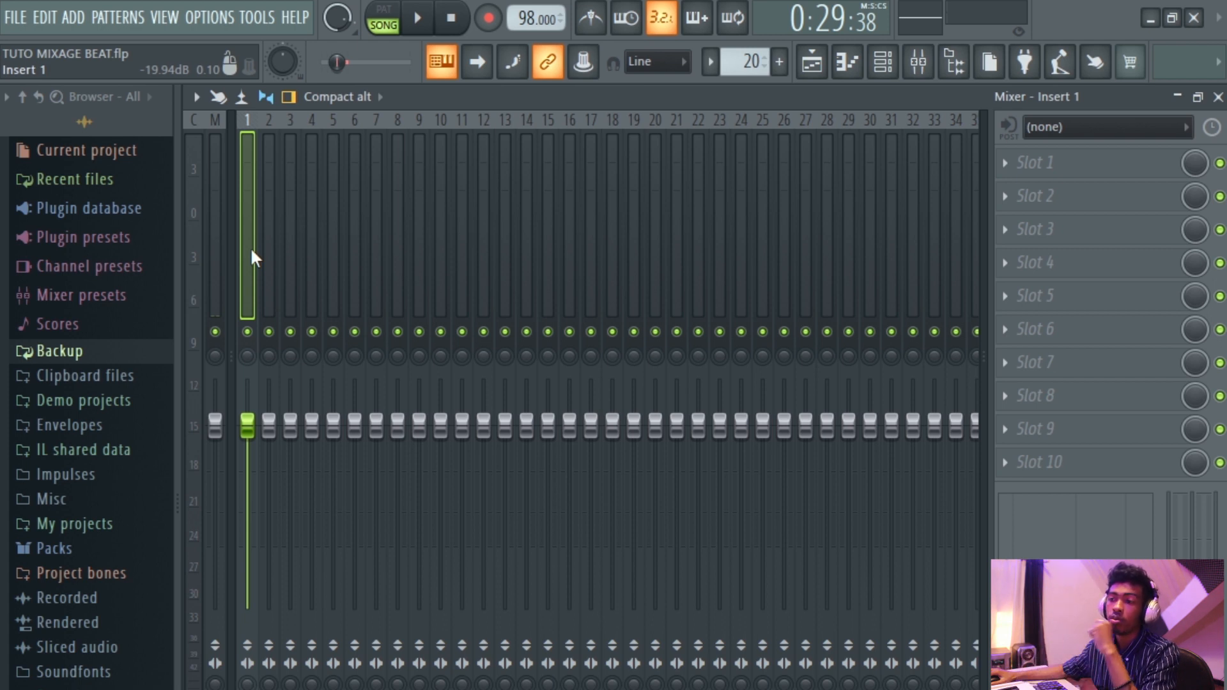
right_click(252, 258)
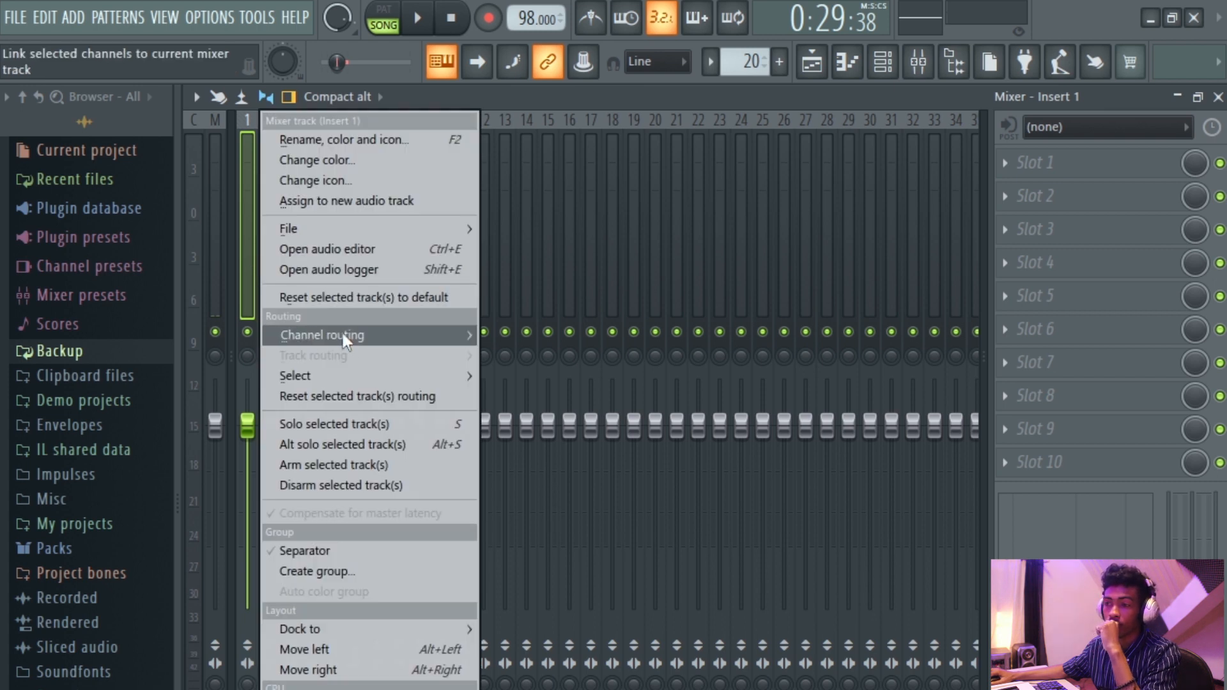
mouse_move(345, 336)
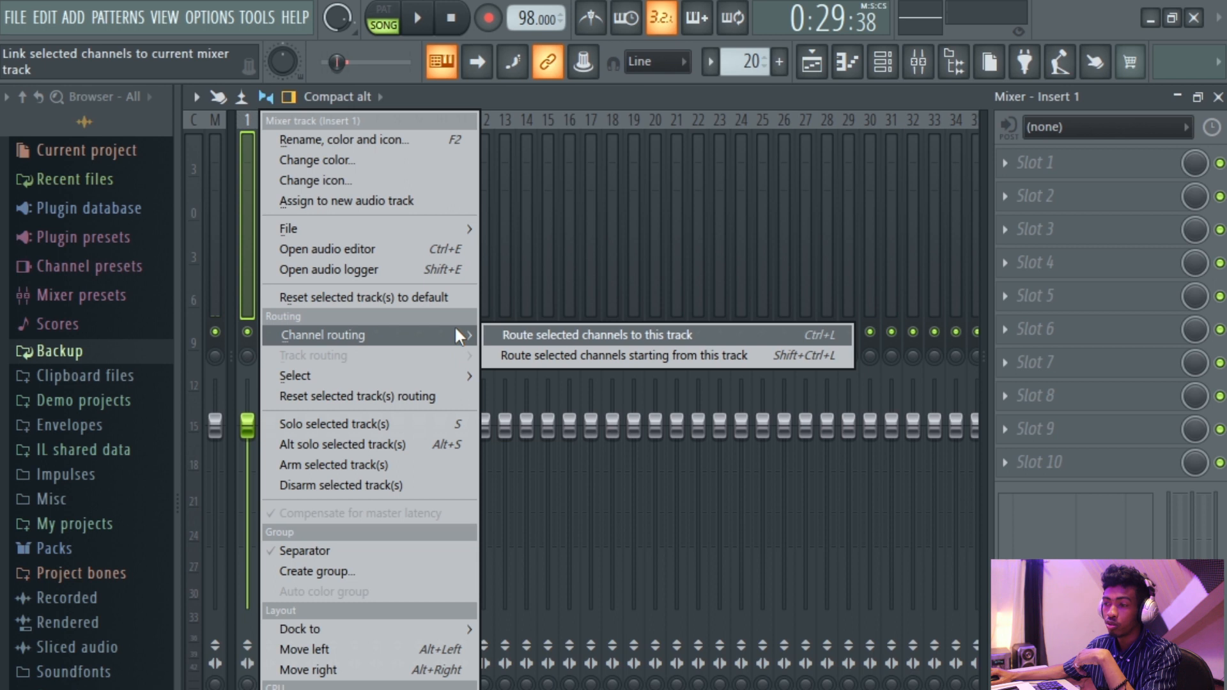
click(687, 355)
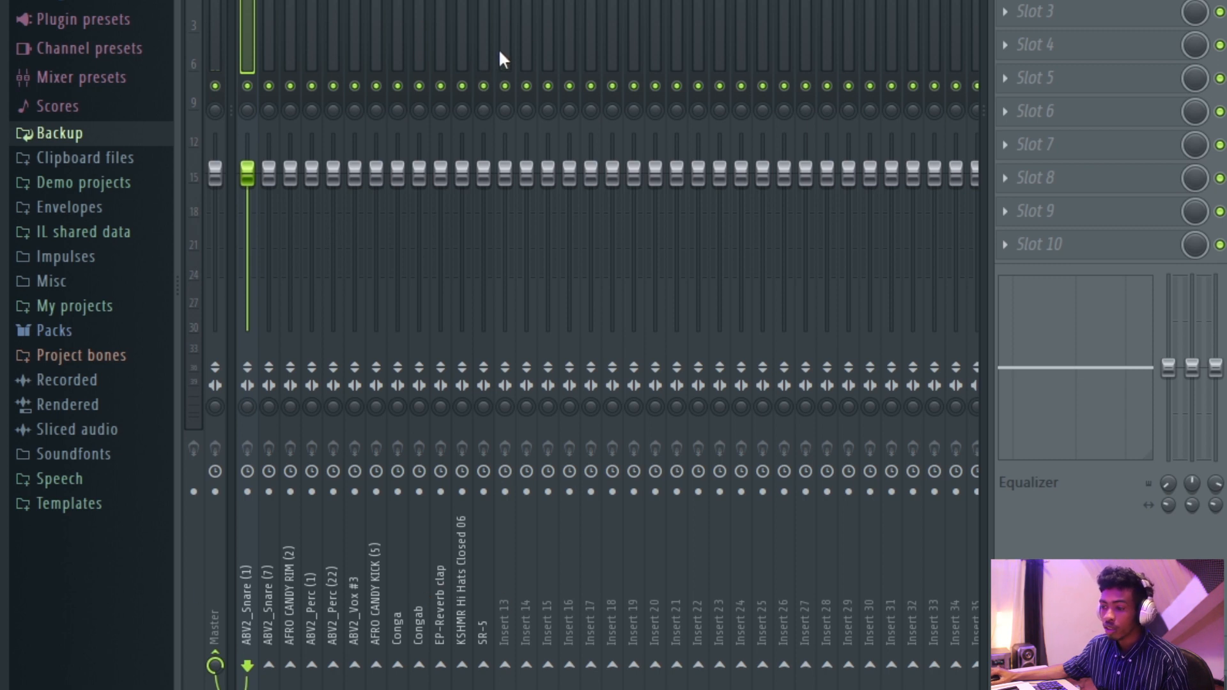
Select mixer inserts 1 to 12 and change their color to teal #236768.
drag(484, 53, 353, 63)
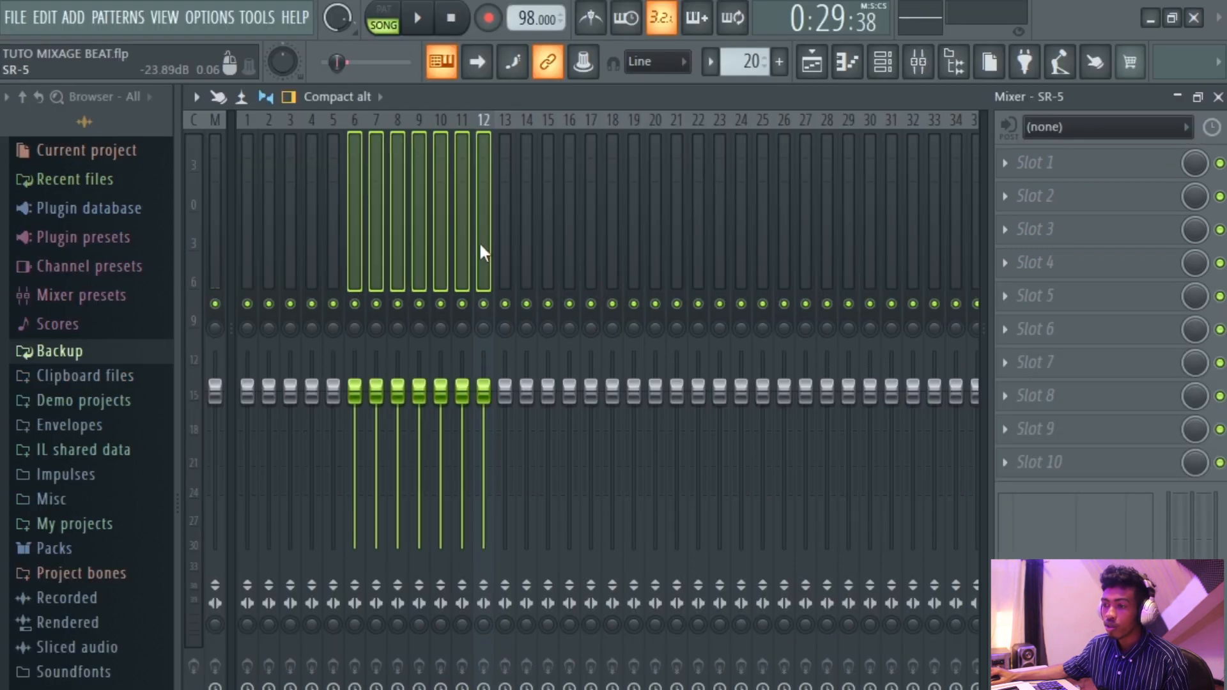
click(529, 253)
click(463, 260)
click(489, 268)
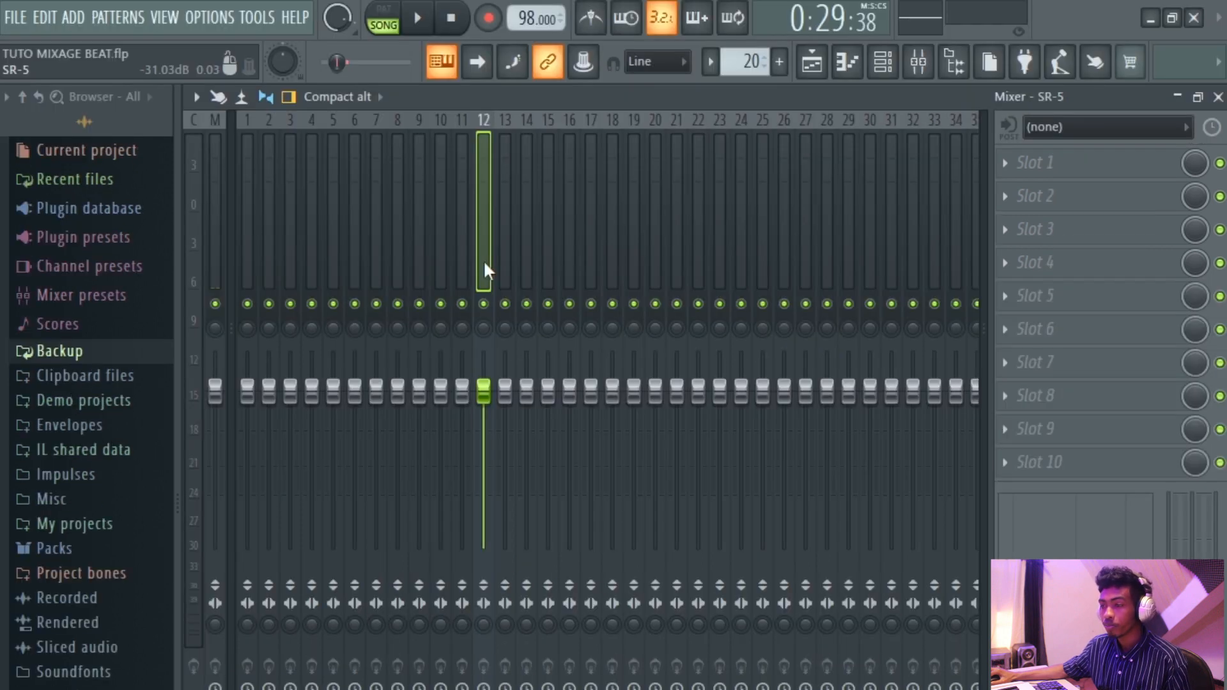
drag(485, 254, 224, 255)
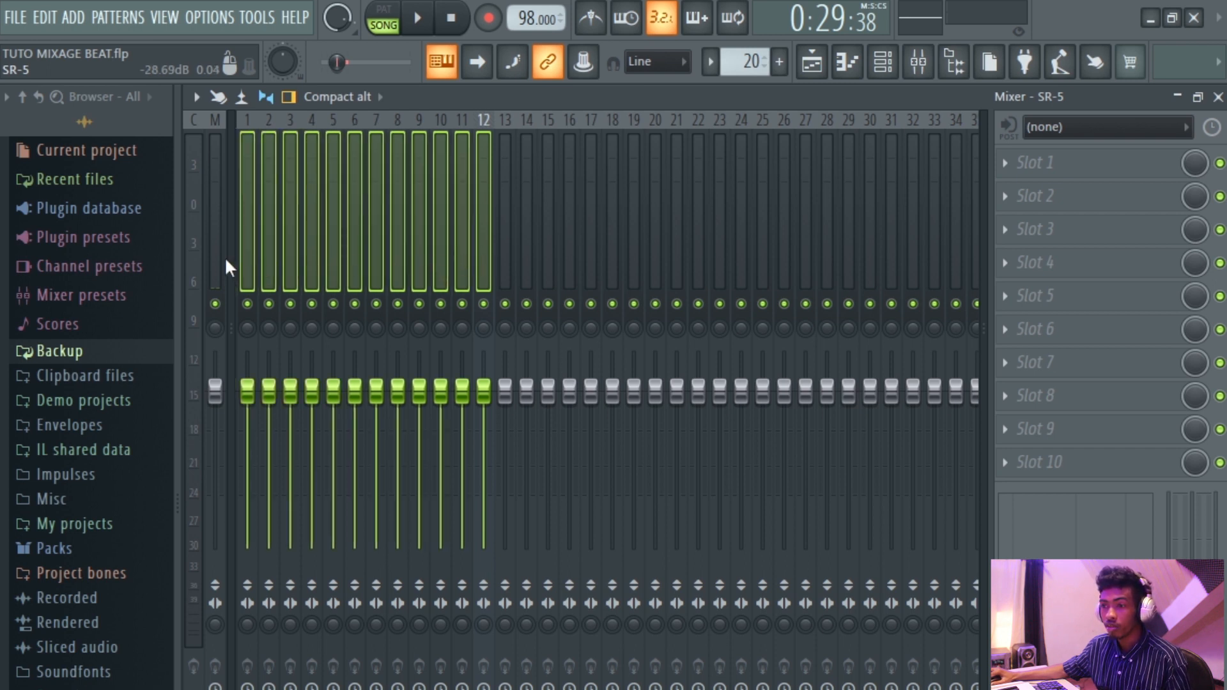
right_click(487, 218)
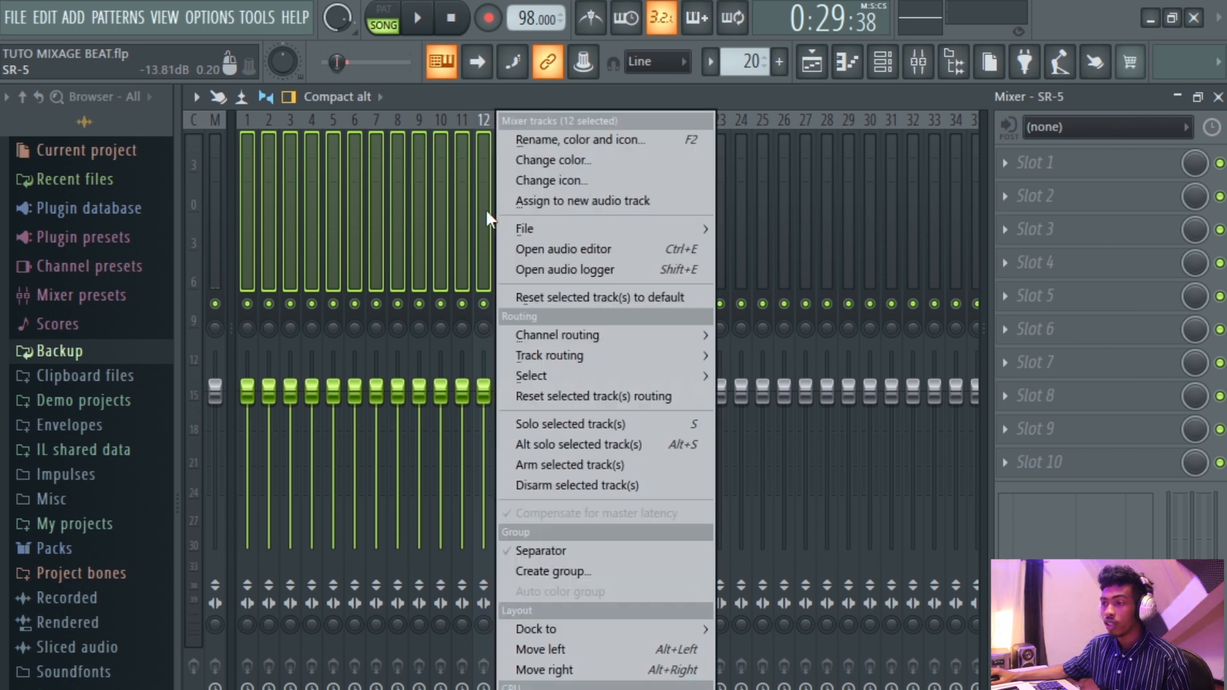
click(582, 163)
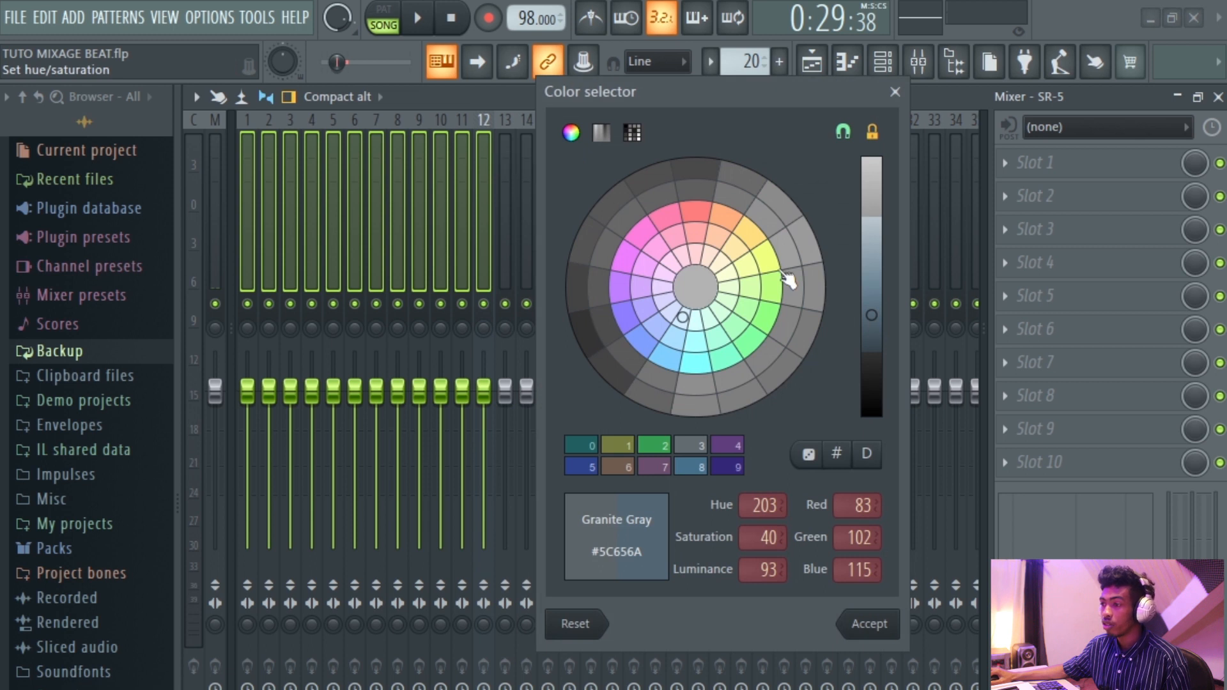
click(696, 363)
drag(874, 312, 877, 349)
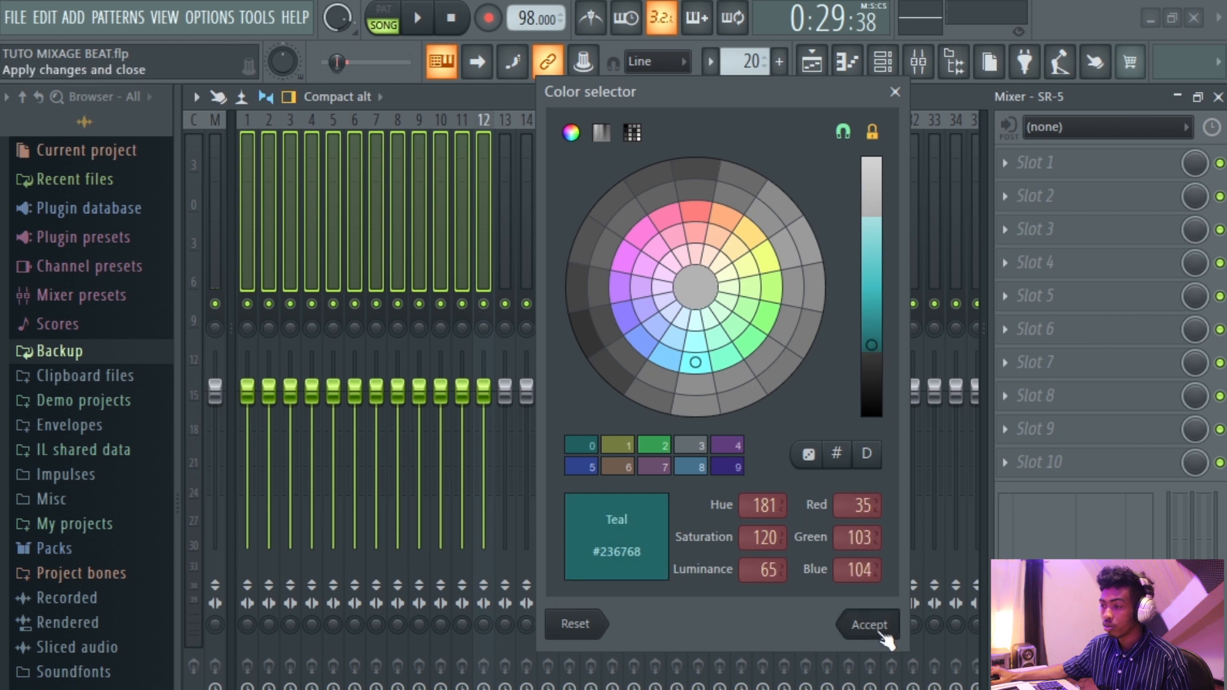
click(870, 624)
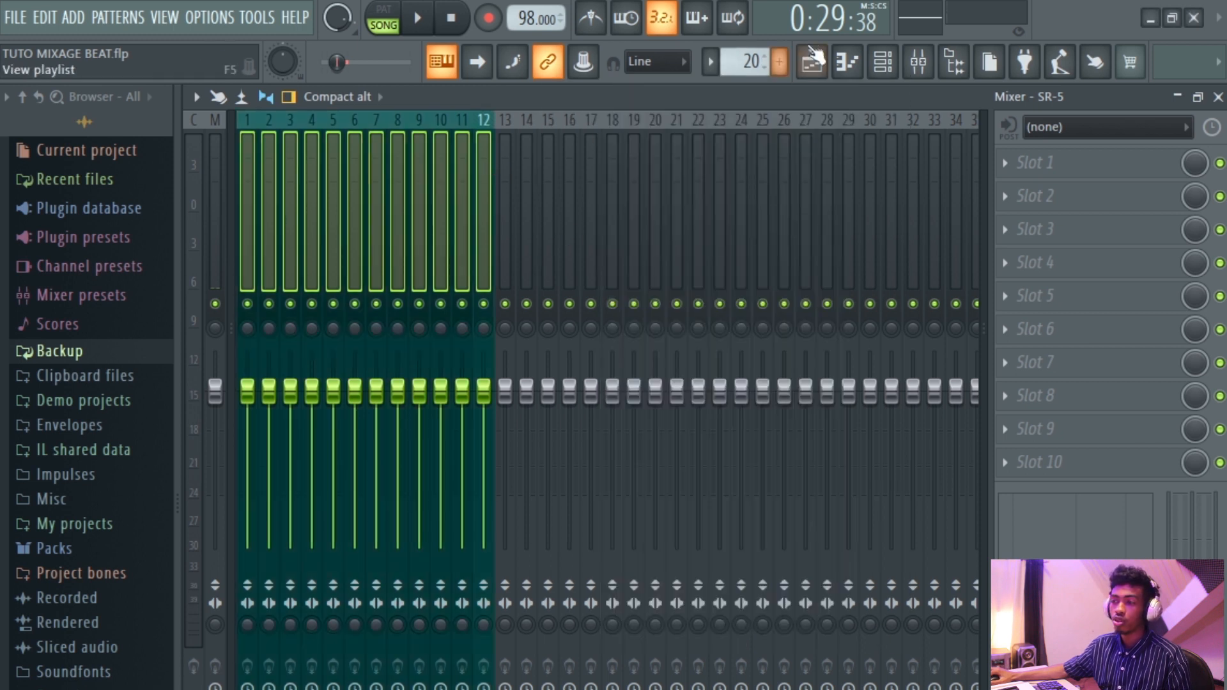
Select individual mixer inserts in turn to check the routed drum tracks.
click(513, 236)
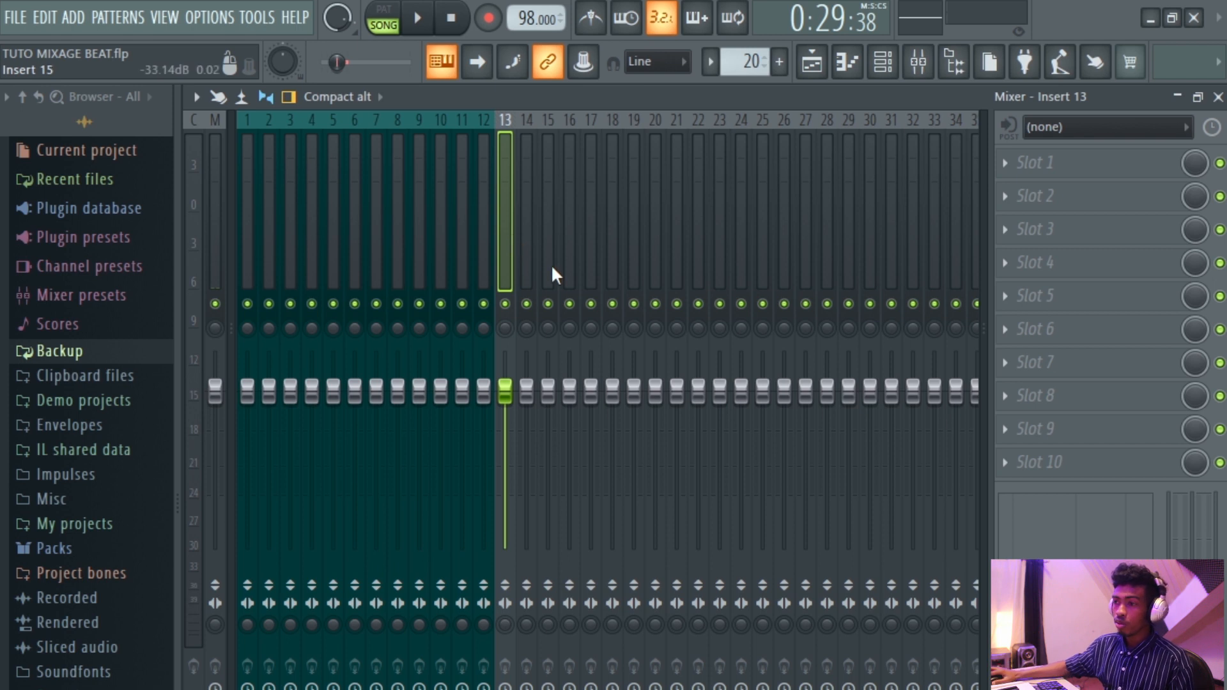
click(478, 258)
click(500, 258)
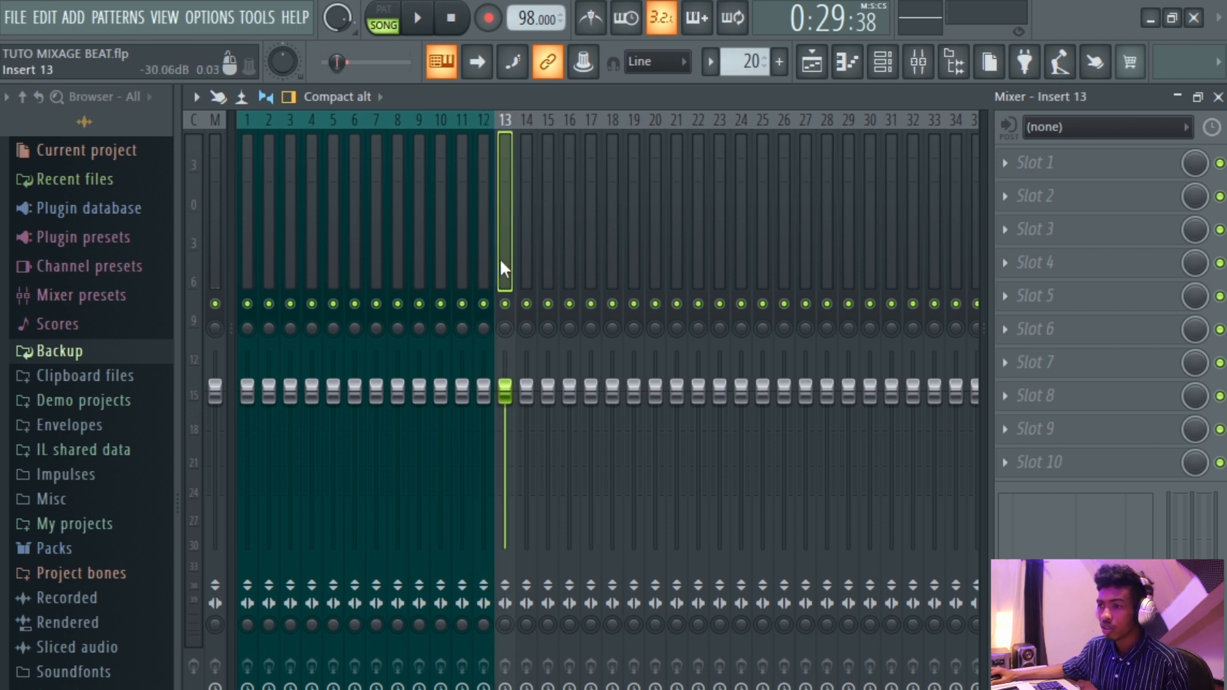
click(465, 260)
click(444, 261)
click(462, 261)
click(482, 261)
click(505, 261)
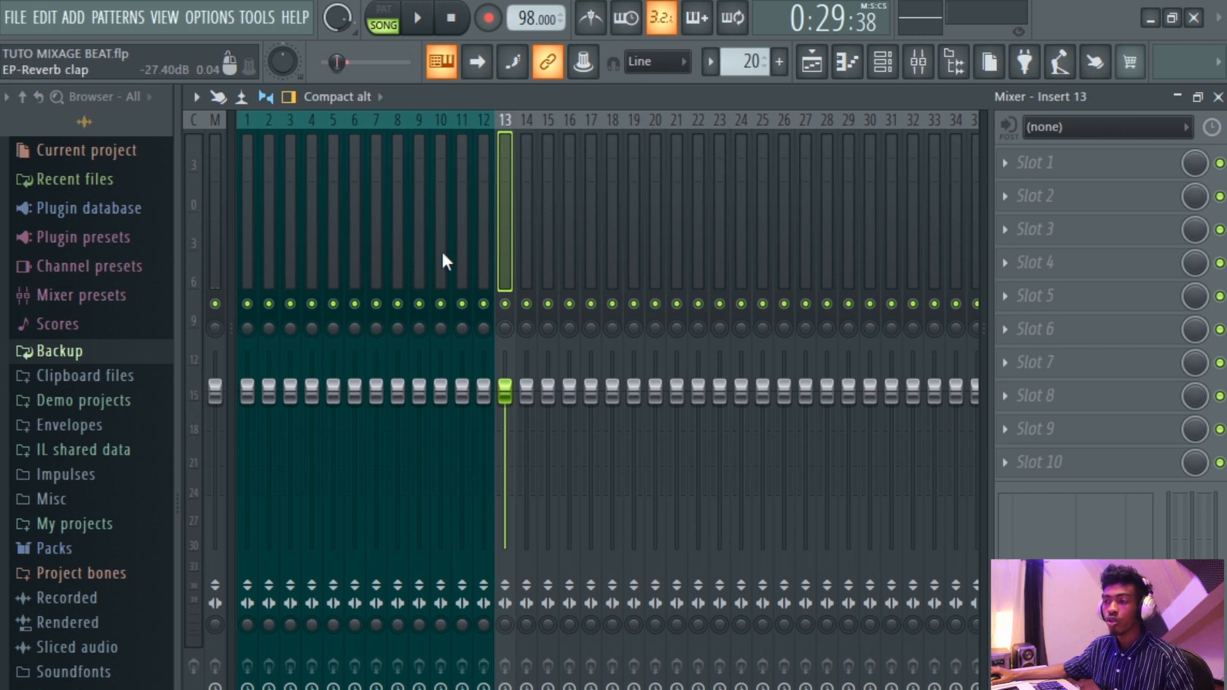
click(462, 258)
click(290, 263)
click(269, 263)
click(247, 264)
click(311, 268)
click(440, 262)
click(478, 263)
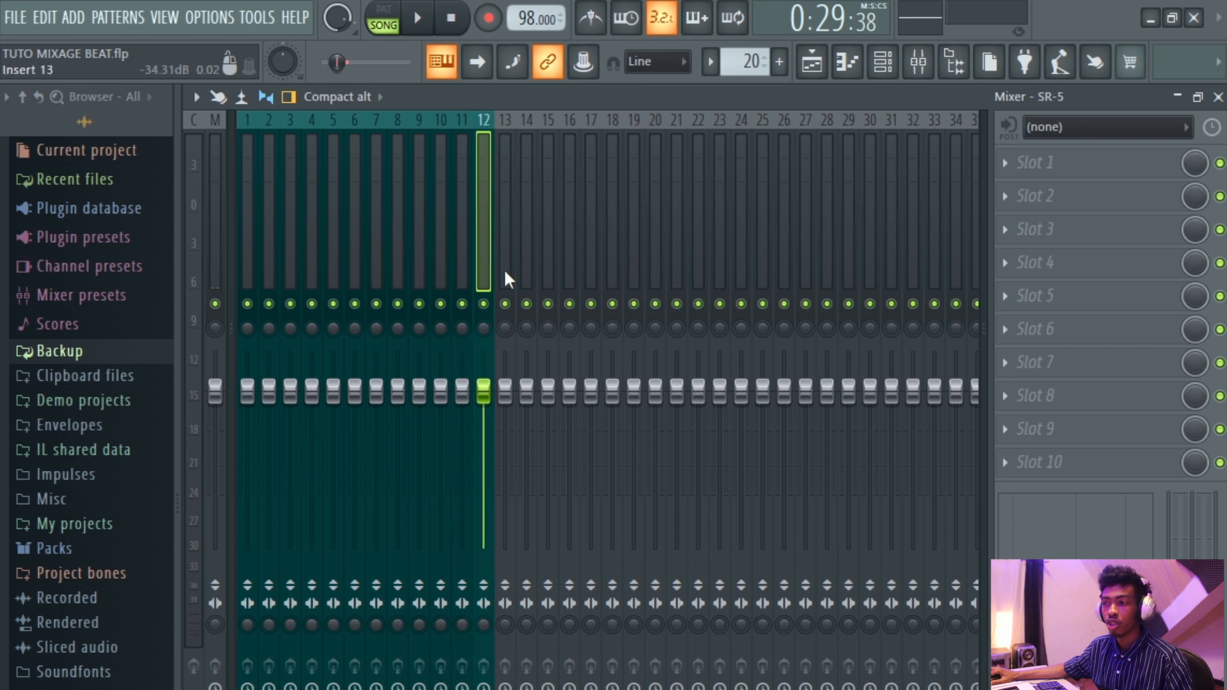
click(501, 270)
drag(505, 391, 505, 518)
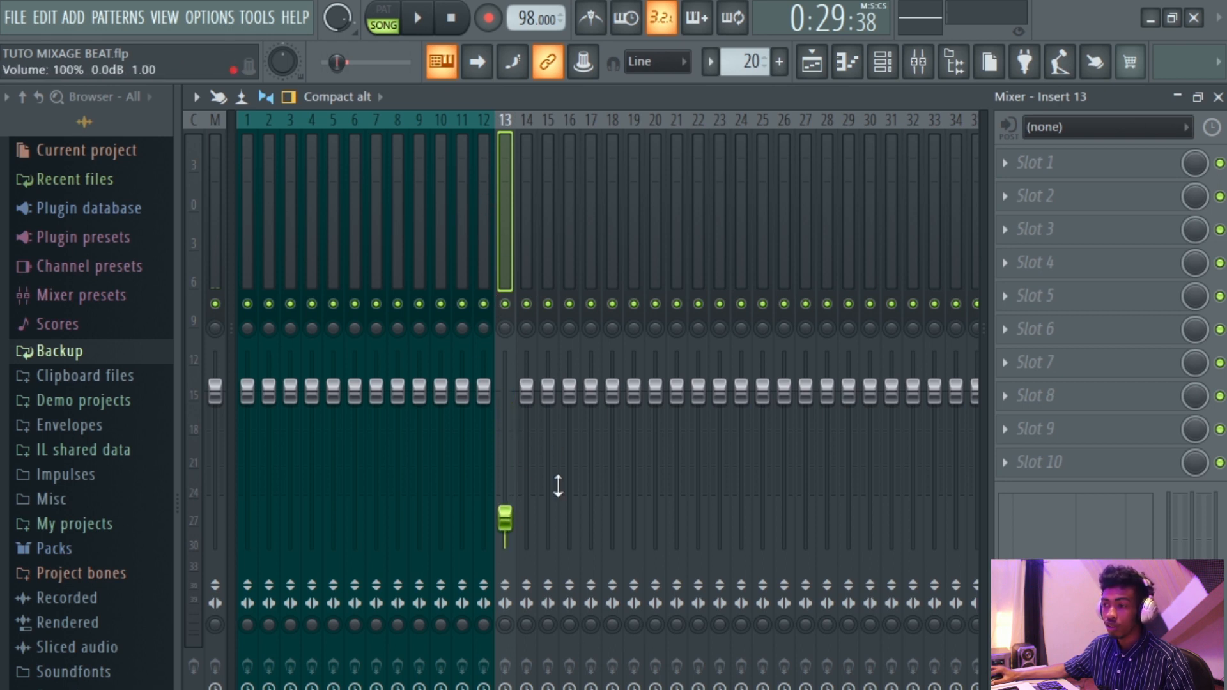
mouse_move(506, 529)
mouse_down()
mouse_move(507, 544)
mouse_move(505, 411)
mouse_move(505, 547)
mouse_up()
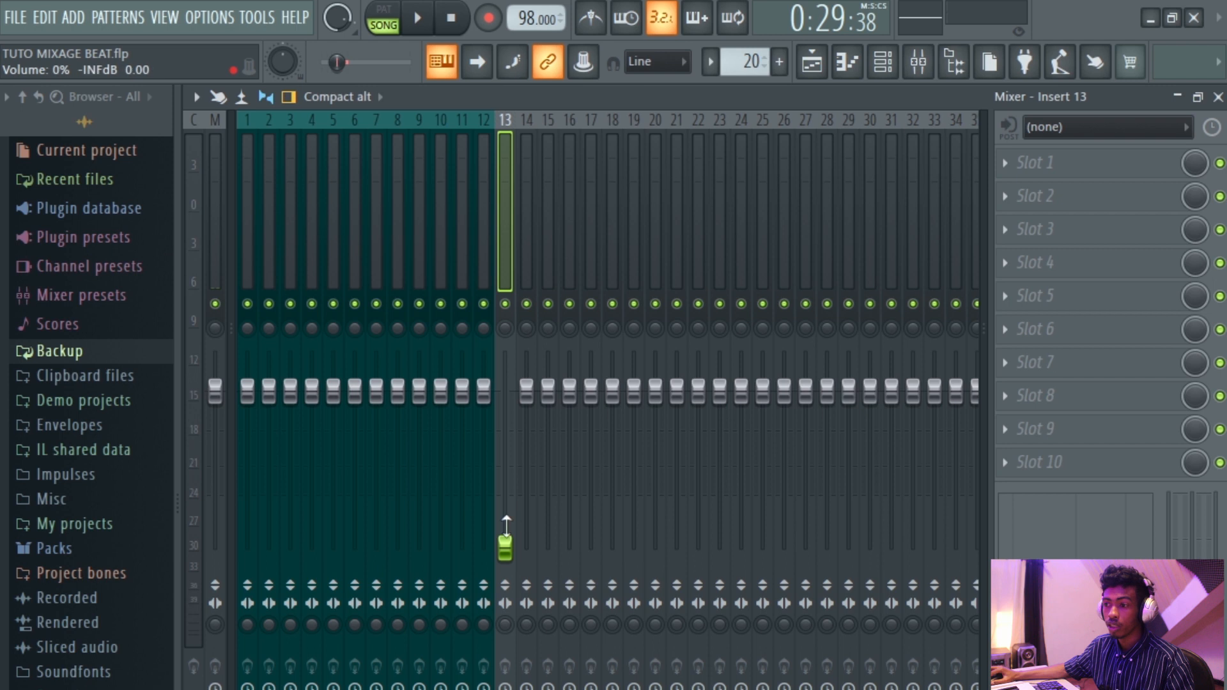
drag(505, 548, 505, 443)
right_click(506, 448)
click(531, 460)
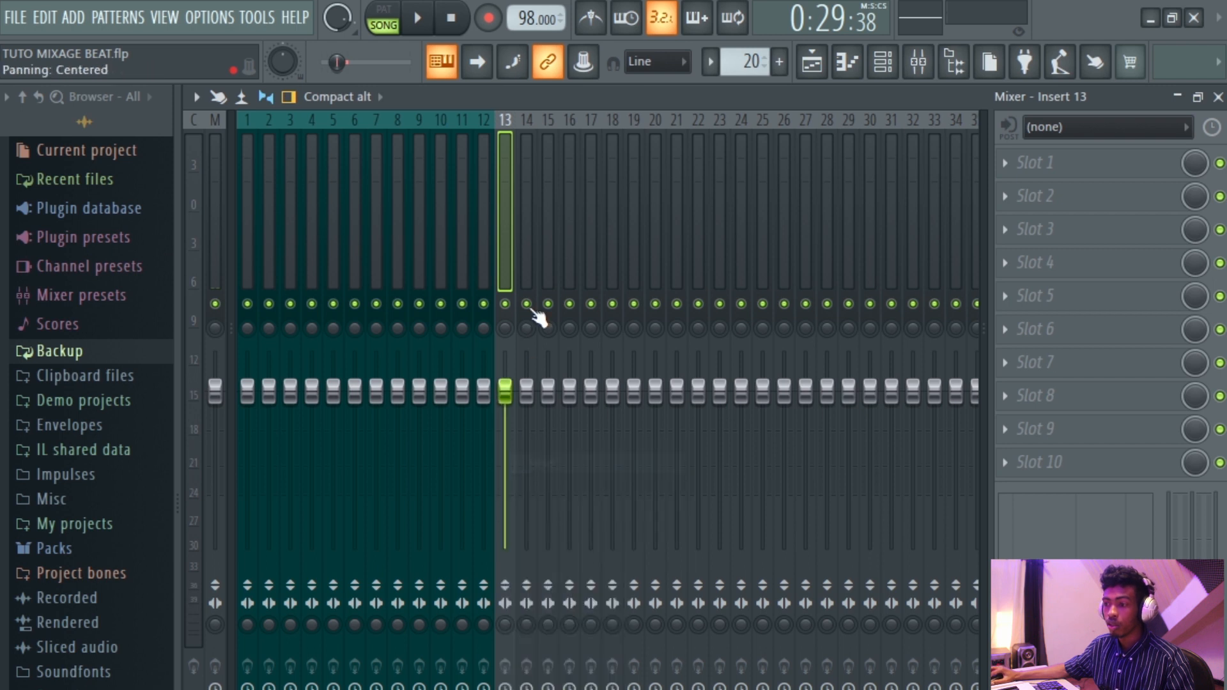
Rename mixer insert 13 as DRUM BUS.
right_click(505, 250)
click(594, 129)
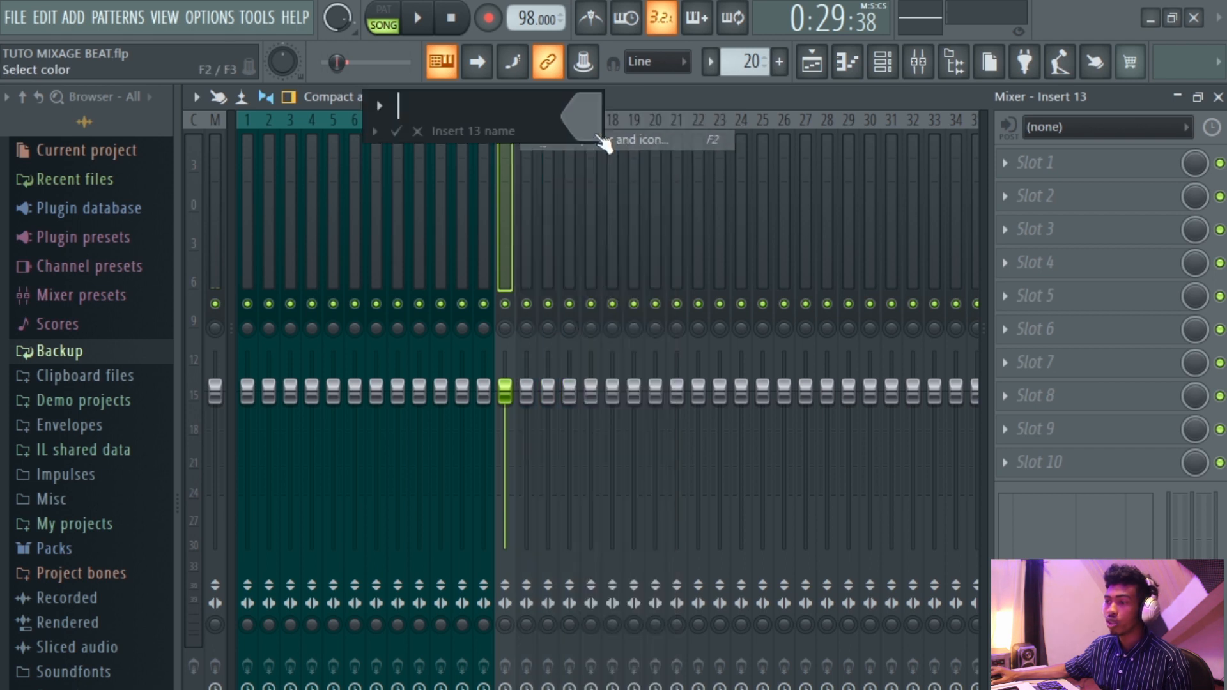
text(DRUM BUS)
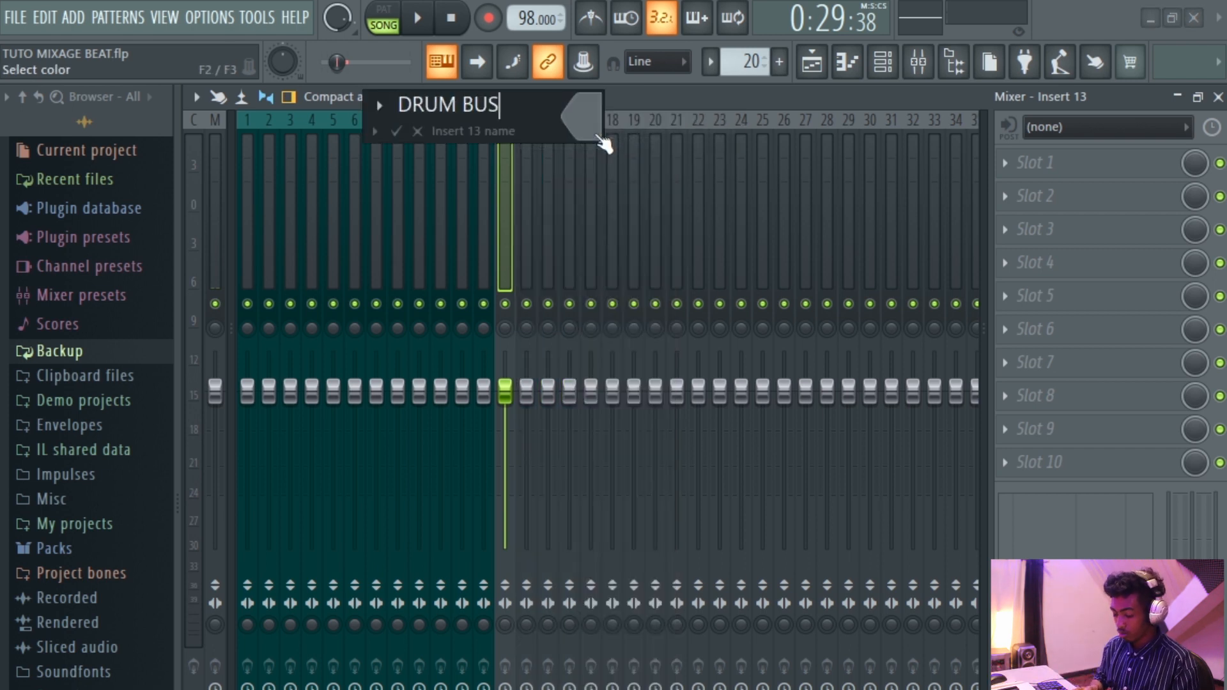
key(Return)
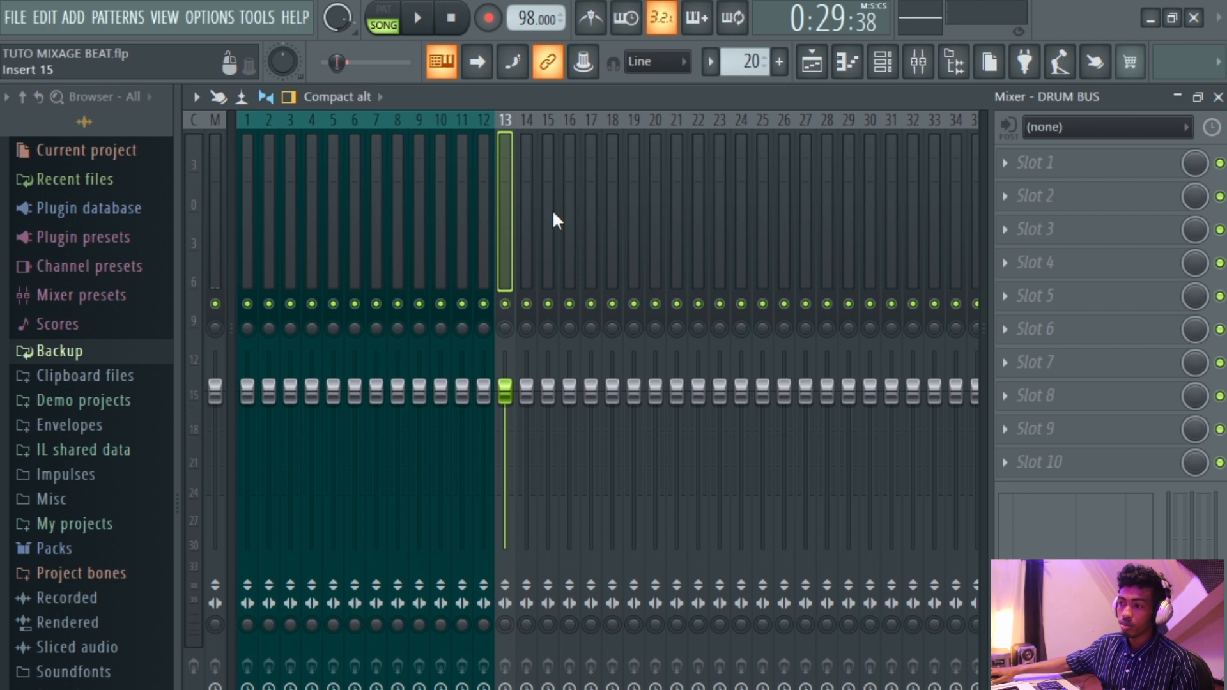
Change the DRUM BUS insert's color to Dark Slate Blue #292060.
right_click(512, 260)
click(585, 163)
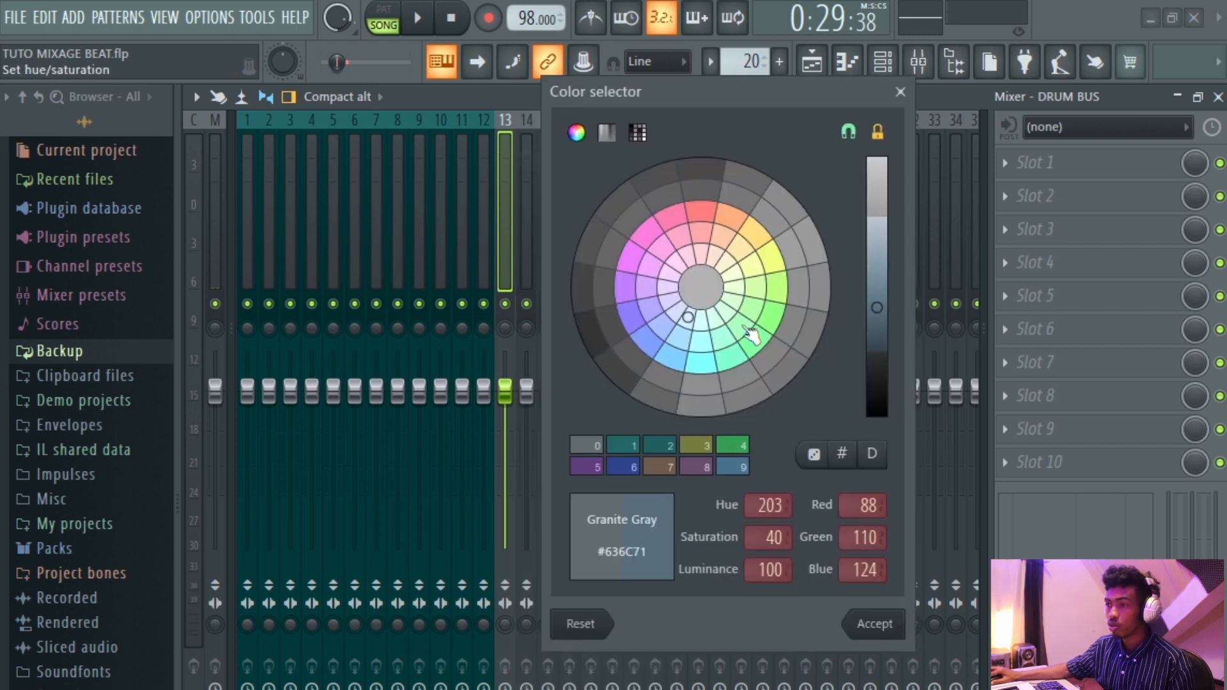
click(631, 316)
drag(882, 328, 891, 376)
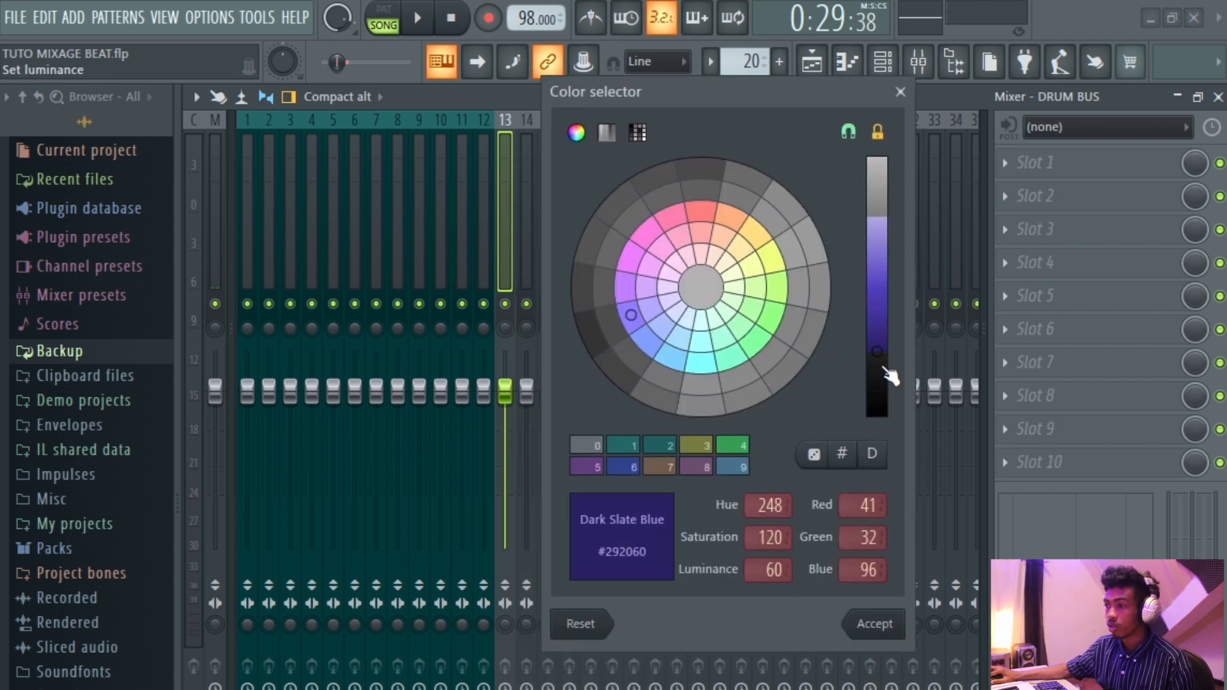
click(876, 624)
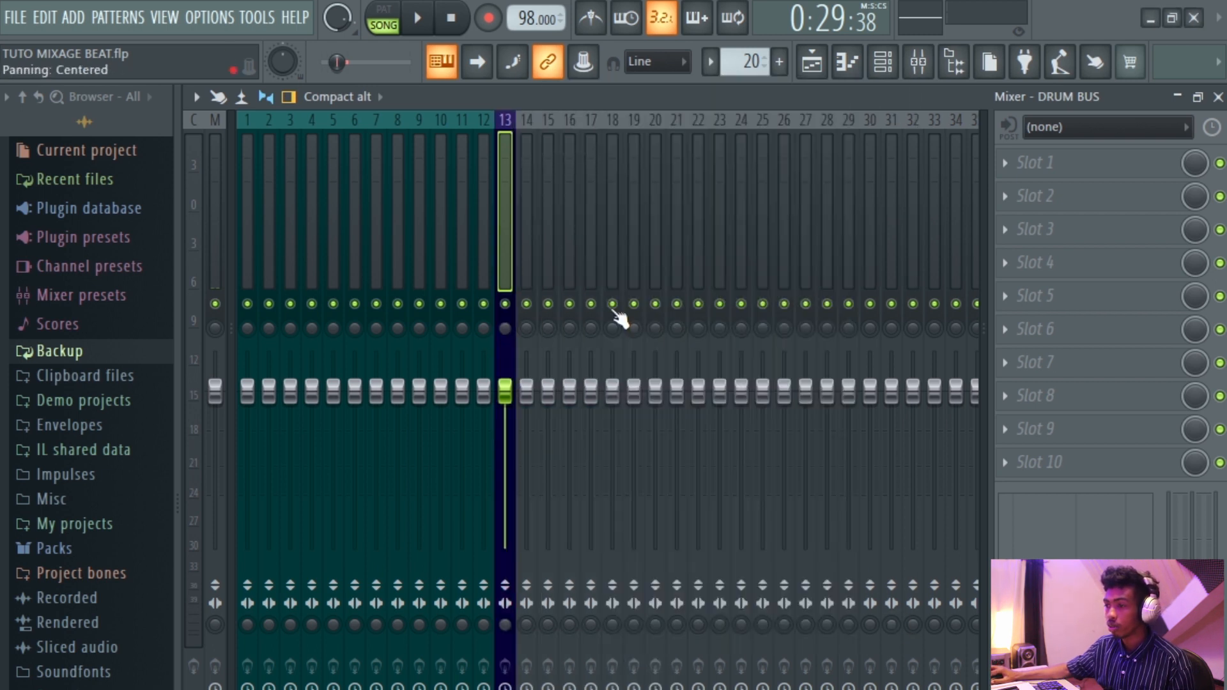
Select mixer inserts 1 to 12 and route them only to the DRUM BUS insert.
click(484, 268)
drag(484, 258, 204, 261)
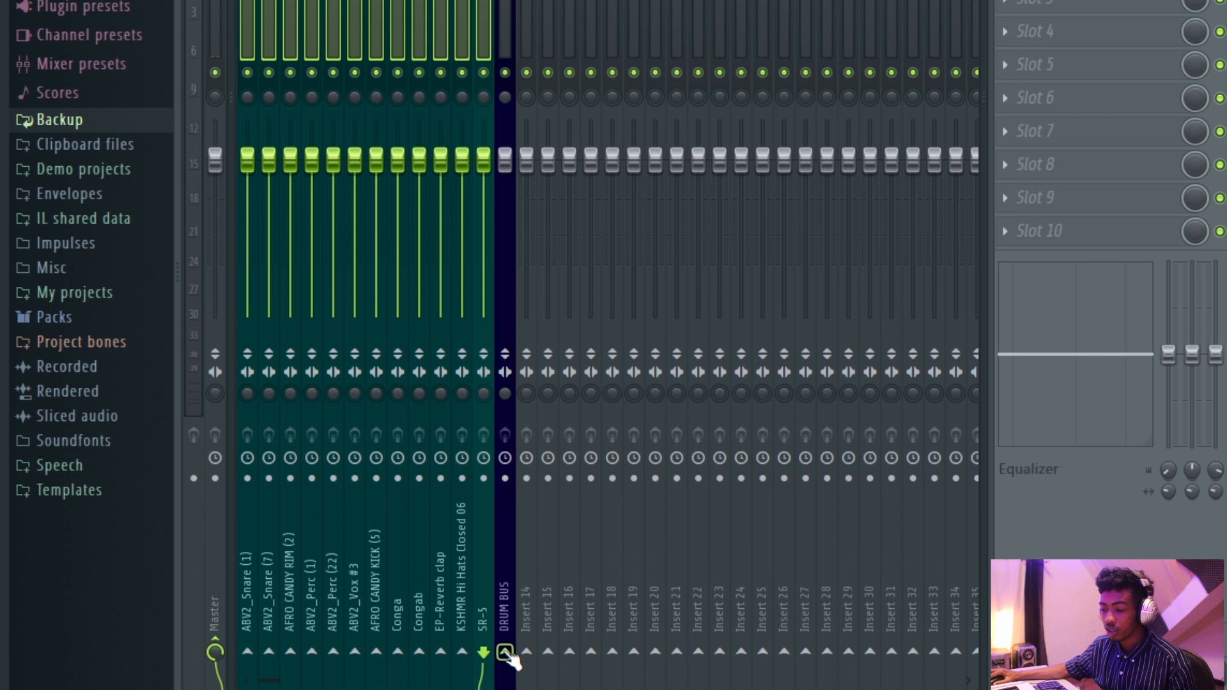
right_click(506, 654)
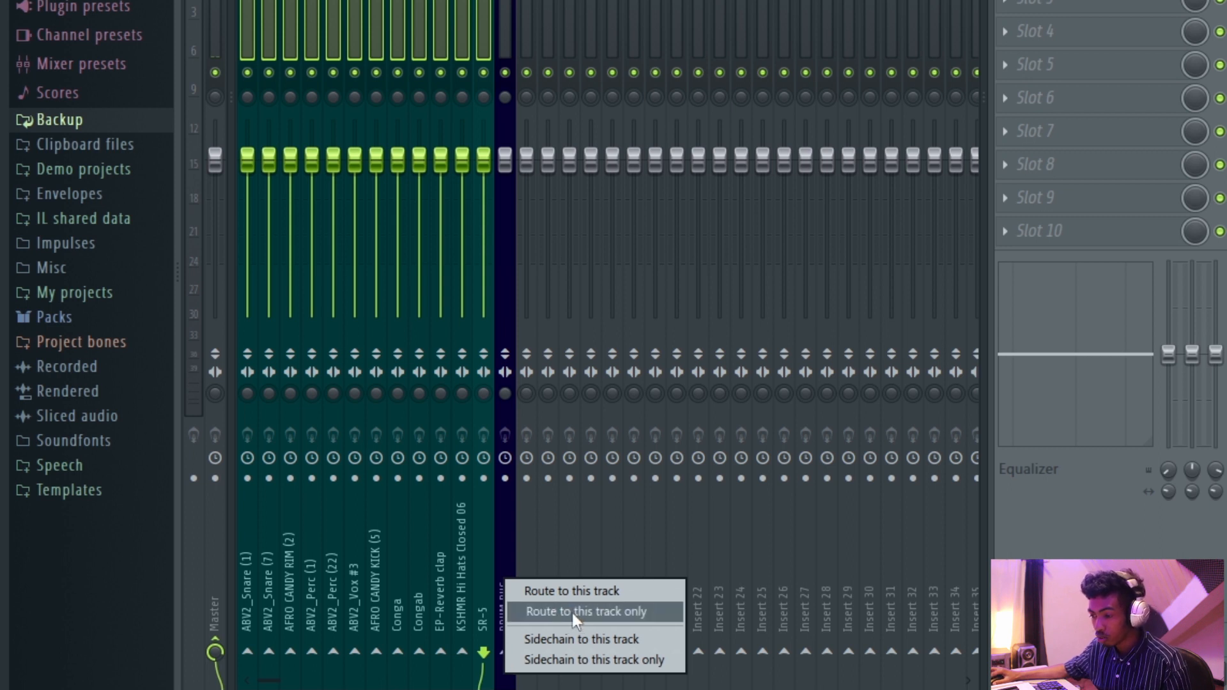
click(629, 612)
click(509, 2)
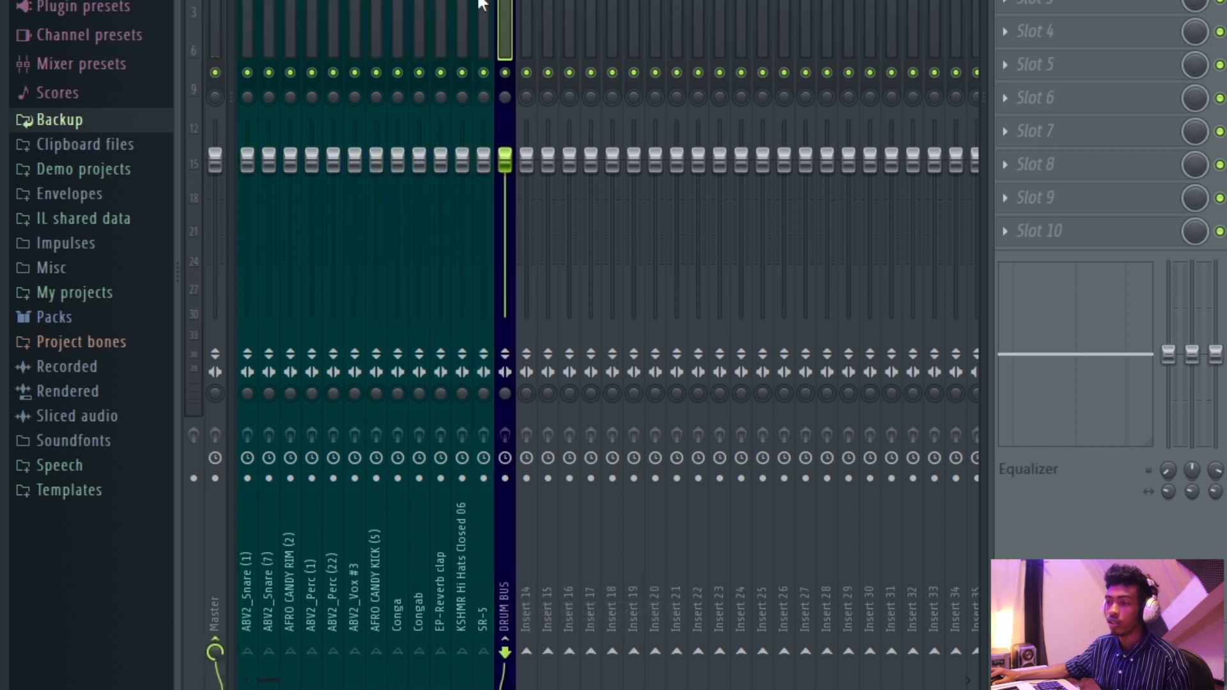
click(483, 2)
click(420, 3)
click(377, 3)
click(501, 2)
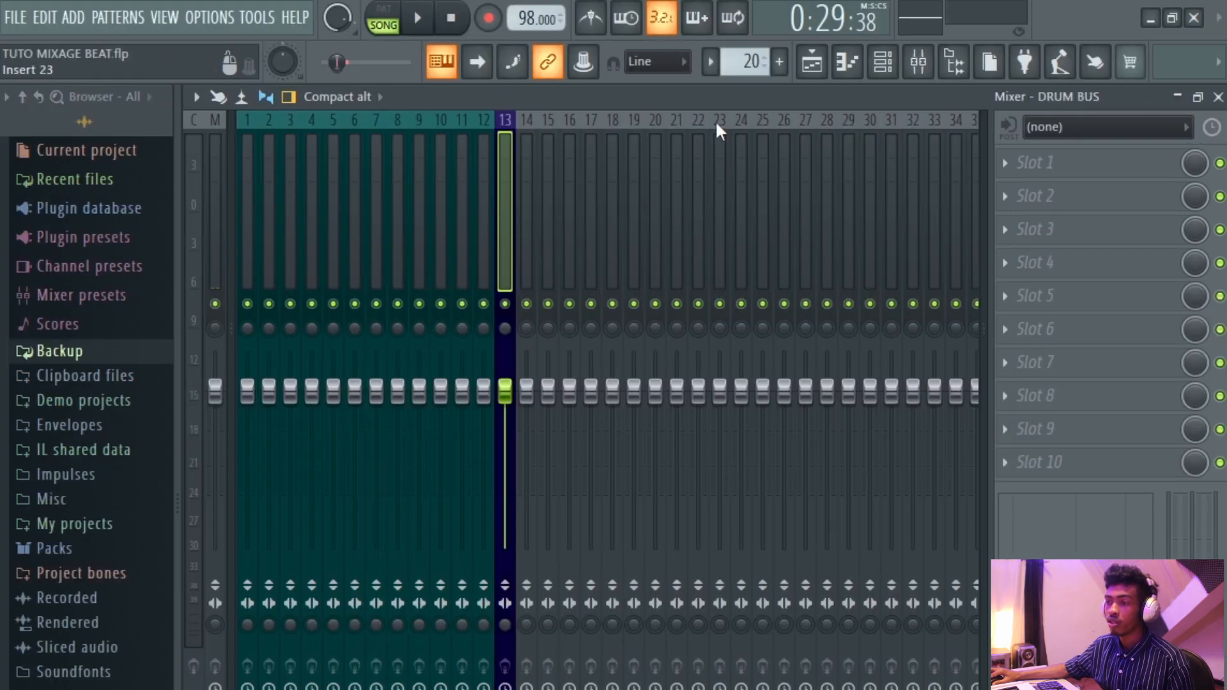
Play the song from the playlist and watch the drum inserts' meters in the mixer.
click(823, 65)
drag(459, 335, 471, 444)
drag(468, 489, 471, 660)
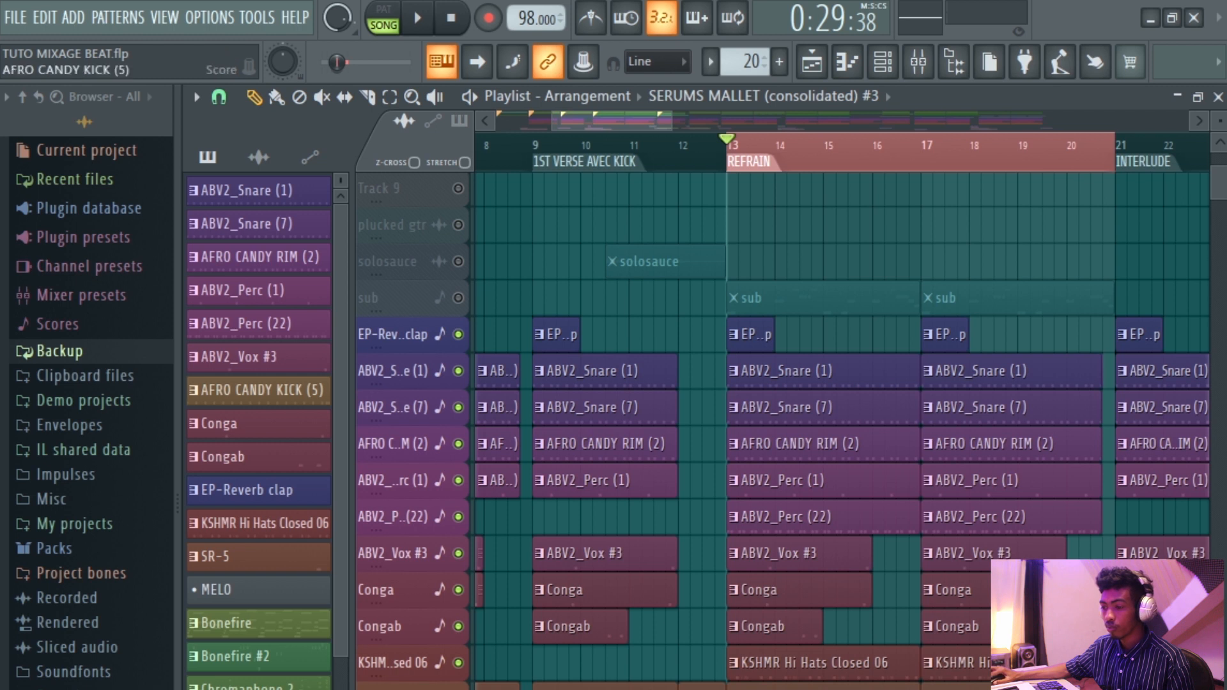
key(space)
scroll(808, 293, up, 3)
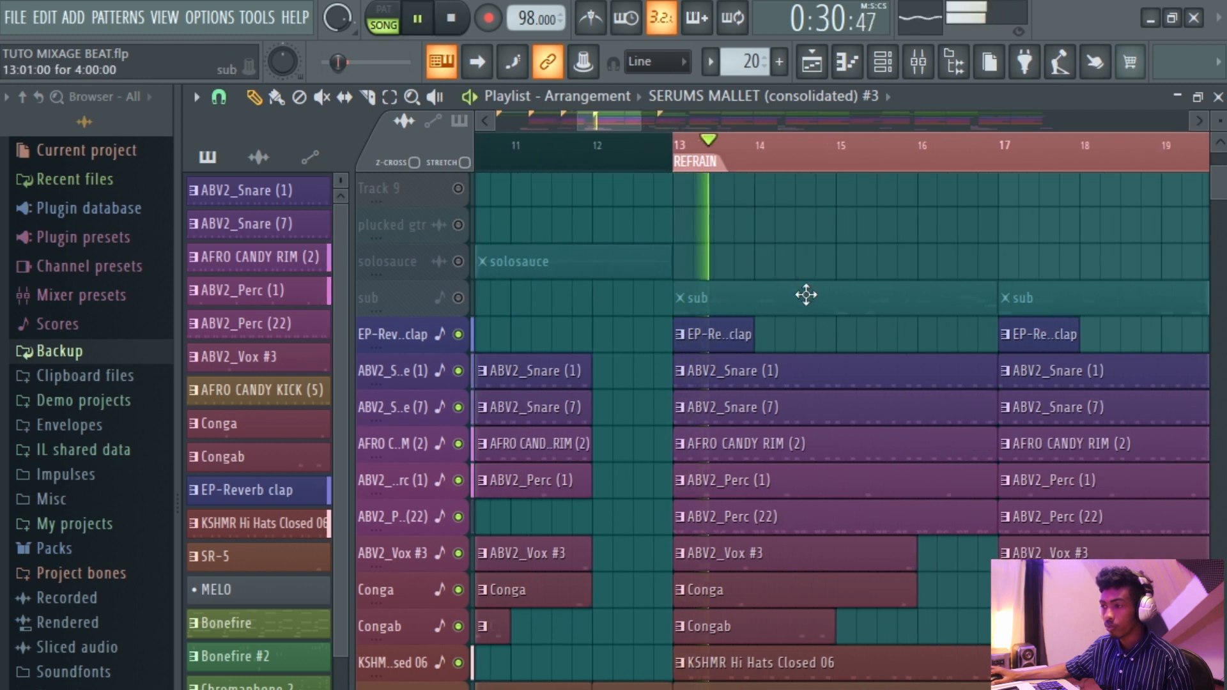
click(916, 62)
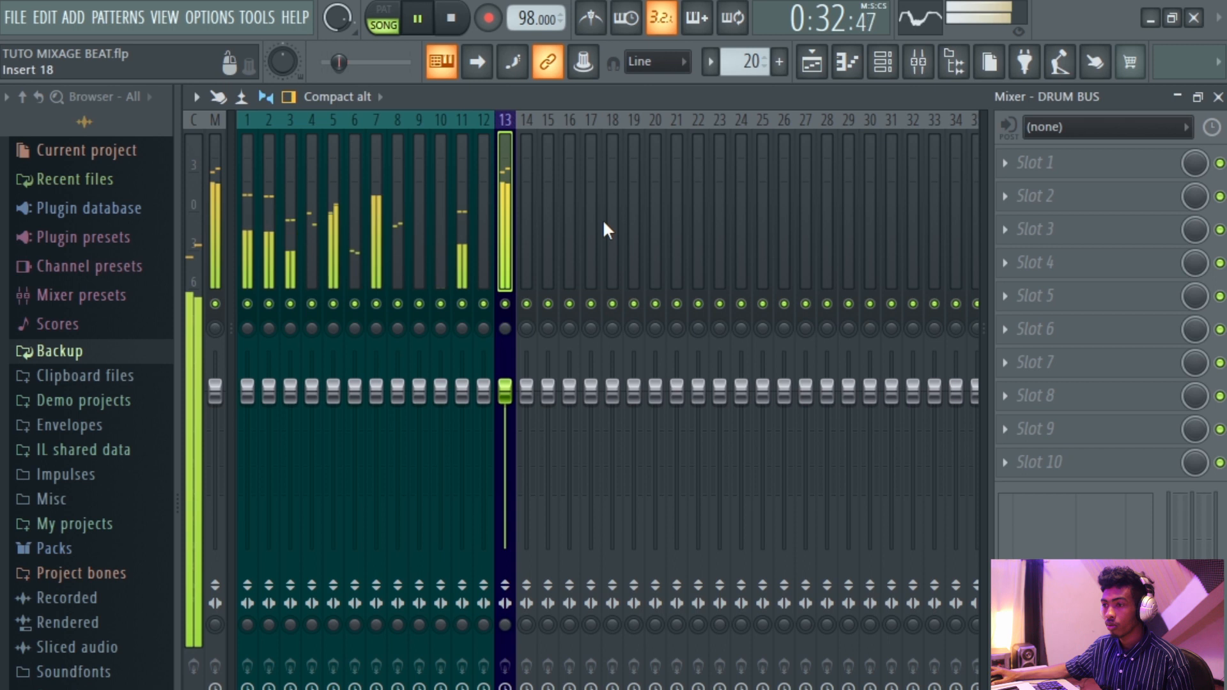
key(space)
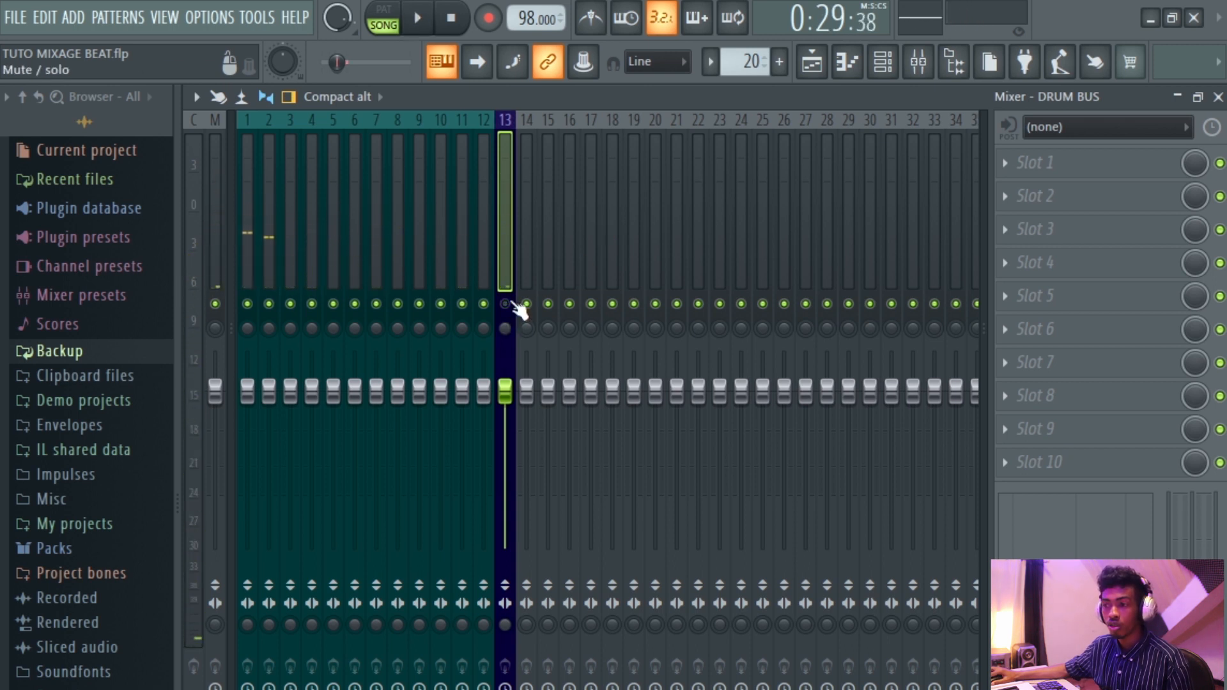
key(space)
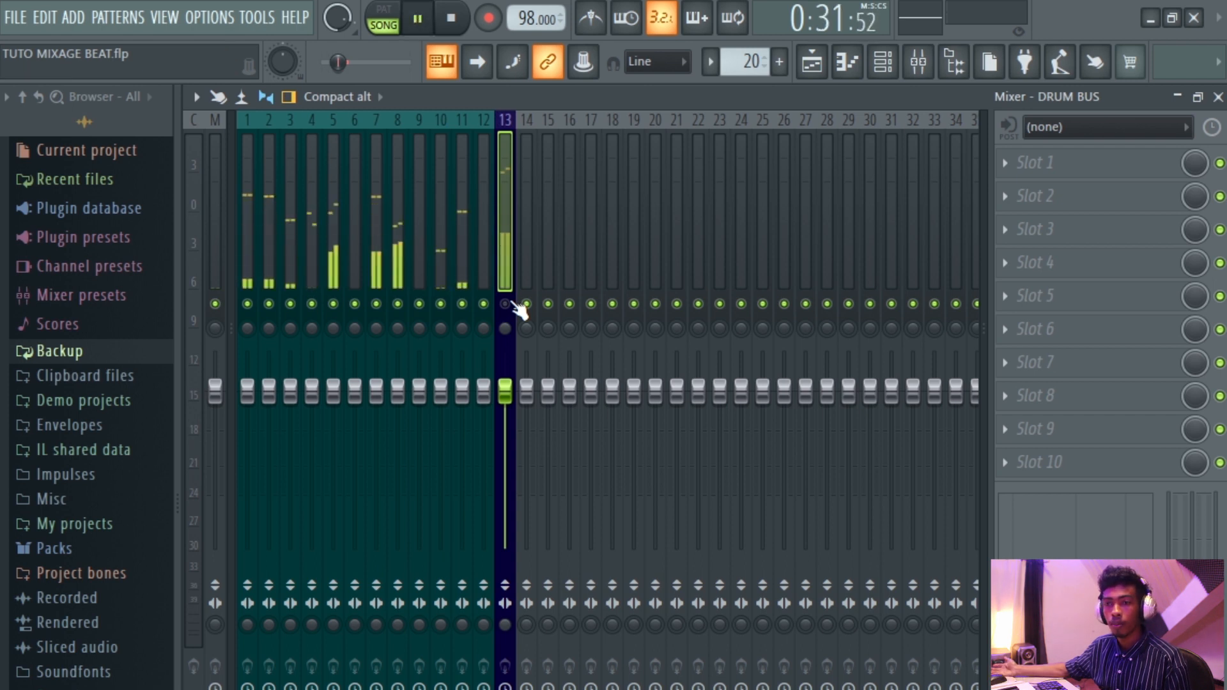
key(space)
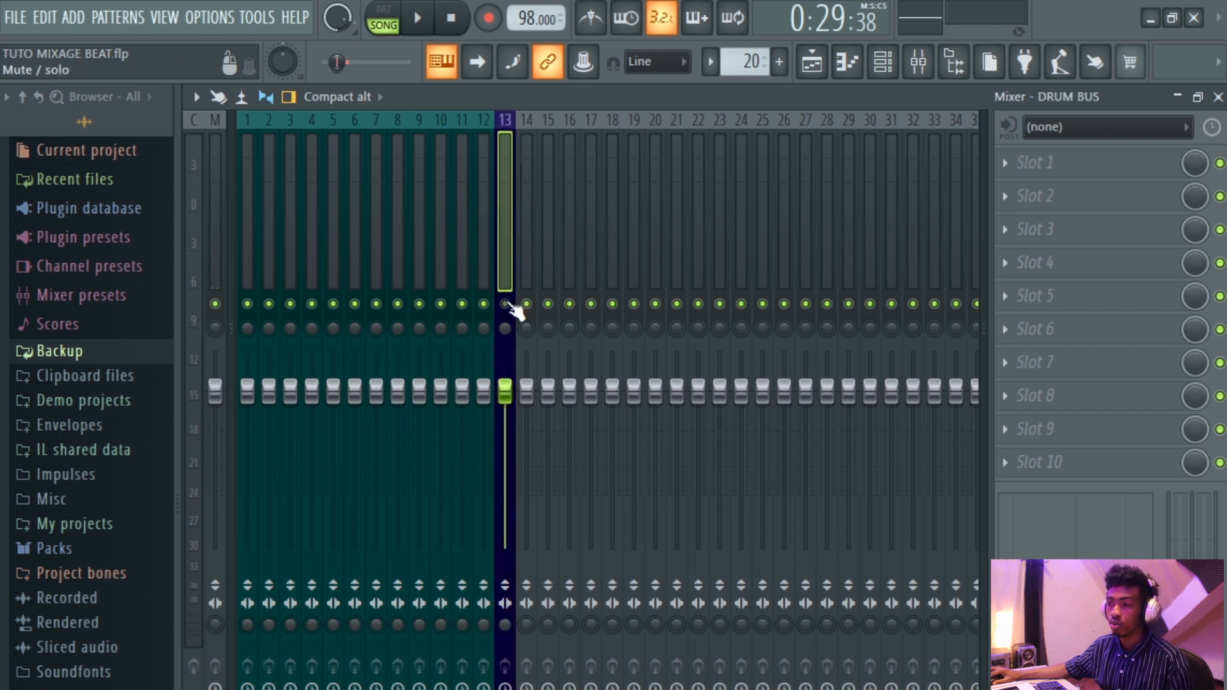
key(space)
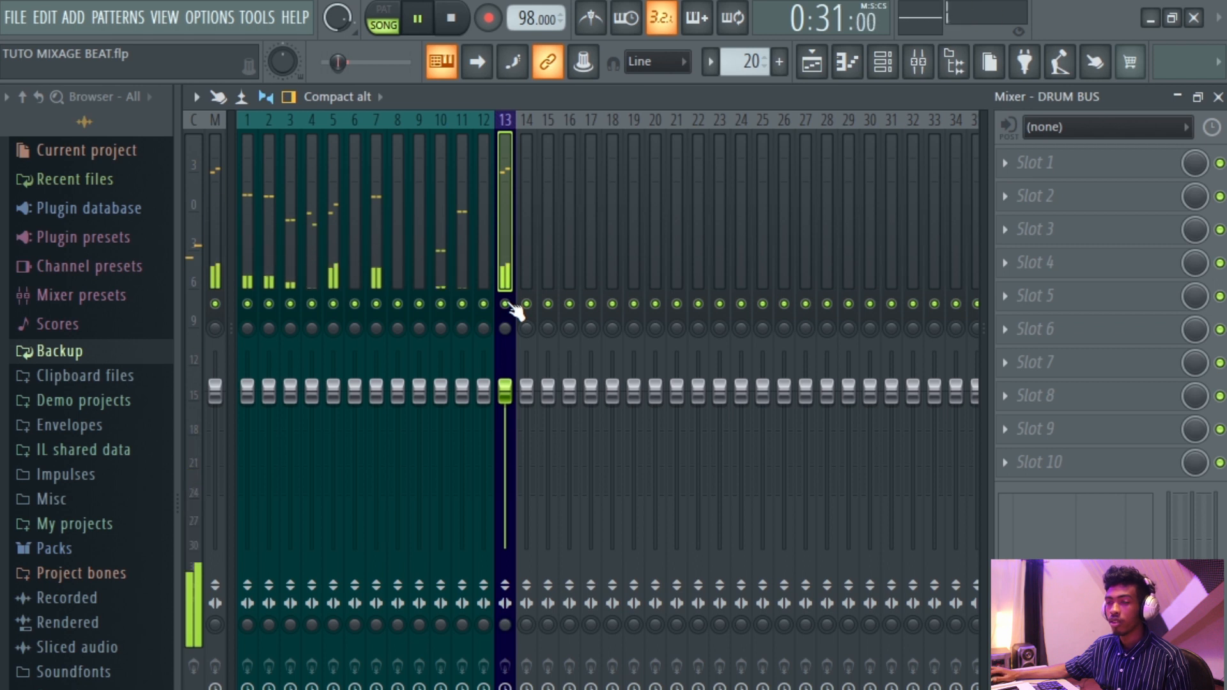
key(space)
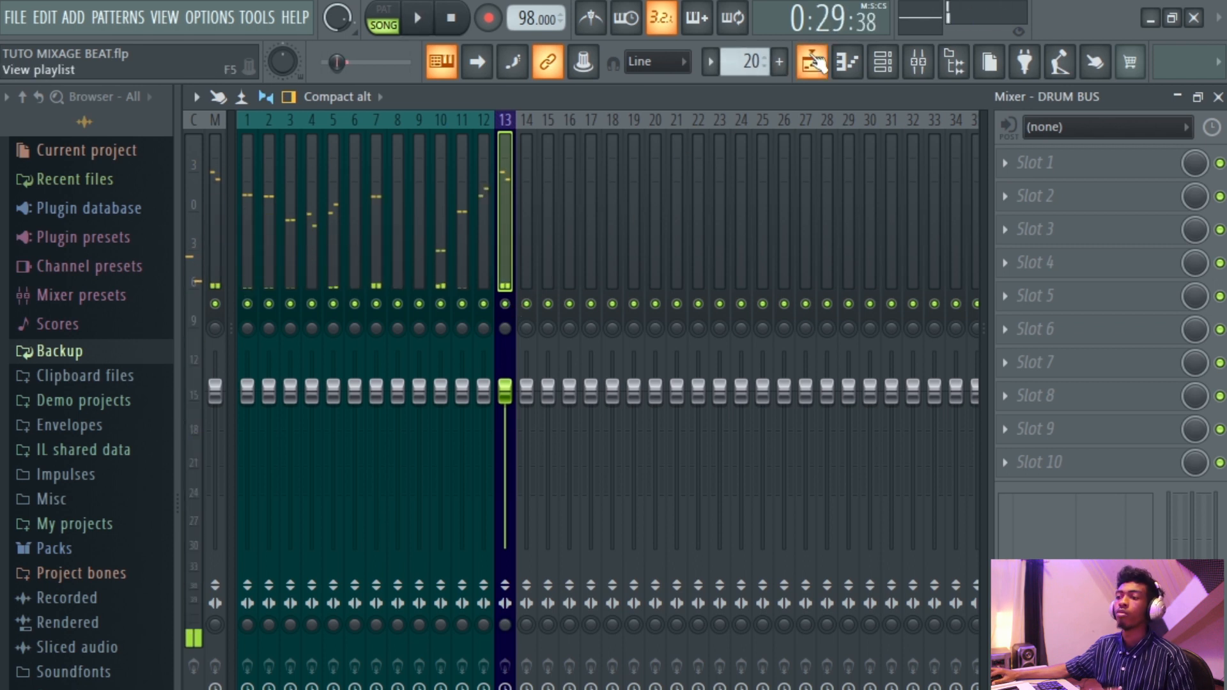
Solo the Bonefire playlist track and play it back.
click(817, 62)
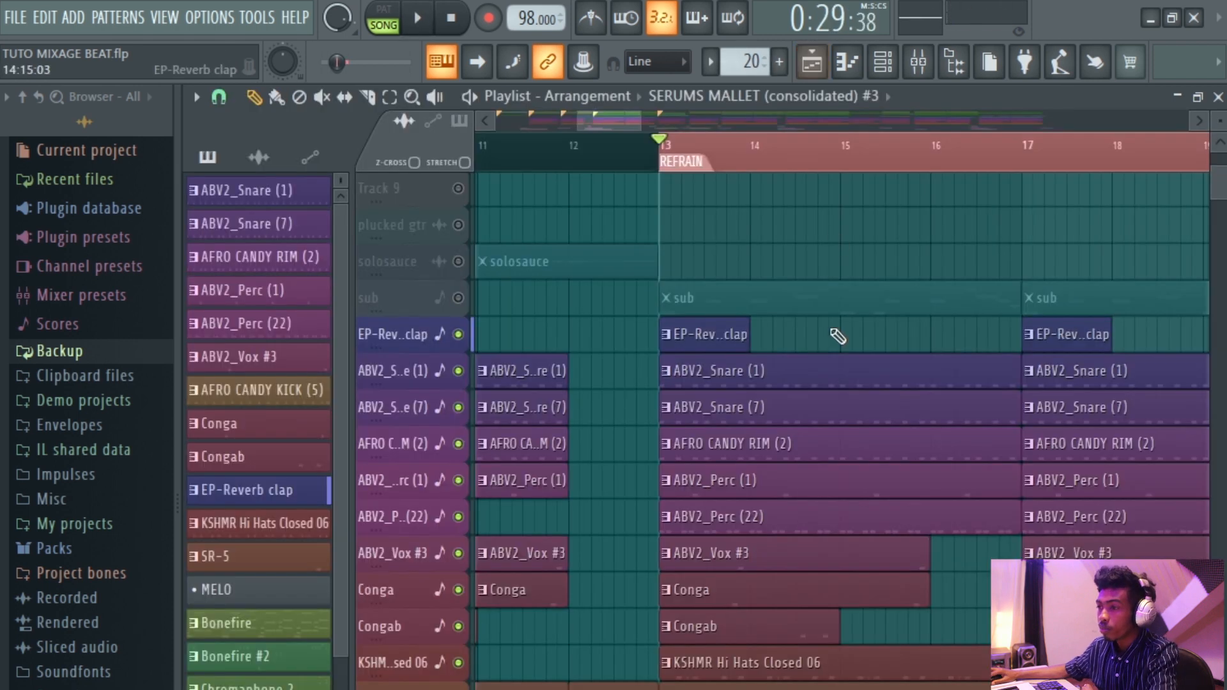
scroll(835, 337, up, 5)
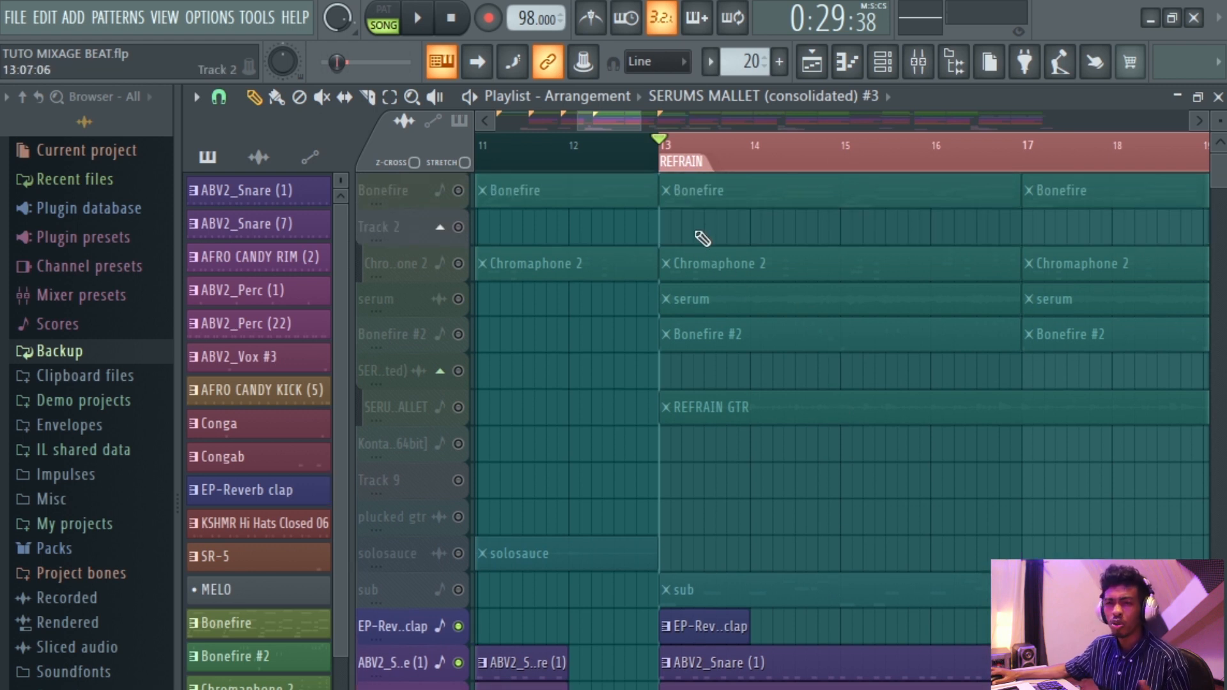
right_click(464, 193)
scroll(684, 221, down, 3)
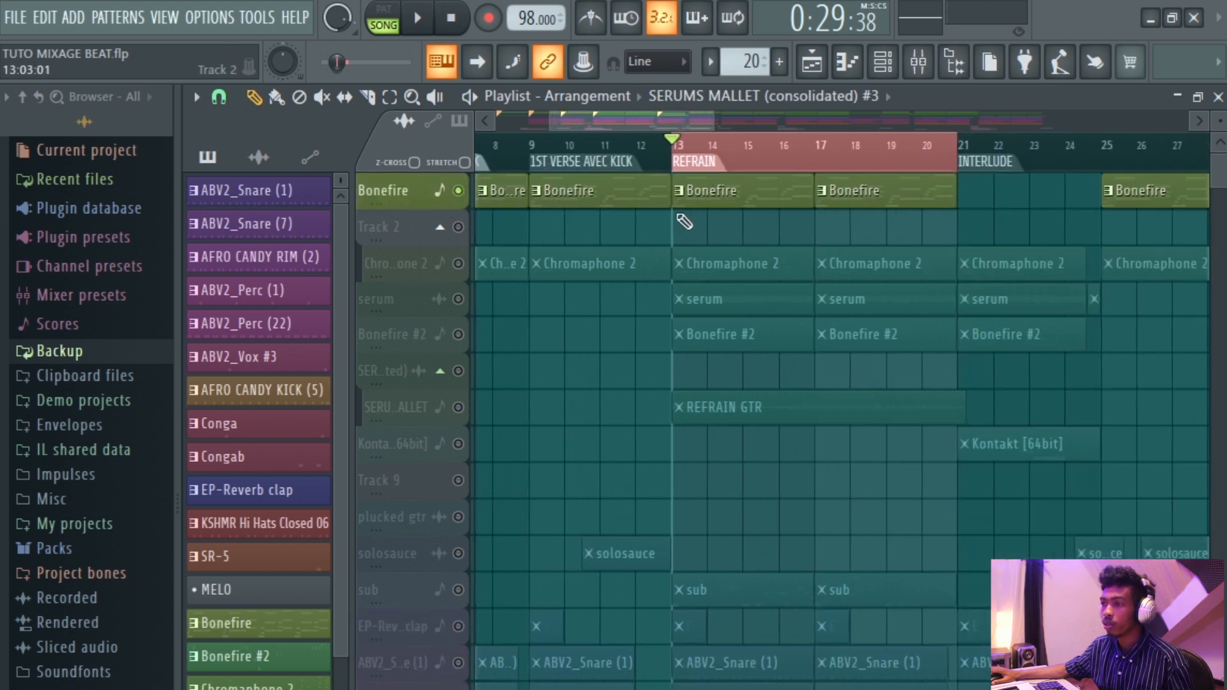
scroll(680, 219, up, 2)
scroll(699, 225, up, 3)
scroll(685, 237, down, 3)
scroll(686, 238, down, 2)
scroll(686, 237, up, 2)
scroll(686, 237, down, 2)
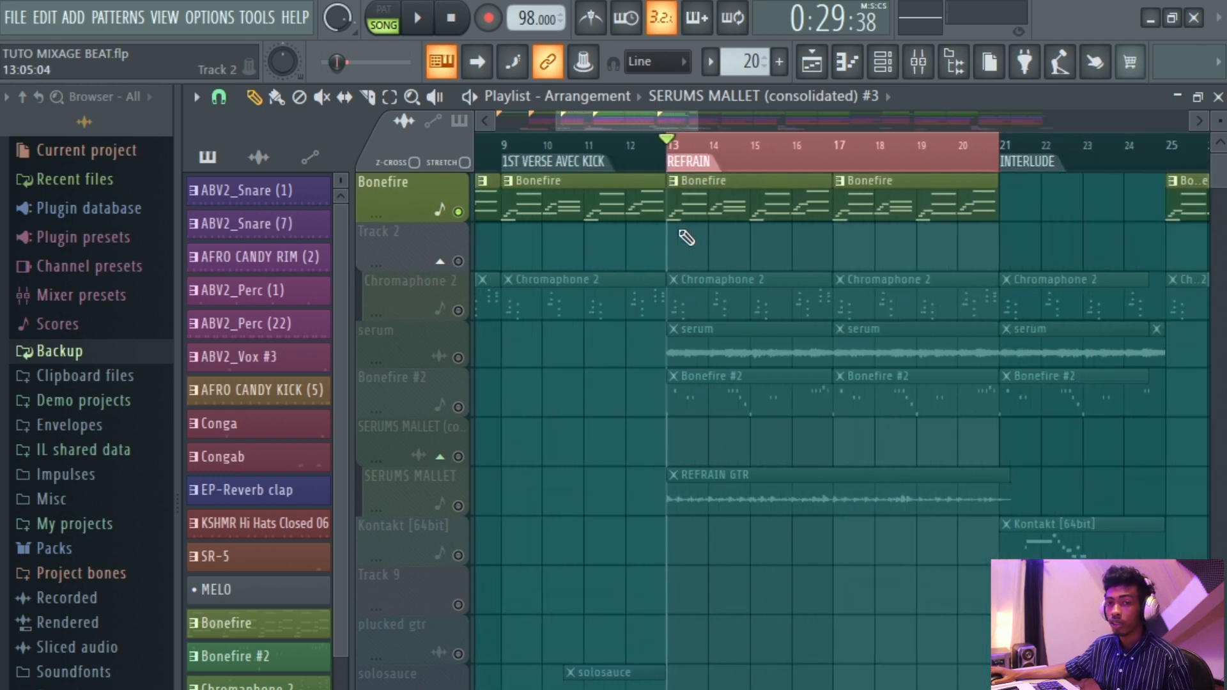
scroll(686, 238, up, 3)
key(space)
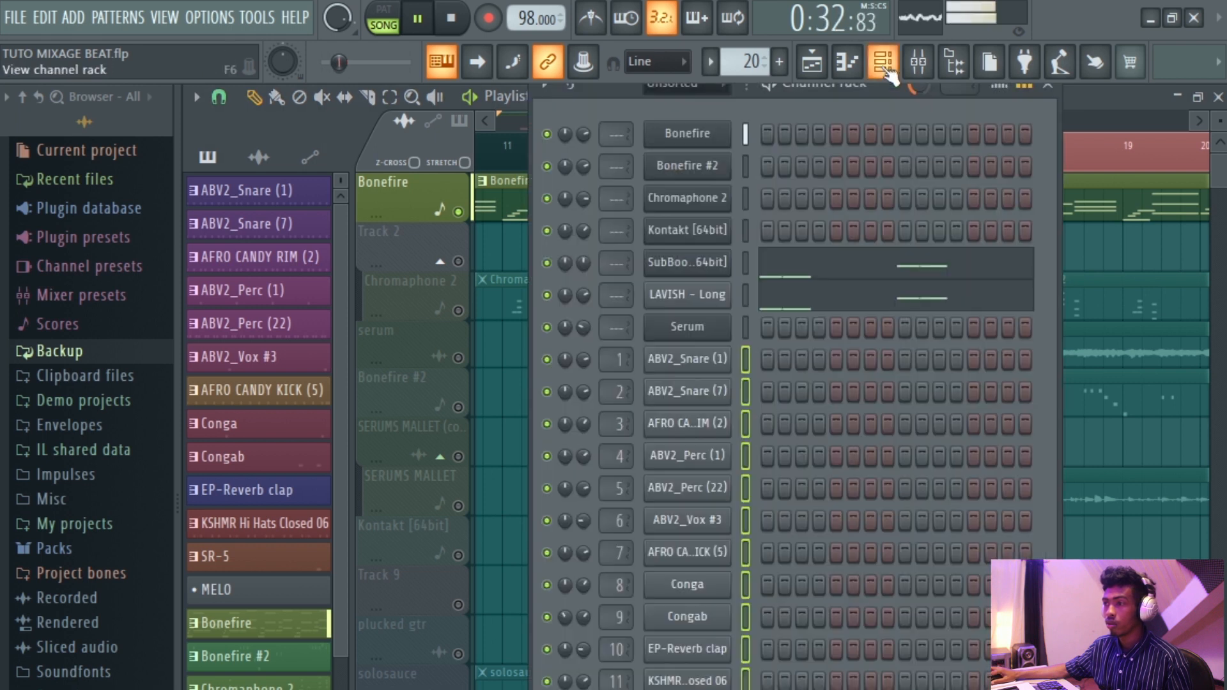
Select the Bonefire and Bonefire #2 channels and route them to consecutive mixer inserts starting from insert 14.
click(883, 62)
click(744, 131)
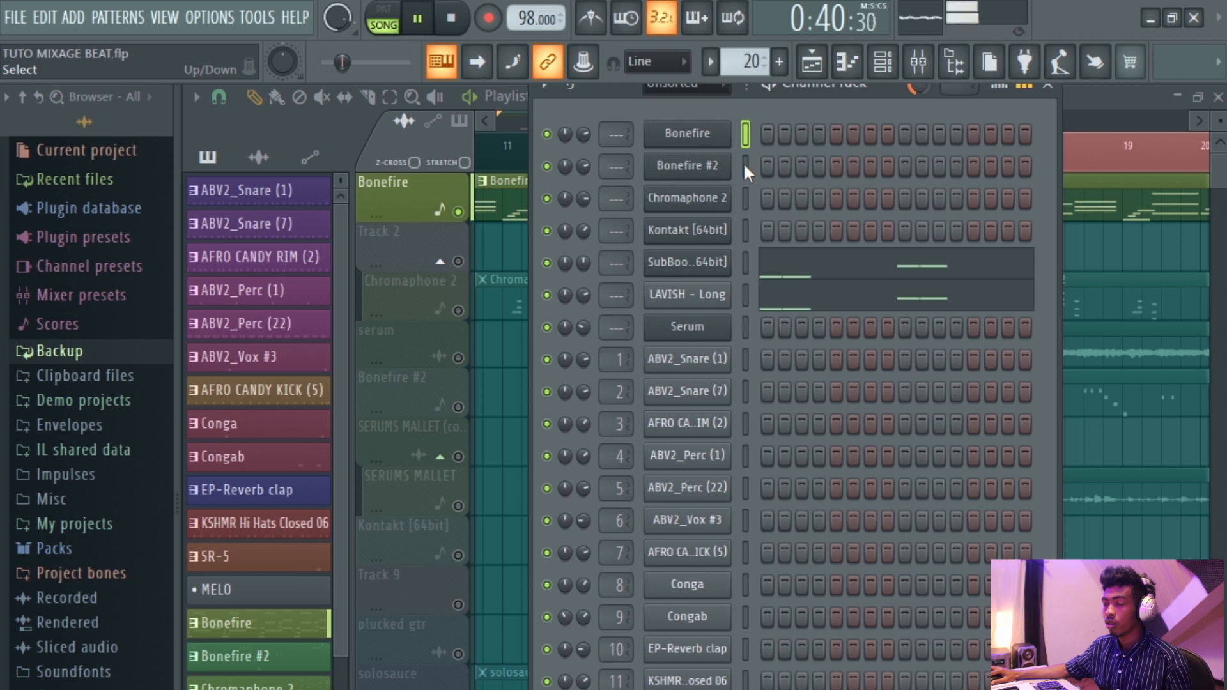
key(space)
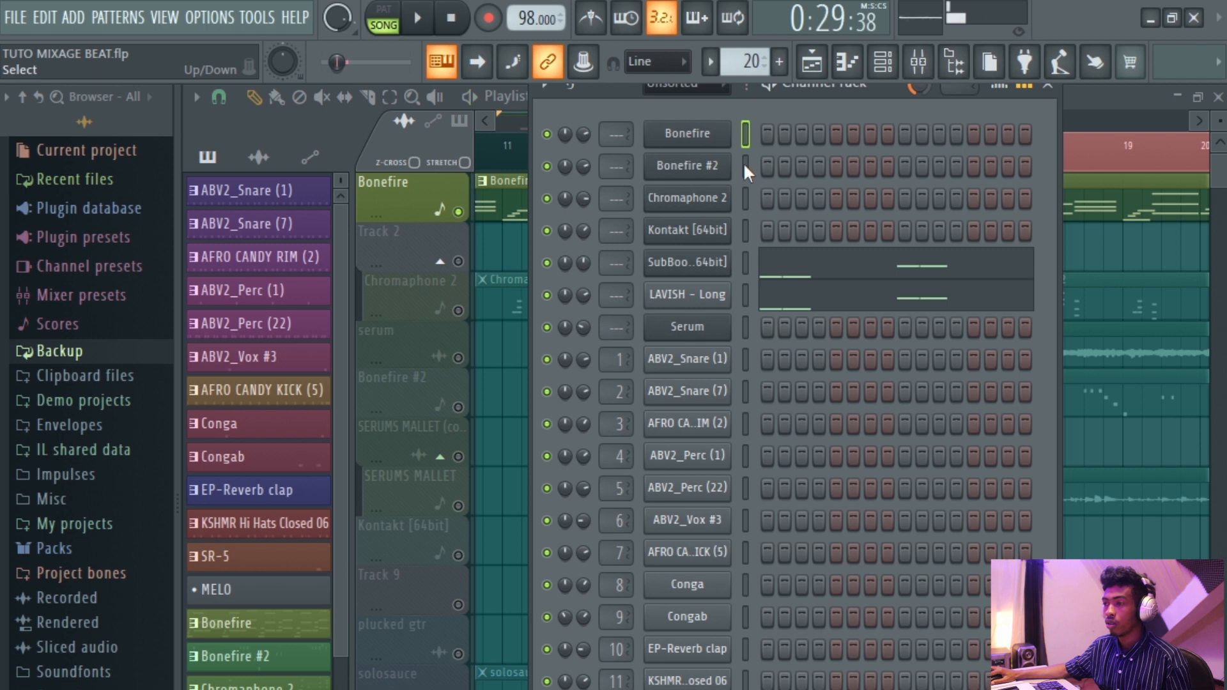
click(747, 167)
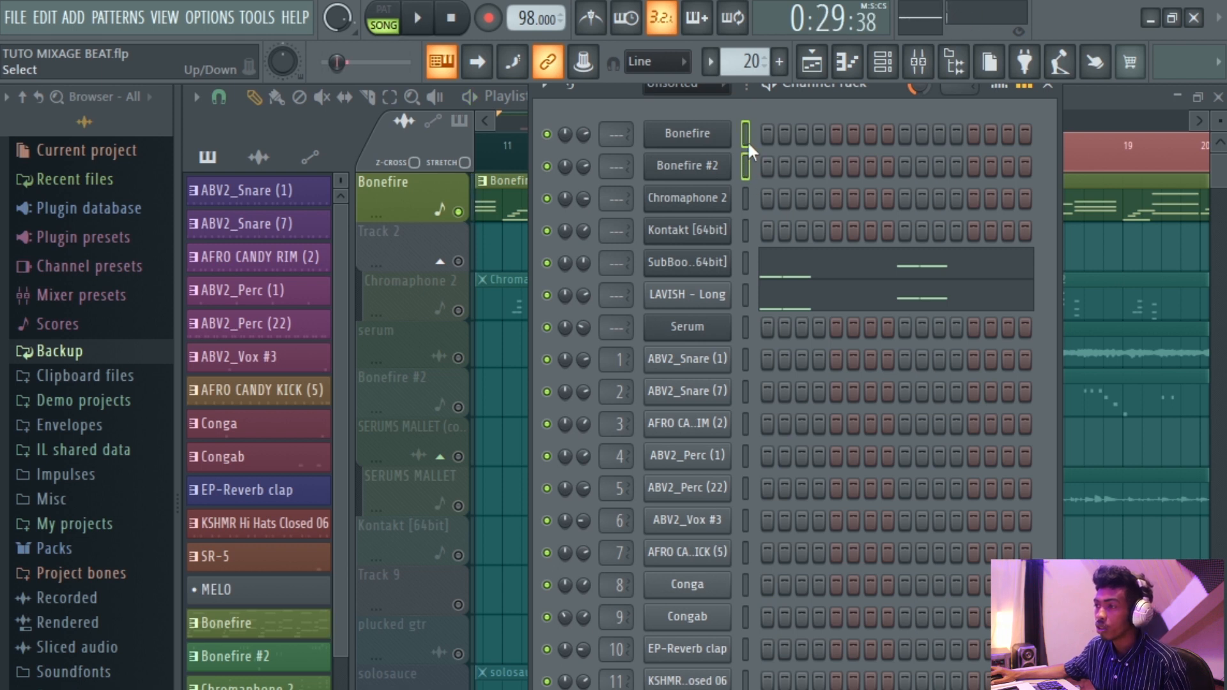
click(921, 62)
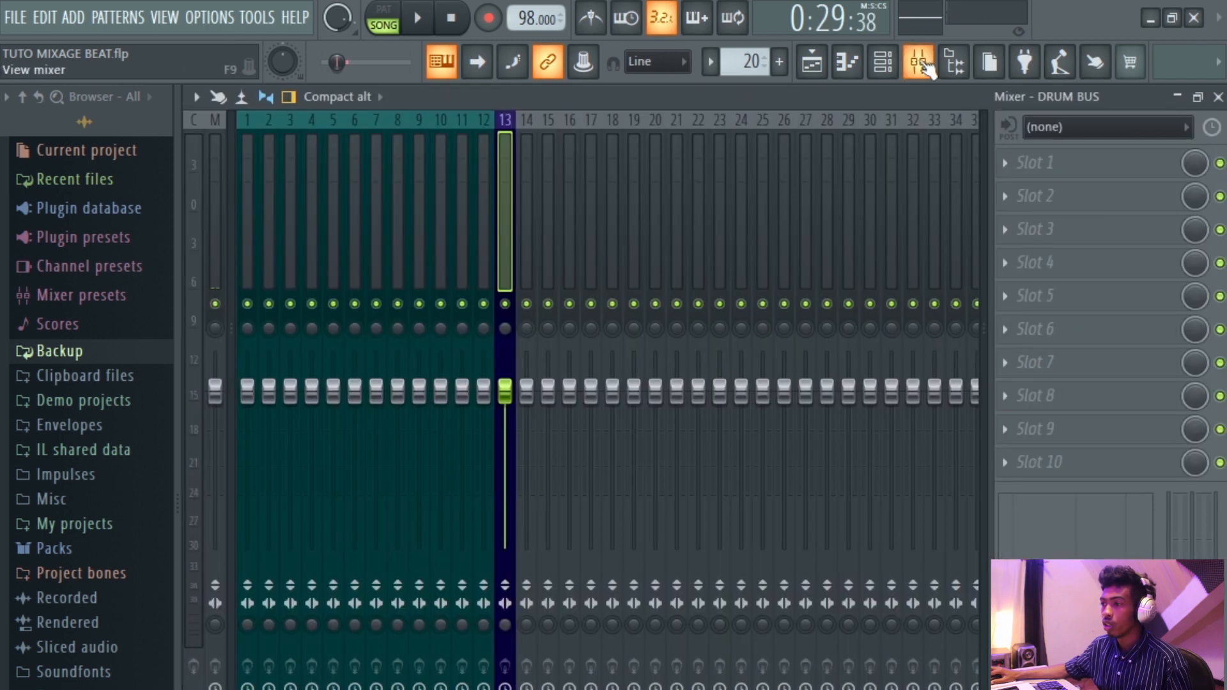
click(532, 262)
right_click(531, 259)
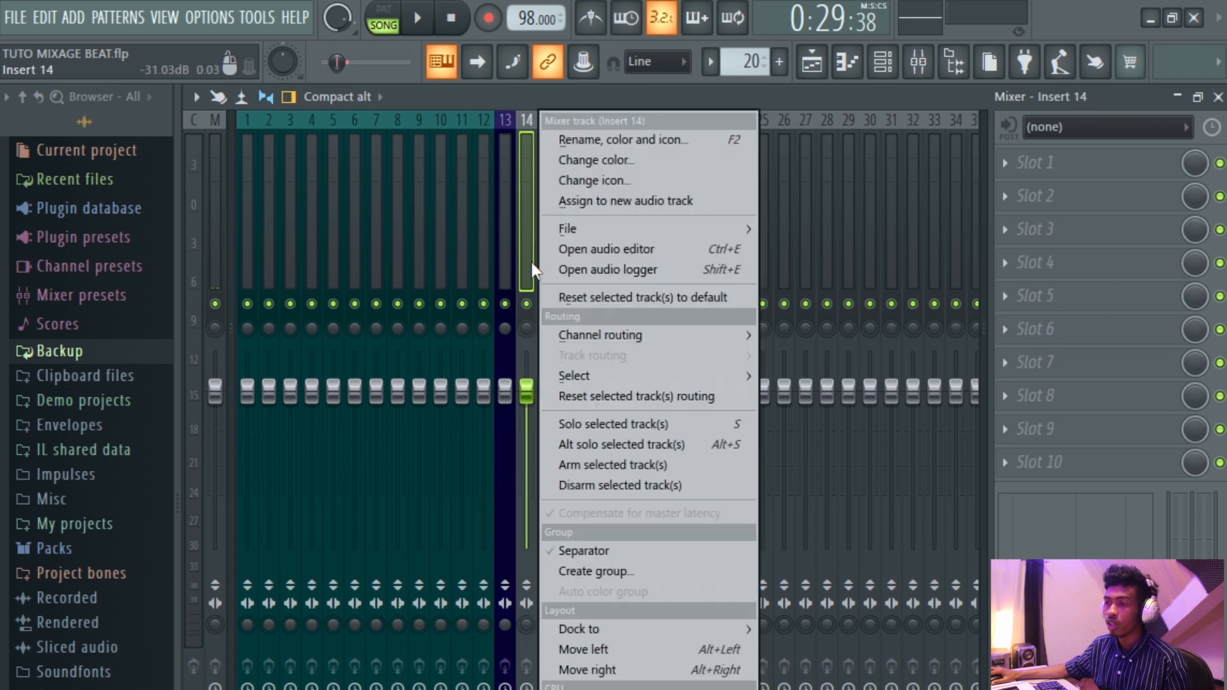
mouse_move(605, 337)
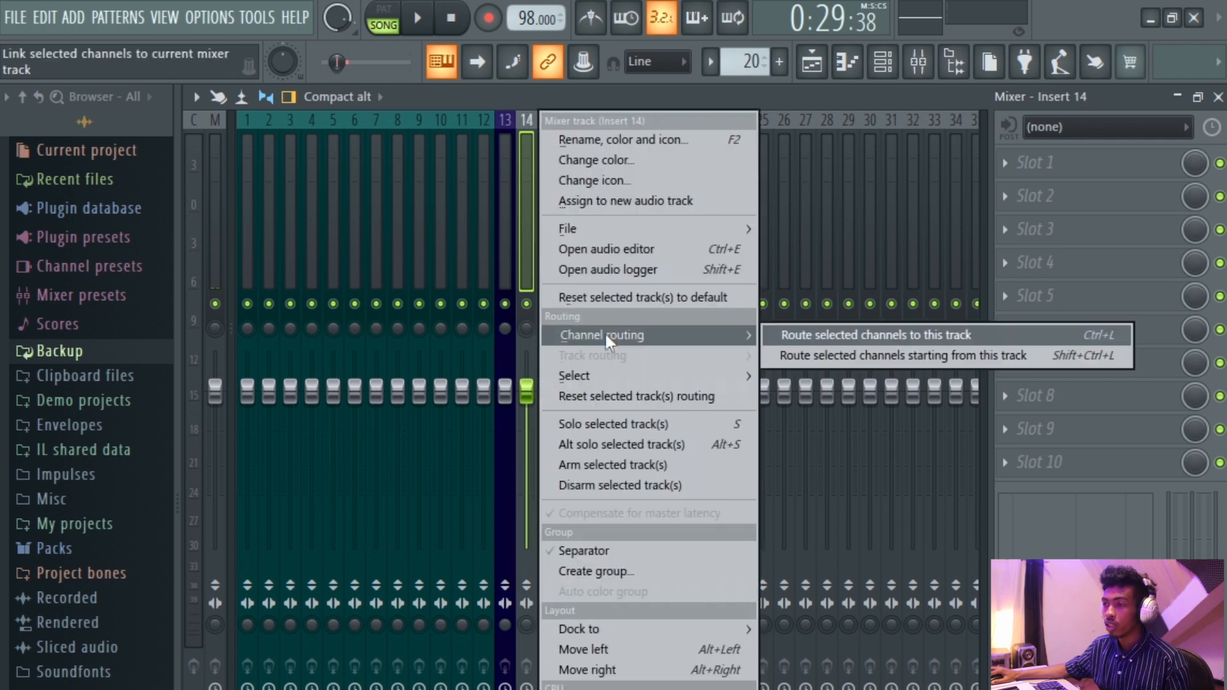
click(857, 357)
Check the newly routed inserts 14 and 15 and play the song in the playlist.
click(545, 266)
click(525, 266)
click(550, 266)
ctrl+click(532, 268)
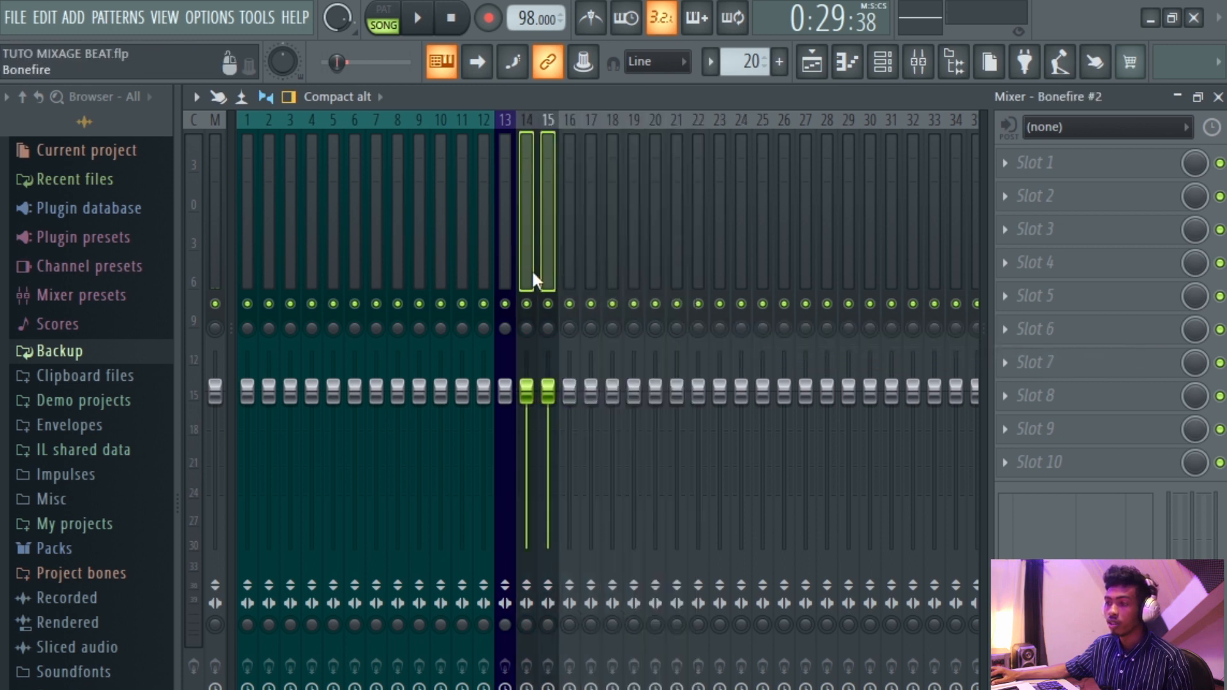
click(569, 262)
click(812, 61)
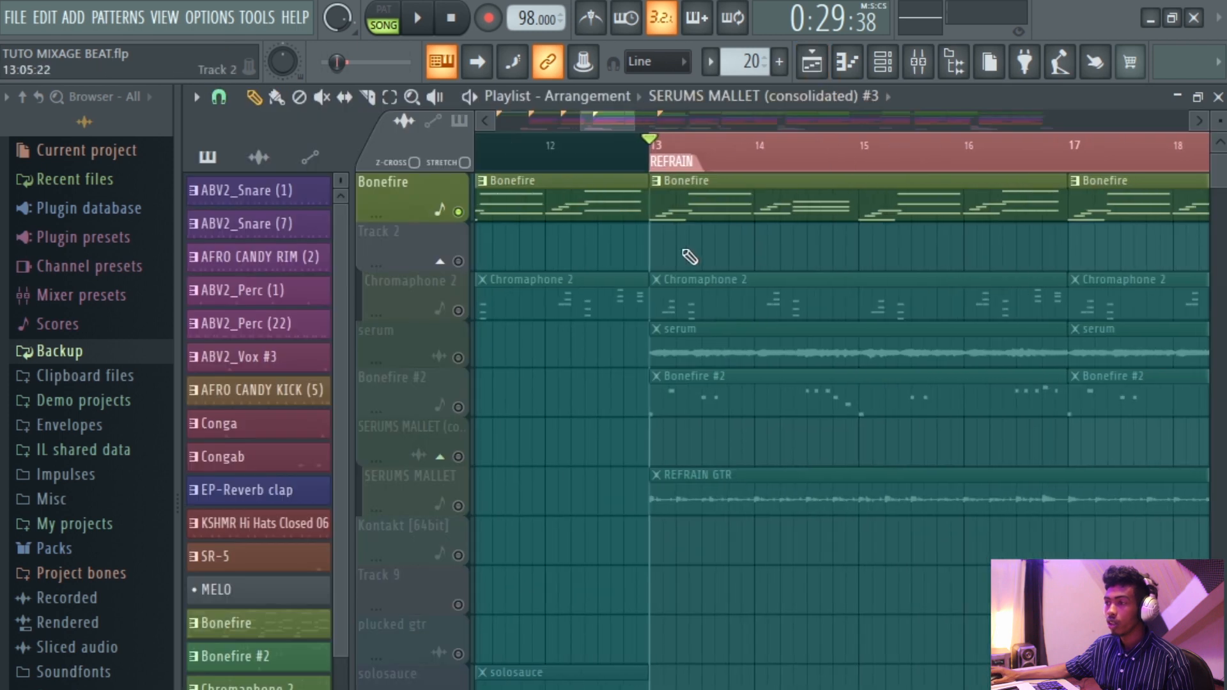
key(space)
Solo the Bonefire #2 playlist track alongside Bonefire and play the song.
key(space)
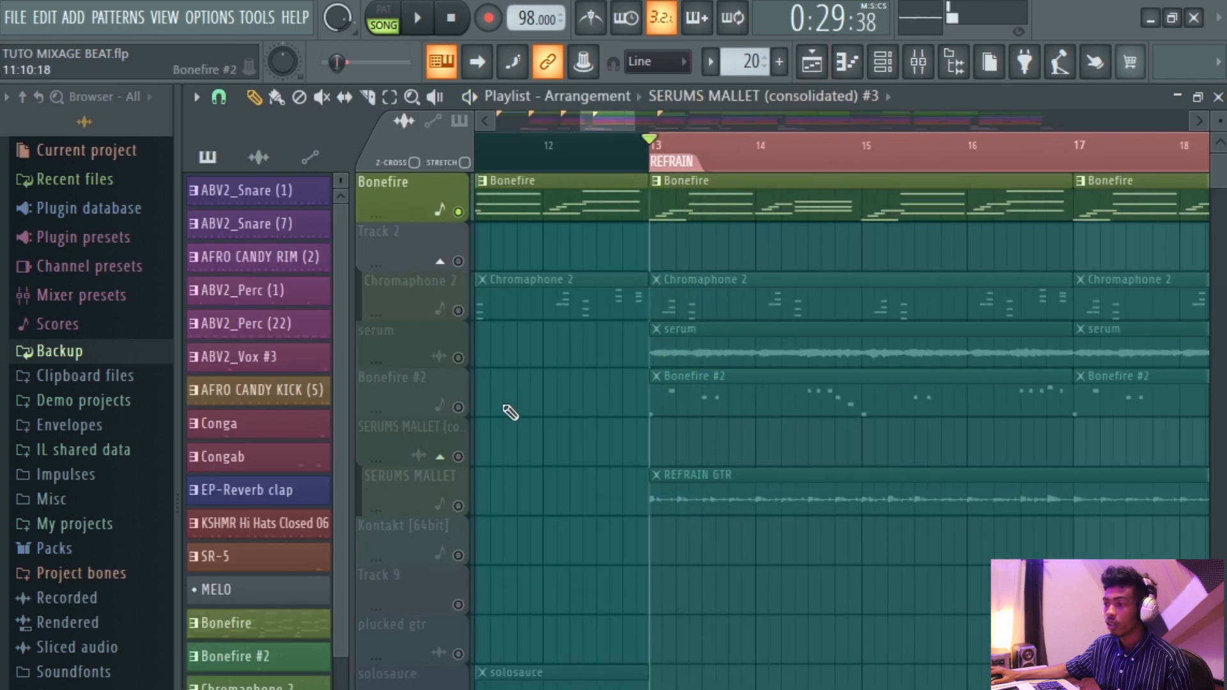
click(458, 407)
key(space)
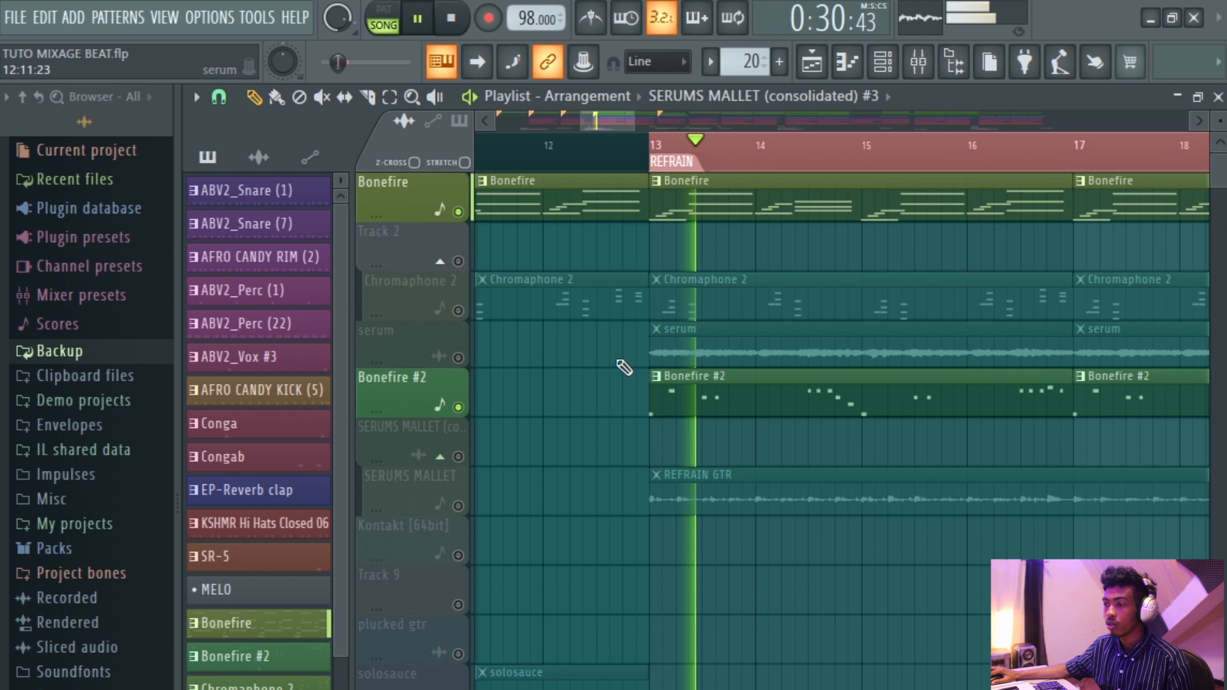
scroll(730, 296, down, 2)
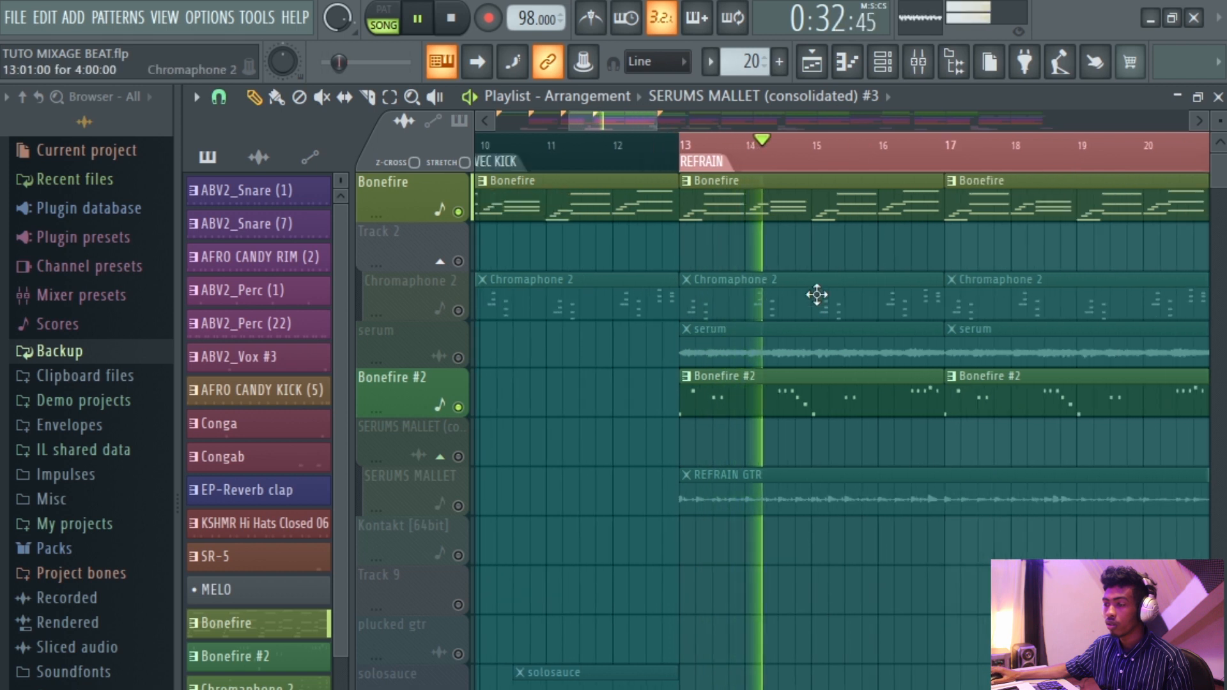
Play and stop the song while checking the meters of mixer inserts 14 and 15.
key(F9)
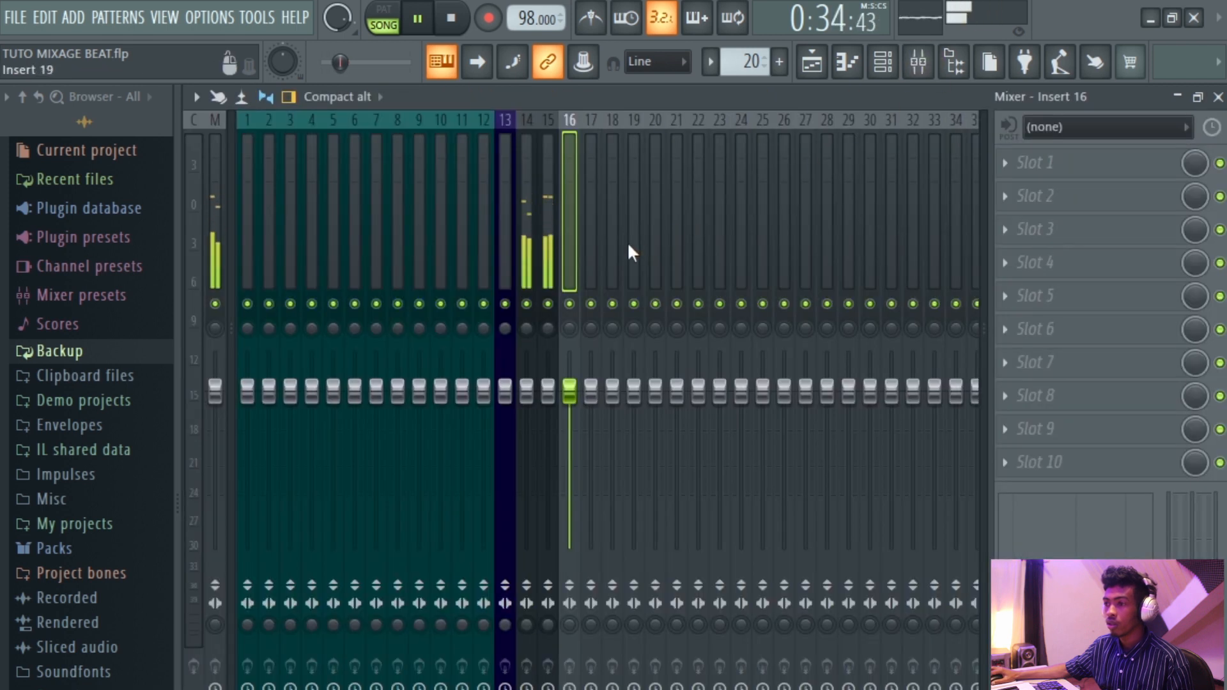
click(812, 62)
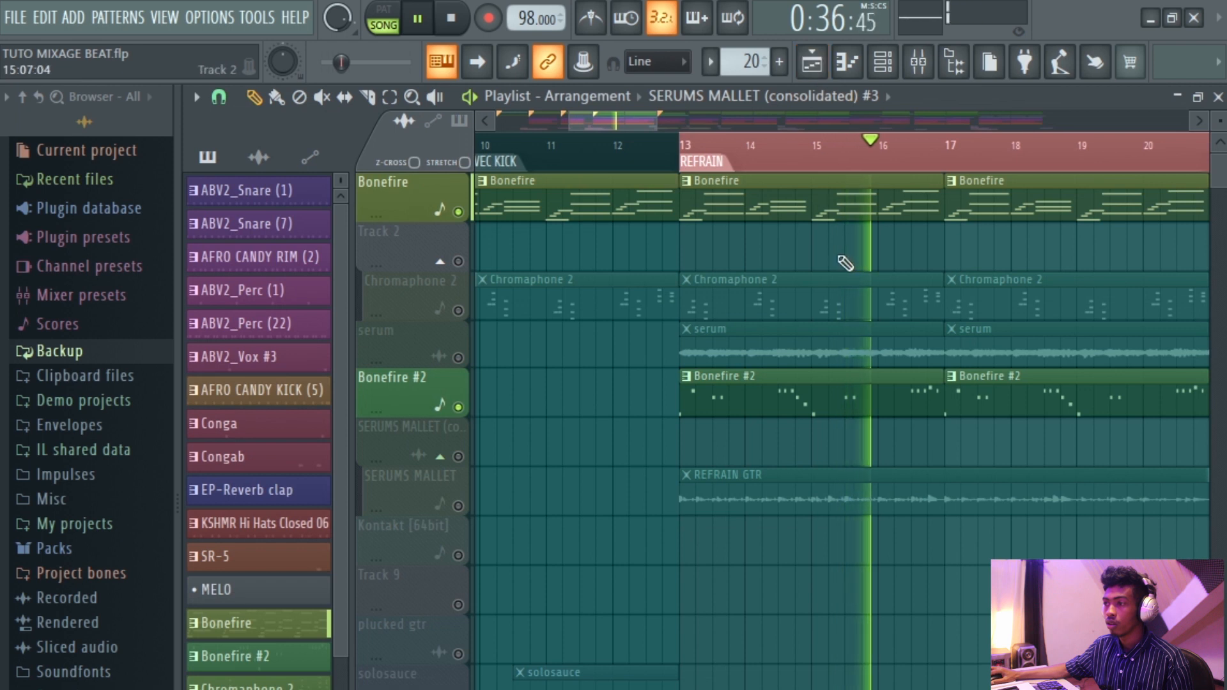
key(space)
click(921, 64)
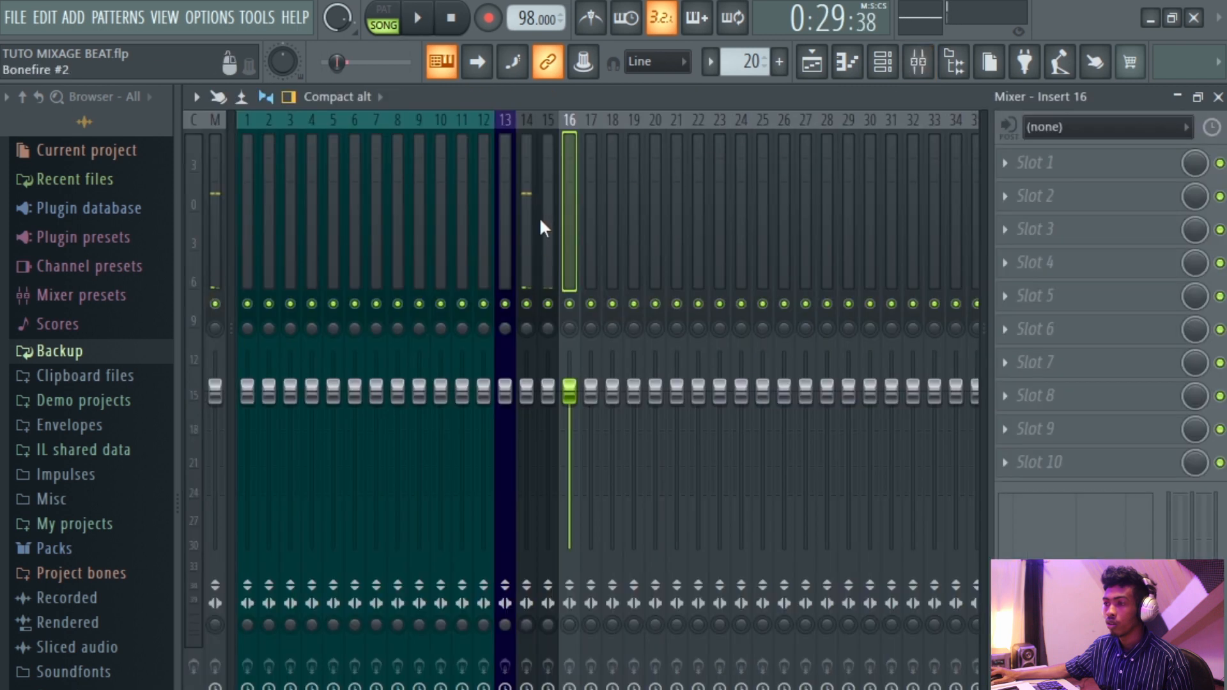
click(542, 244)
key(Left)
key(Right)
click(569, 262)
click(550, 262)
key(space)
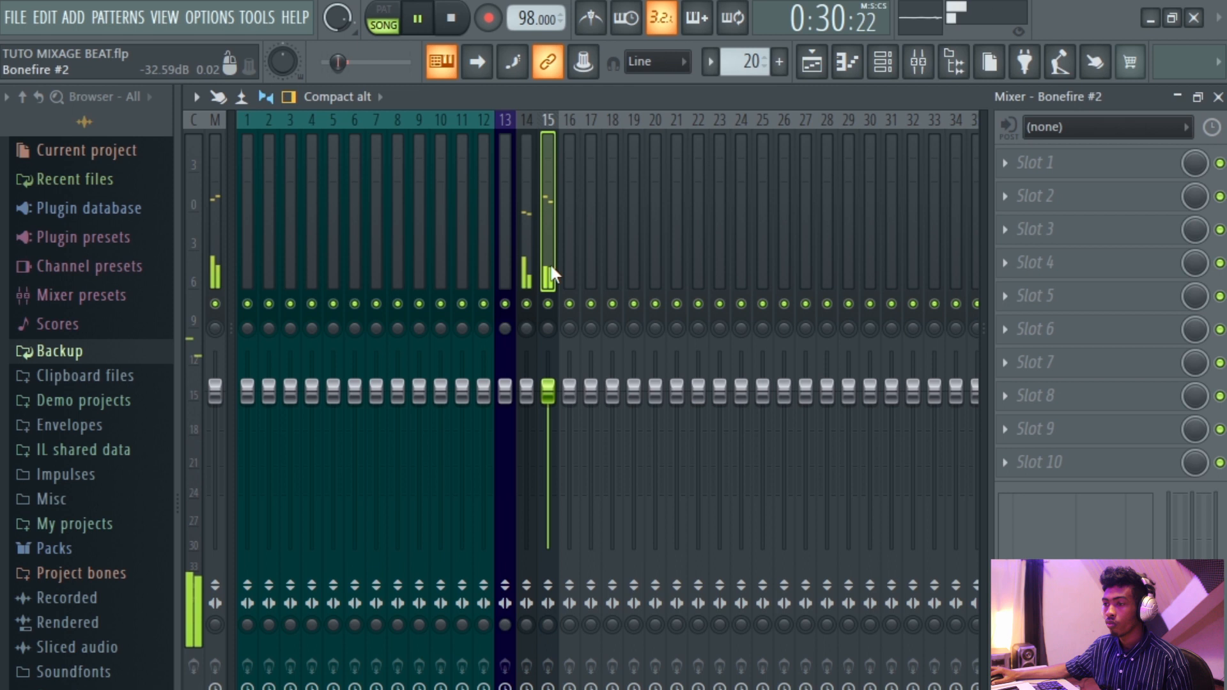
key(space)
Color mixer insert 16 with the dark blue preset swatch 0.
click(570, 257)
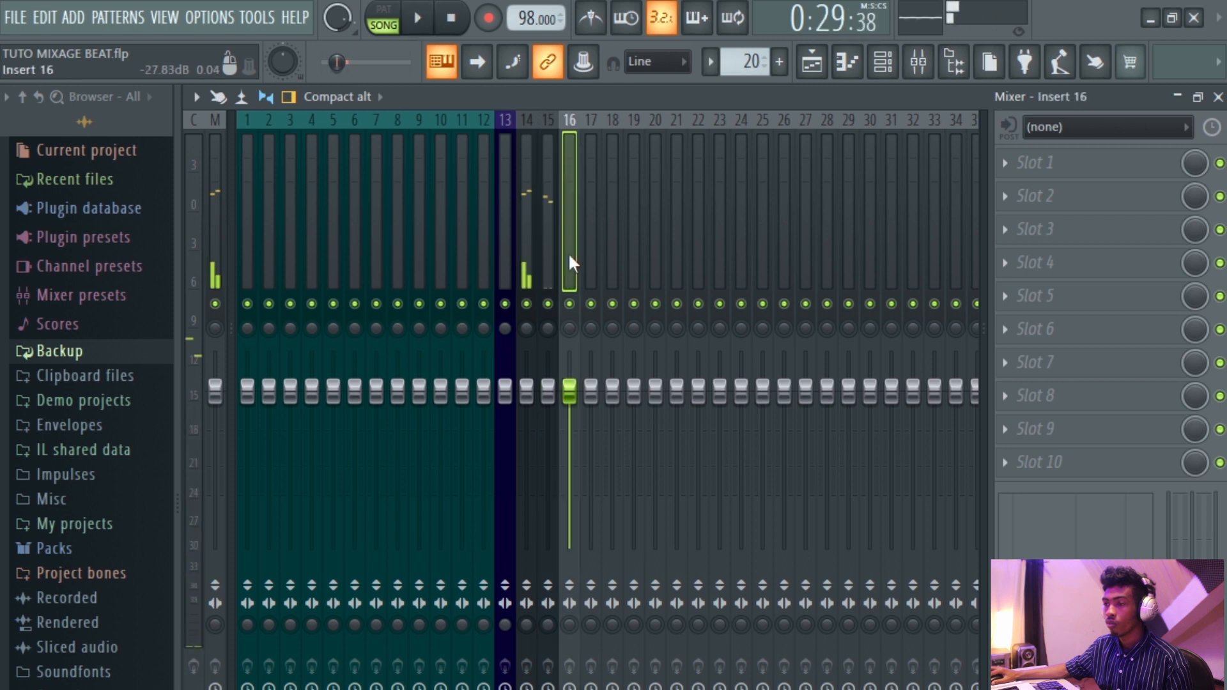
right_click(569, 252)
click(665, 164)
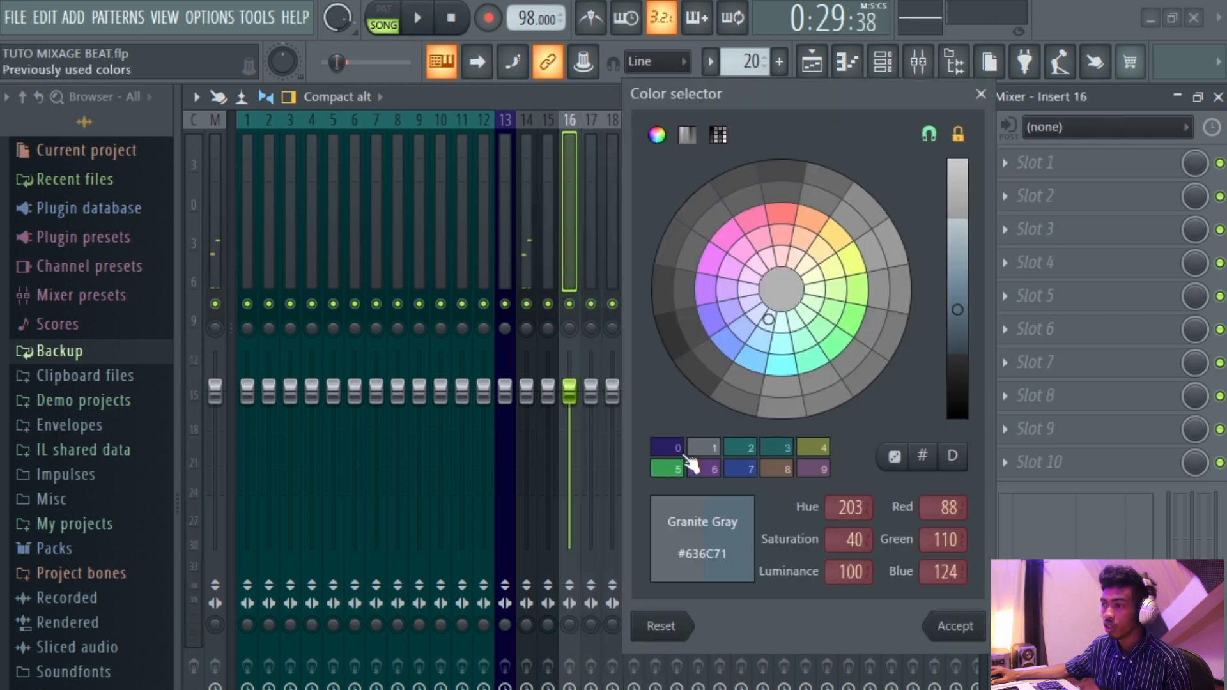
click(668, 447)
click(965, 614)
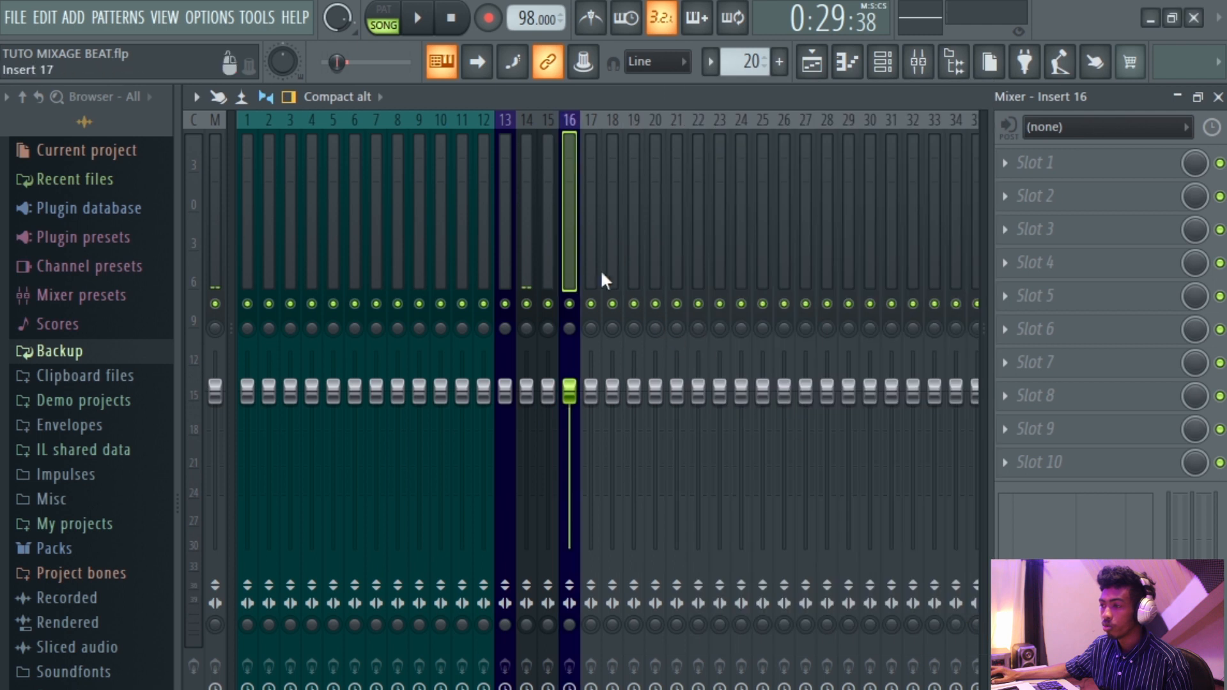
Rename mixer insert 16 as BONIFIRE MUTED BUS.
right_click(581, 251)
click(639, 140)
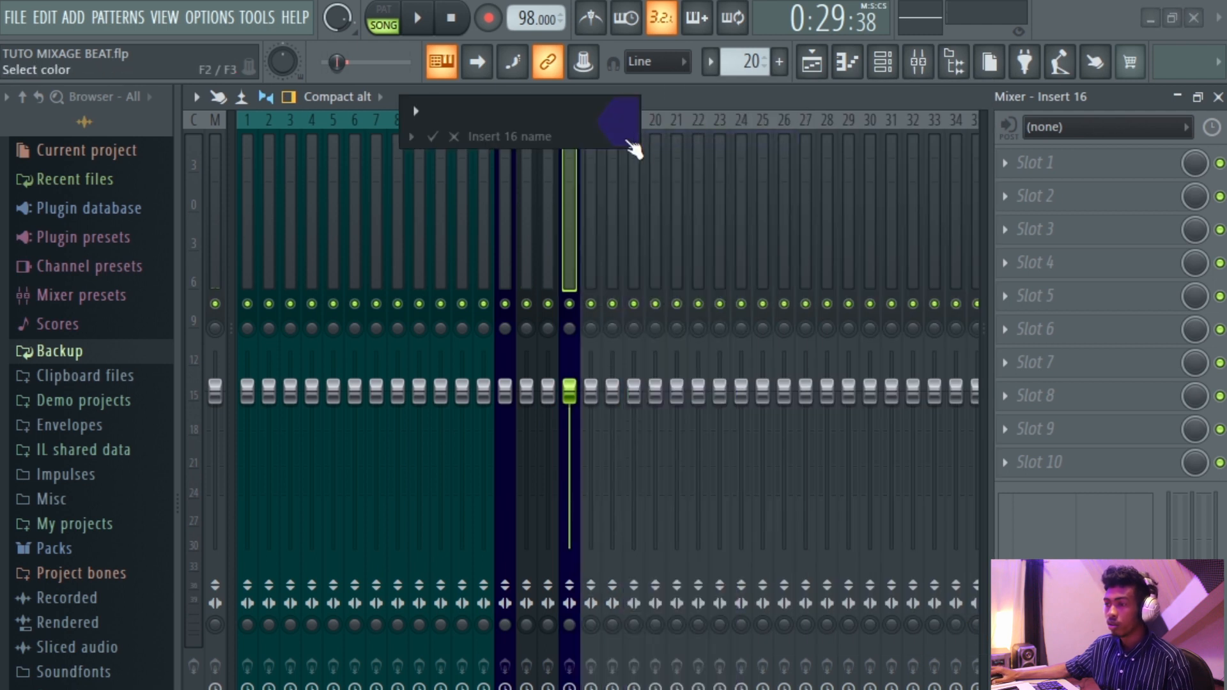
text(BONIFIRE)
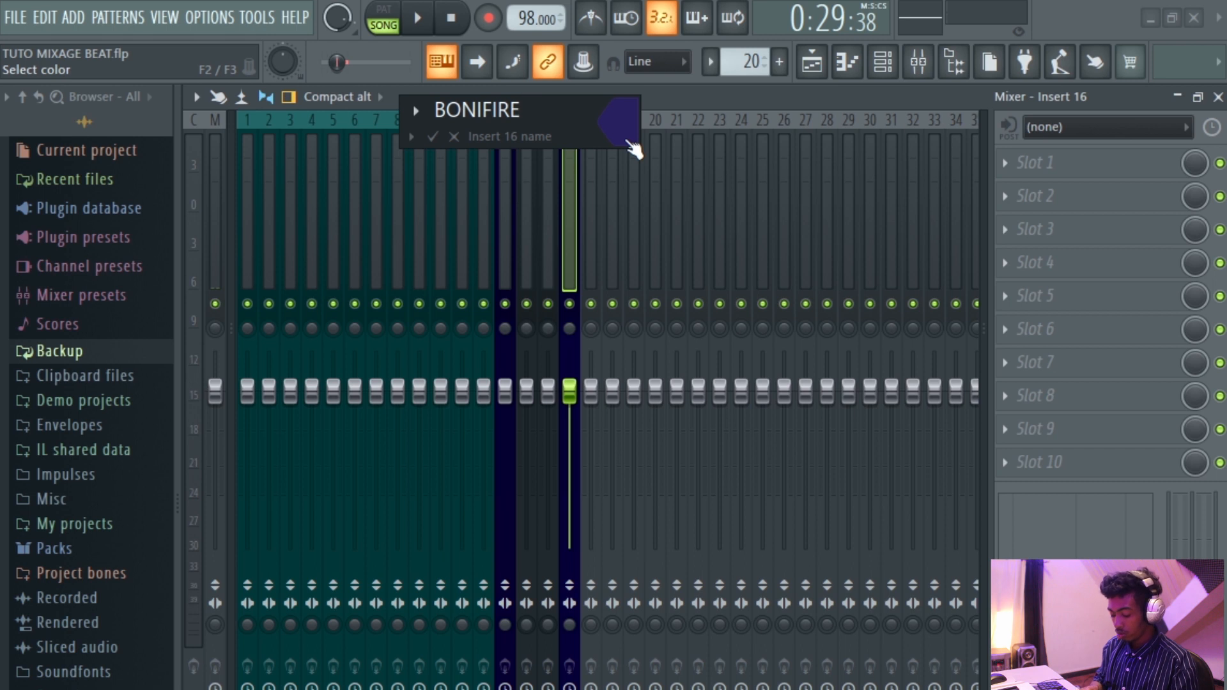
text( MUTED BUS)
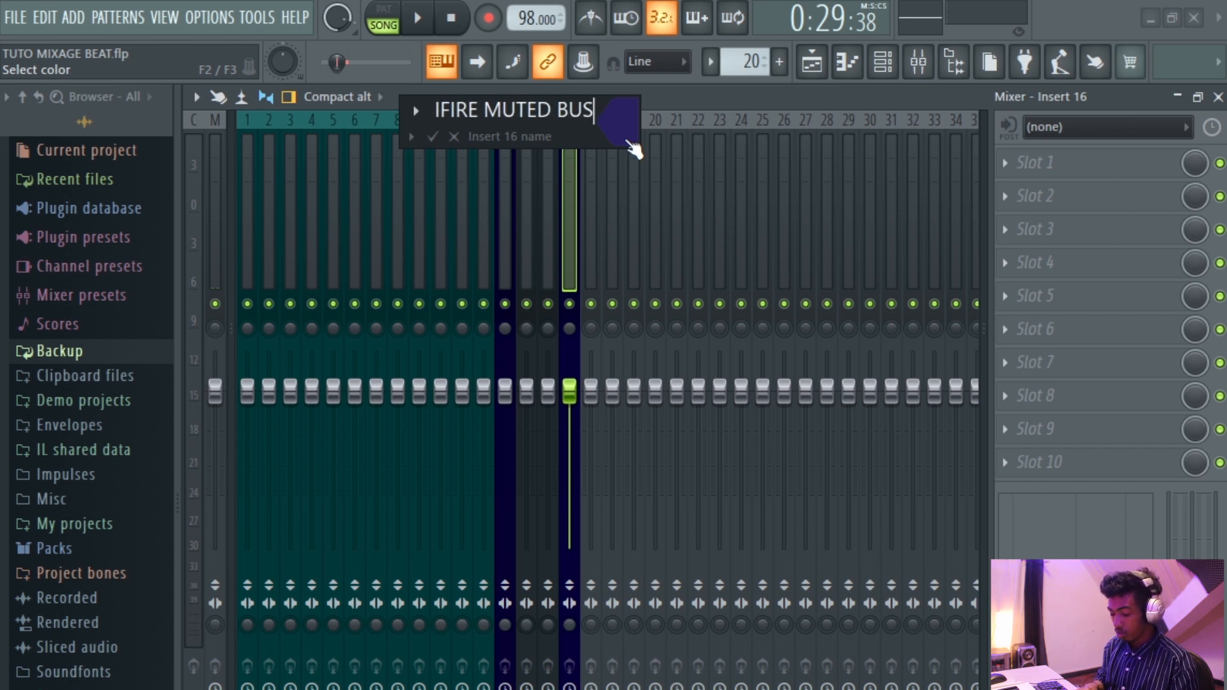
key(Return)
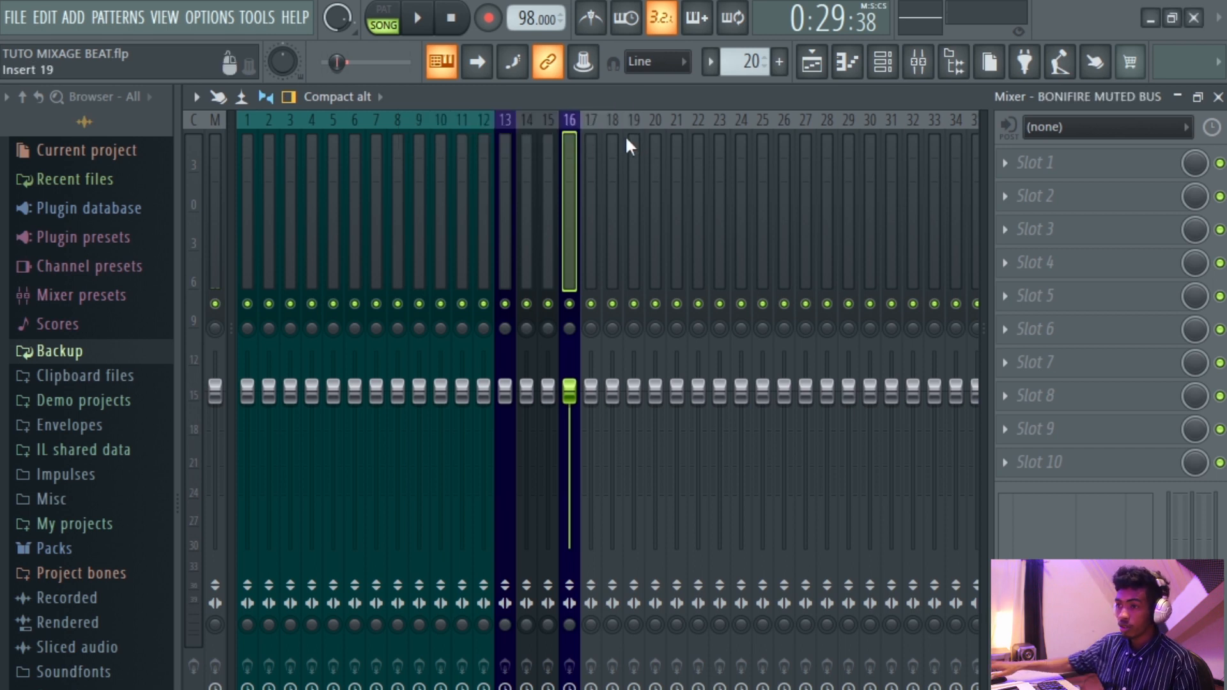
Select inserts 14 and 15 and route them only to the BONIFIRE MUTED BUS insert.
click(548, 259)
ctrl+click(531, 275)
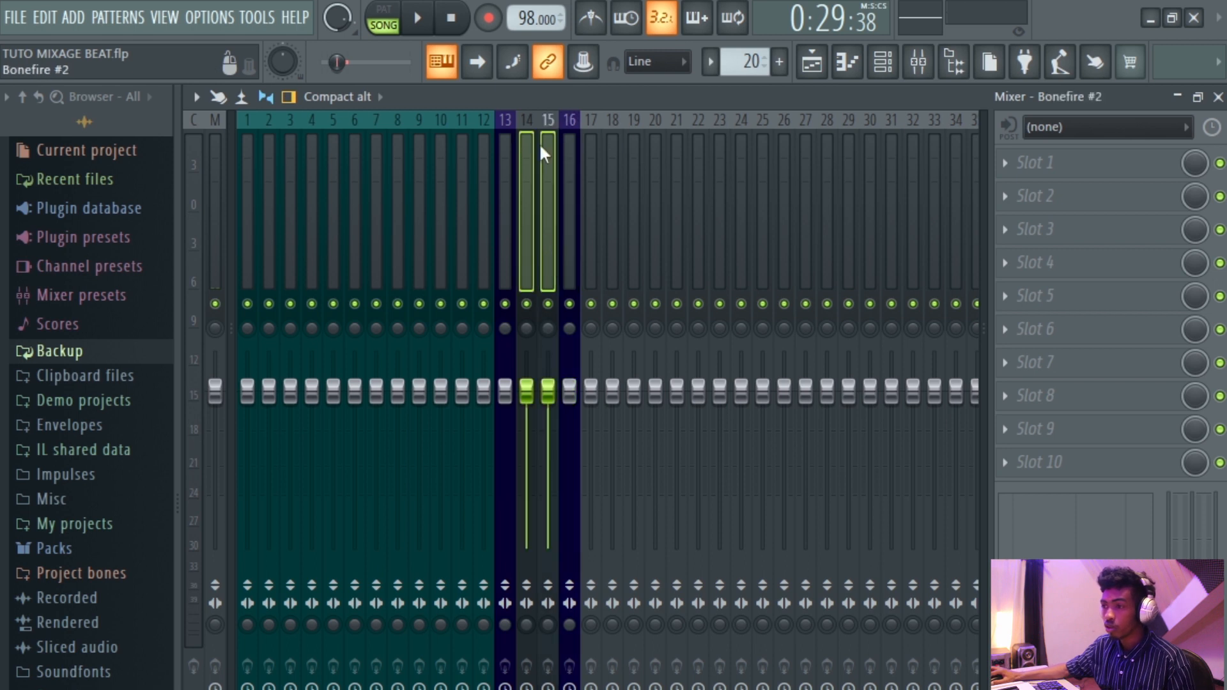
right_click(568, 654)
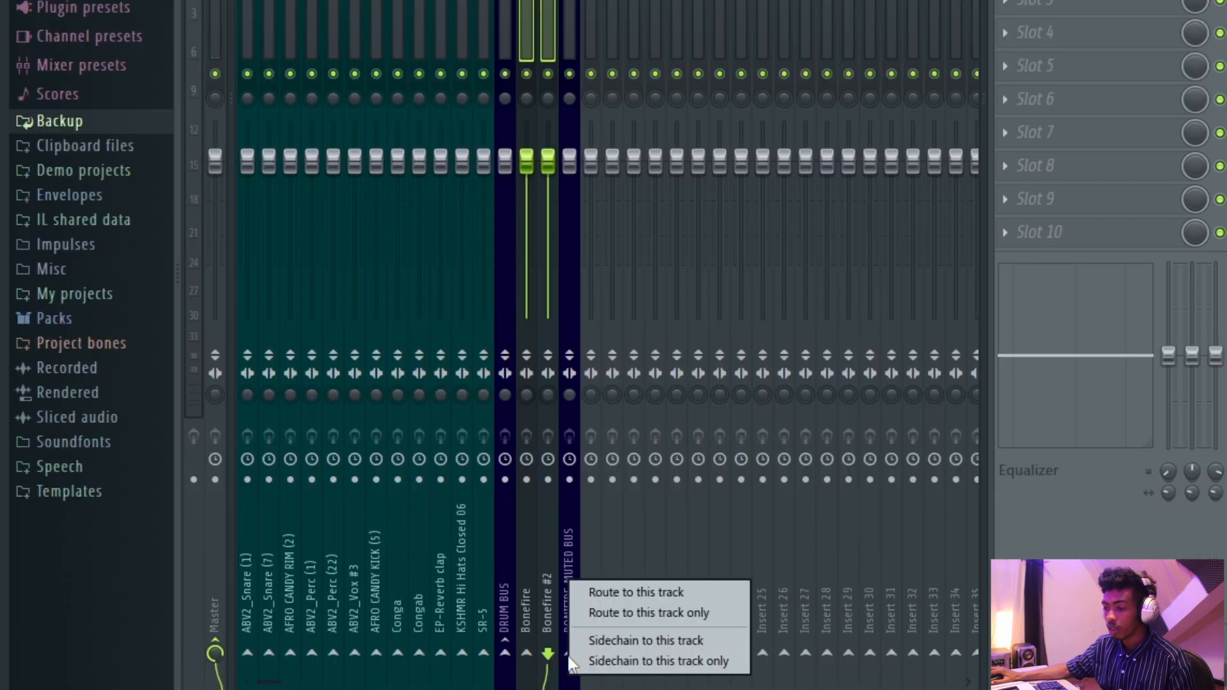
click(627, 614)
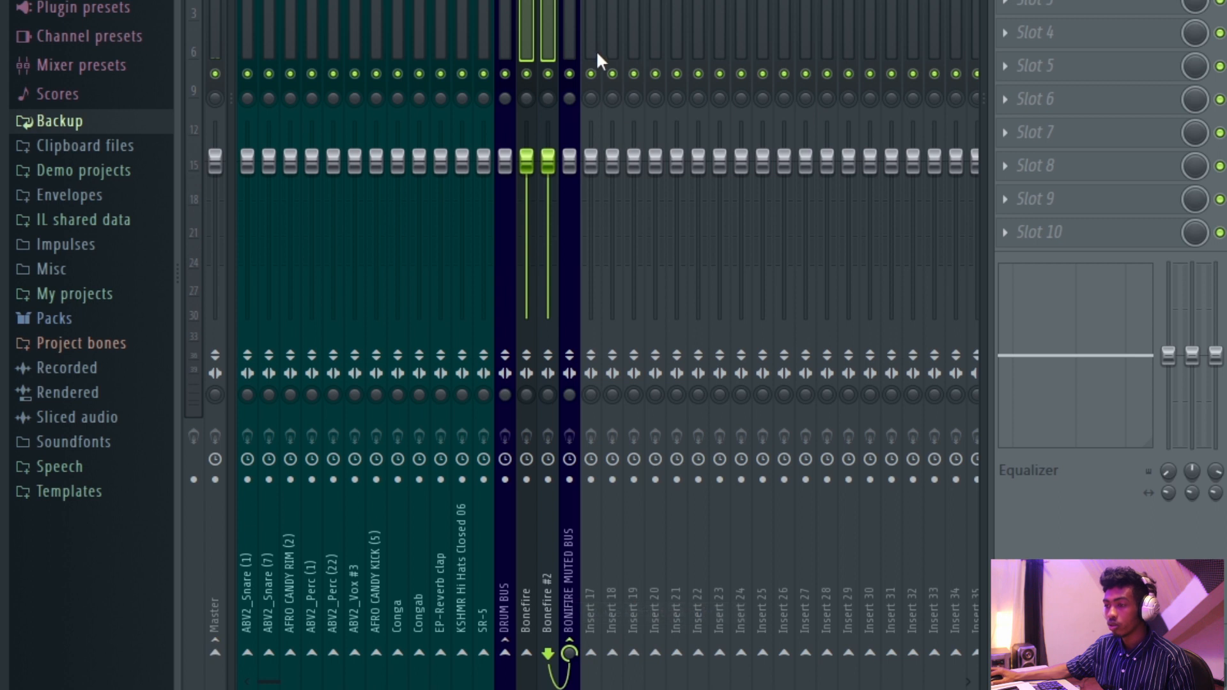
Play and stop the song to check the BONIFIRE MUTED BUS meters.
click(579, 62)
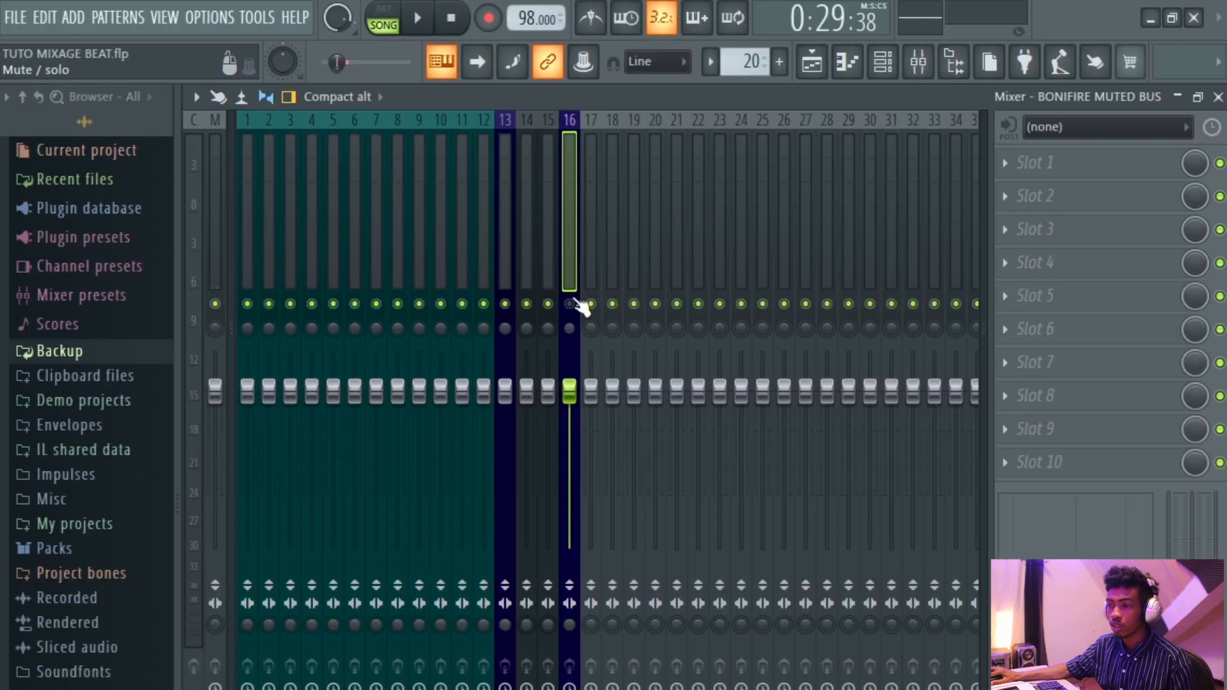
key(space)
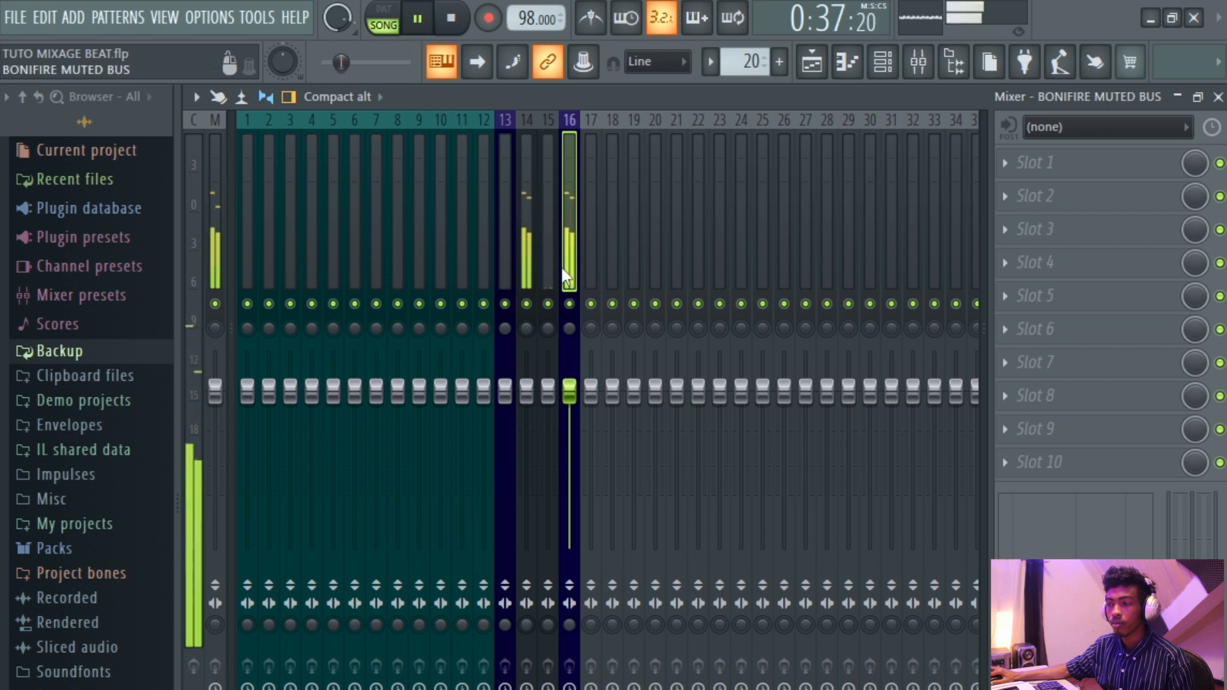
key(space)
Select inserts 14 and 15 and color them dark olive green #3A6935.
click(547, 254)
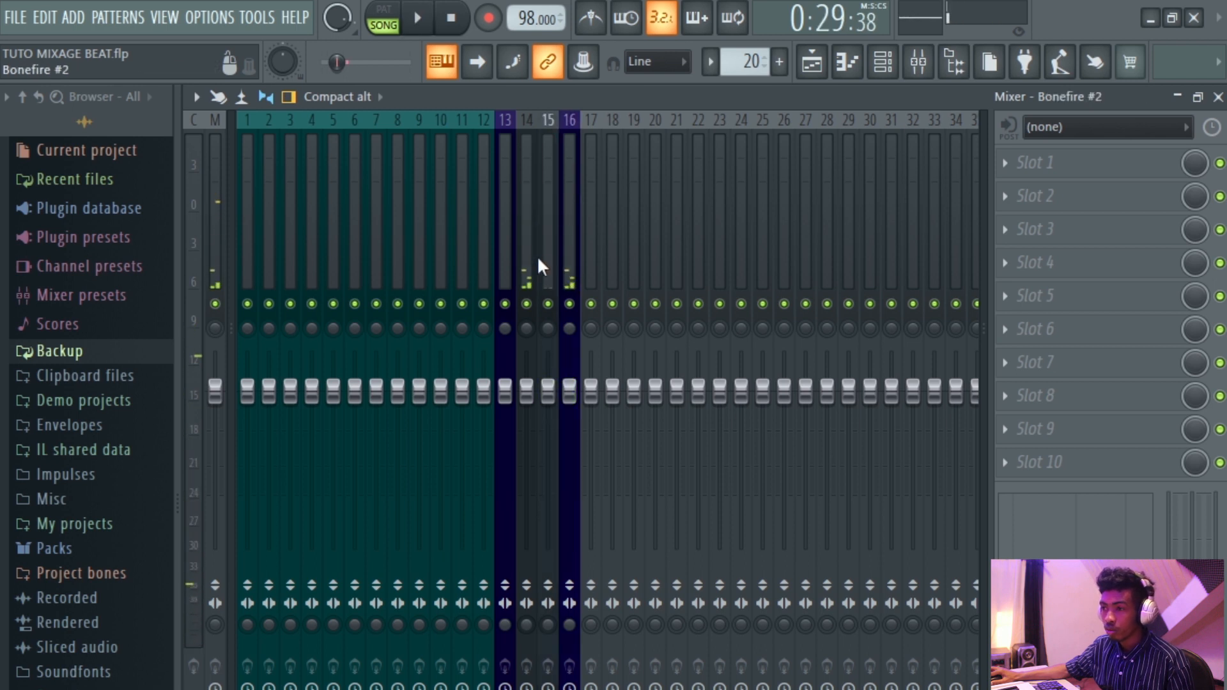
ctrl+shift+click(541, 259)
ctrl+shift+click(532, 260)
right_click(532, 261)
click(603, 159)
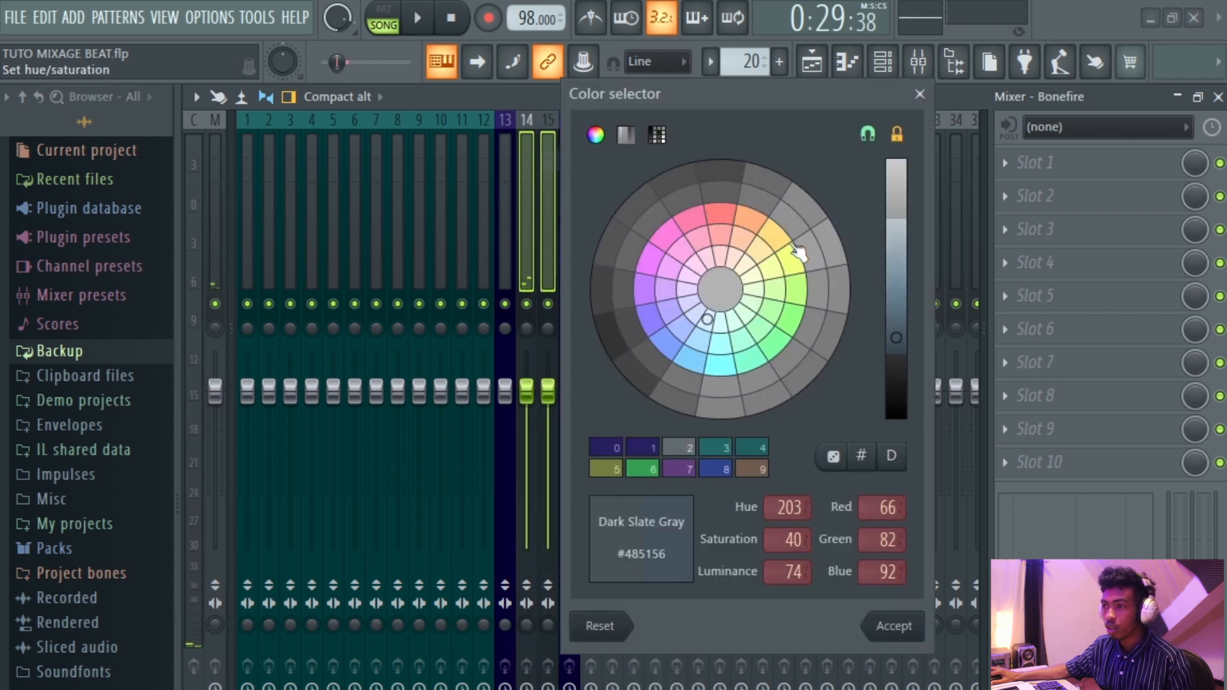
click(754, 343)
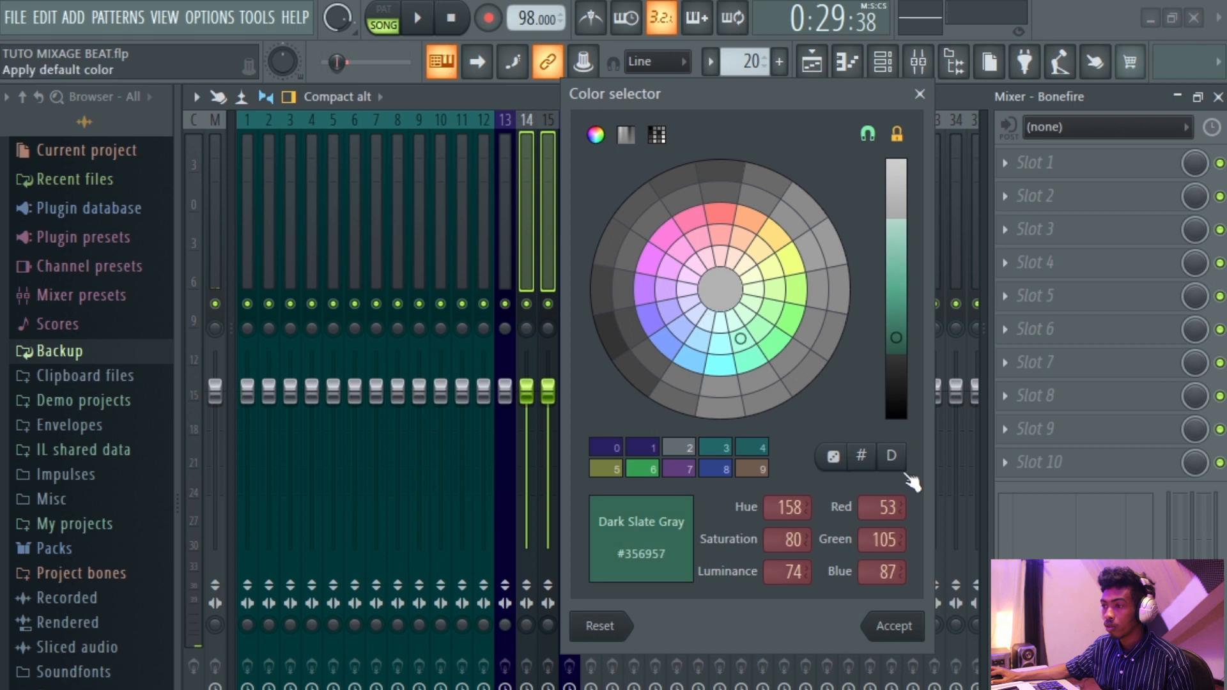
click(772, 317)
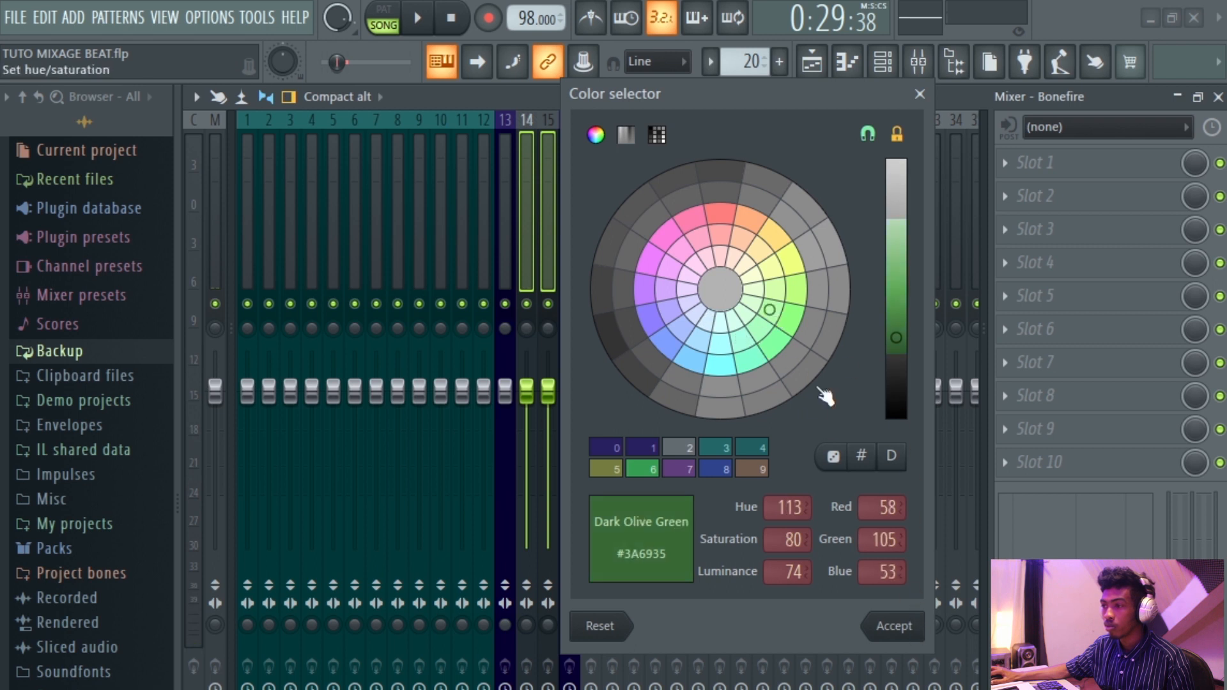
click(884, 630)
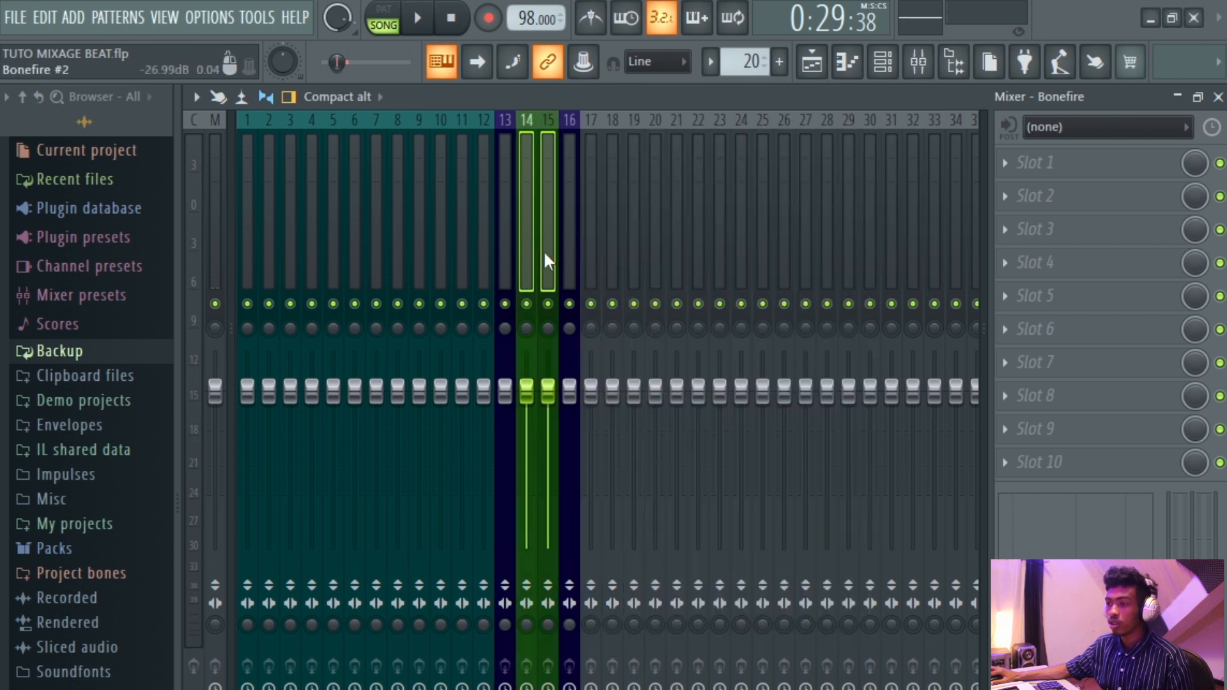
Solo the Chromaphone 2 playlist track and play it back.
click(583, 259)
click(613, 237)
click(592, 266)
click(813, 64)
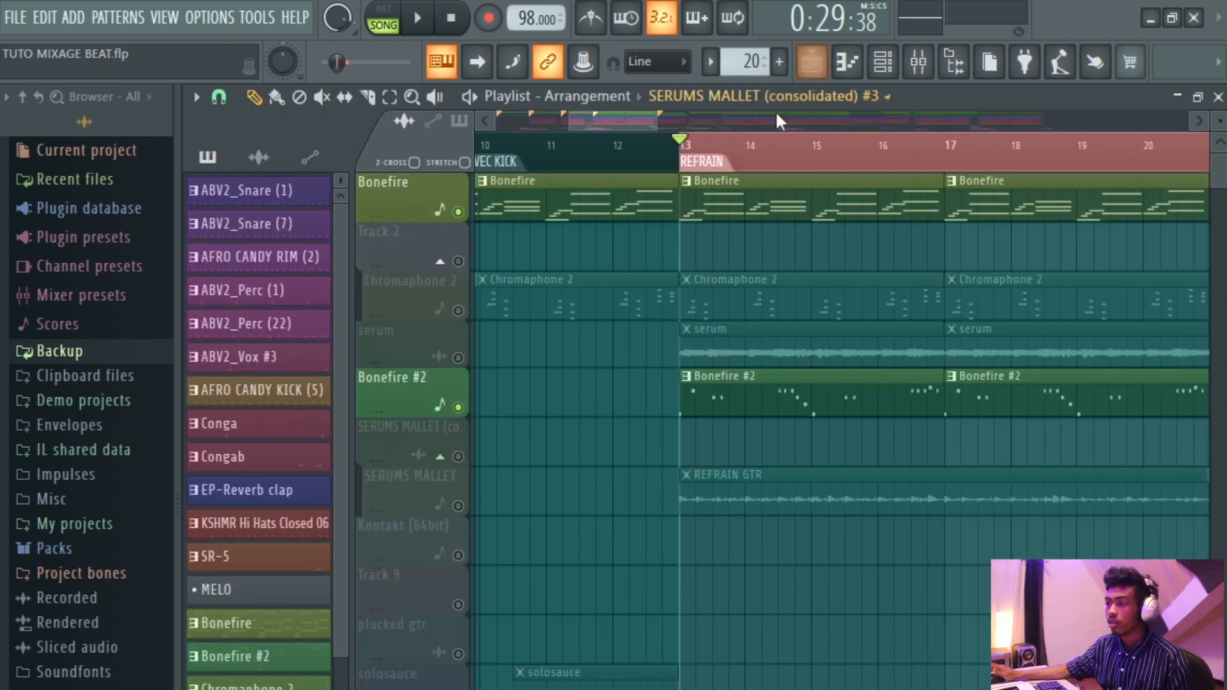
right_click(474, 308)
key(space)
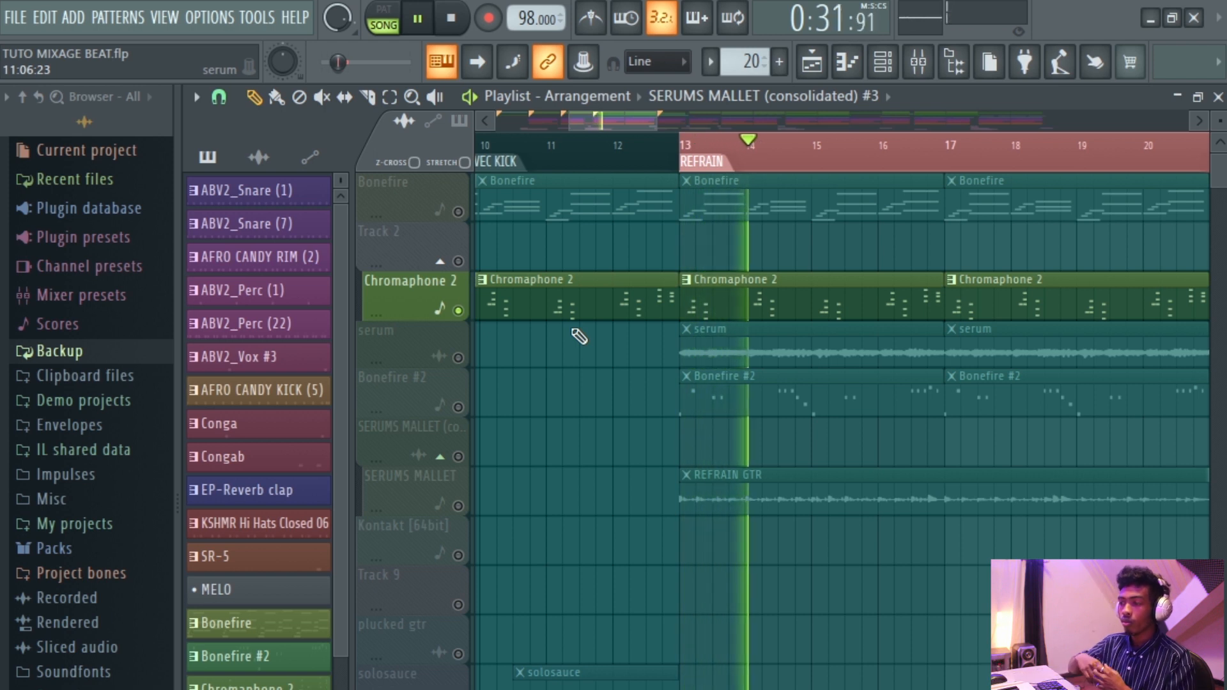
scroll(848, 352, down, 2)
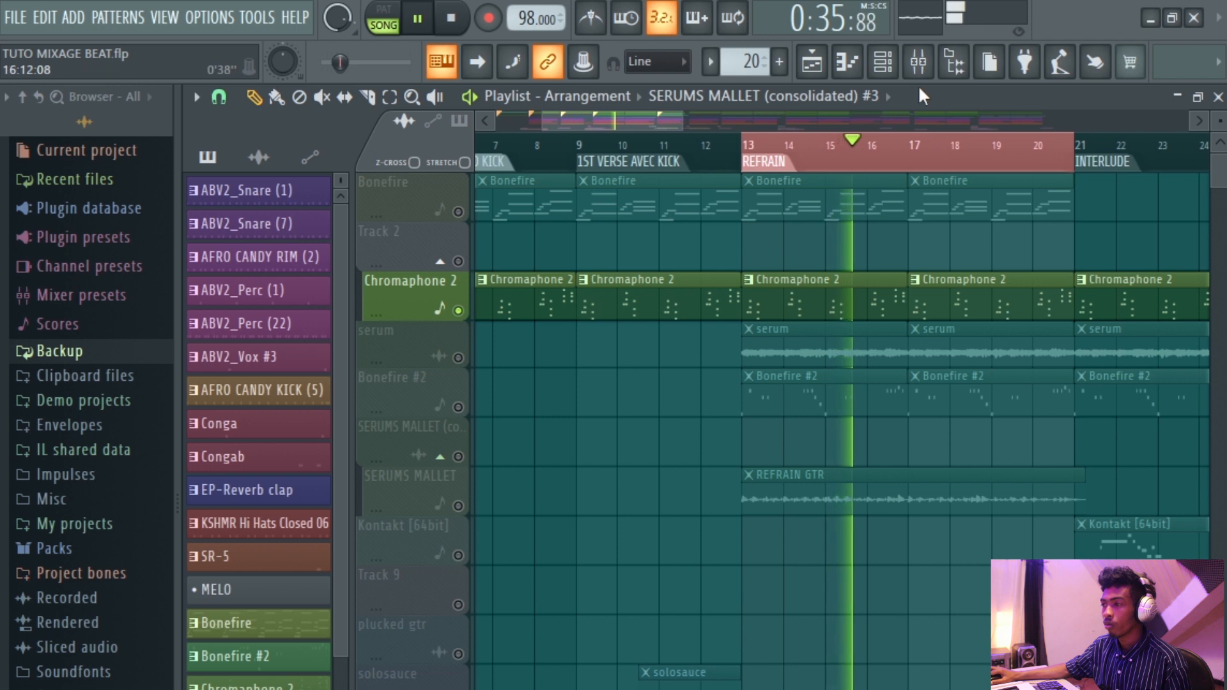
Route the selected Chromaphone 2 channel to mixer insert 17.
click(883, 62)
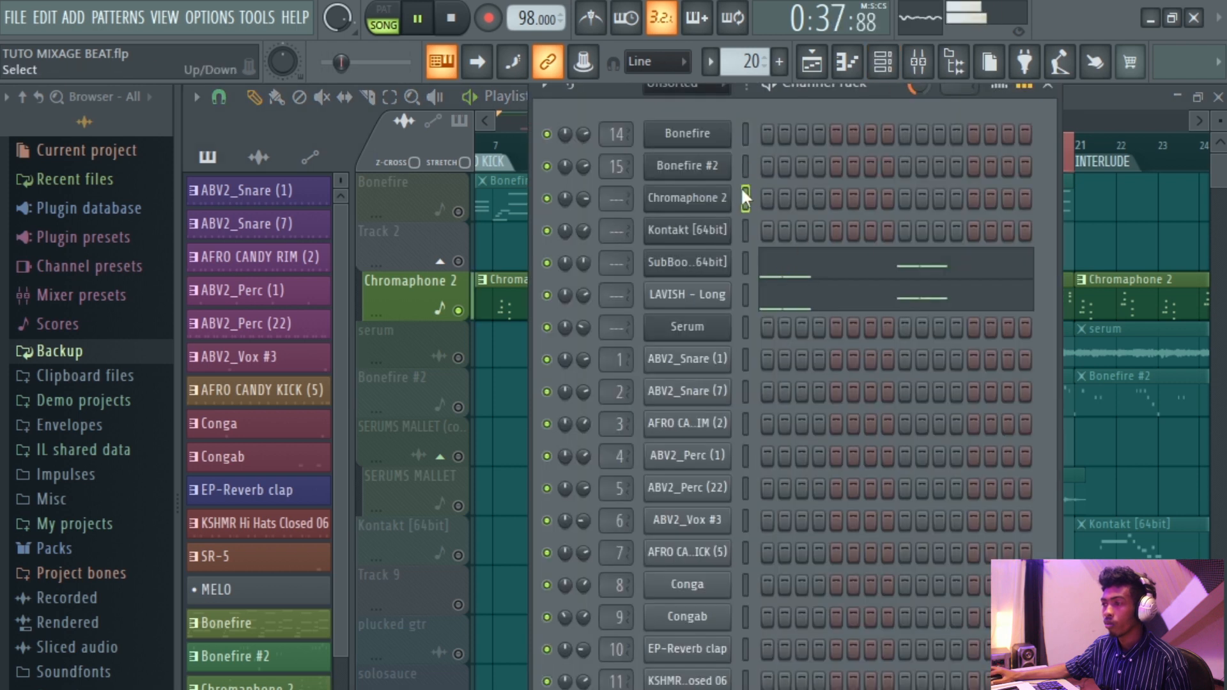
click(919, 61)
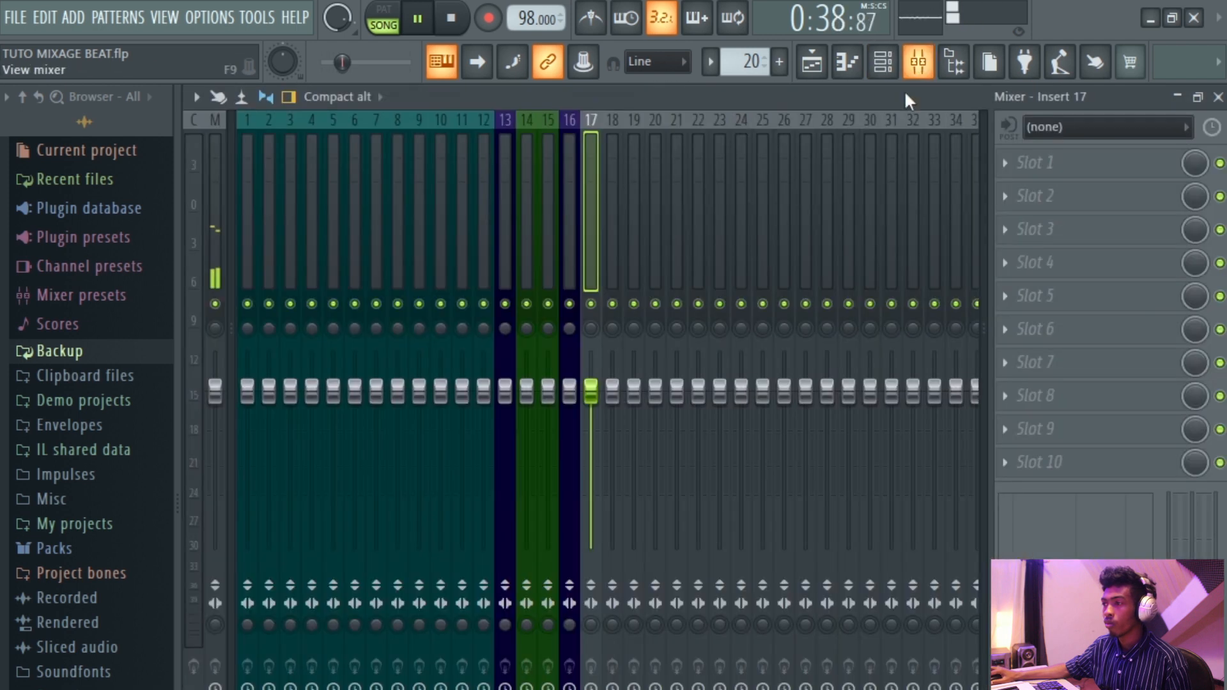
right_click(598, 267)
mouse_move(697, 335)
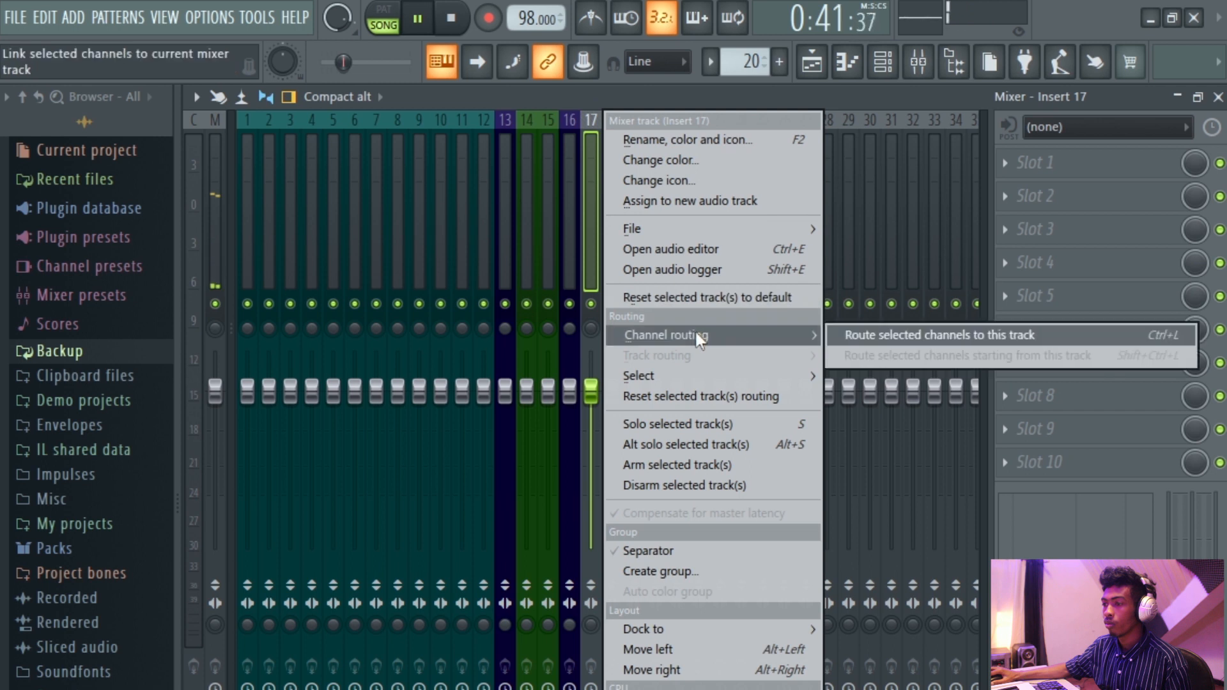
click(860, 335)
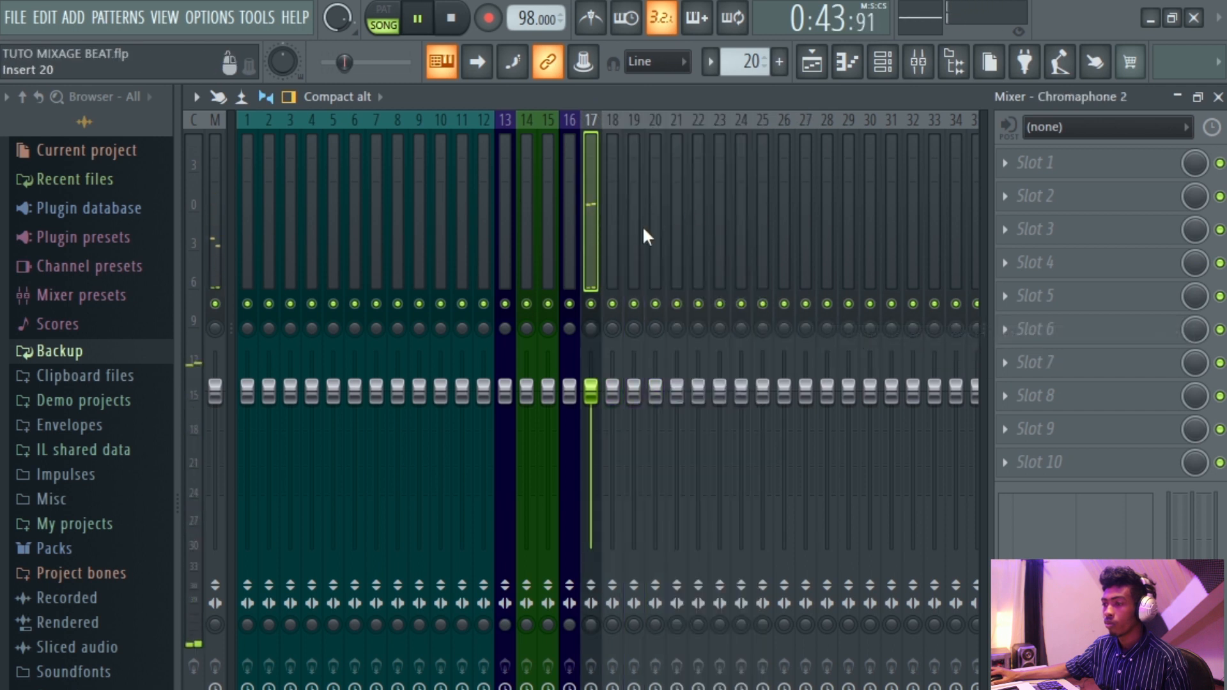
Stop playback, solo the serum playlist track and play it back.
click(812, 64)
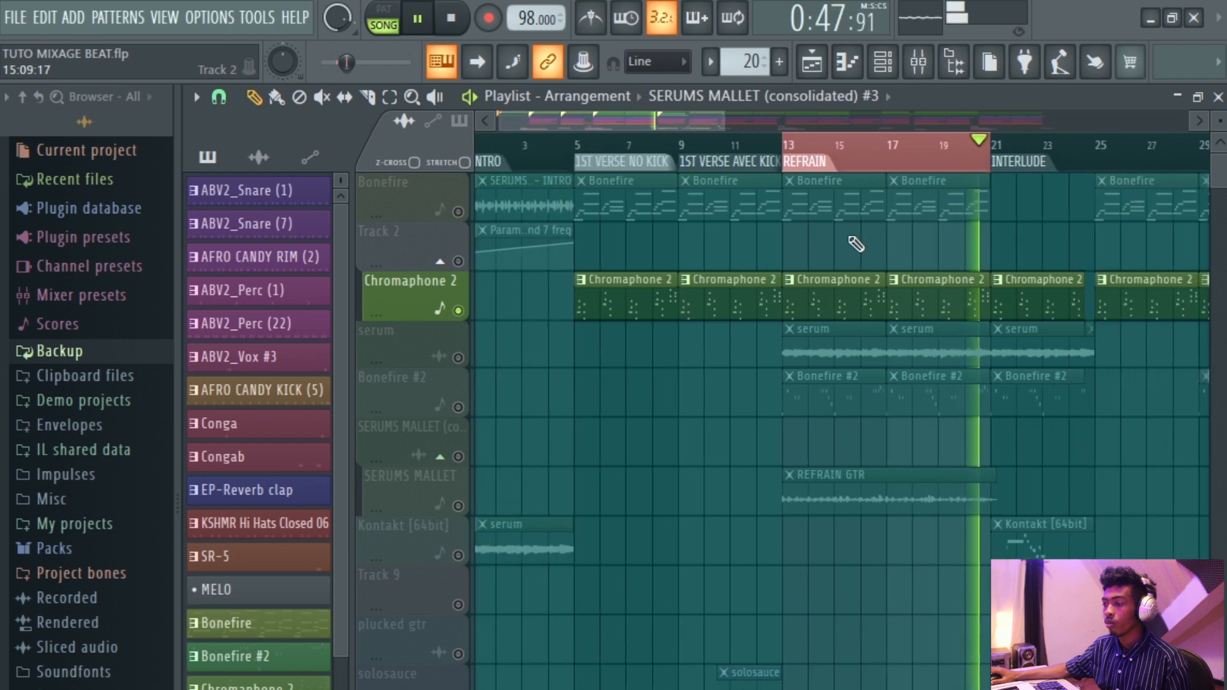
key(space)
scroll(864, 339, up, 2)
scroll(864, 339, up, 1)
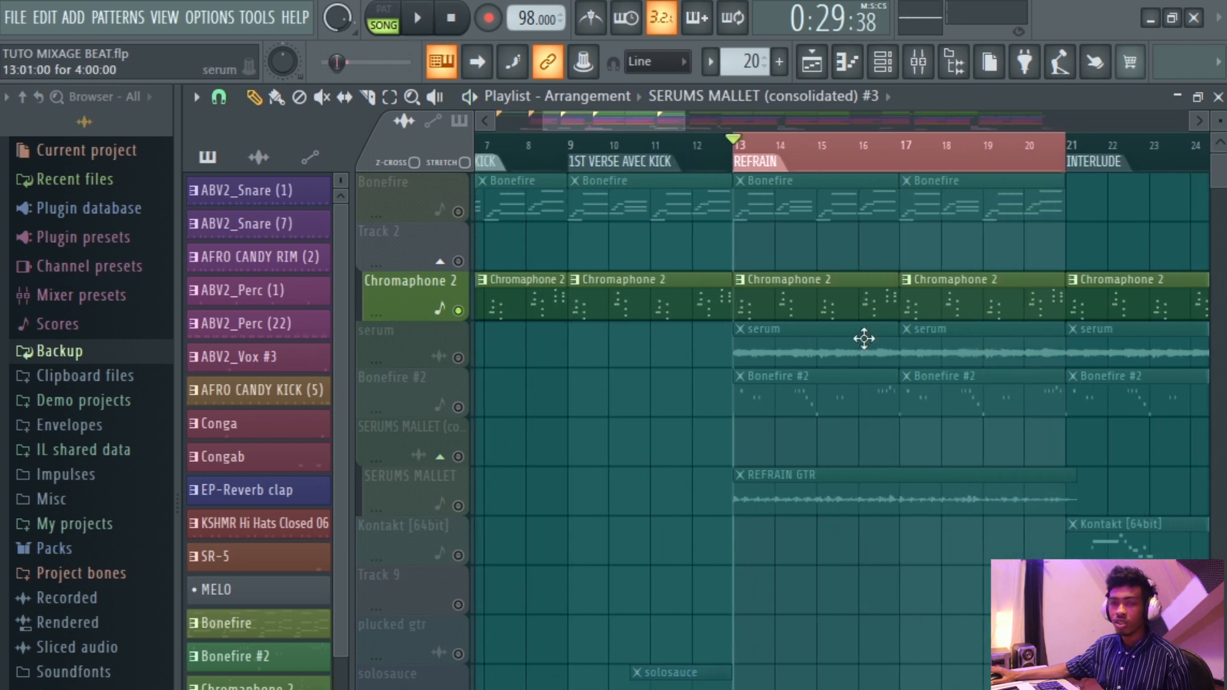
scroll(817, 355, up, 1)
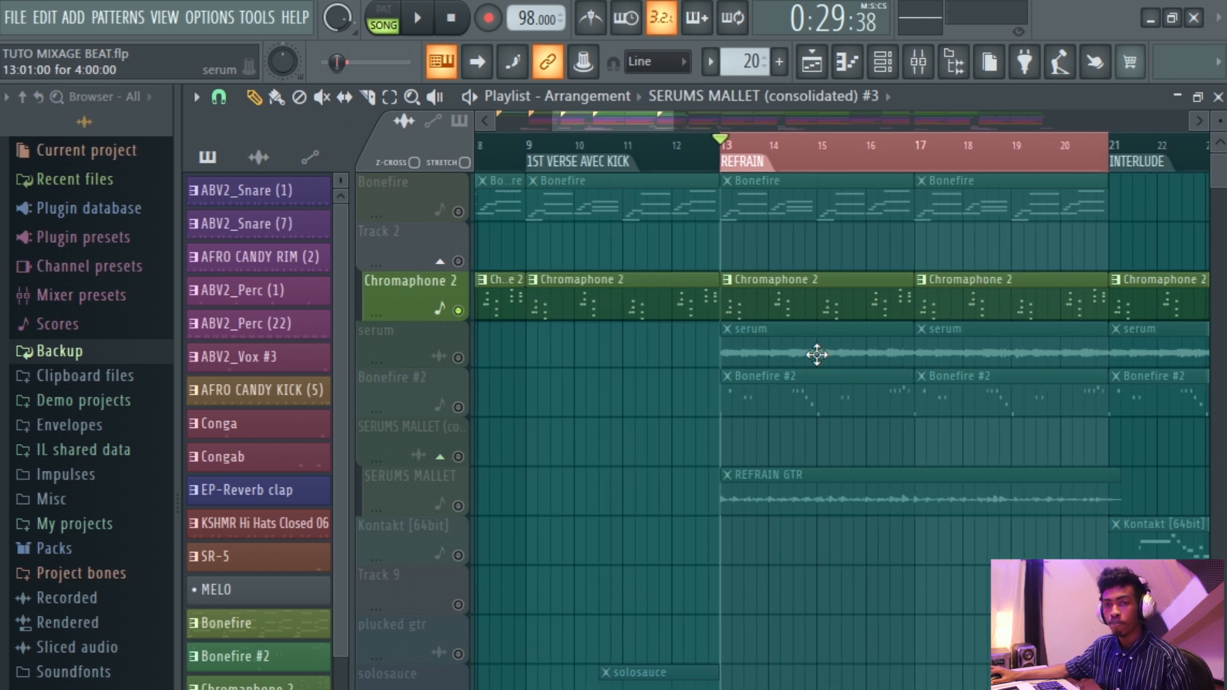
scroll(817, 355, up, 2)
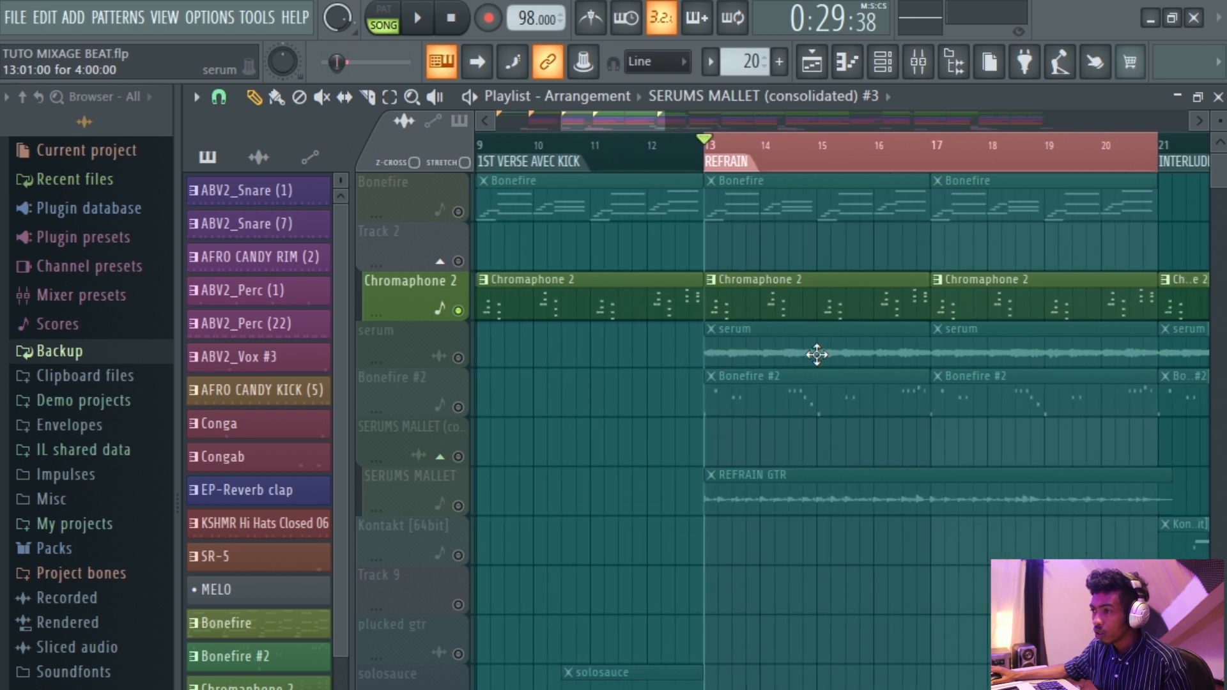
click(468, 360)
key(space)
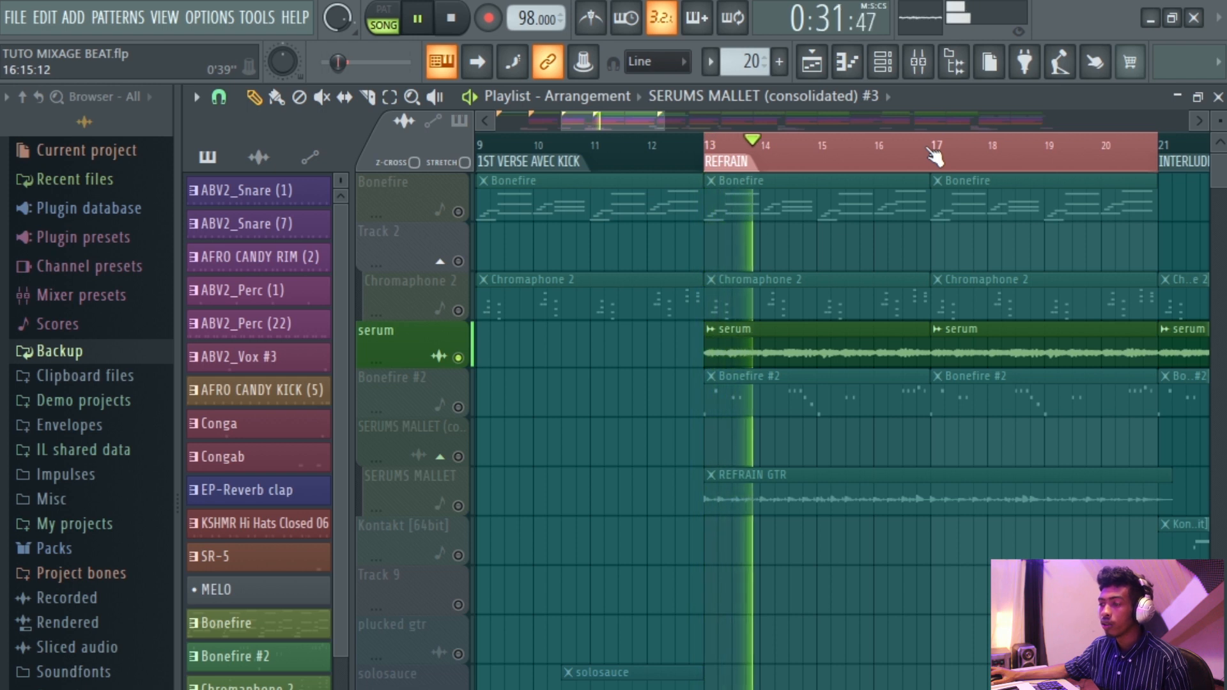
Open the serum channel and route it to mixer insert 18.
scroll(935, 157, down, 3)
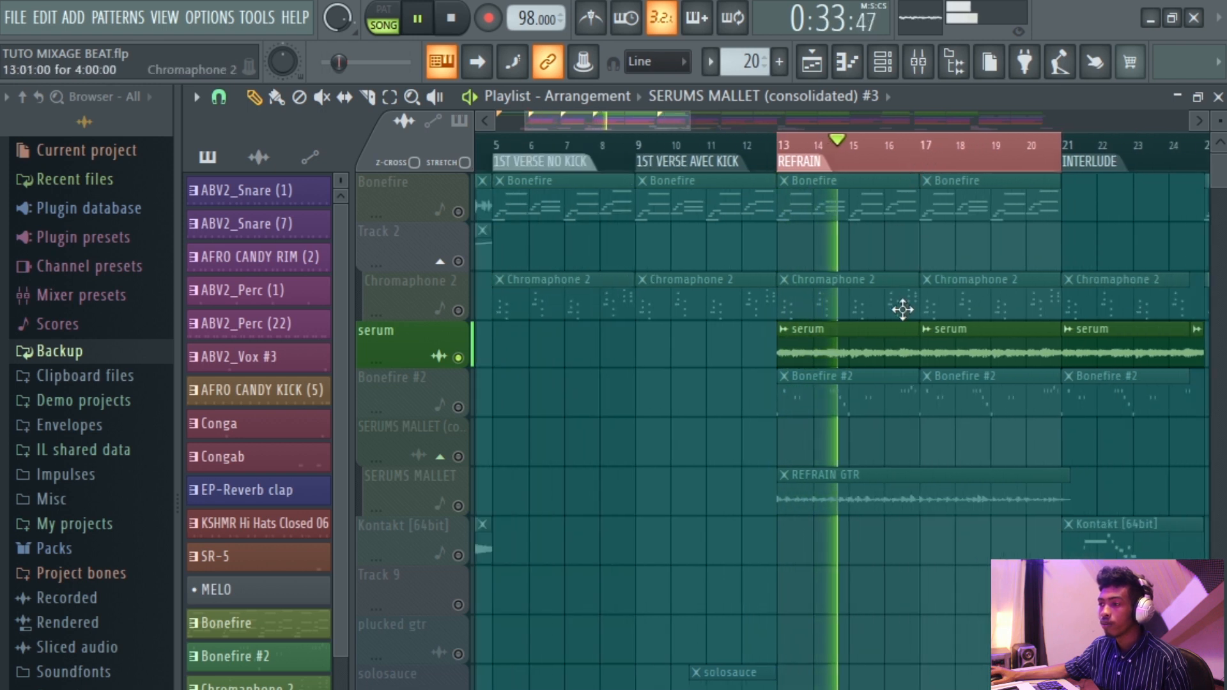
click(891, 351)
double_click(891, 351)
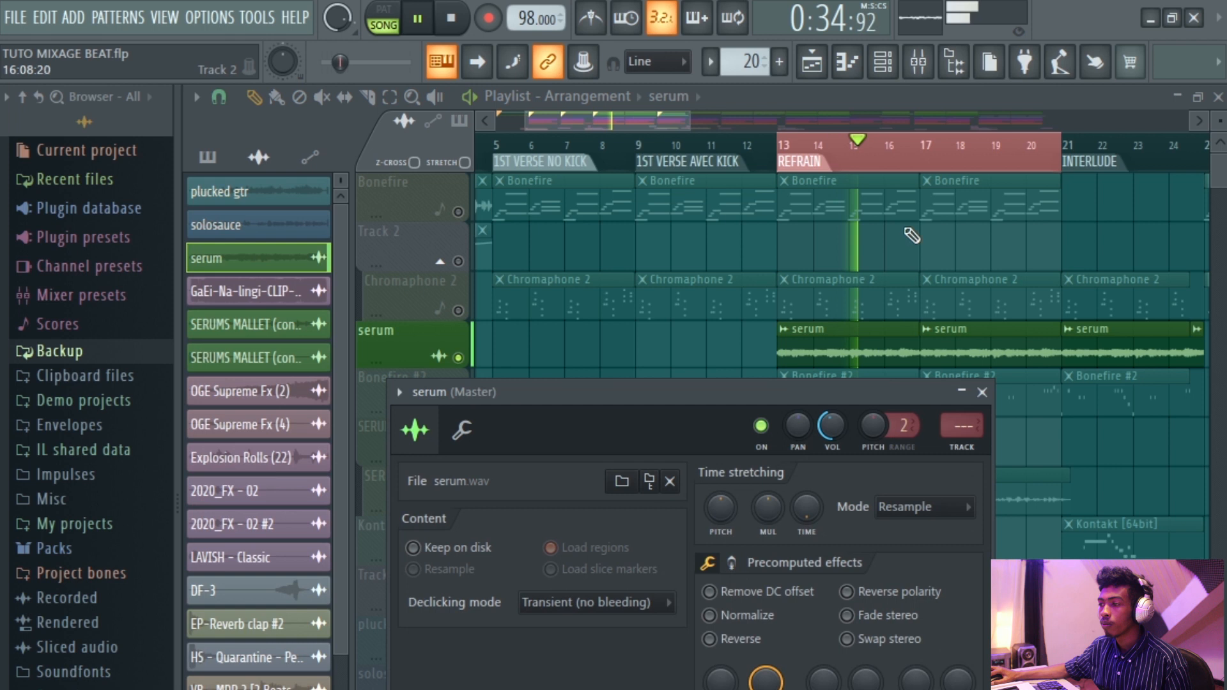
click(919, 61)
right_click(614, 270)
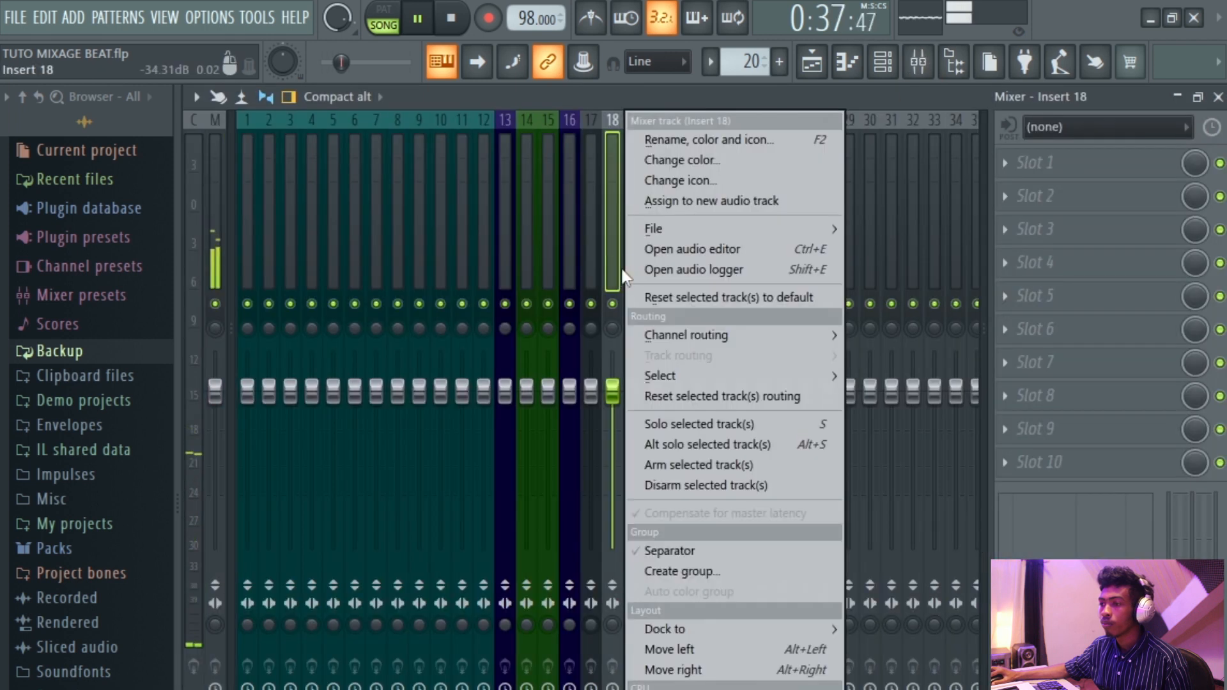
mouse_move(730, 324)
click(905, 338)
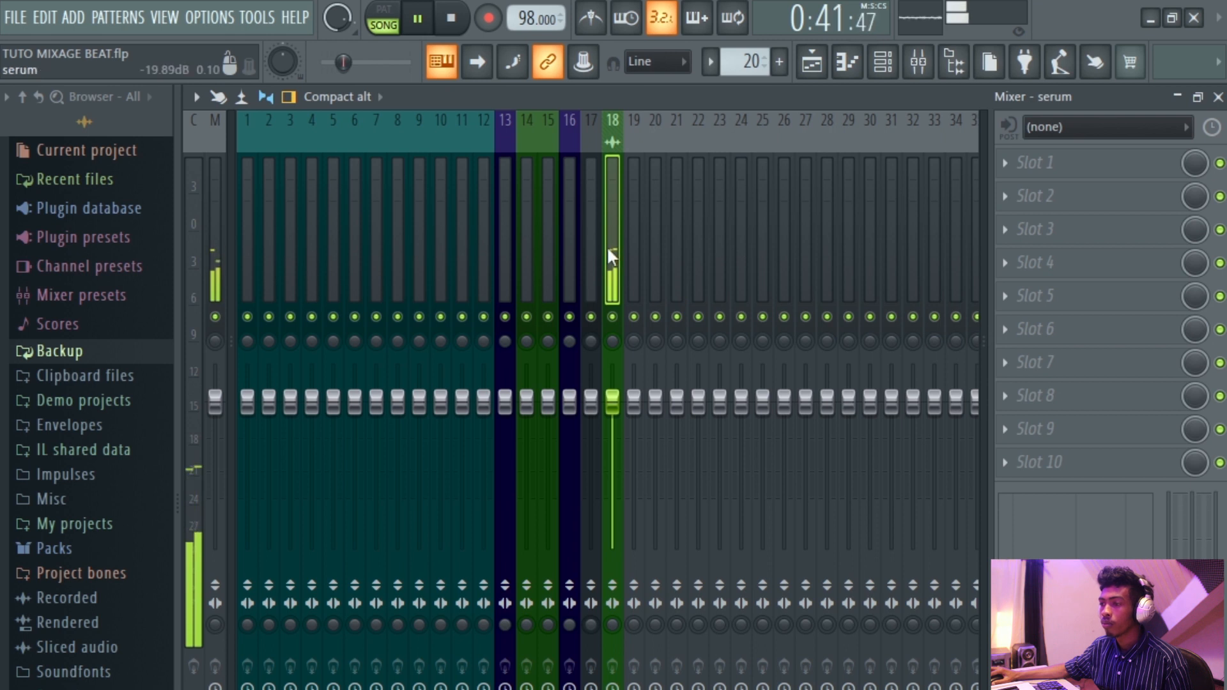
Color mixer insert 17 (Chromaphone 2) dark olive green #616935.
click(593, 263)
right_click(592, 263)
click(679, 161)
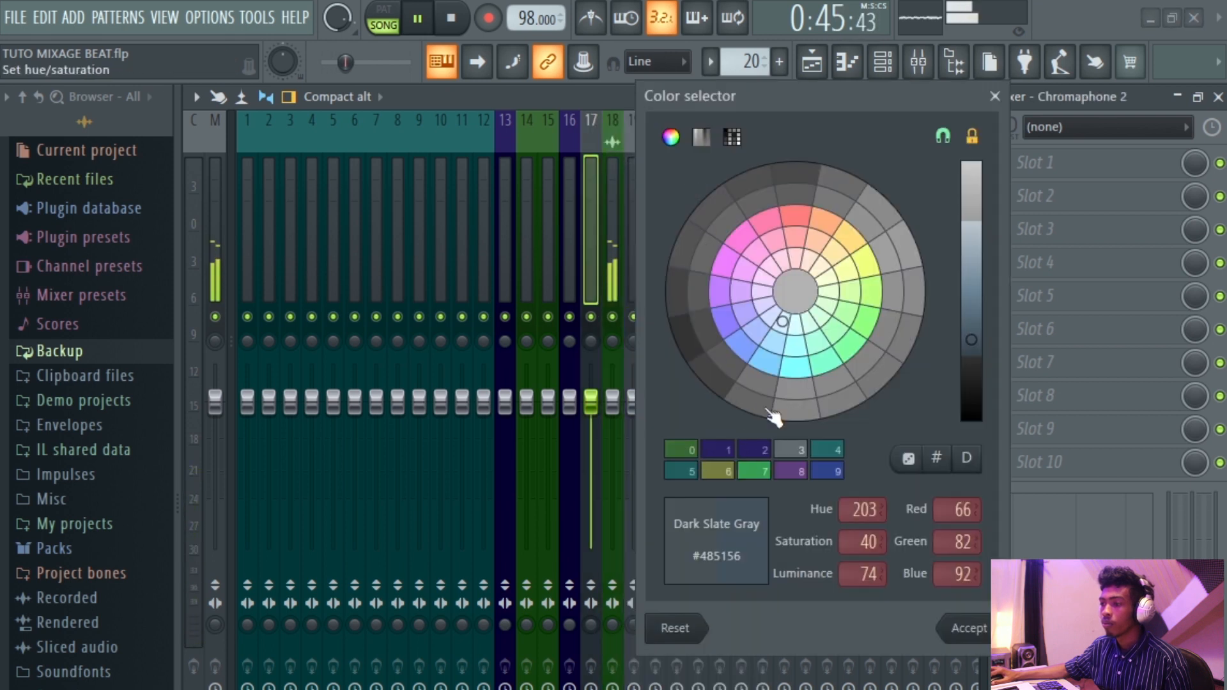
click(847, 276)
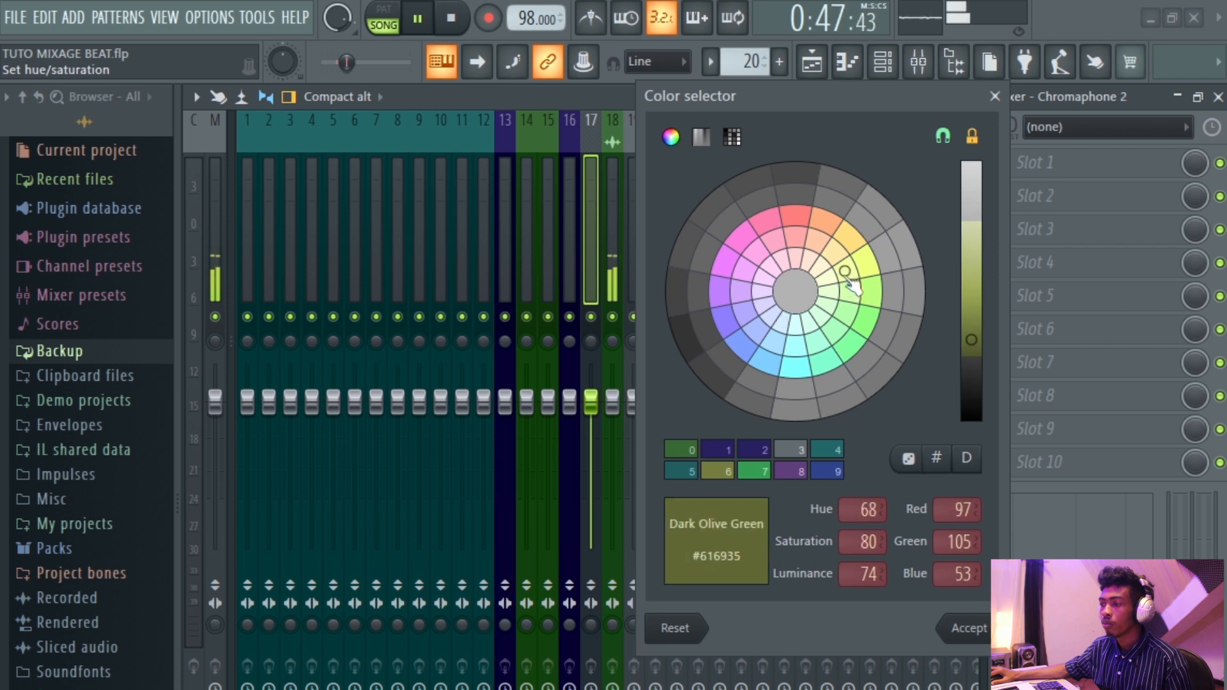
click(966, 627)
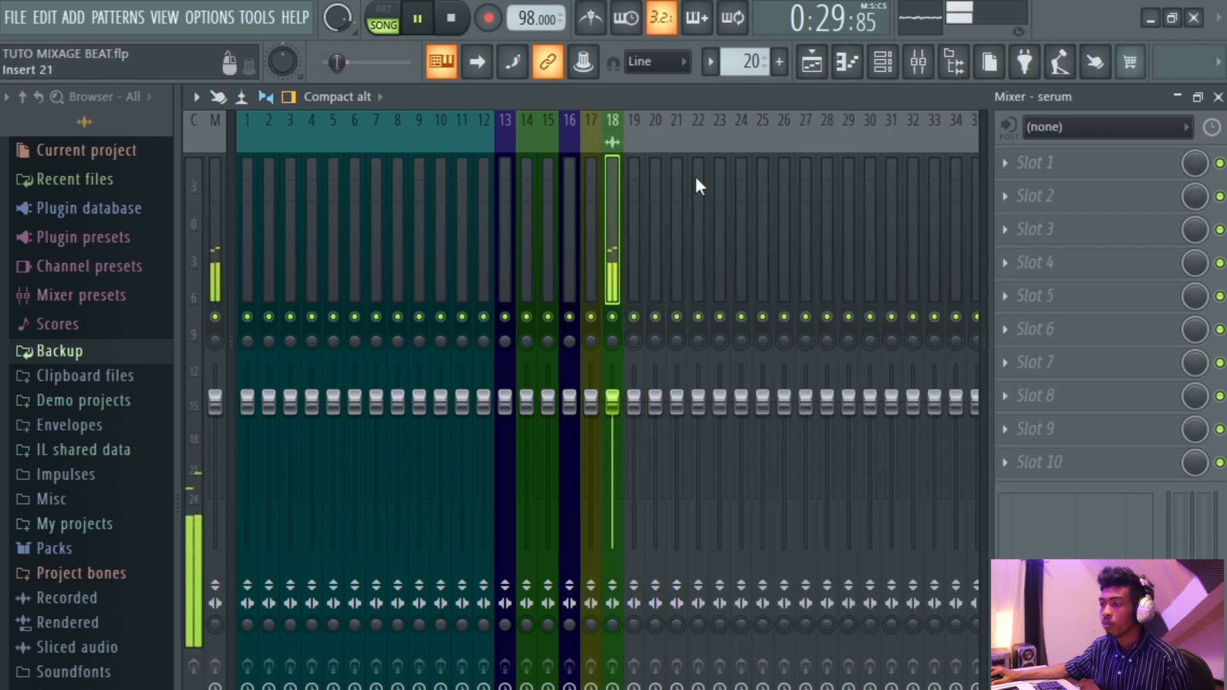
Color mixer insert 18 (serum) dark olive green #676F38.
right_click(716, 179)
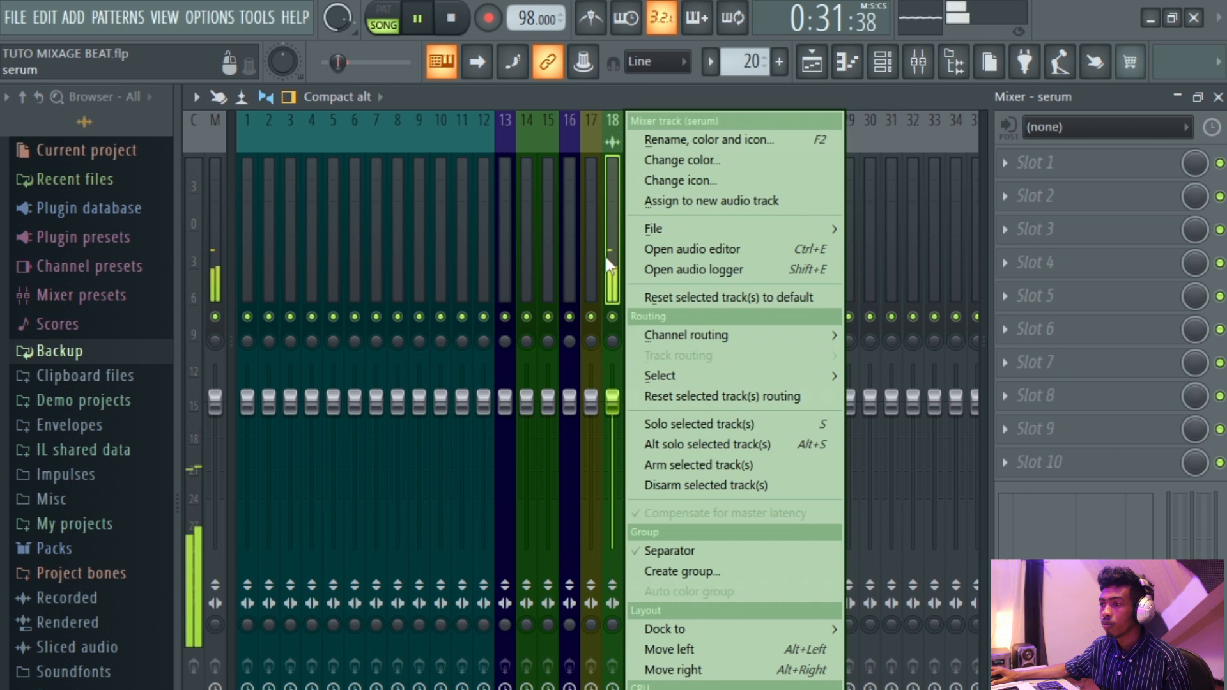
click(712, 165)
click(895, 274)
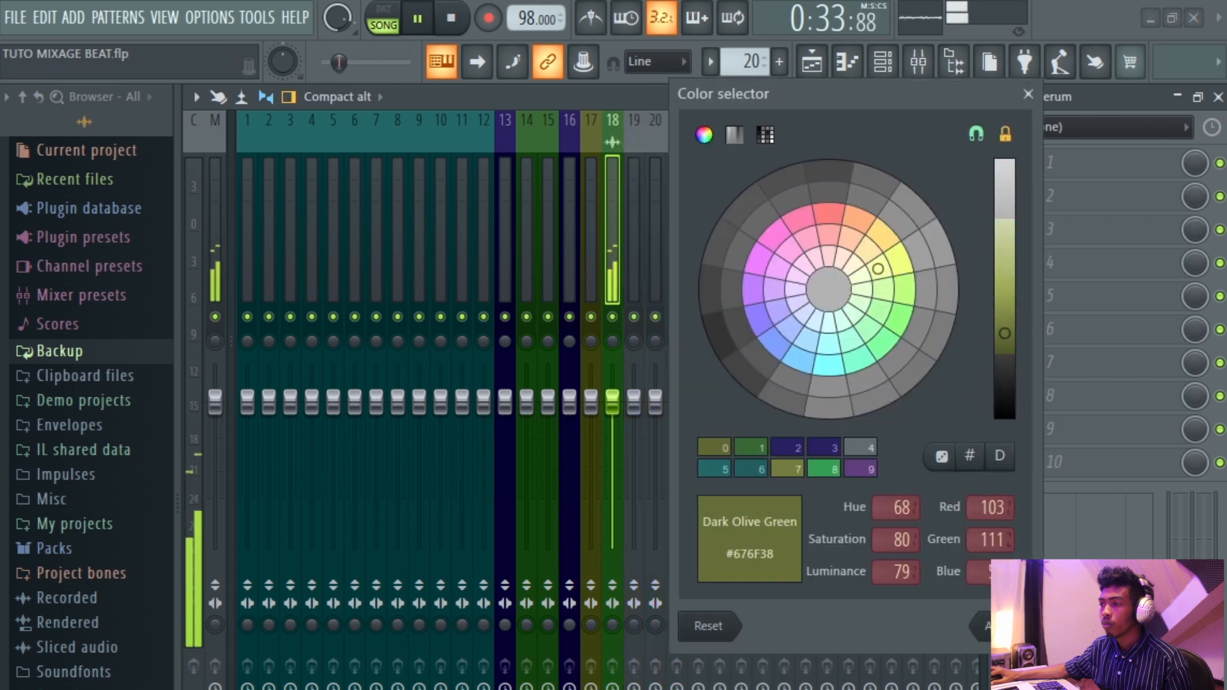
click(1001, 627)
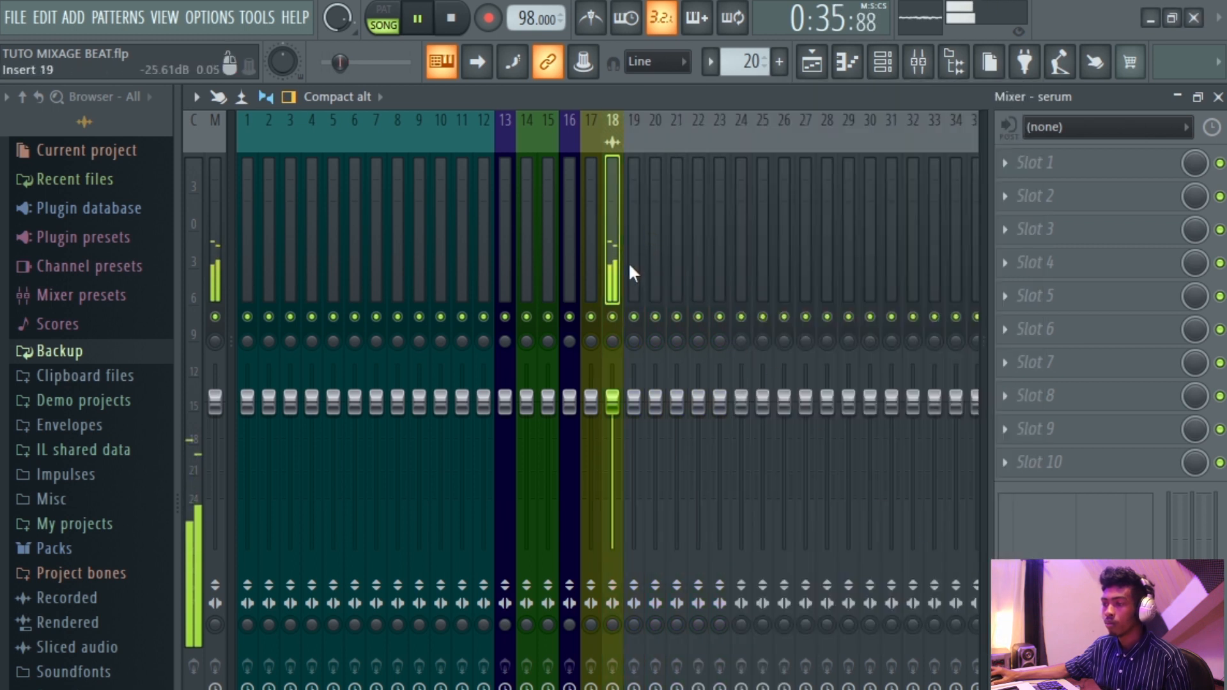
Stop playback, solo the SERUMS MALLET playlist track with the REFRAIN GTR clip and play it back.
key(space)
click(812, 67)
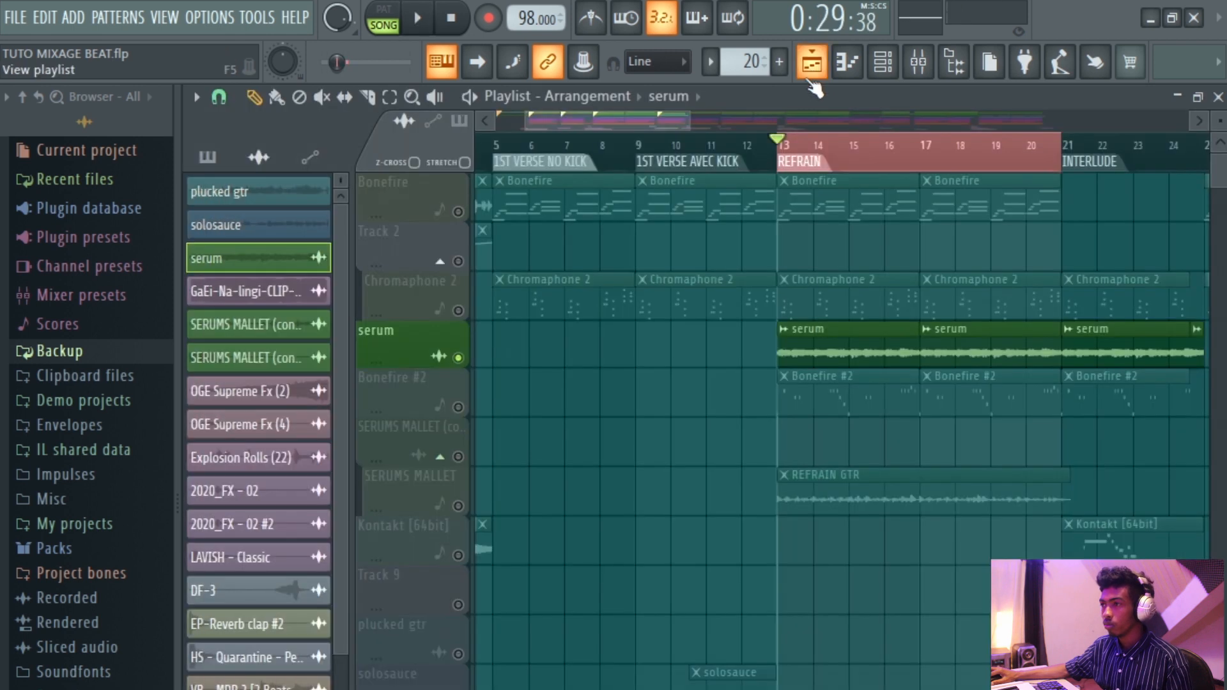
scroll(770, 298, down, 3)
scroll(704, 363, up, 2)
scroll(727, 360, down, 4)
scroll(727, 360, up, 4)
scroll(728, 360, down, 2)
scroll(727, 360, up, 2)
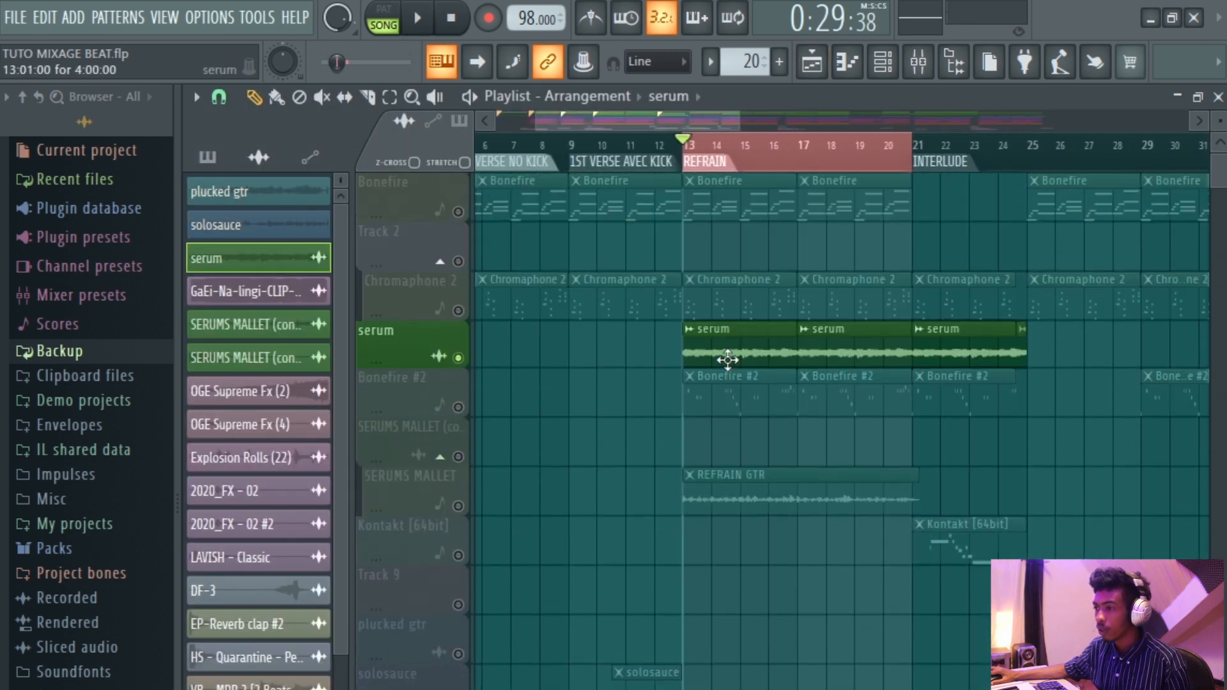
scroll(710, 367, down, 1)
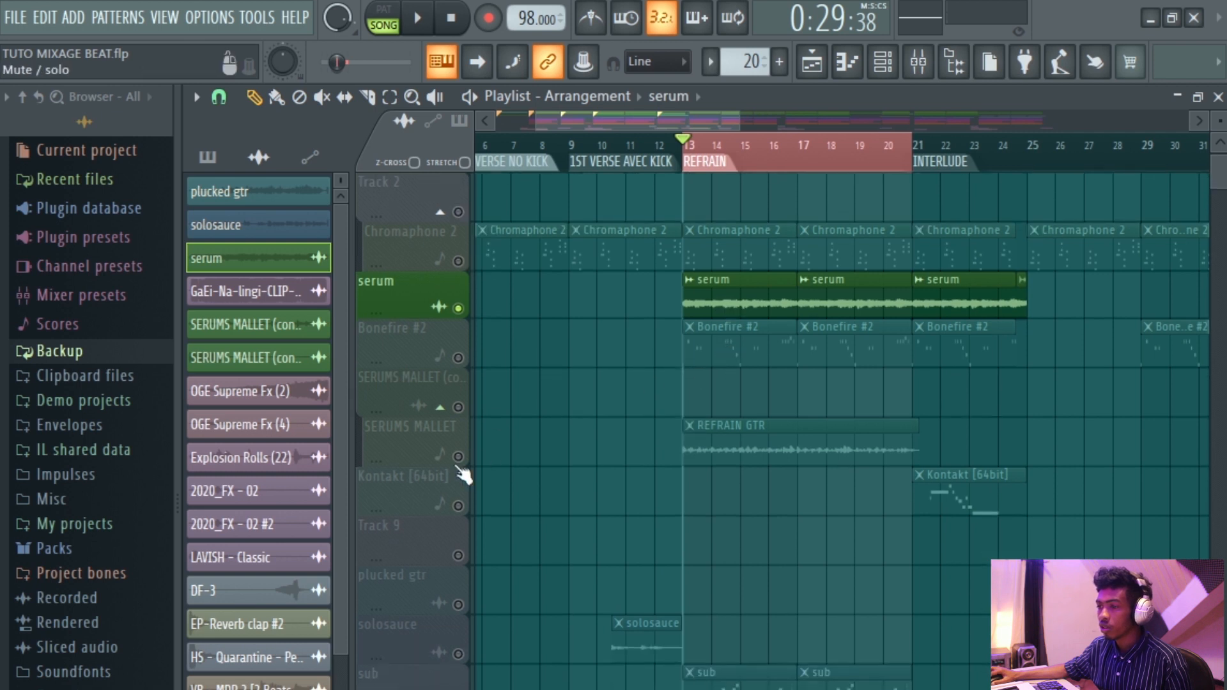
right_click(460, 458)
key(space)
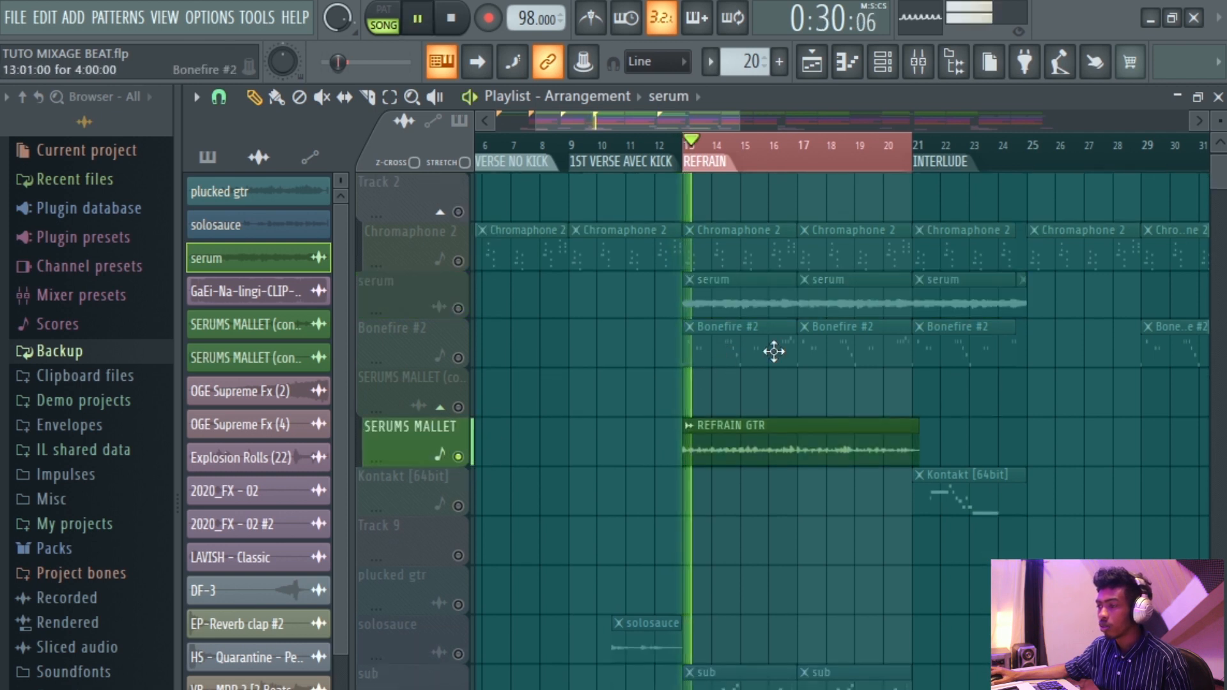
scroll(774, 352, down, 2)
scroll(774, 351, down, 2)
key(space)
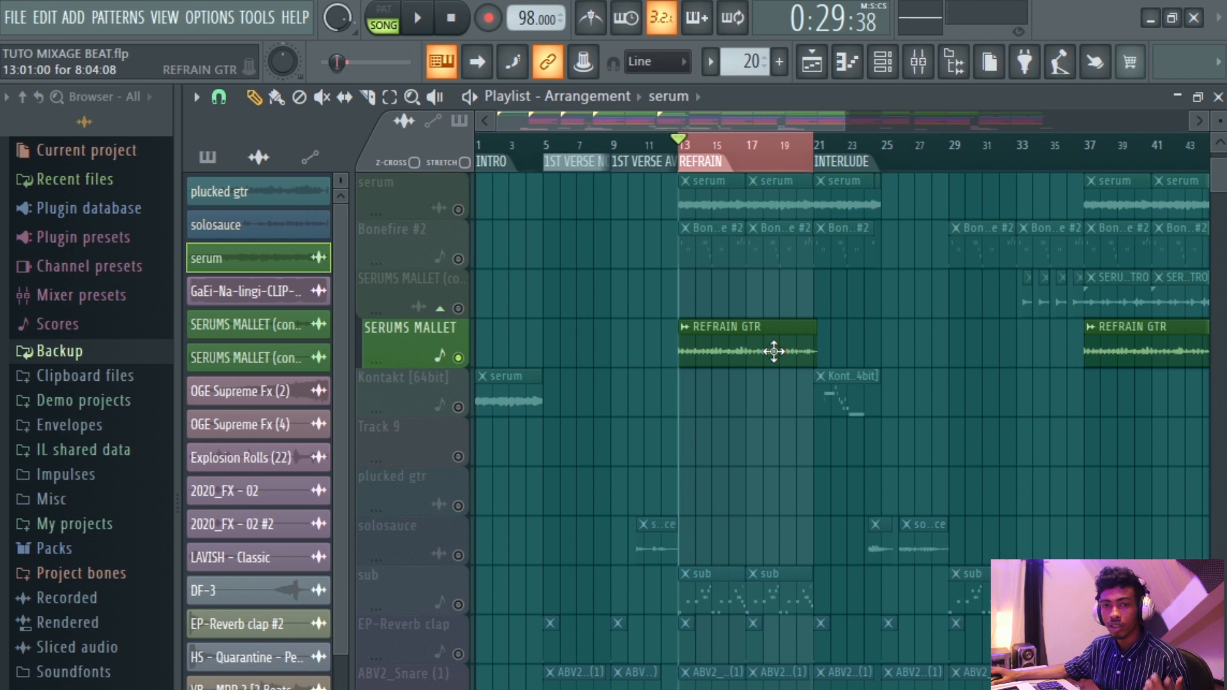
Browse the channel rack, selecting the plucked gtr and SERUMS MALLET channels, then return to the playlist.
scroll(774, 352, down, 3)
click(883, 62)
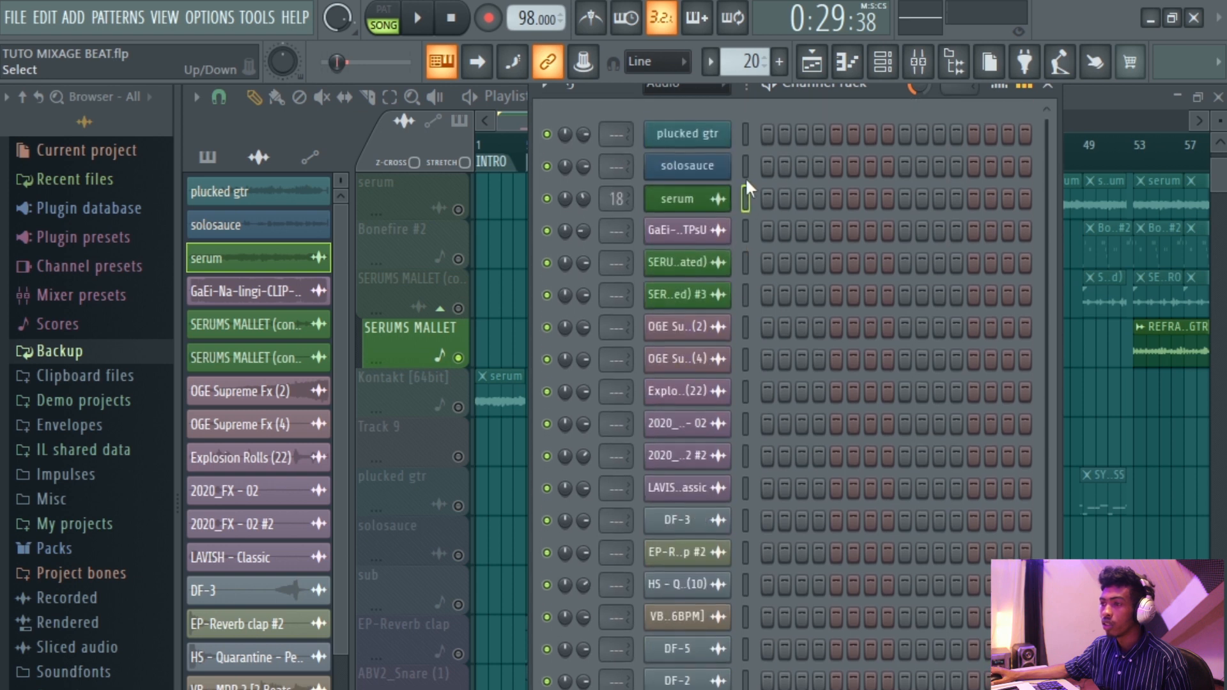
click(748, 134)
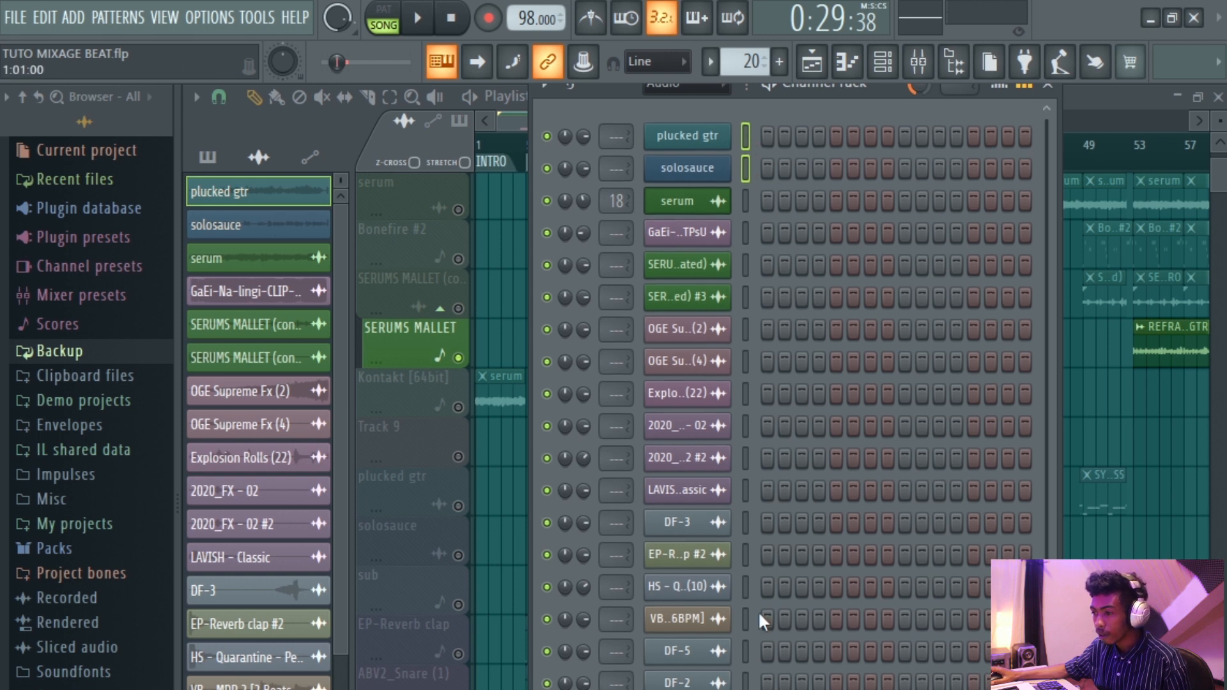
click(745, 264)
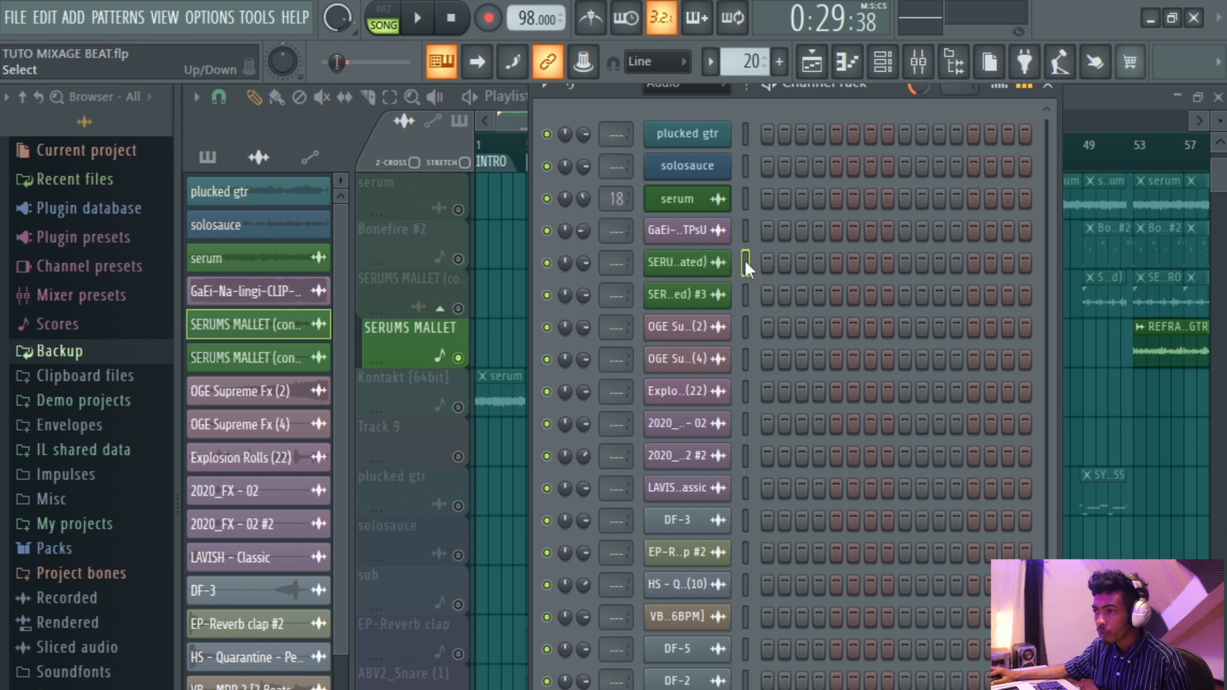
click(743, 142)
scroll(773, 539, down, 3)
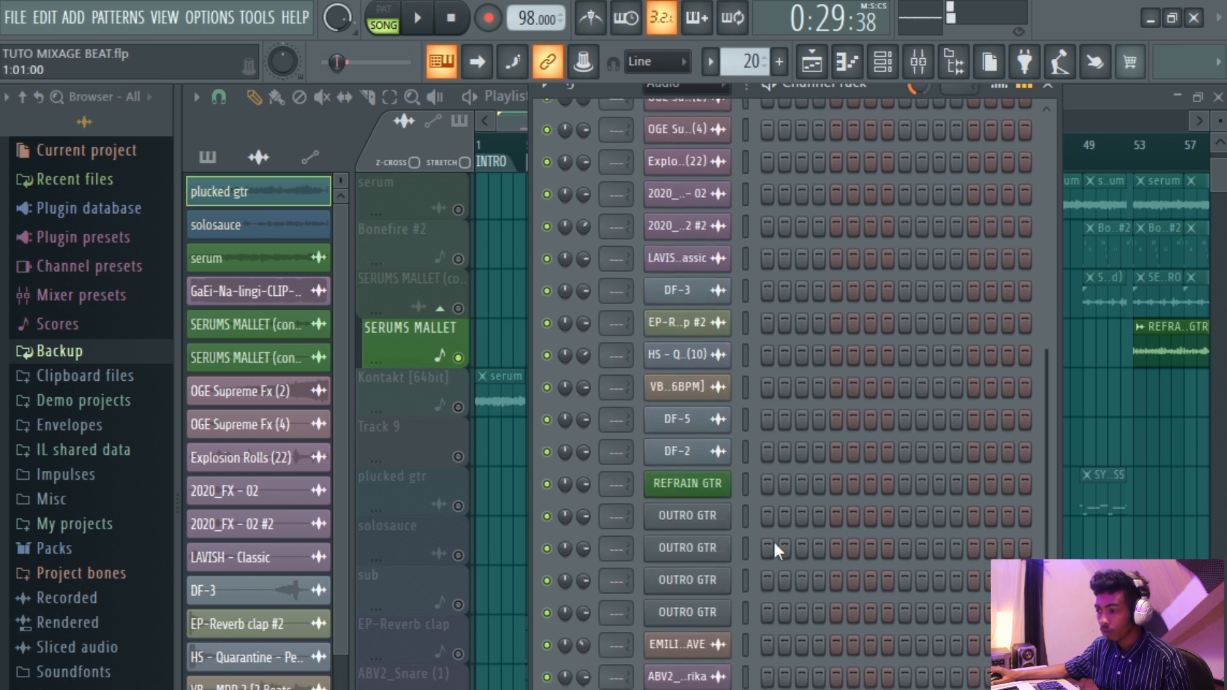
click(812, 61)
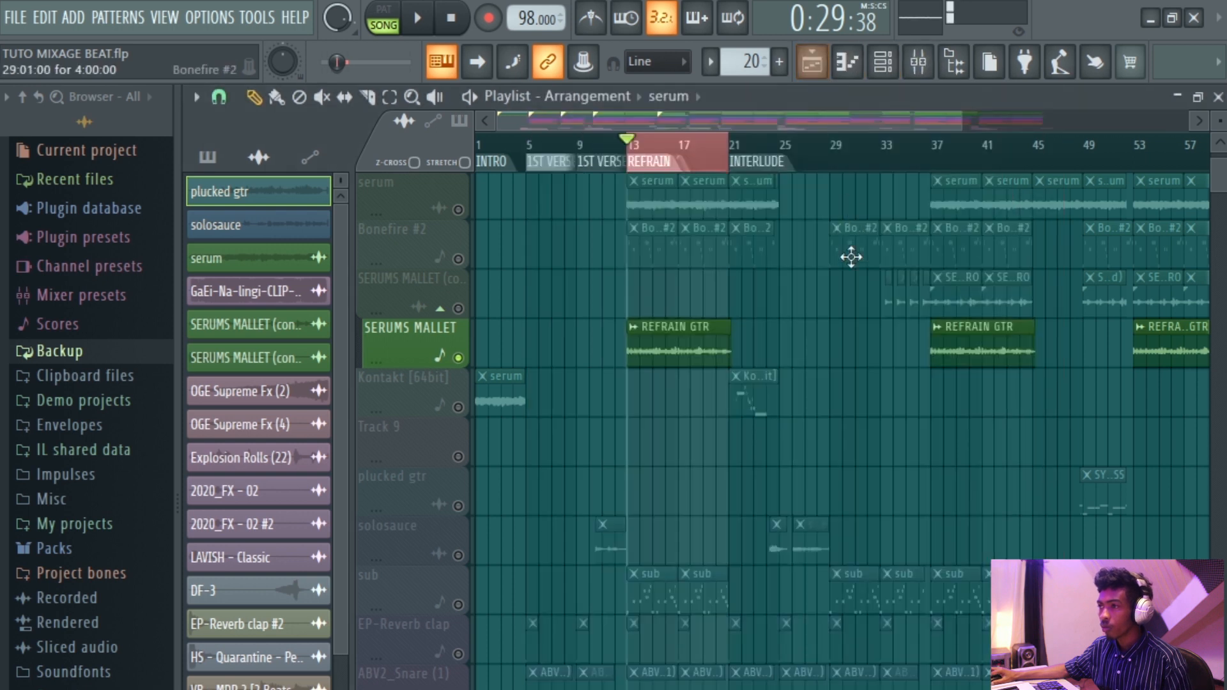
Scroll and zoom through the playlist arrangement to inspect the tracks' clips.
click(691, 141)
scroll(693, 192, down, 2)
scroll(556, 326, up, 2)
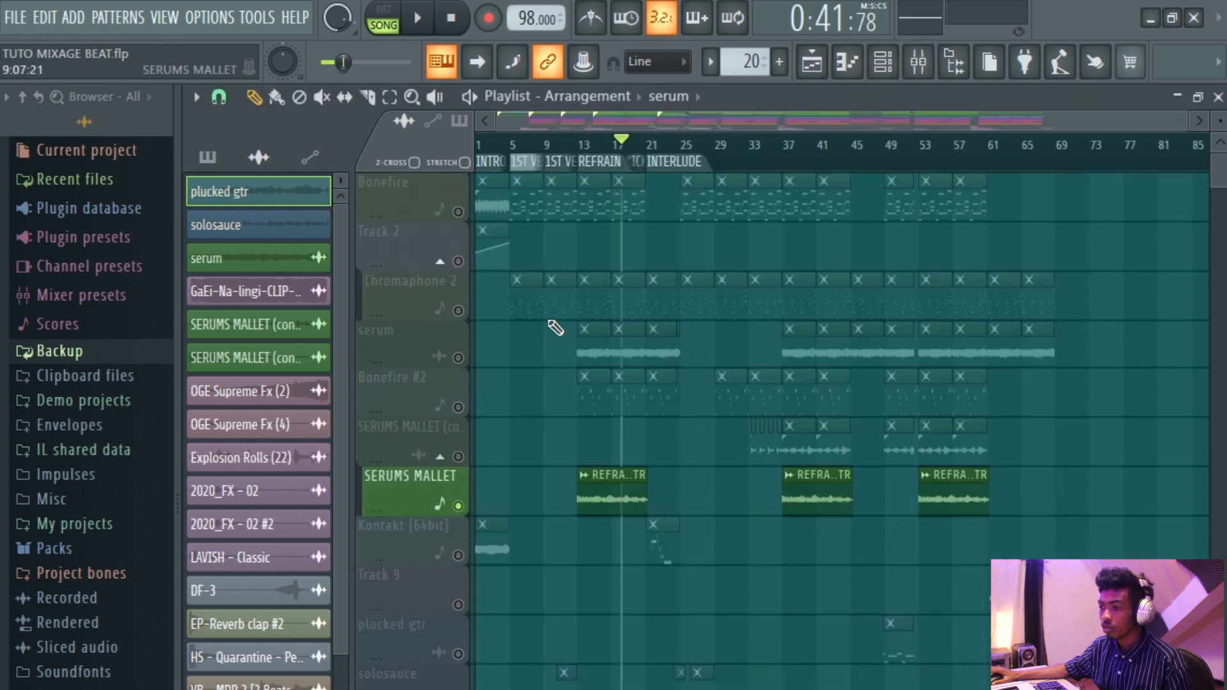
scroll(444, 313, up, 3)
scroll(659, 235, down, 3)
scroll(659, 237, down, 4)
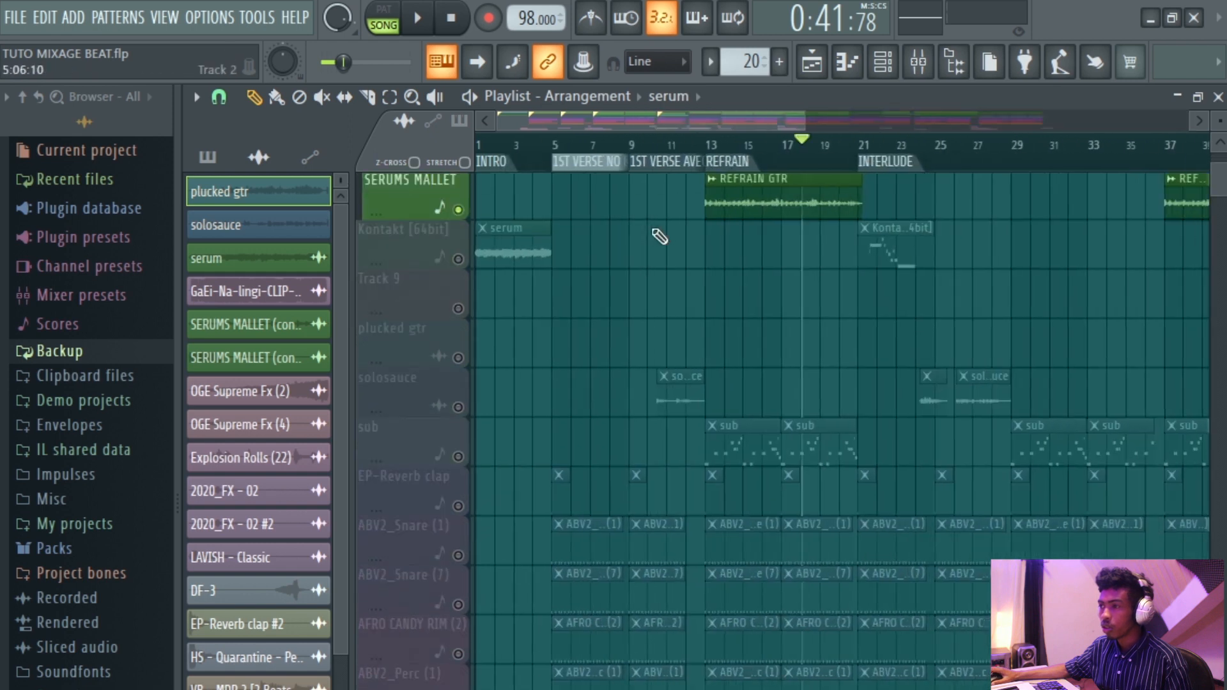
scroll(659, 237, up, 3)
scroll(728, 312, down, 1)
scroll(816, 307, down, 2)
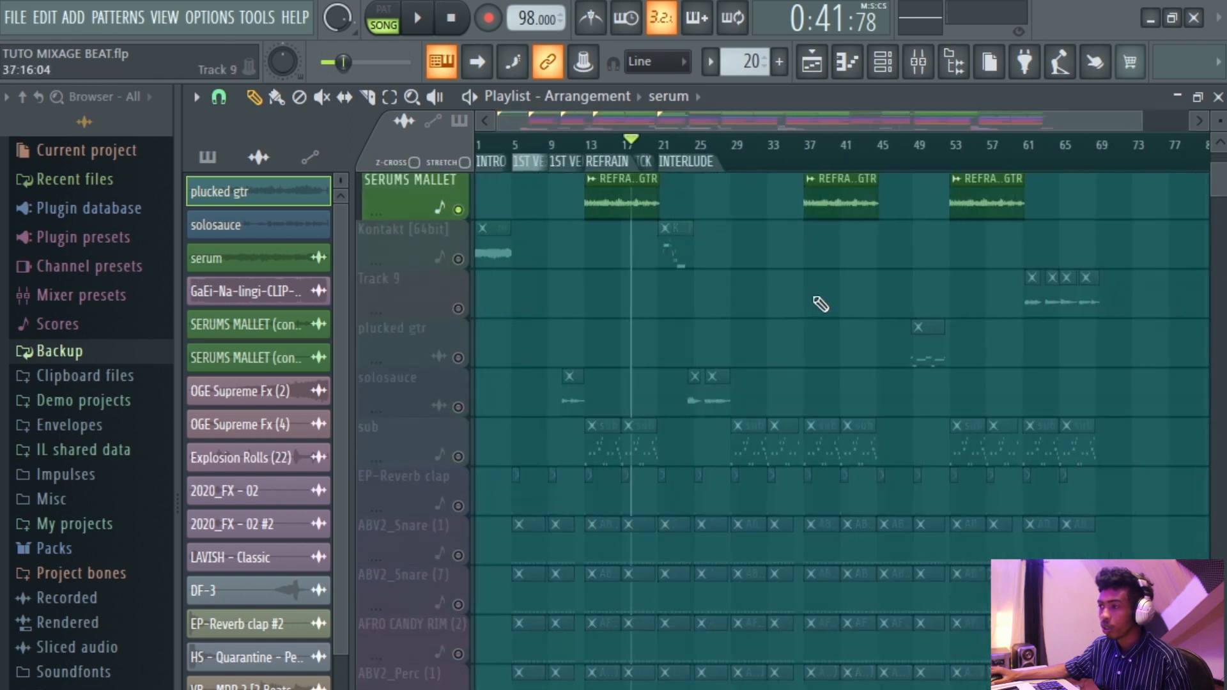
scroll(823, 306, up, 3)
scroll(799, 339, up, 3)
scroll(852, 354, up, 1)
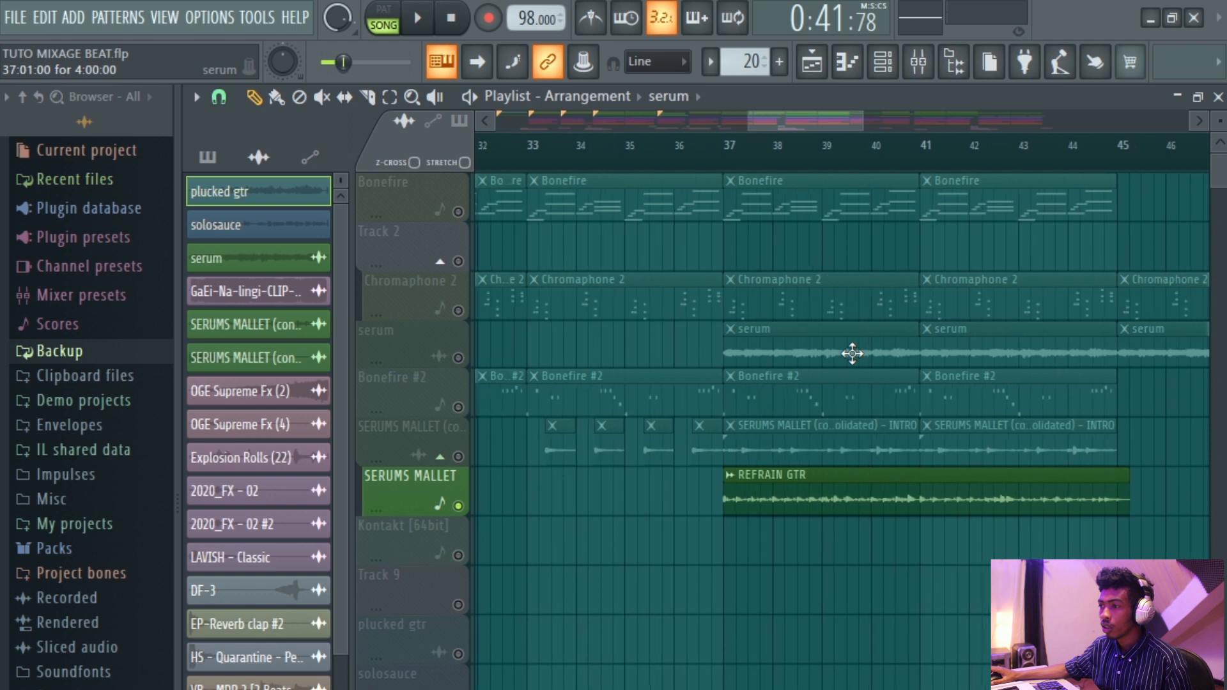
Set playback to bar 37, solo SERUMS MALLET (consolidated) together with Chromaphone 2, and play it back.
click(718, 144)
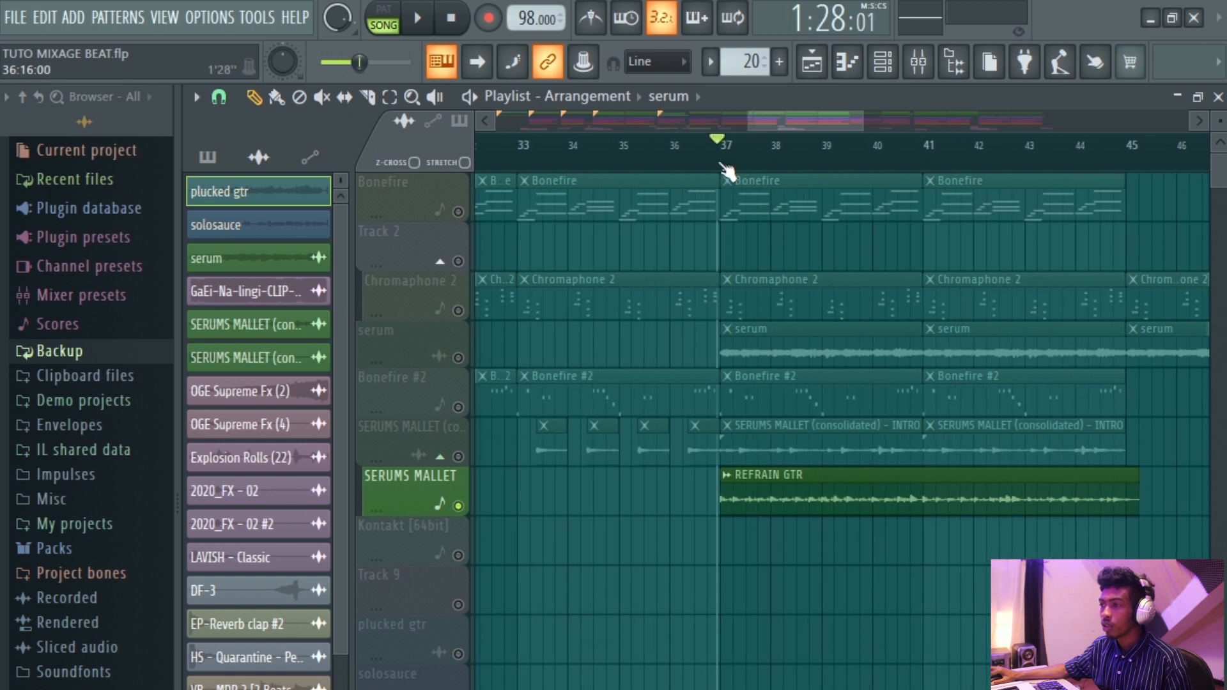
click(461, 443)
scroll(726, 334, up, 3)
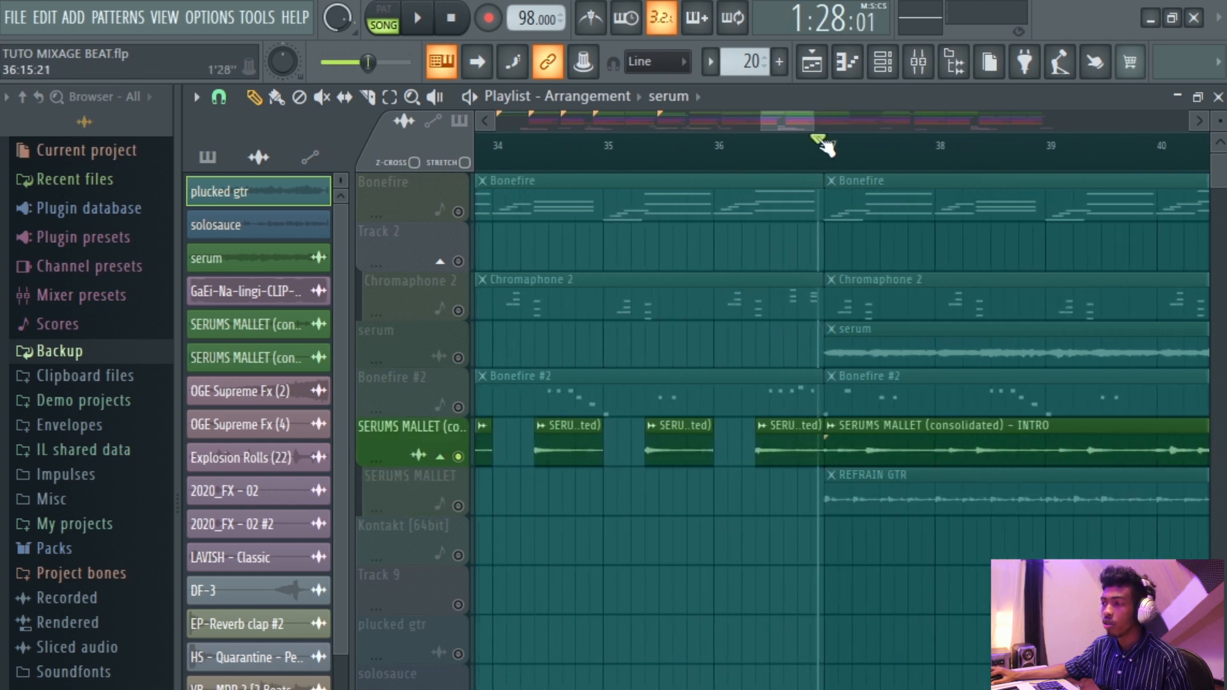
click(828, 152)
click(468, 318)
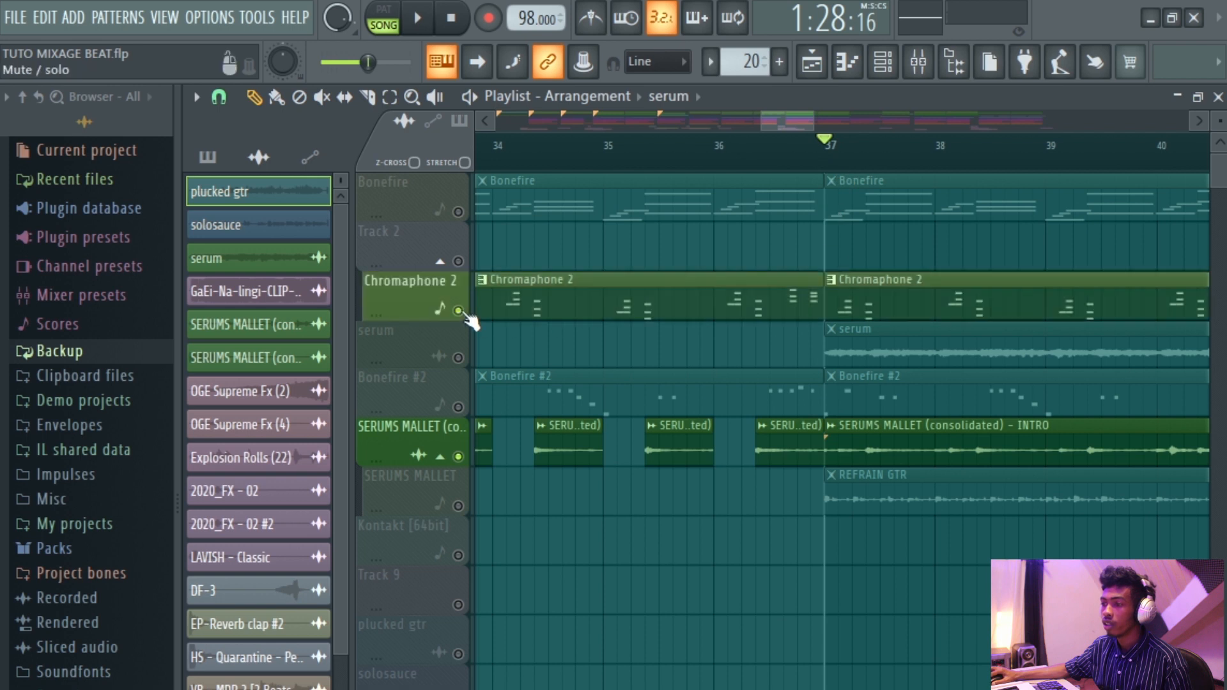
key(space)
scroll(891, 324, down, 2)
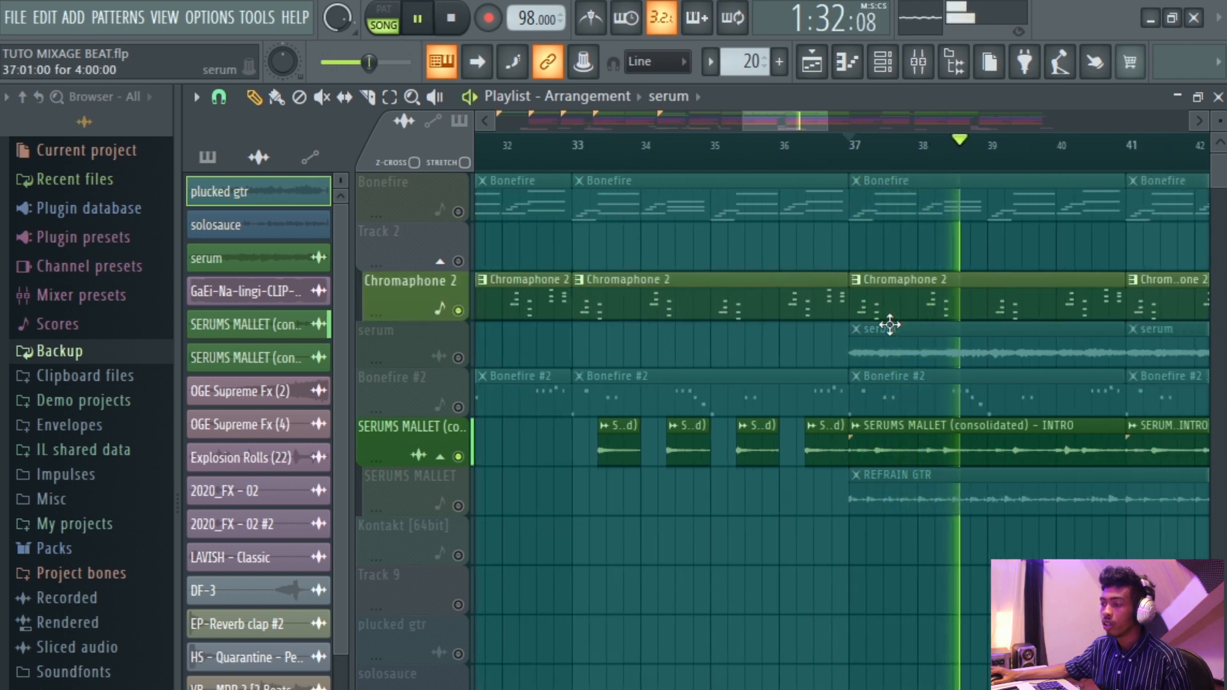
key(space)
Solo the SERUMS MALLET (consolidated) track alone and play it back briefly.
right_click(460, 458)
key(space)
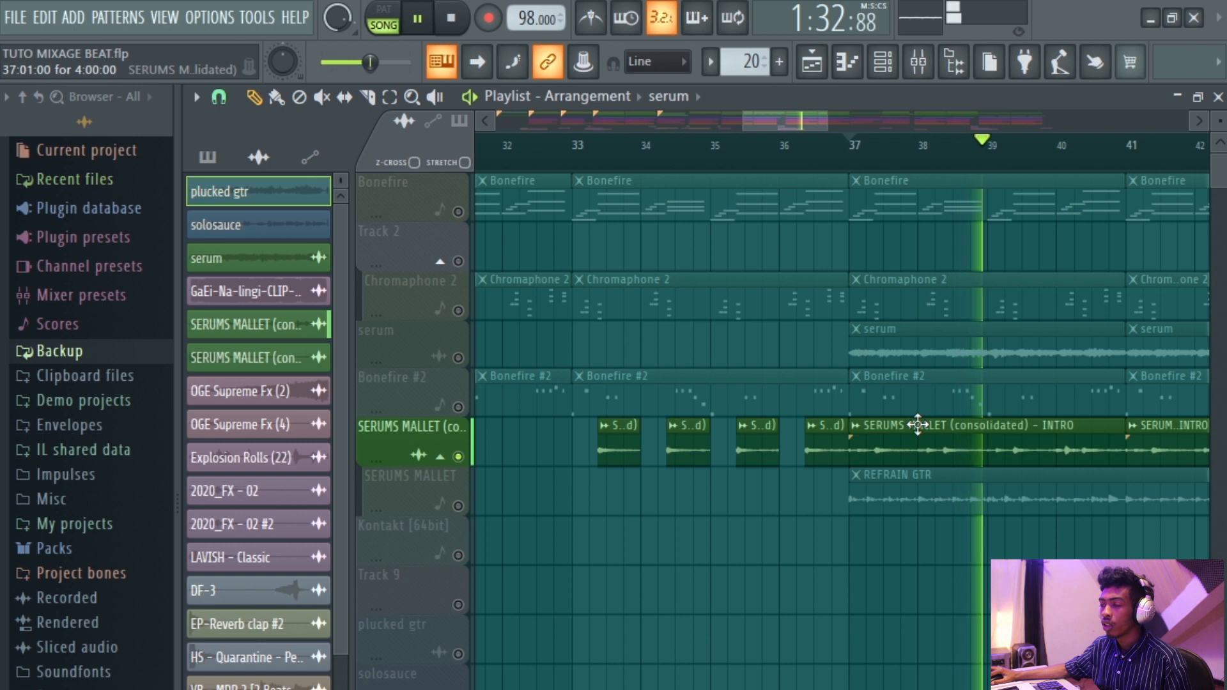
key(space)
Select the SERUMS MALLET (consolidated) channel and route it to mixer insert 19.
double_click(918, 424)
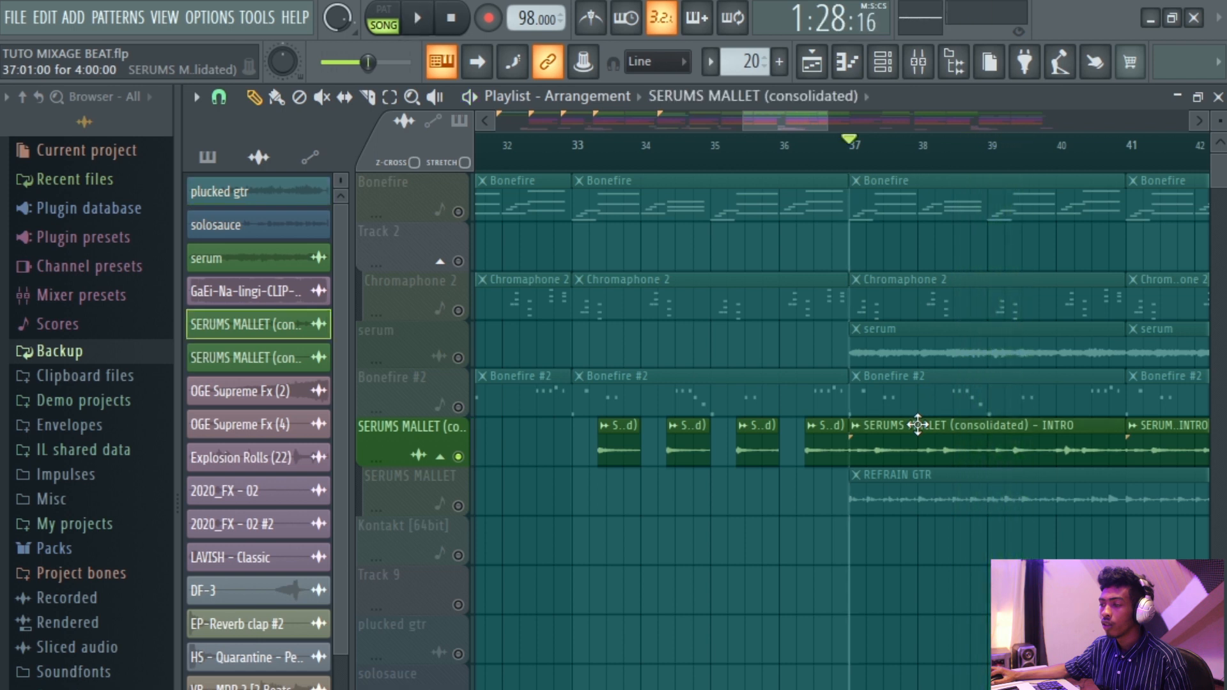
click(918, 61)
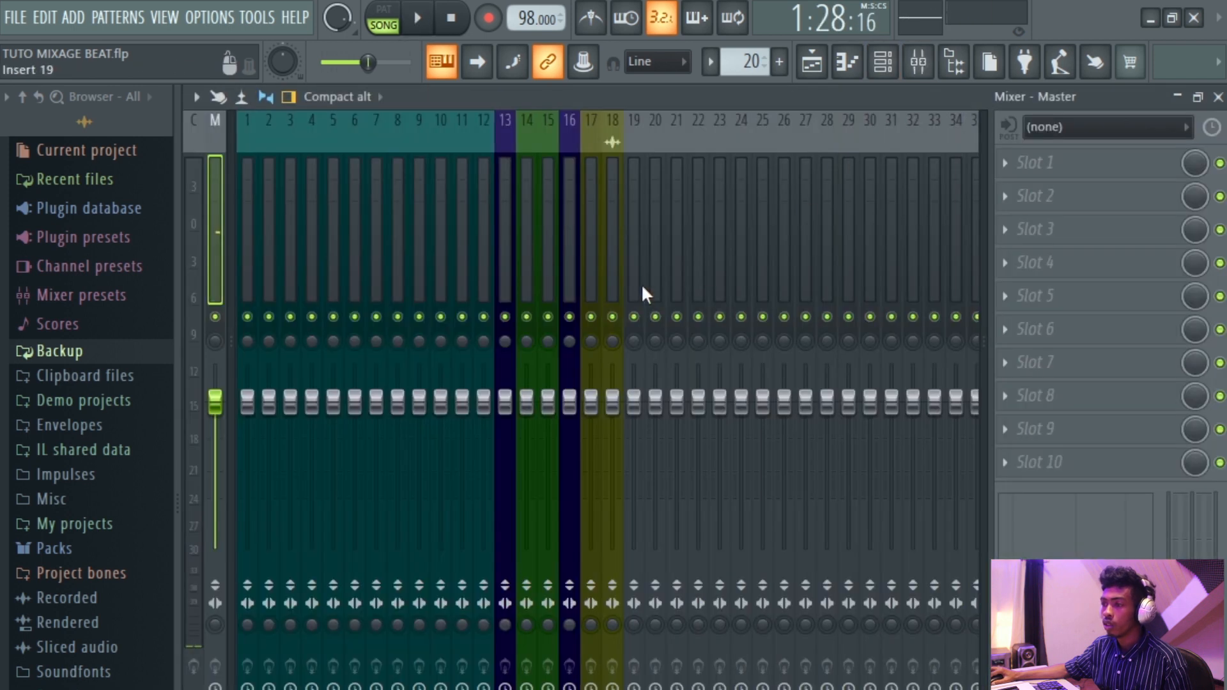
right_click(642, 283)
mouse_move(714, 334)
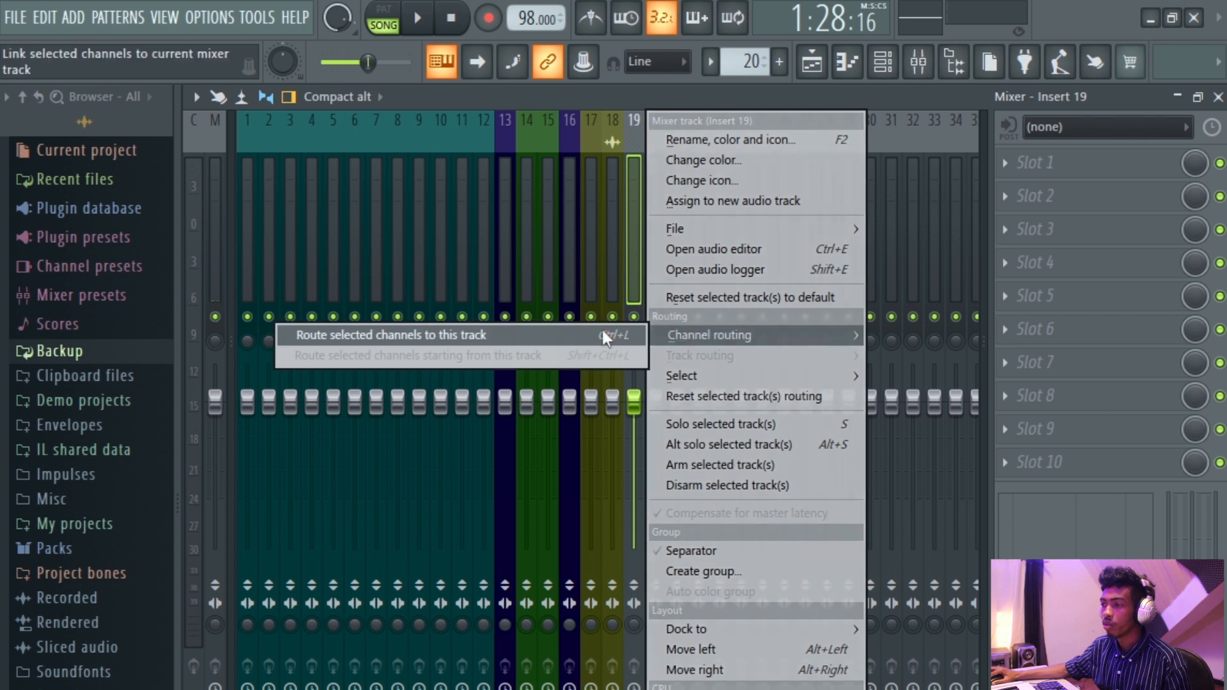
click(562, 334)
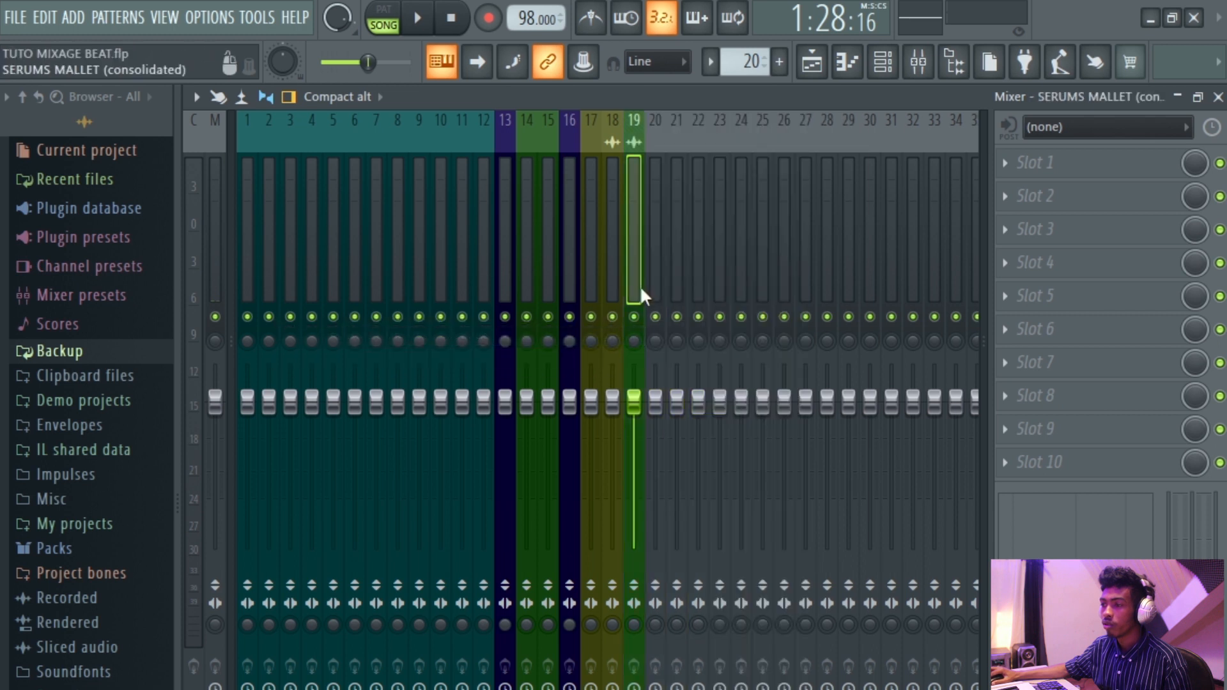
key(space)
key(space)
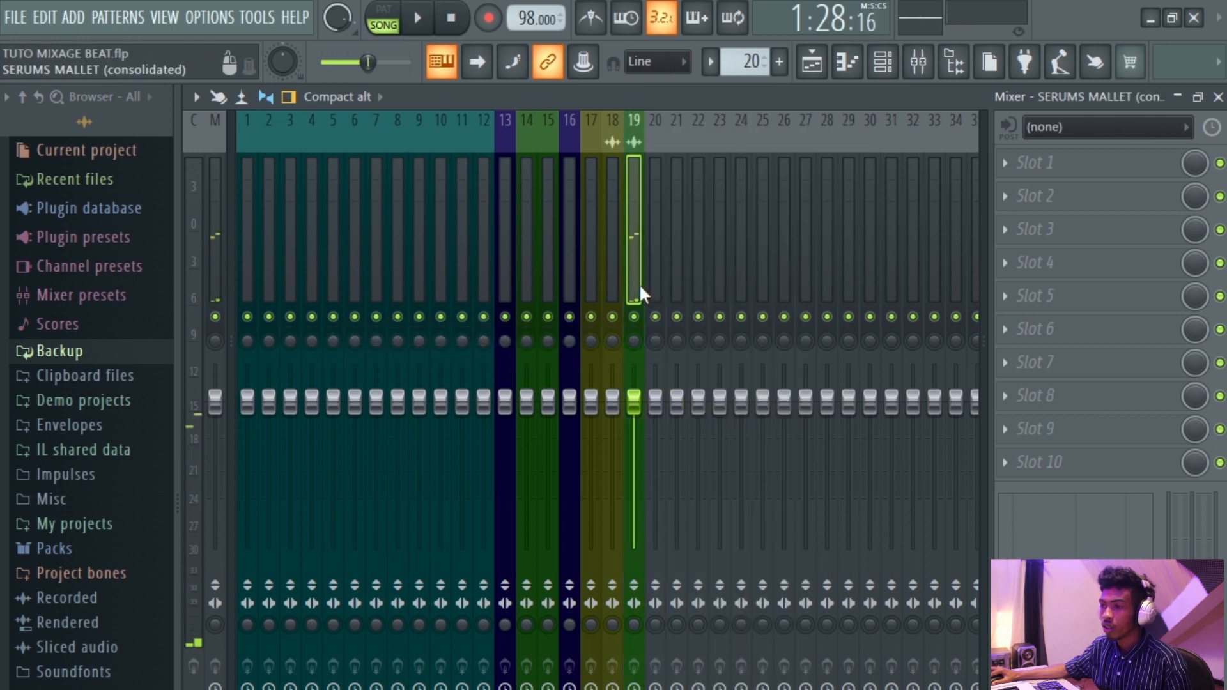
Color the SERUMS MALLET (consolidated) mixer insert 18 Dark Olive Green.
click(612, 279)
right_click(613, 278)
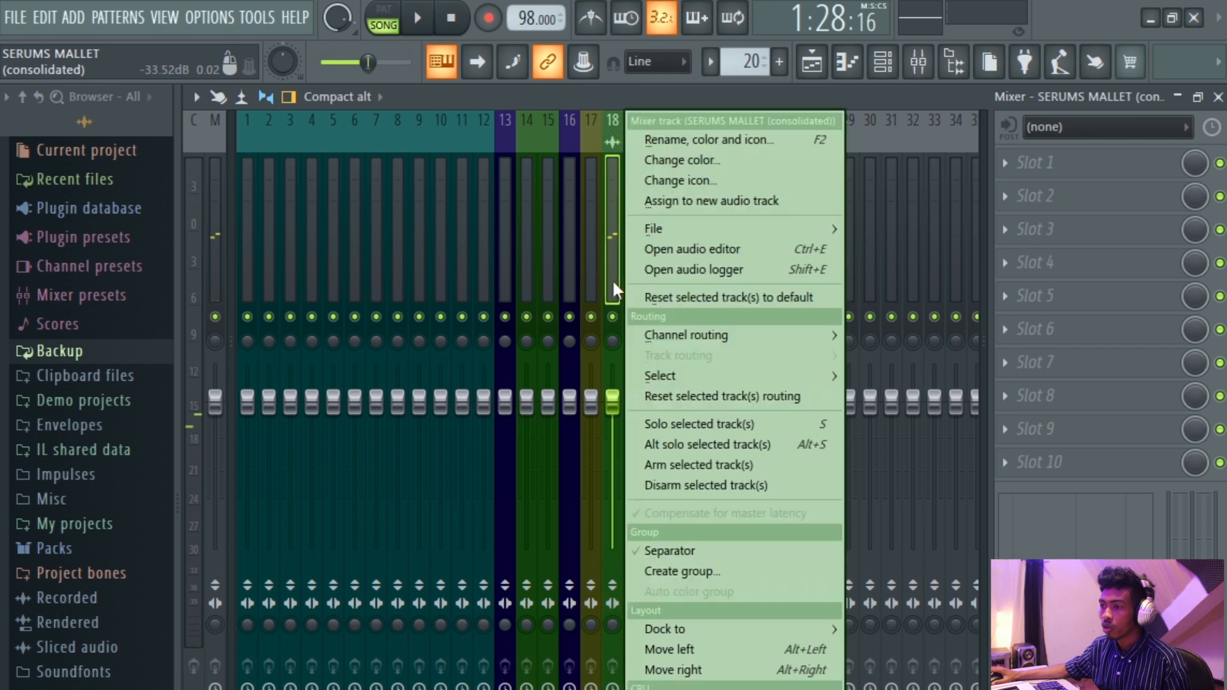
click(669, 161)
click(669, 451)
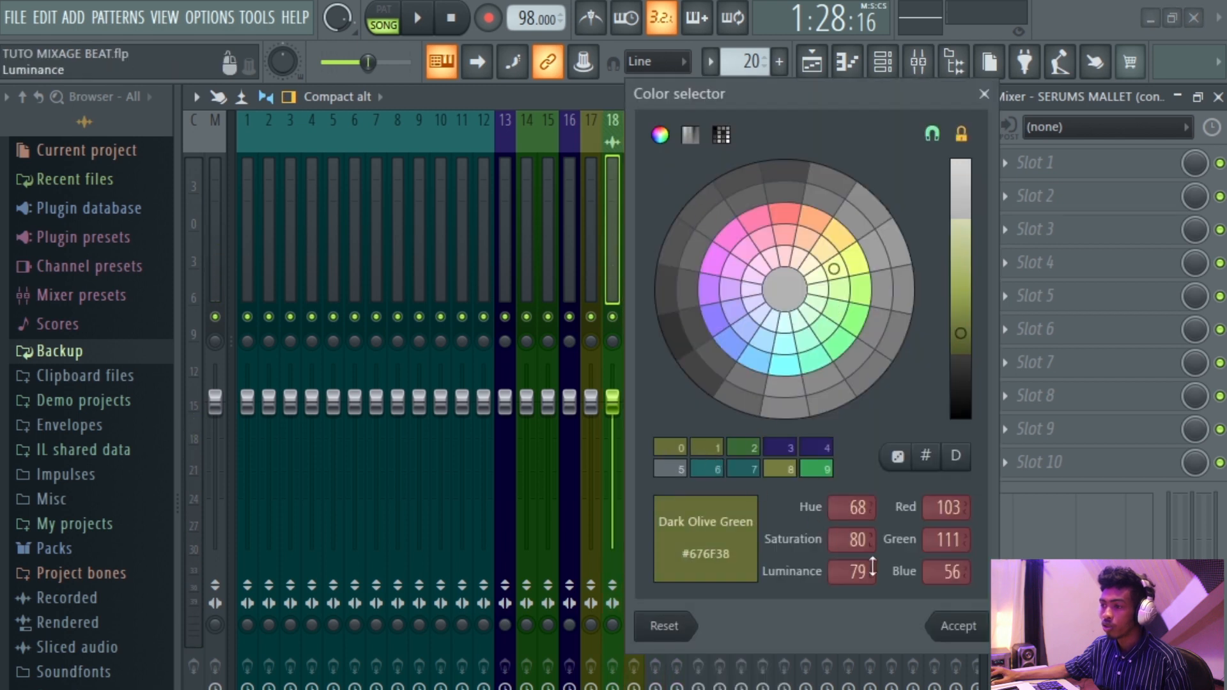
click(958, 627)
Color the serum mixer insert Granite Gray.
right_click(639, 268)
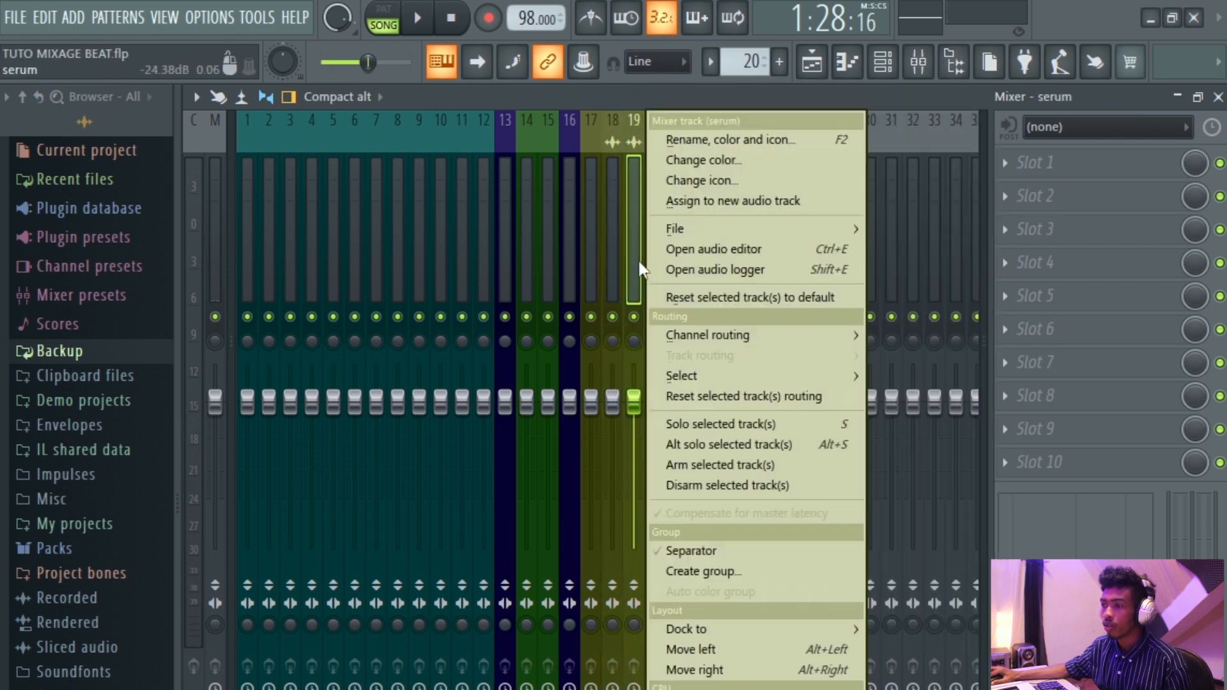
click(703, 160)
click(991, 450)
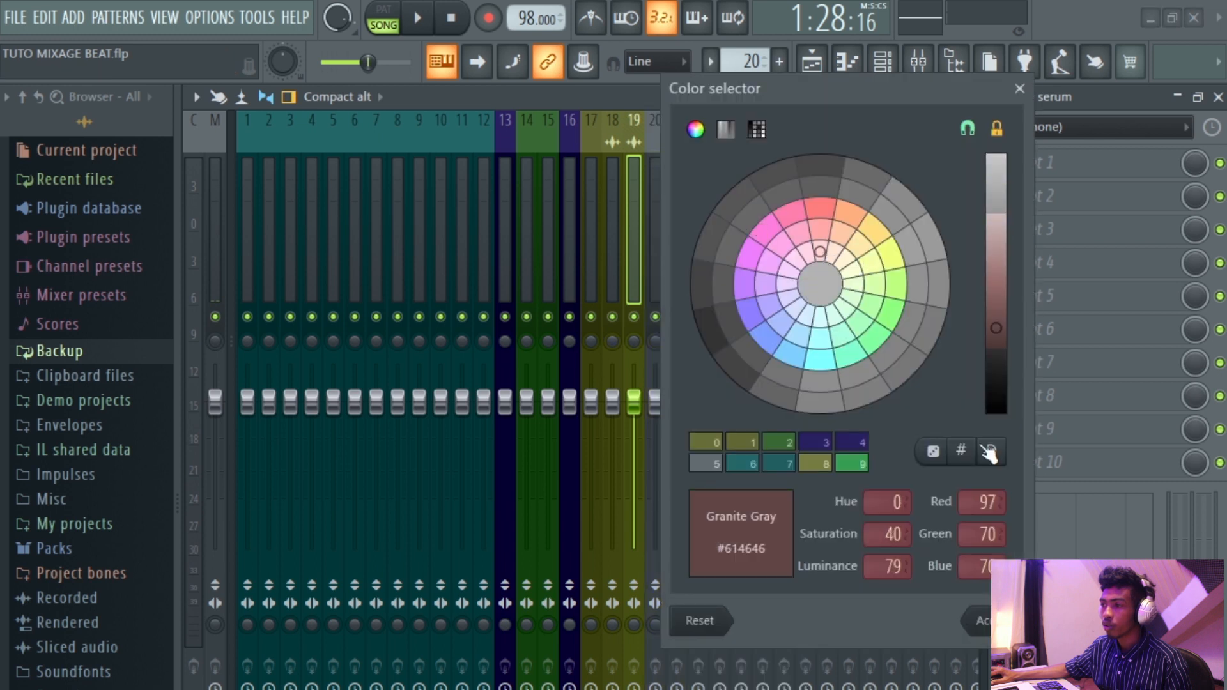
click(978, 620)
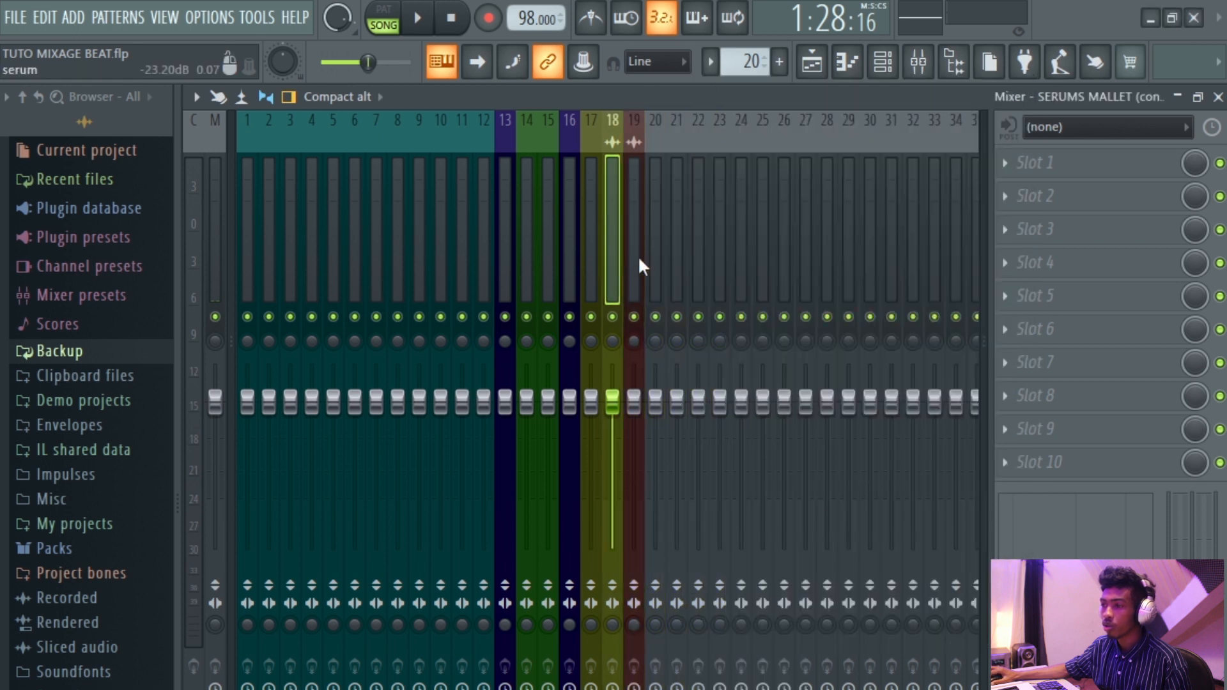
Color mixer insert 20 Dark Slate Blue.
click(660, 273)
right_click(662, 282)
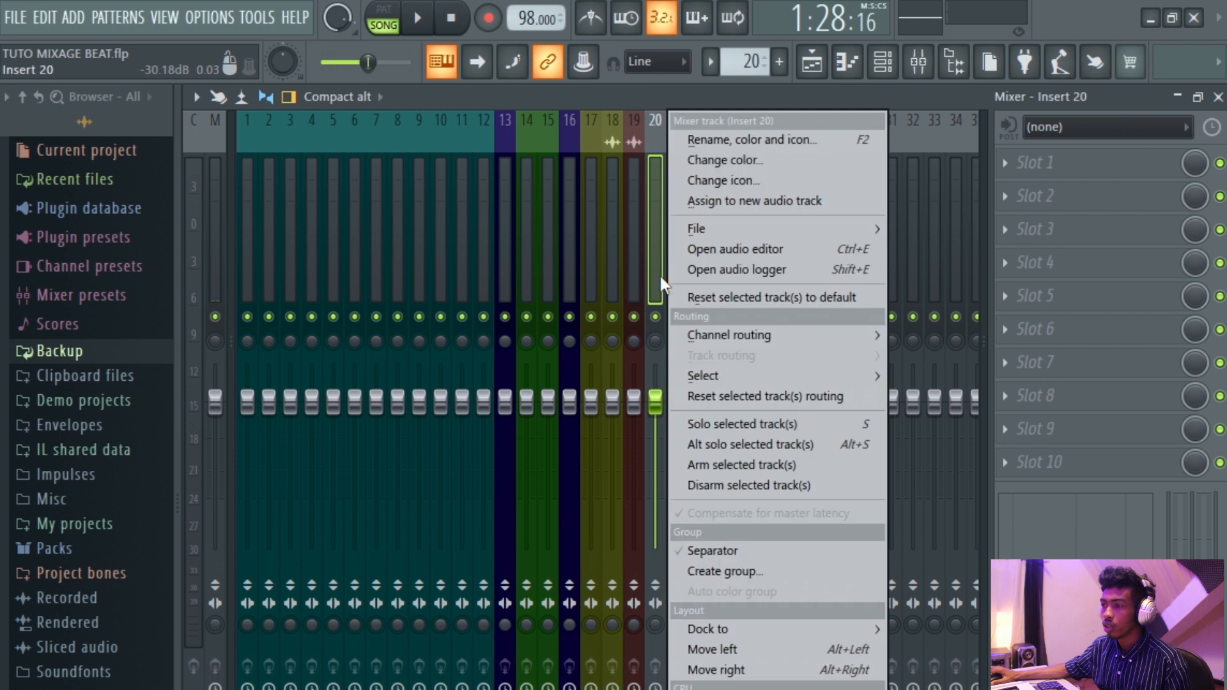
click(716, 163)
click(859, 454)
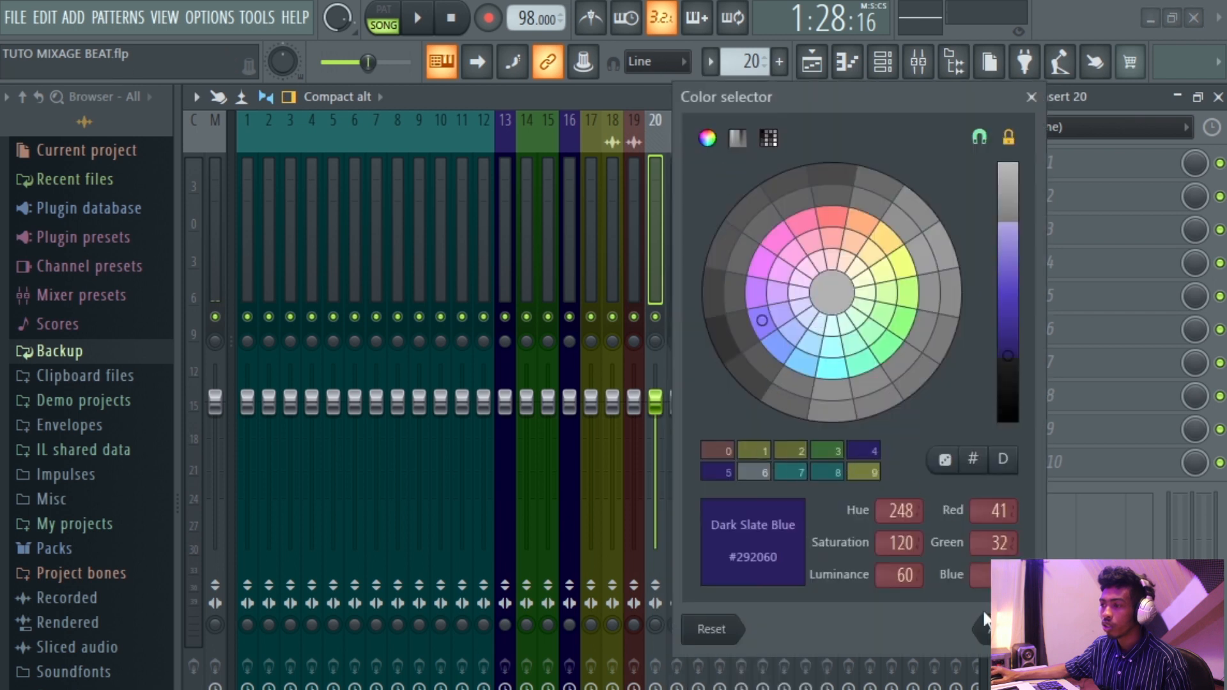
click(985, 622)
Move the Dark Slate Blue insert to position 19 and rename it CHROMAS.
drag(661, 264, 635, 268)
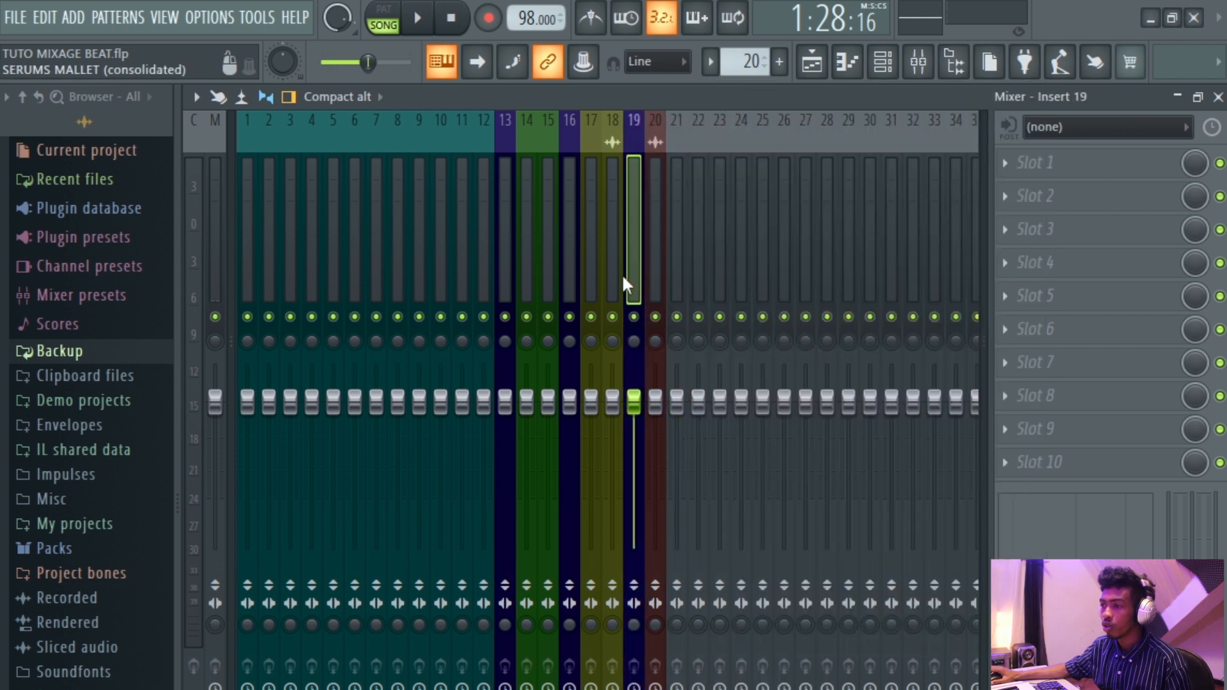
right_click(635, 263)
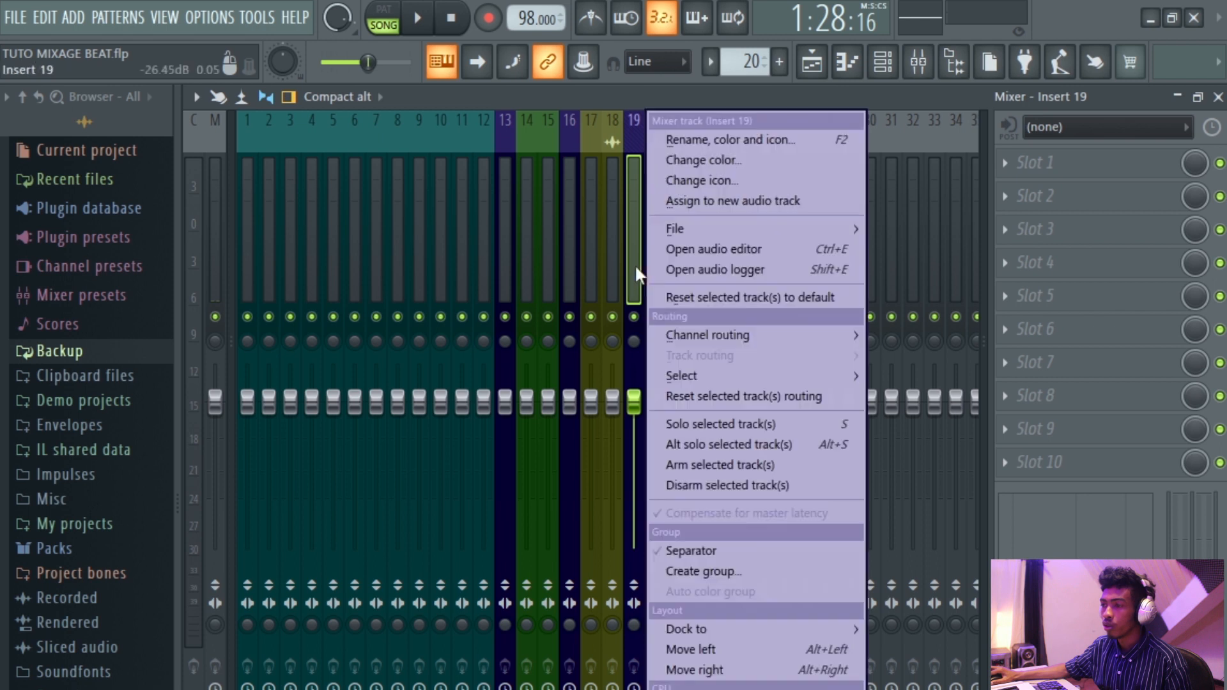
click(707, 141)
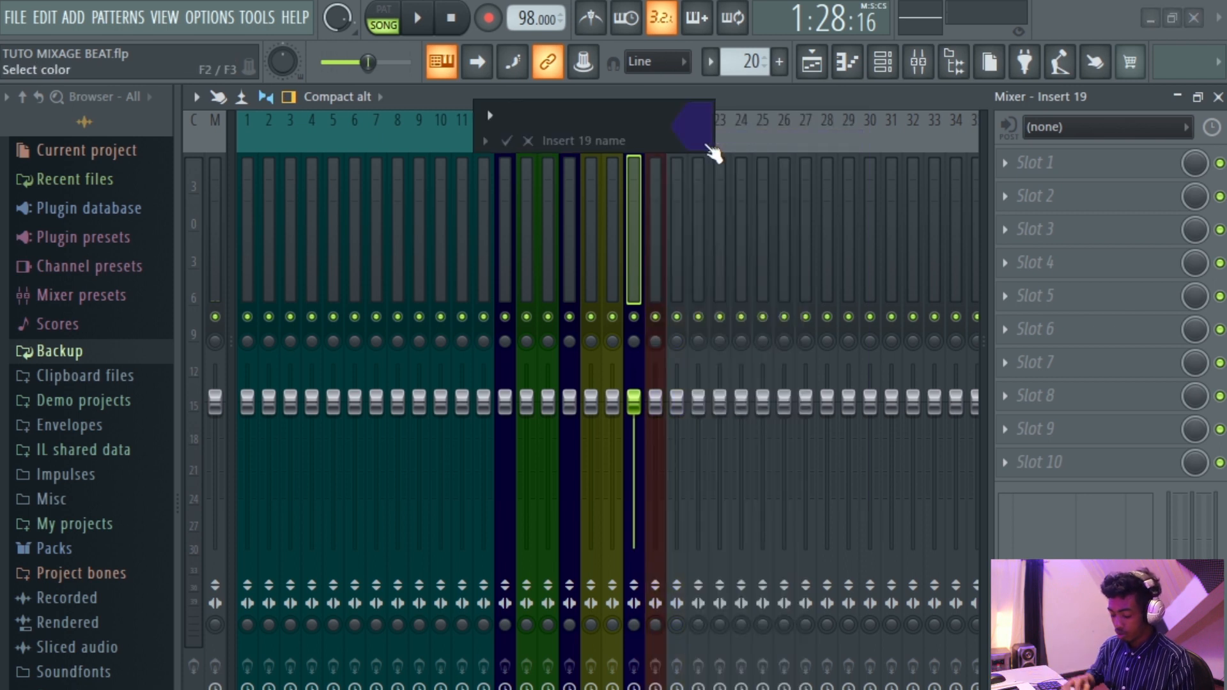
text(CHR)
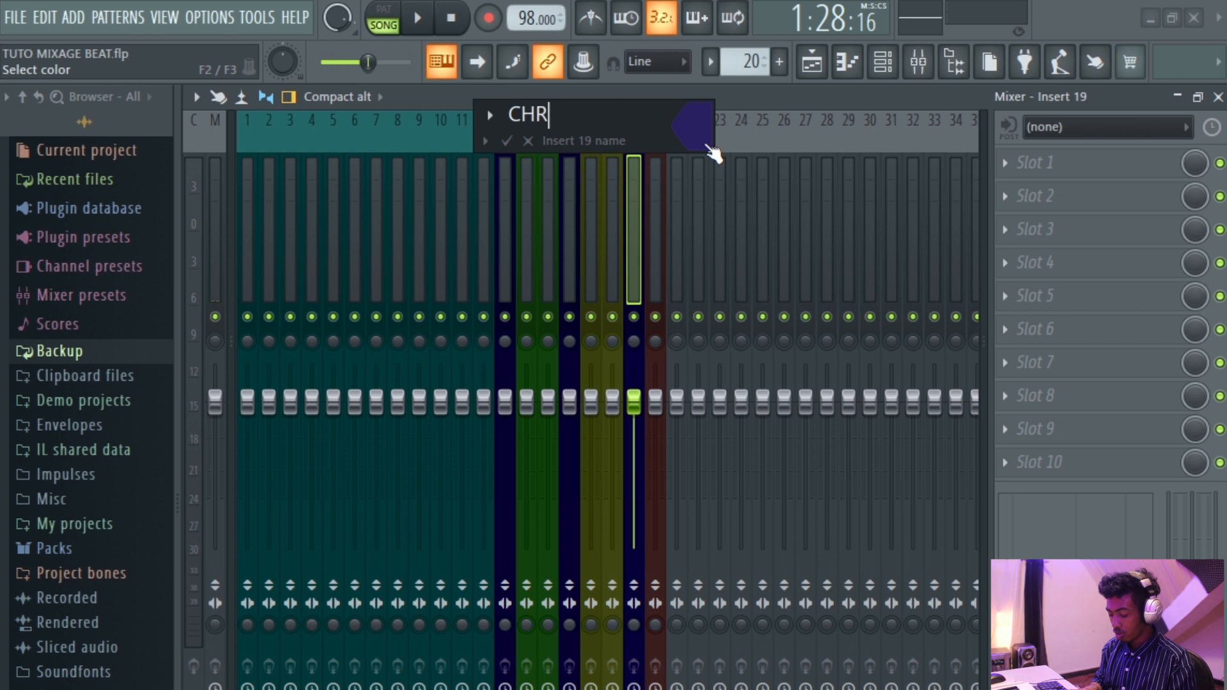
text(OMAS)
key(Return)
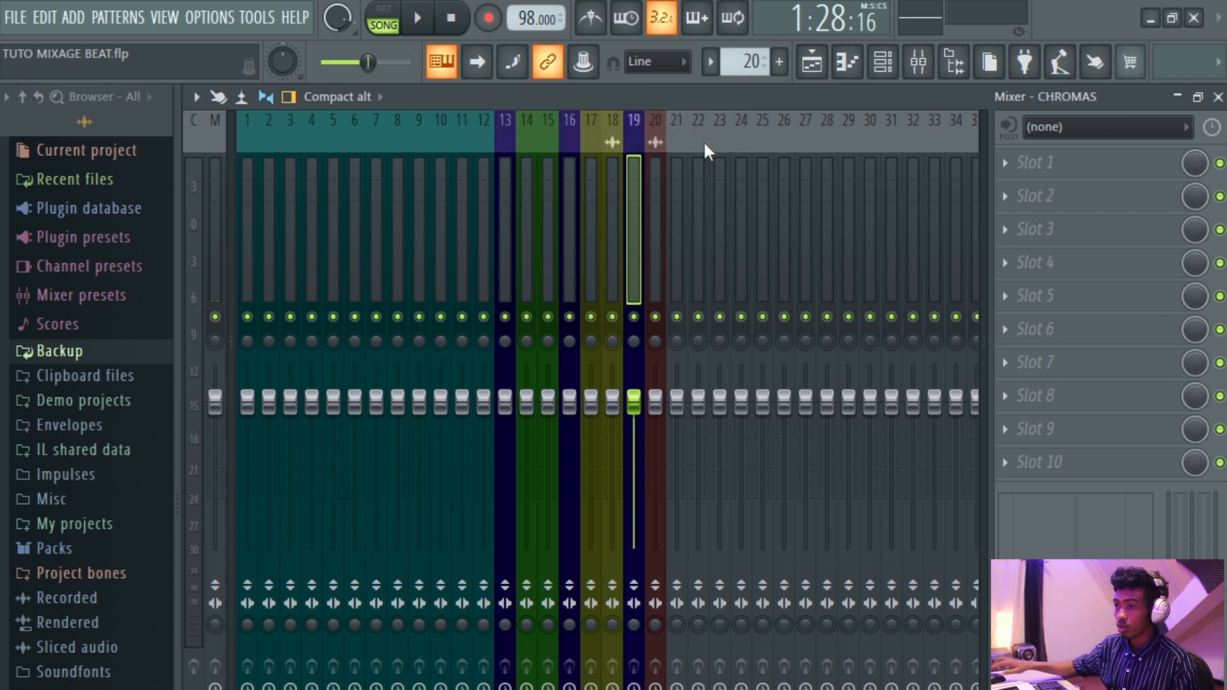
Route the Chromaphone 2 and SERUMS MALLET inserts exclusively to the CHROMAS insert.
click(608, 255)
ctrl+click(595, 268)
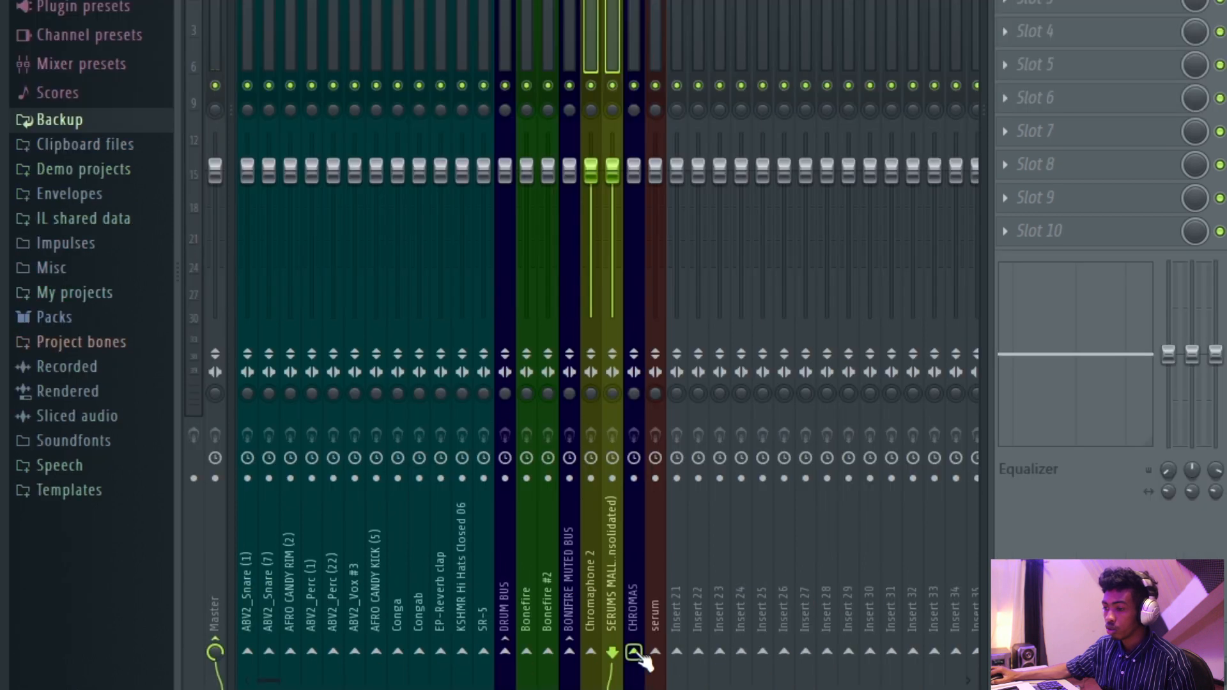
right_click(636, 653)
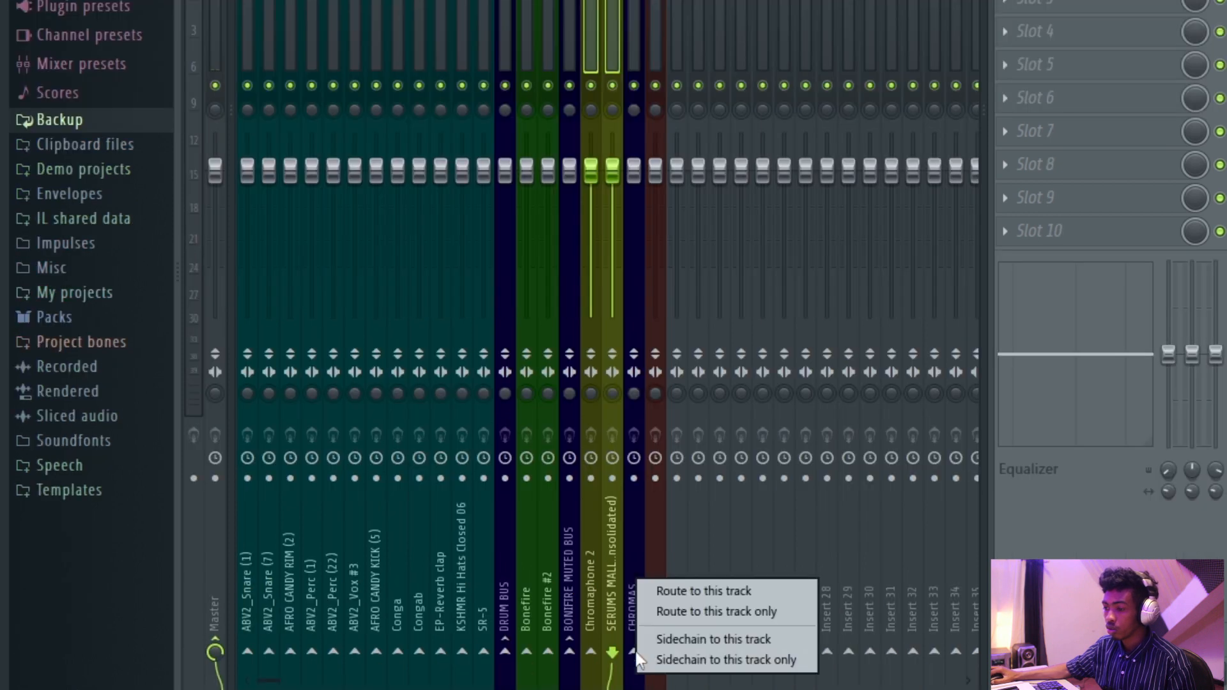
click(680, 613)
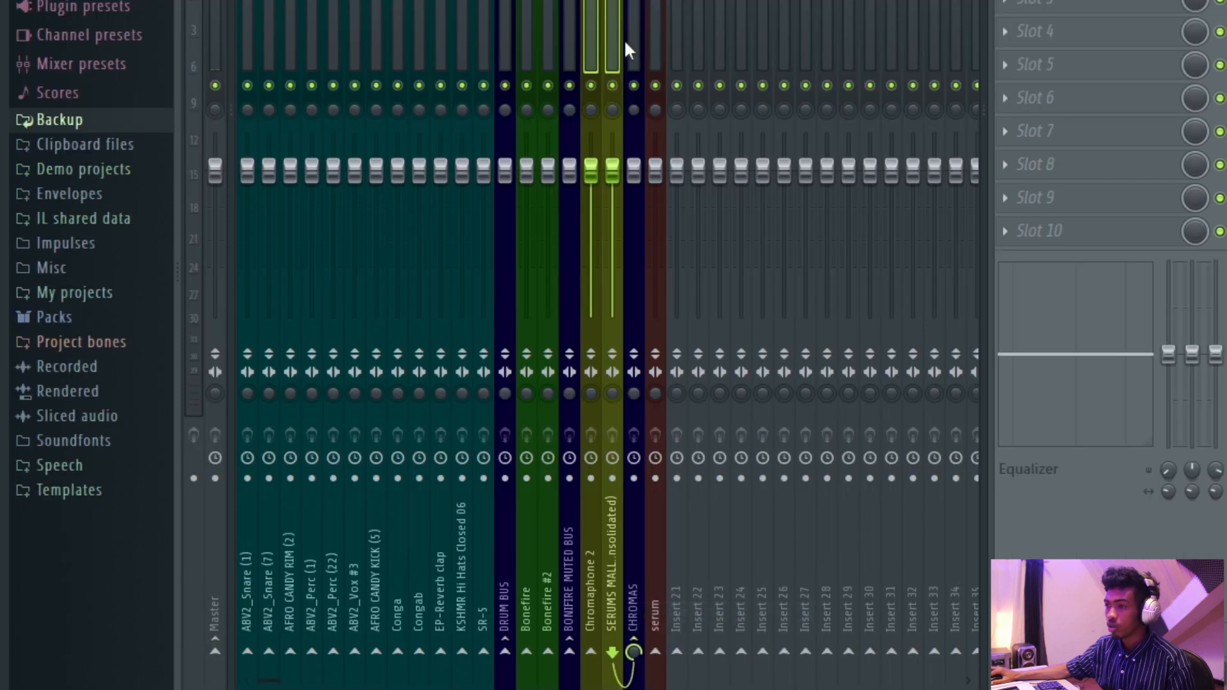
Play back the arrangement and inspect the Chromaphone 2 track in the playlist and mixer.
click(635, 61)
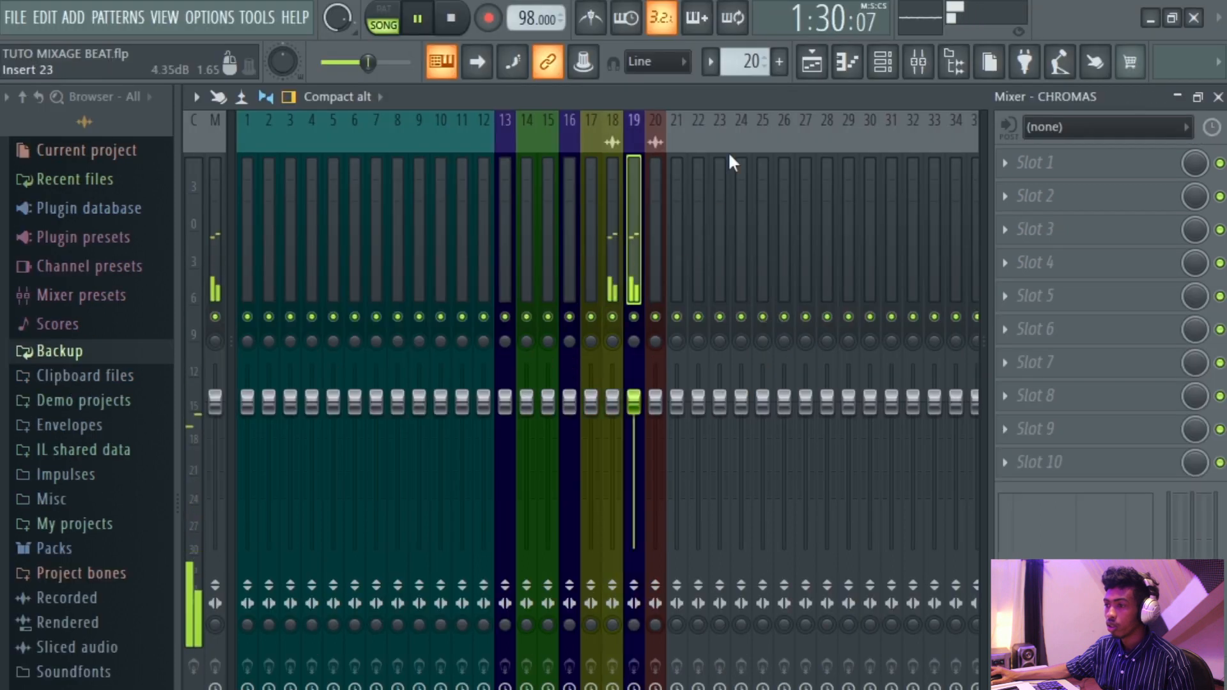
click(813, 63)
scroll(848, 197, down, 2)
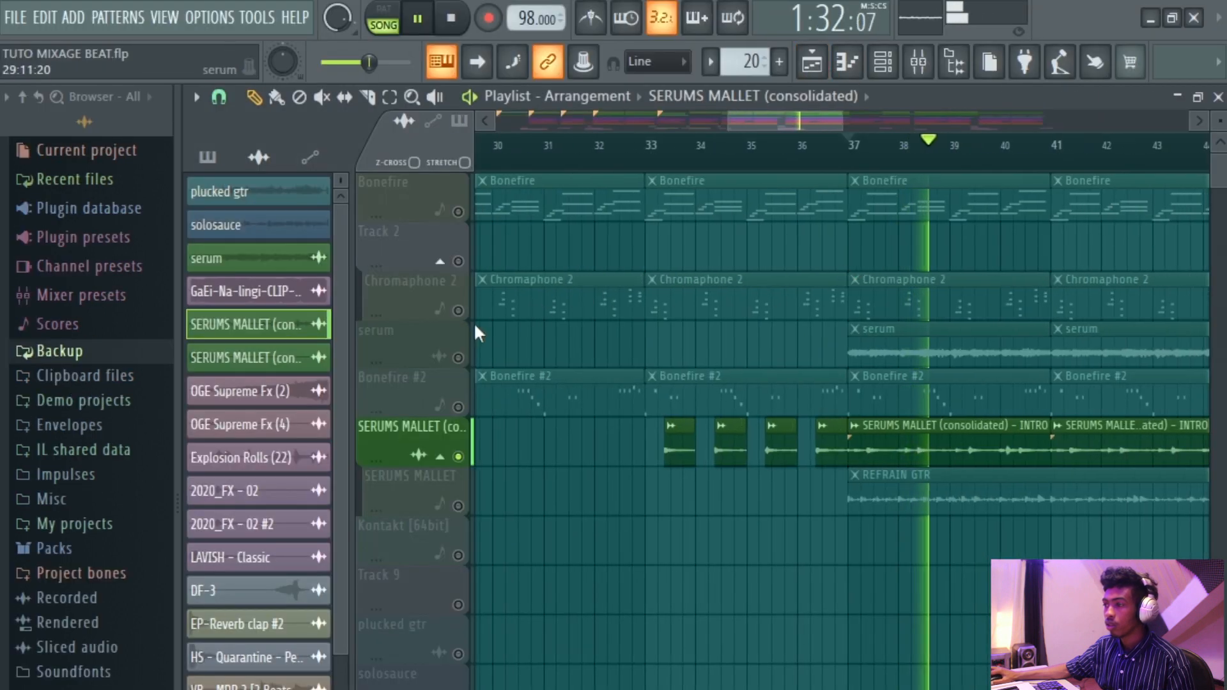
click(458, 311)
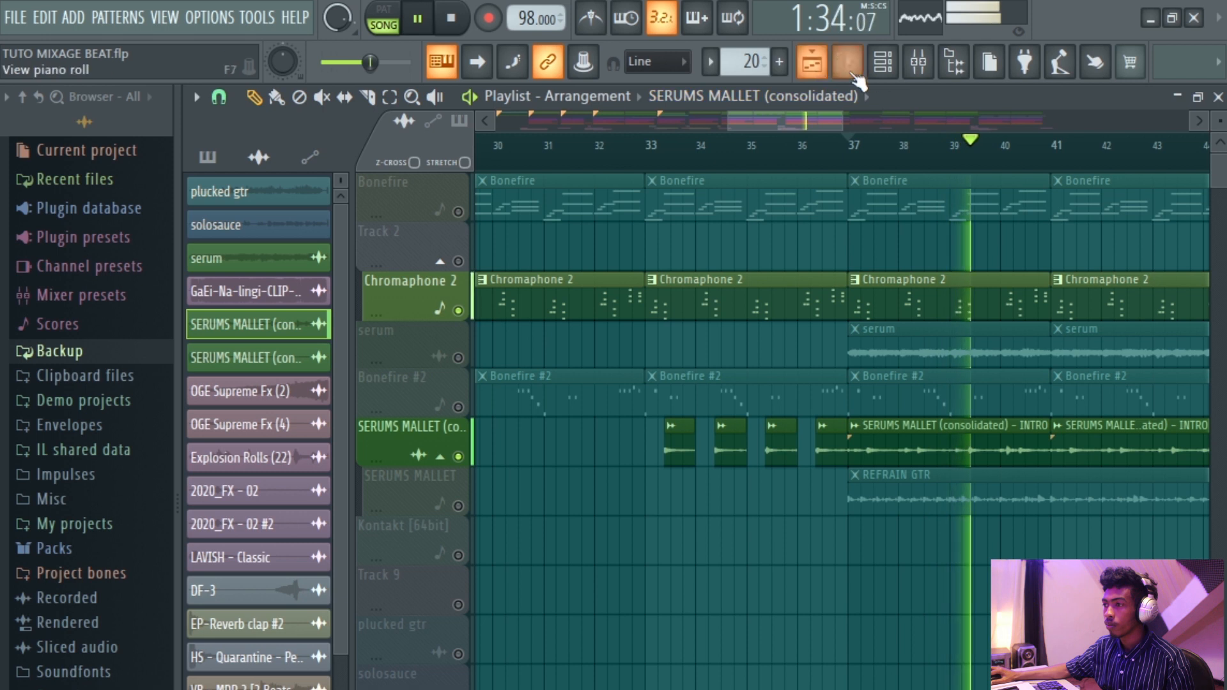
click(918, 62)
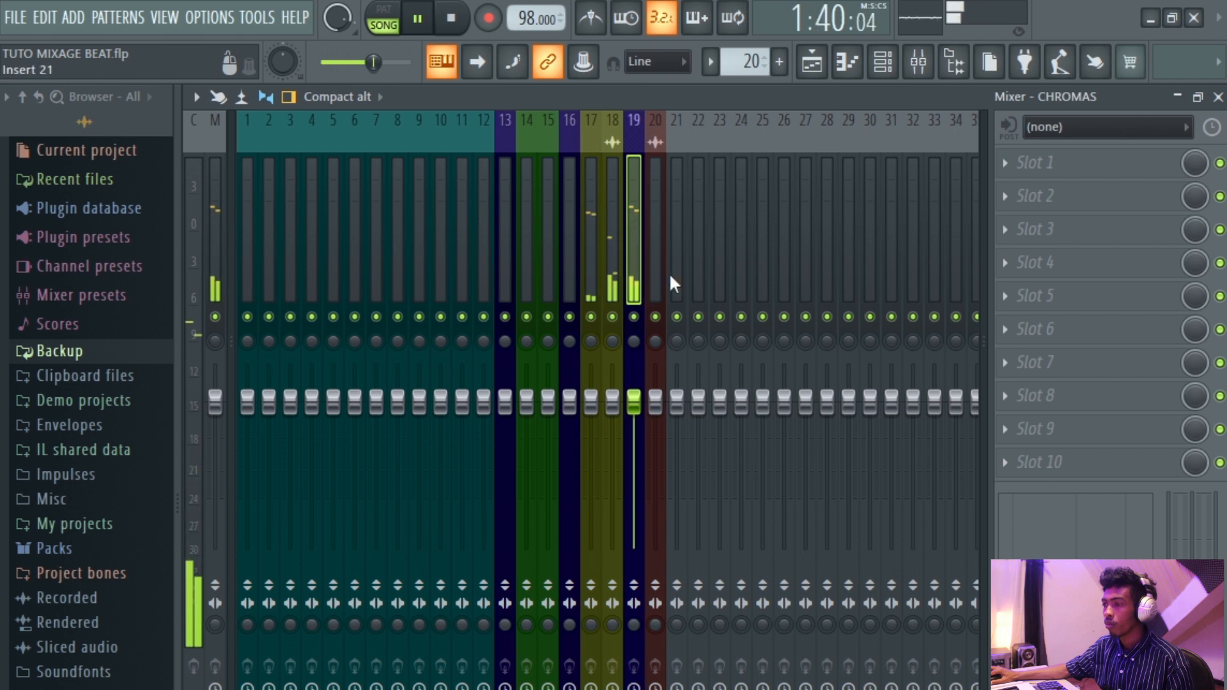
click(601, 287)
click(598, 285)
key(space)
click(817, 64)
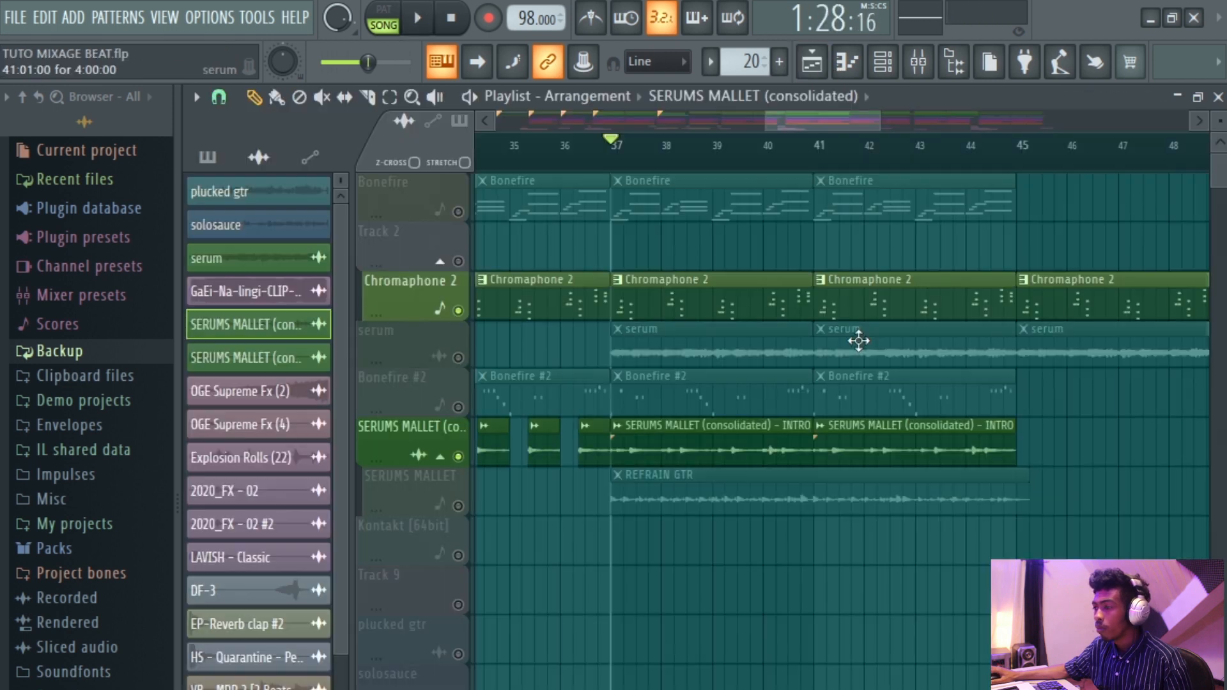
scroll(858, 341, down, 5)
scroll(859, 340, down, 2)
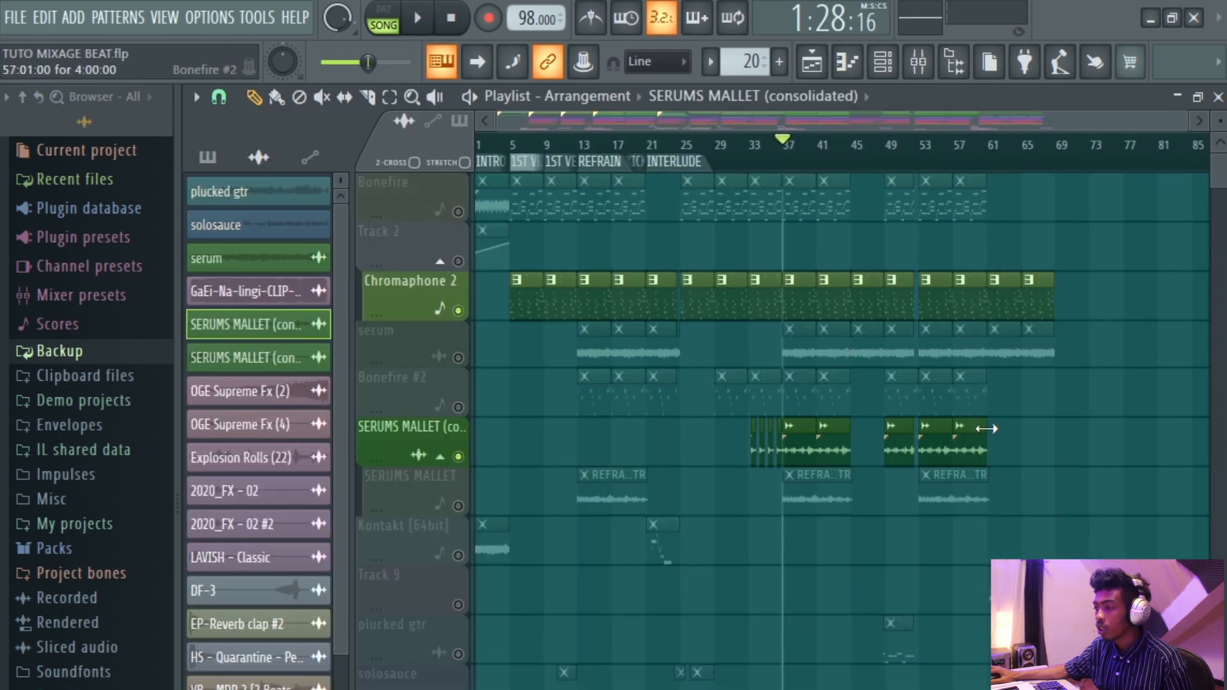
scroll(446, 486, up, 5)
scroll(724, 216, down, 5)
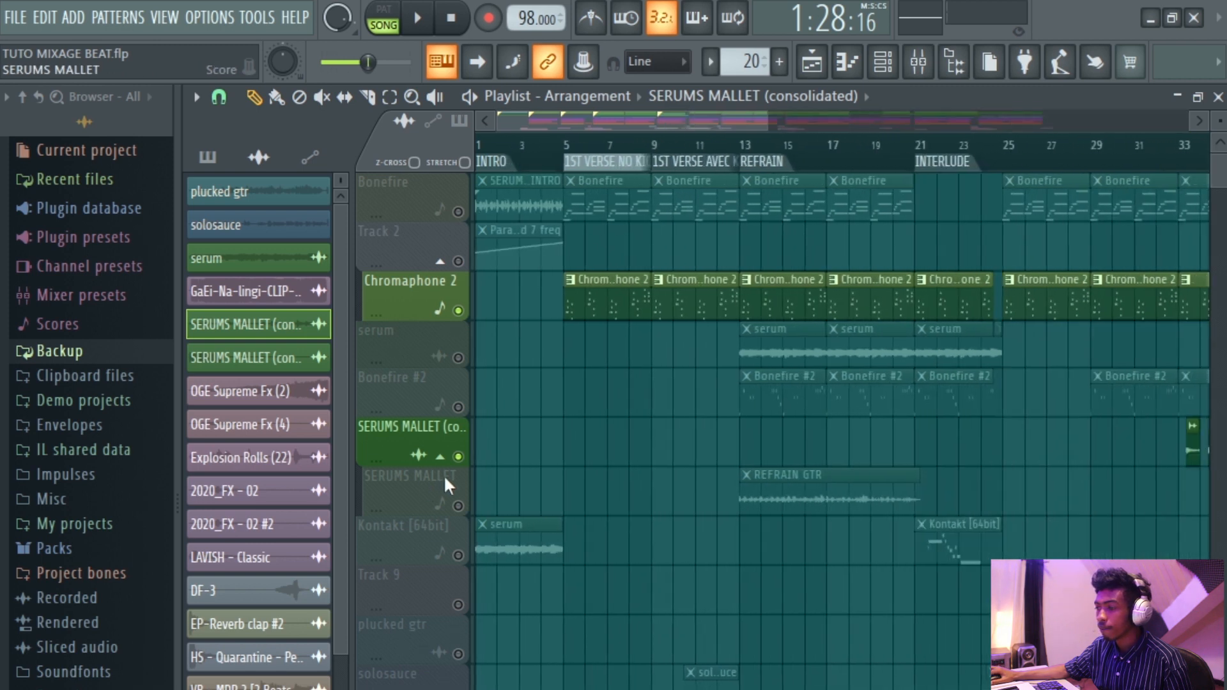
Select the plucked gtr, solosauce and REFRAIN GTR channels and route them to consecutive mixer inserts starting at 21.
click(883, 62)
scroll(745, 255, up, 4)
click(746, 294)
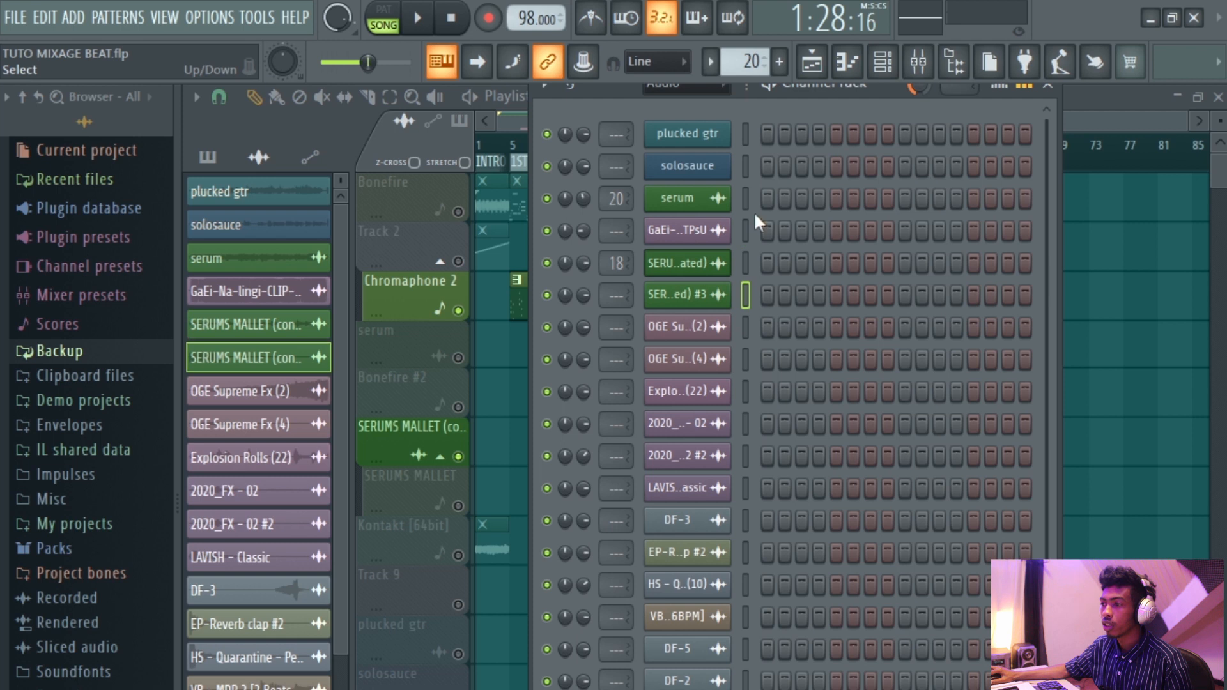
click(746, 133)
scroll(819, 340, down, 5)
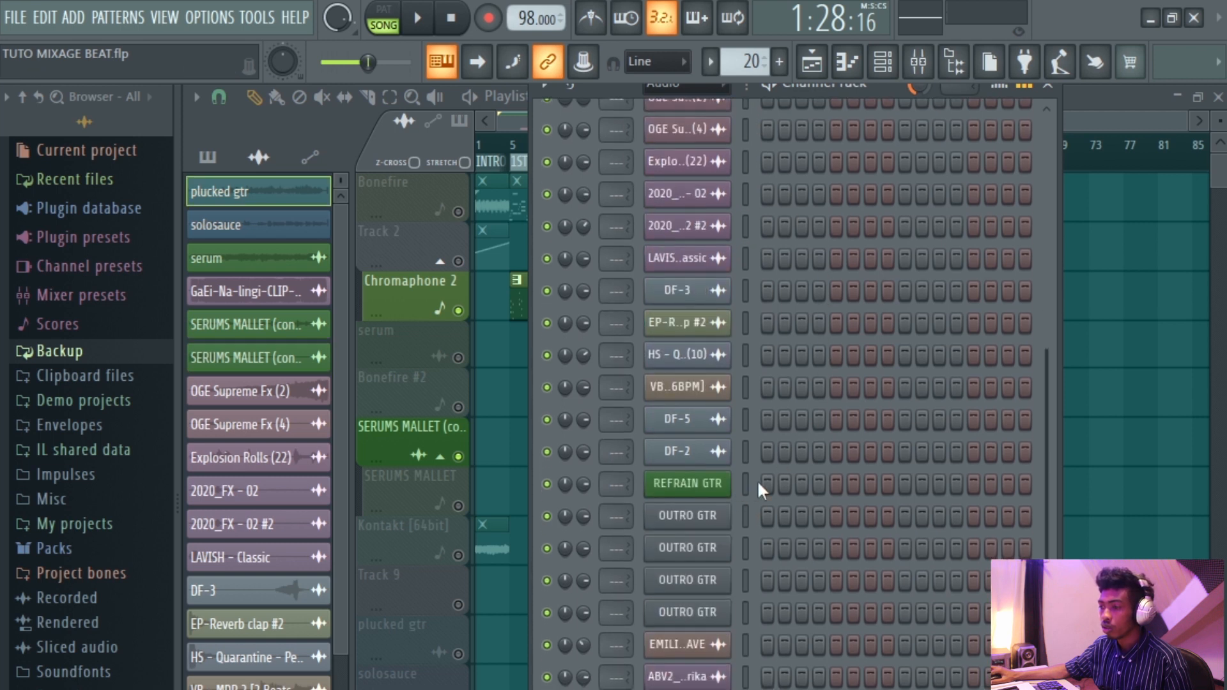
scroll(810, 436, up, 5)
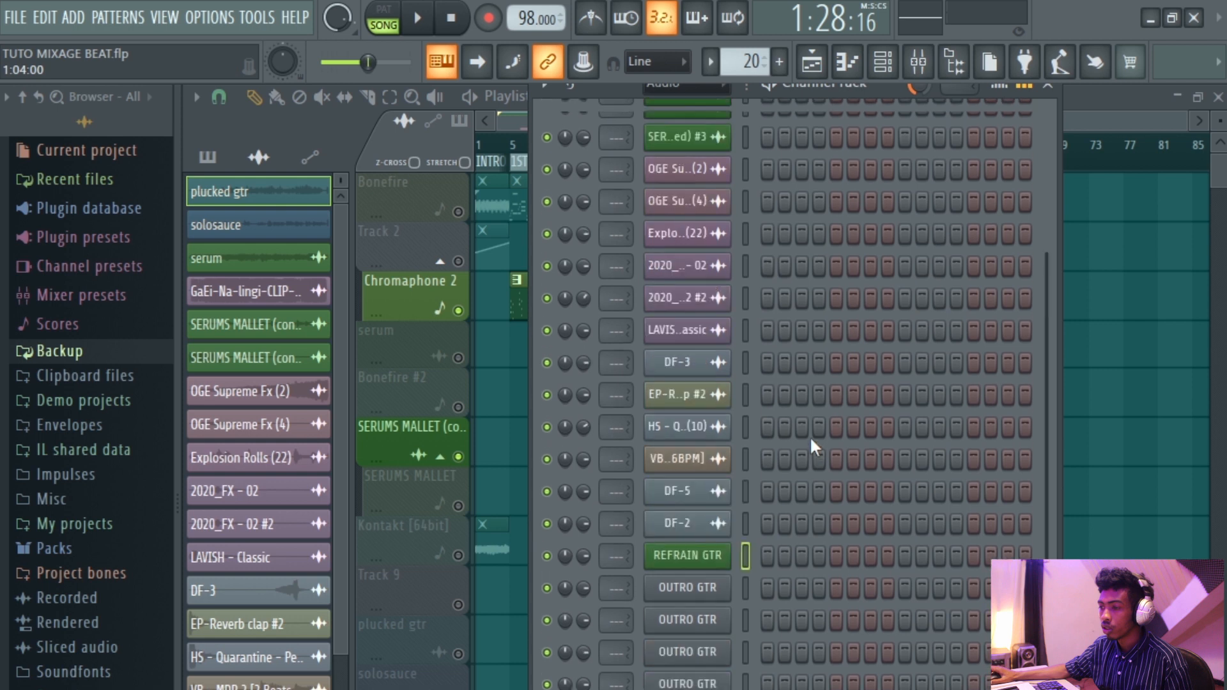
scroll(810, 436, down, 5)
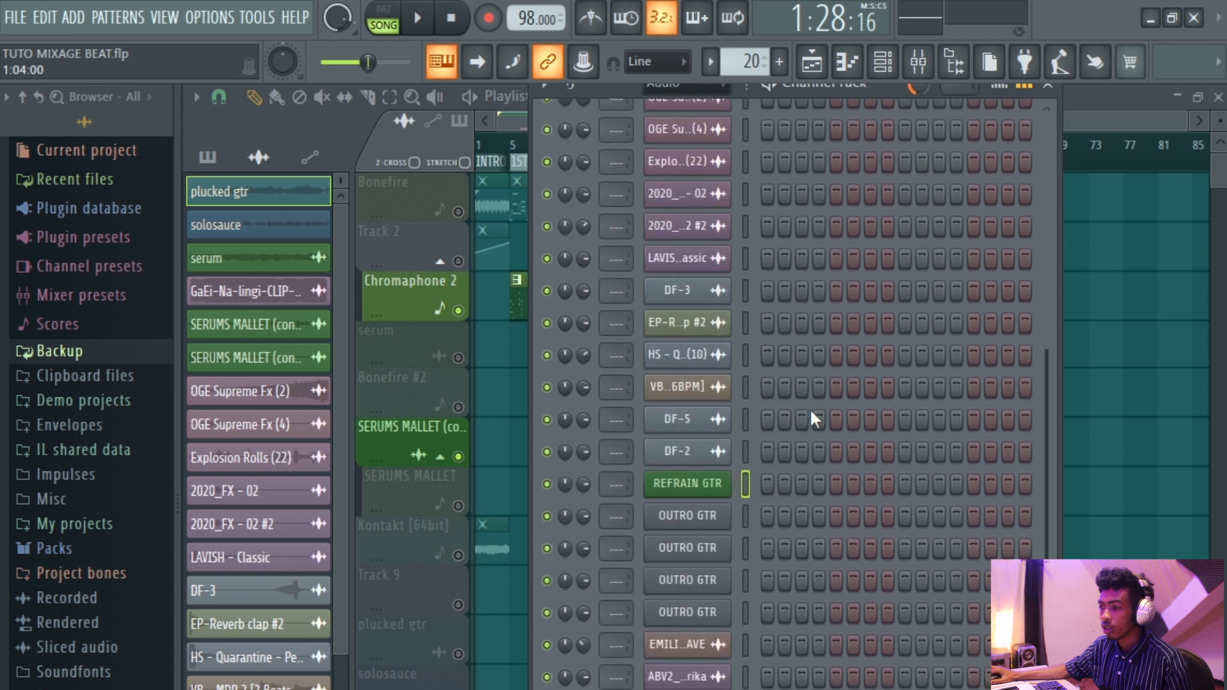
click(918, 62)
right_click(679, 263)
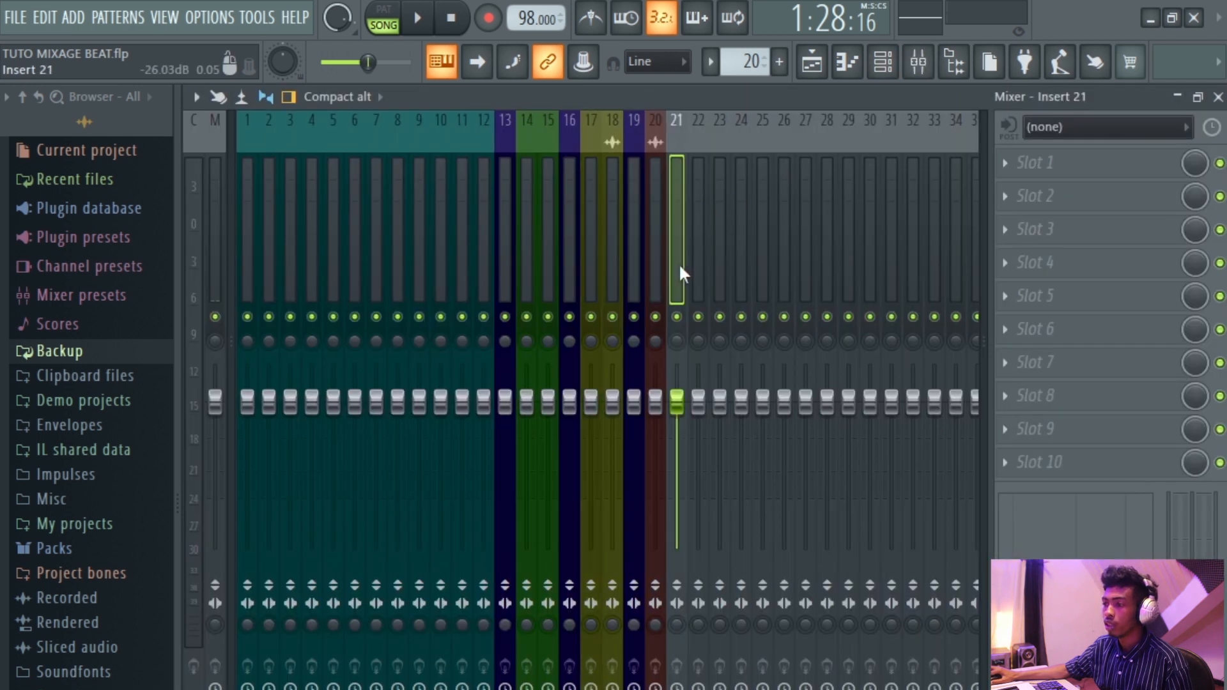
mouse_move(758, 328)
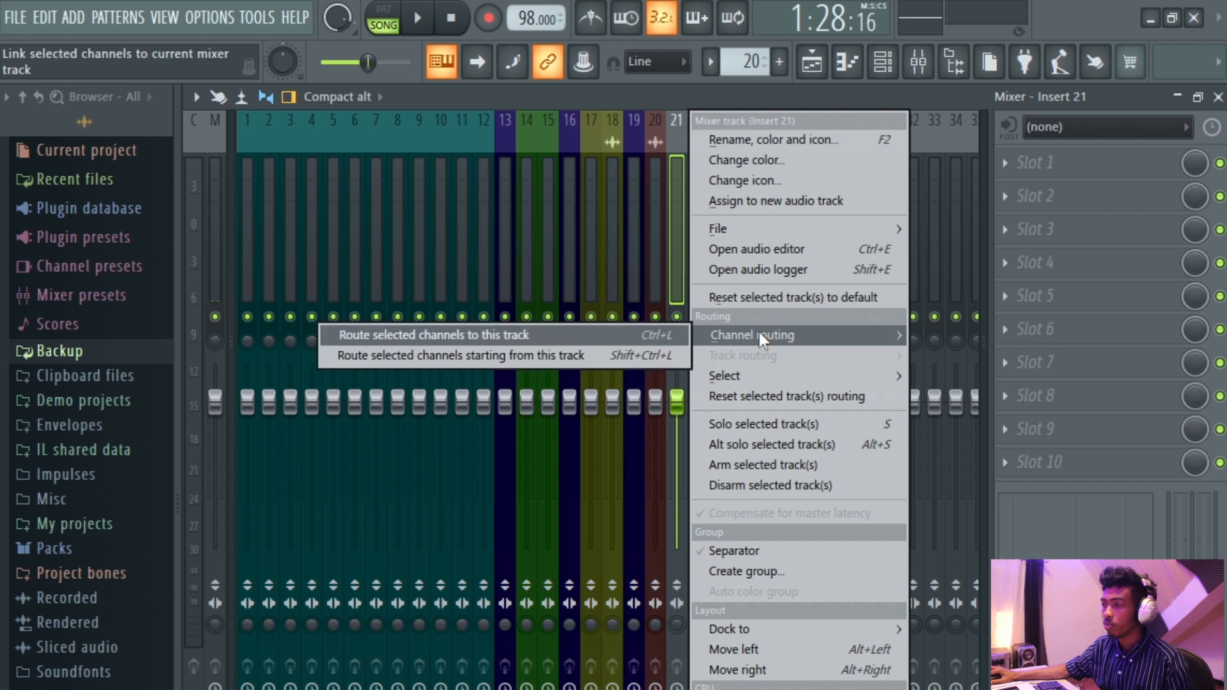
click(621, 358)
Color mixer inserts 21 to 23 red.
drag(717, 278, 681, 285)
right_click(681, 286)
click(774, 163)
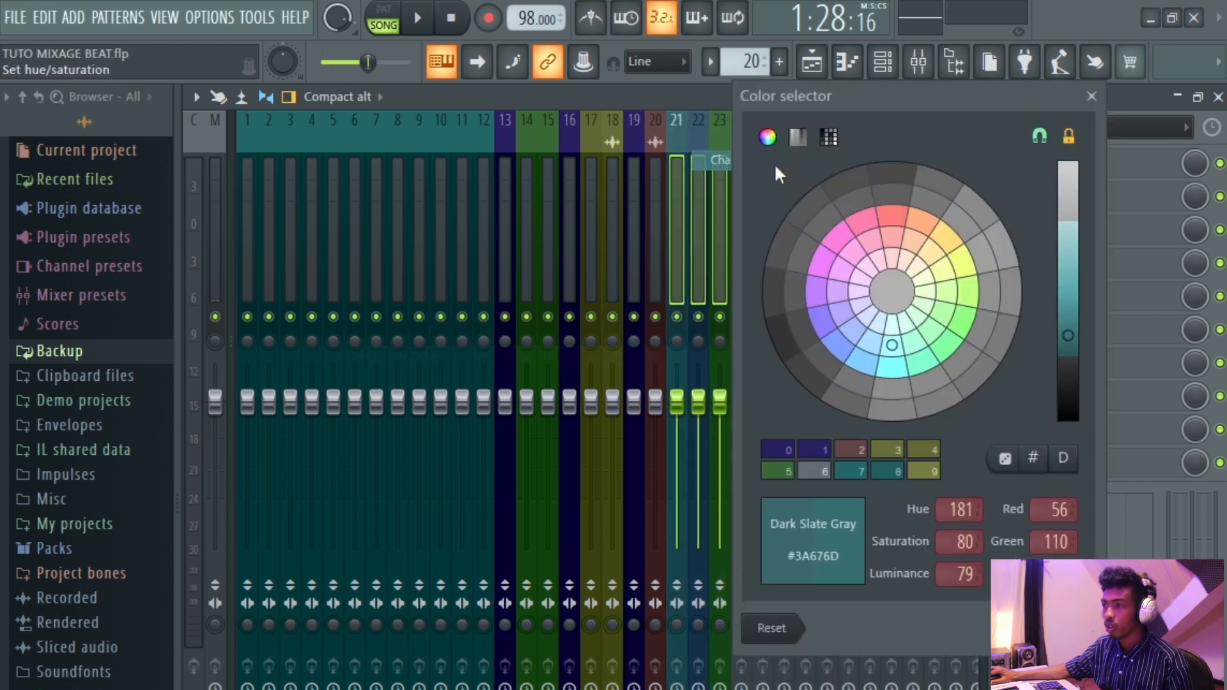
click(870, 244)
click(1064, 628)
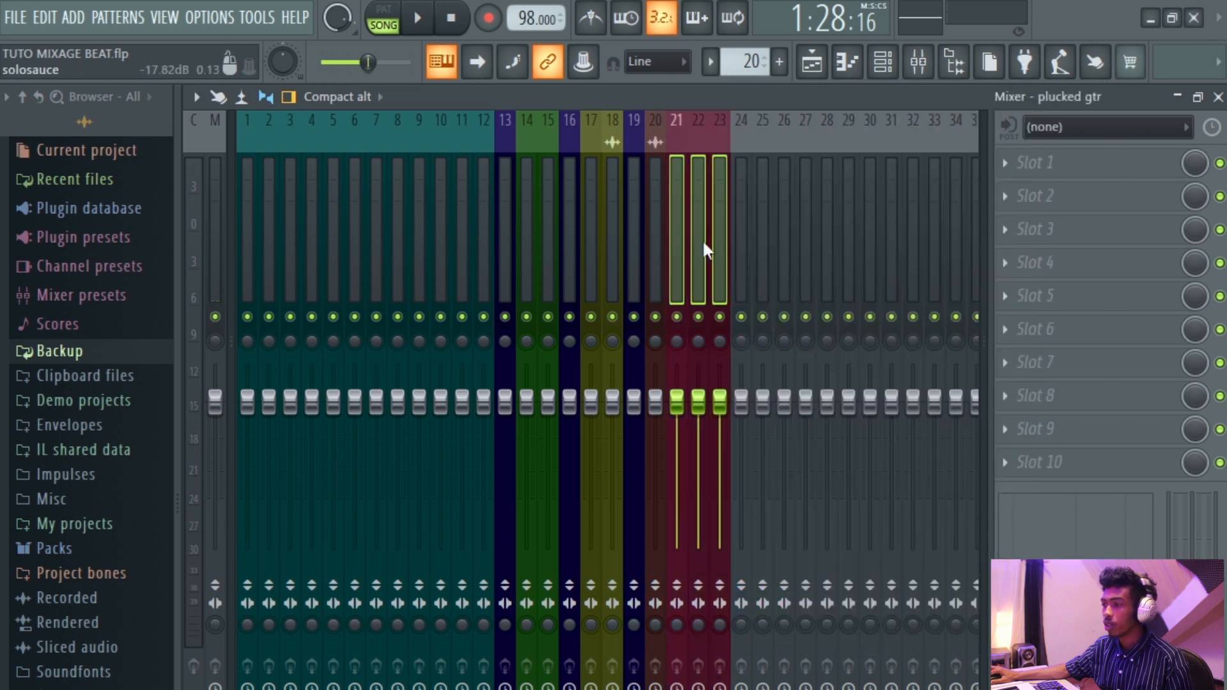
Color mixer insert 24 Dark Slate Blue.
click(740, 264)
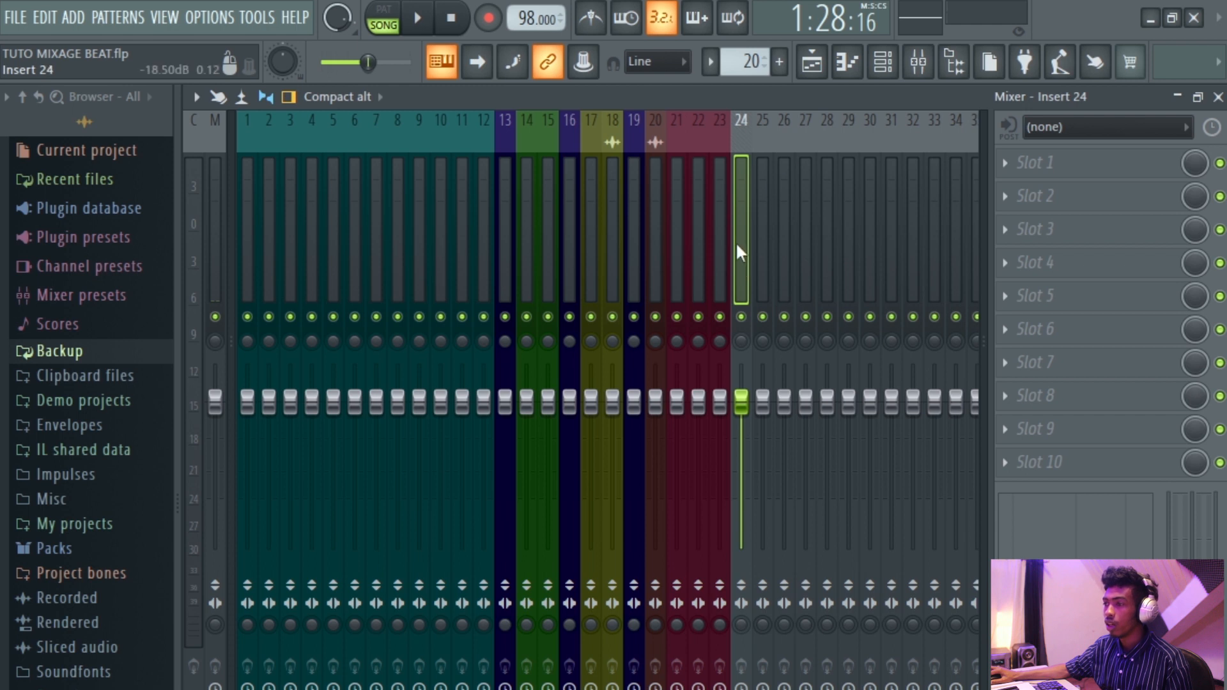
right_click(735, 241)
click(795, 166)
click(875, 452)
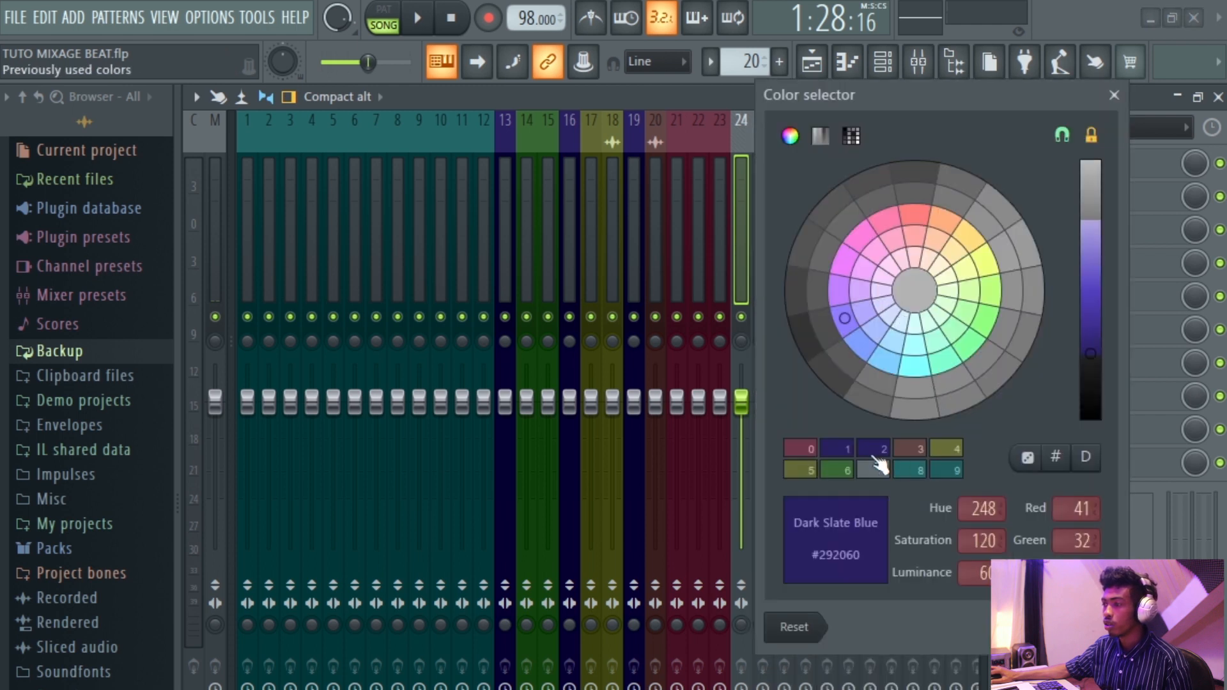
click(1087, 627)
Rename mixer insert 24 to GTR BUS.
right_click(743, 262)
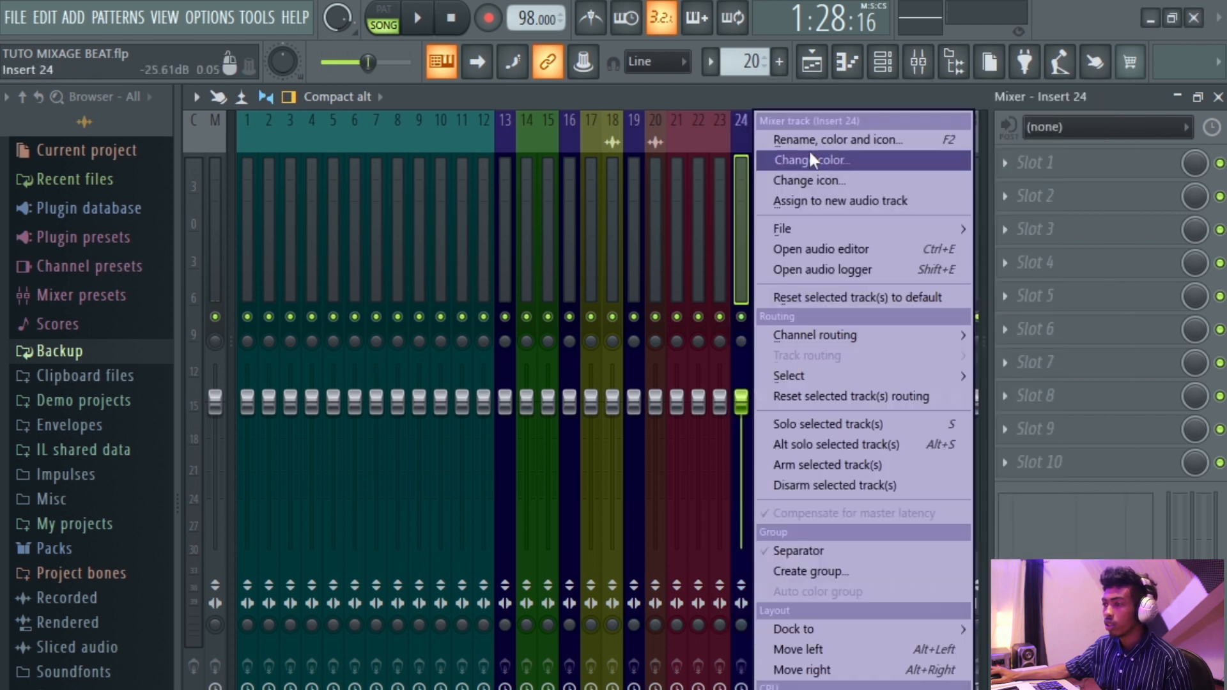
click(807, 155)
text(GTR)
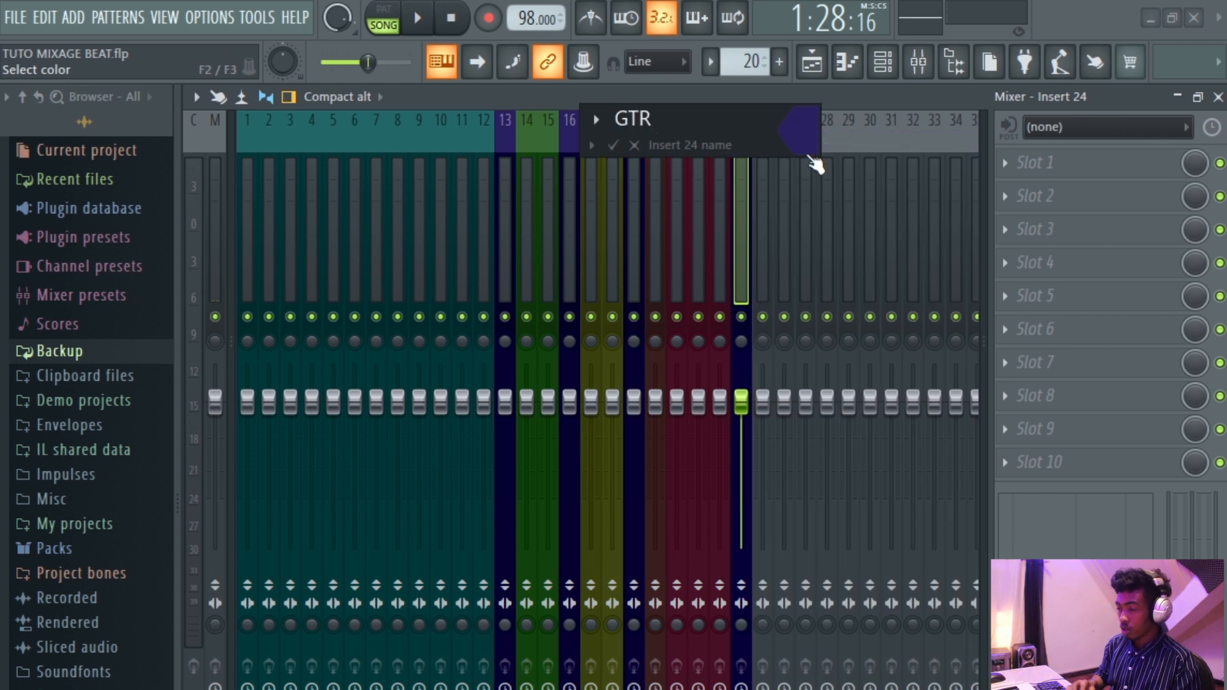
text( BUS)
key(Return)
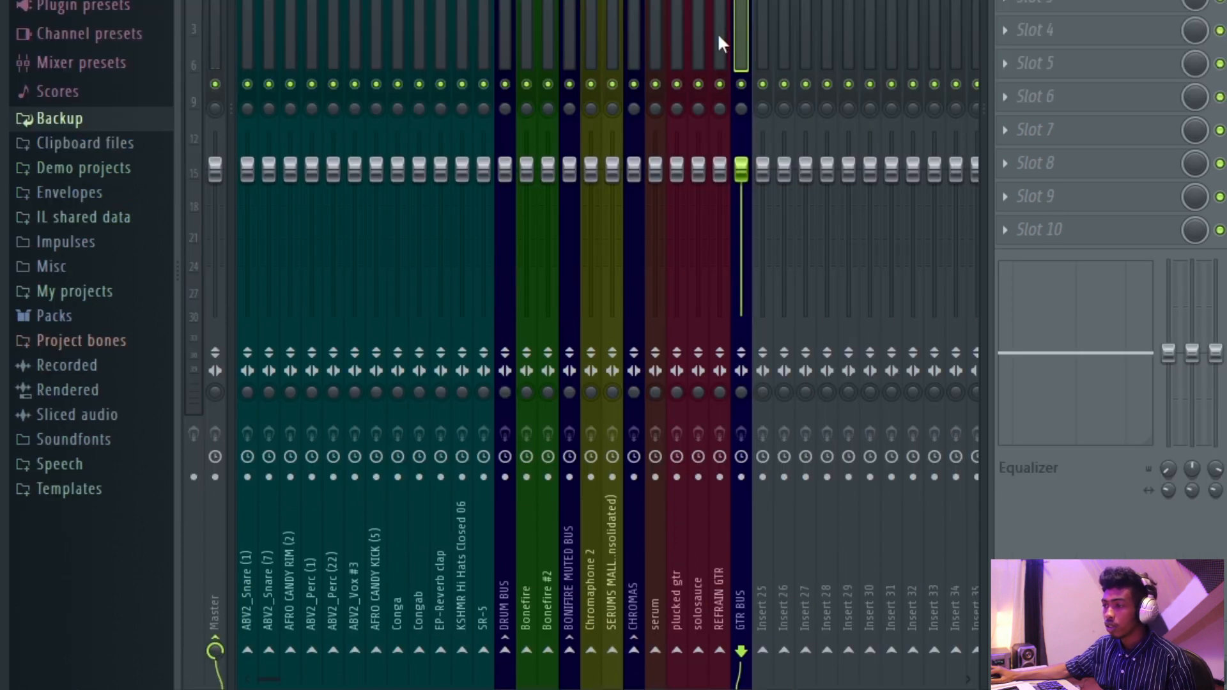
Route the plucked gtr, solosauce and REFRAIN GTR inserts (21 to 23) only to the GTR BUS.
drag(718, 38, 689, 48)
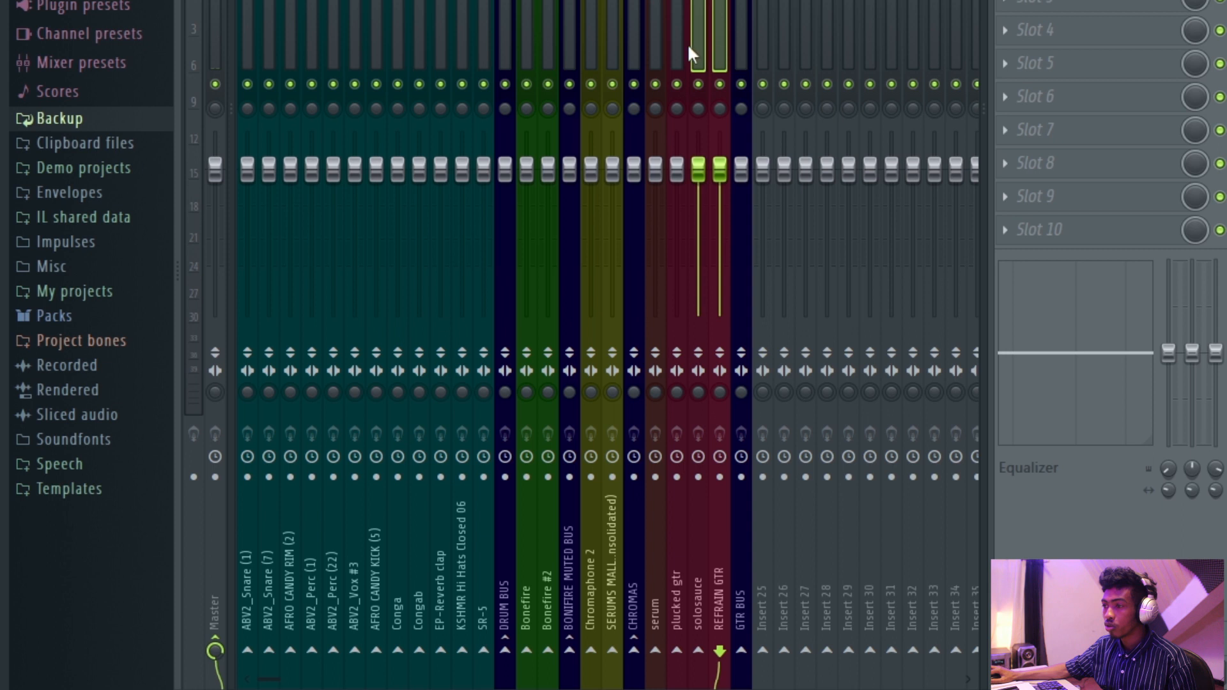
right_click(748, 651)
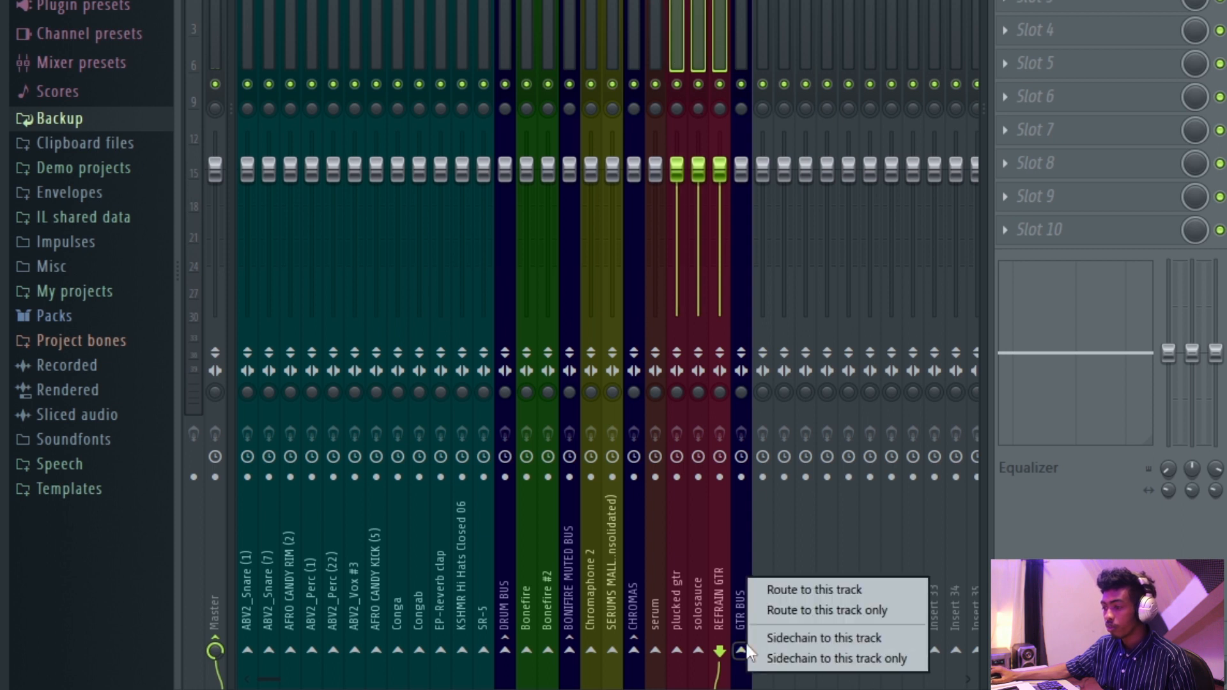
click(791, 608)
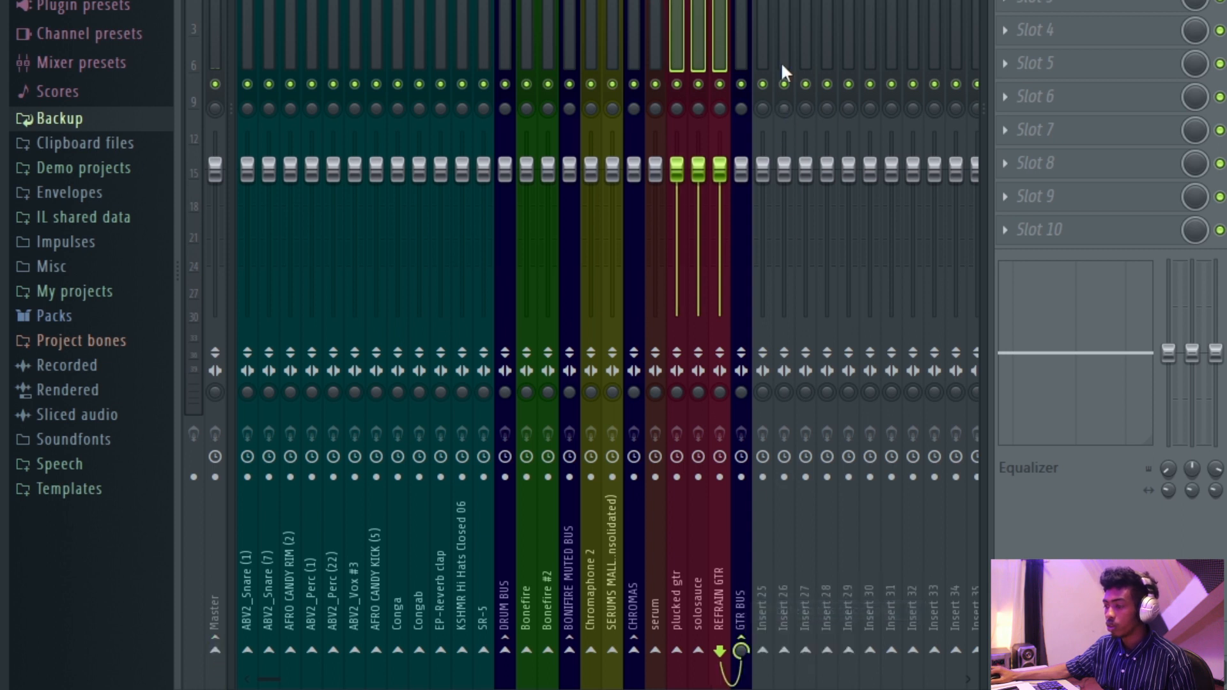
Switch to the playlist, scroll through the arrangement tracks and start playback.
click(745, 39)
key(F9)
scroll(630, 96, down, 1)
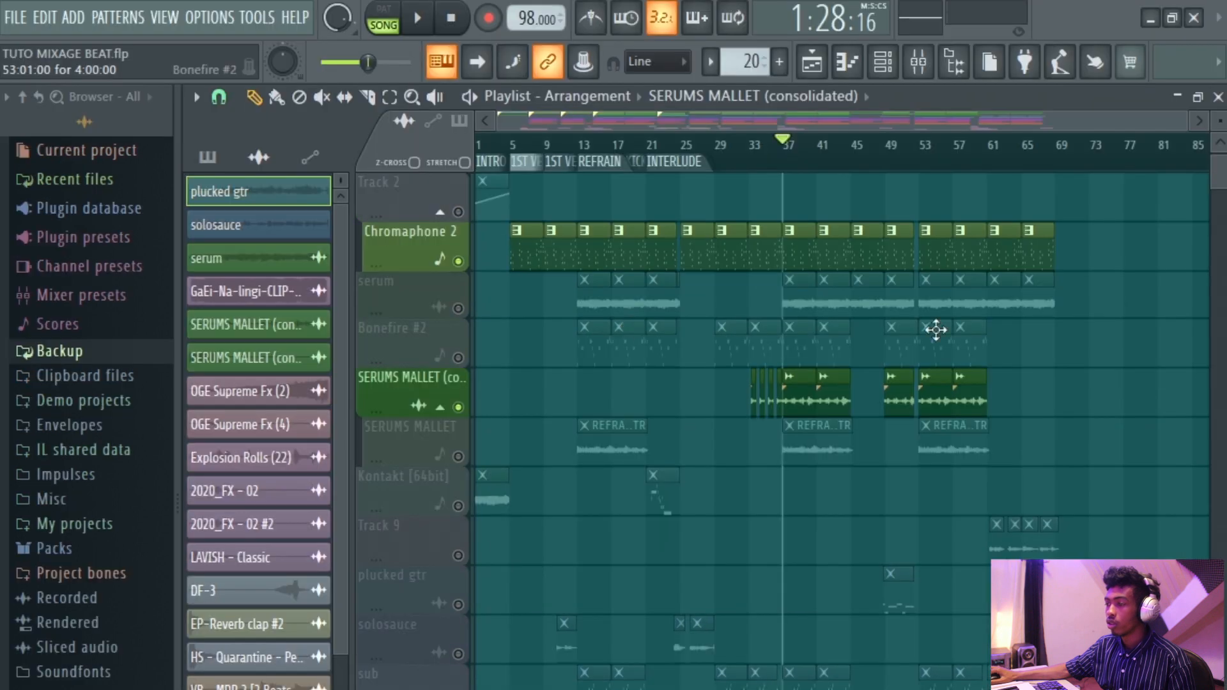
scroll(937, 97, down, 4)
scroll(831, 96, up, 4)
scroll(825, 326, down, 4)
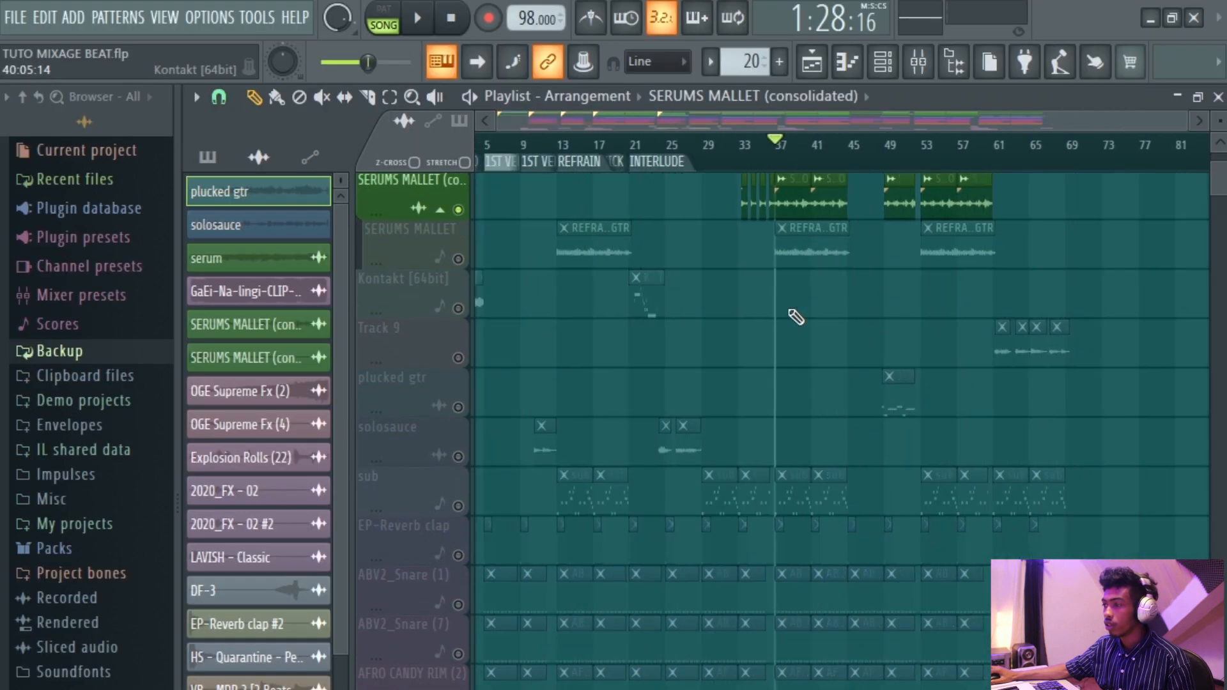
scroll(996, 363, up, 5)
scroll(882, 356, up, 6)
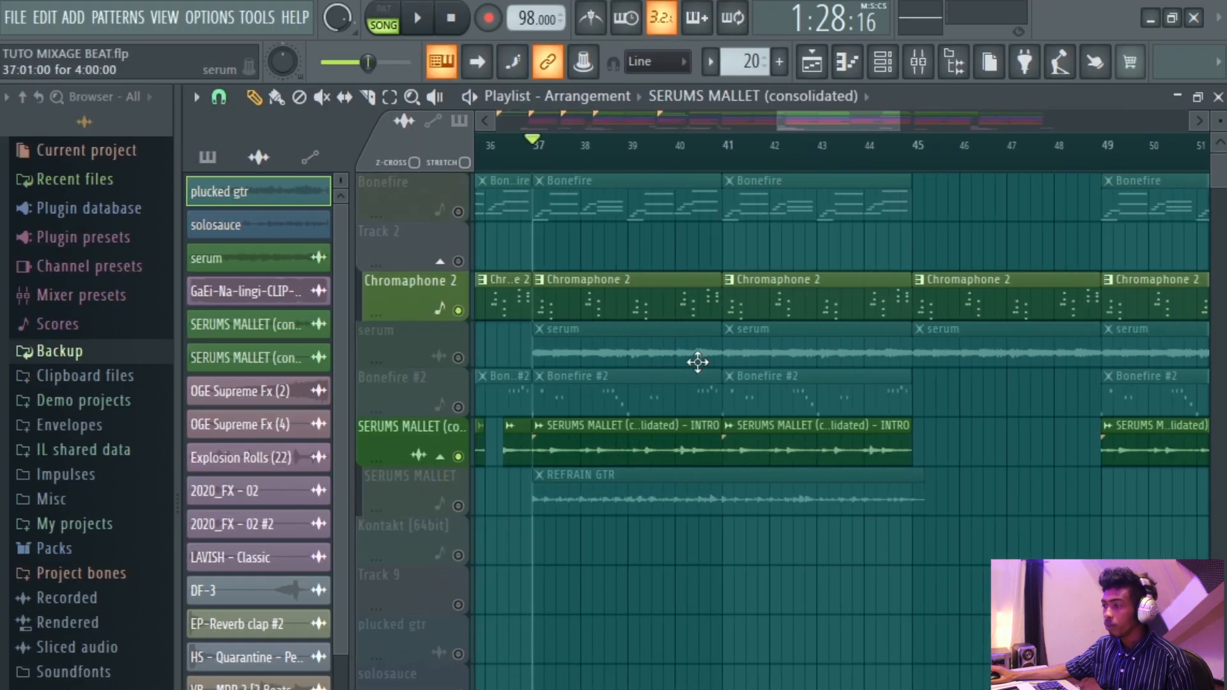
scroll(679, 263, down, 5)
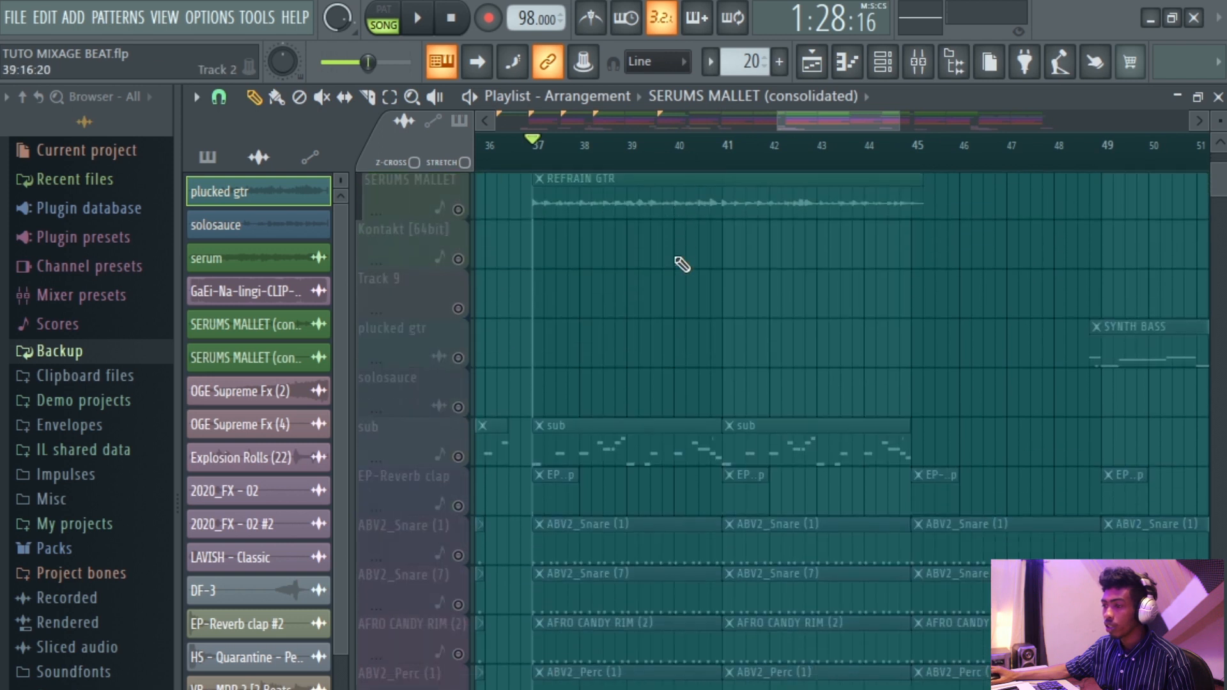
key(space)
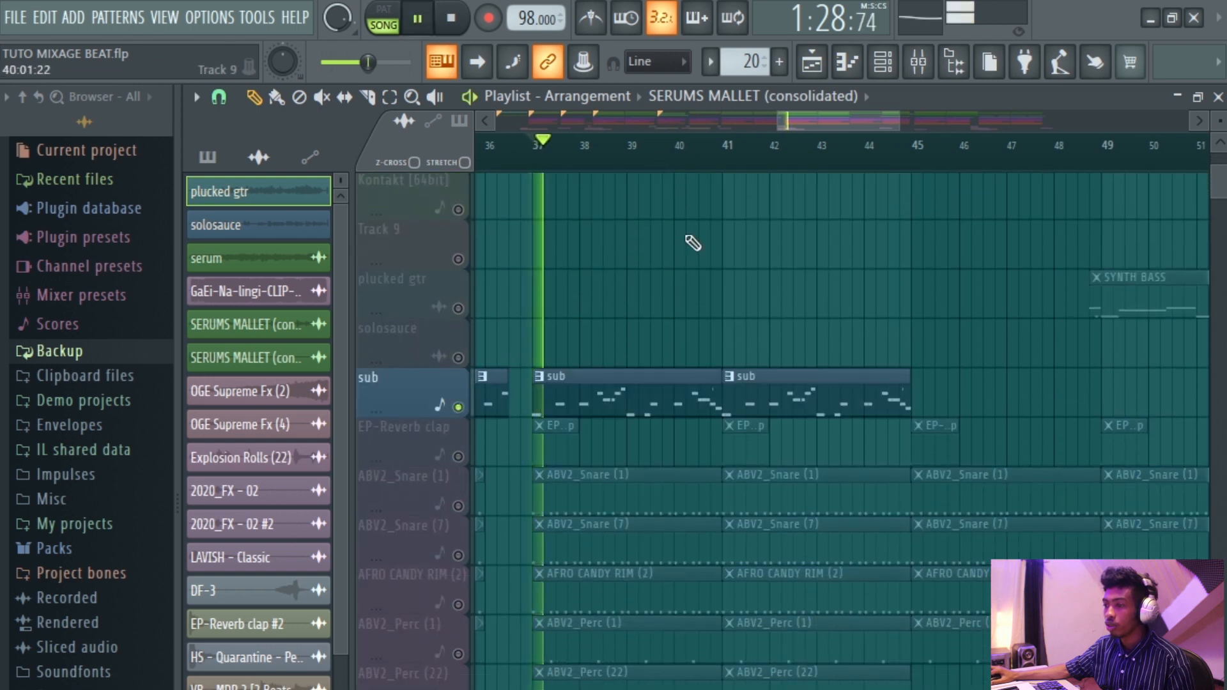
Select the SubBoomBass and LAVISH - Long channels and route them to consecutive mixer inserts starting at insert 25.
click(889, 69)
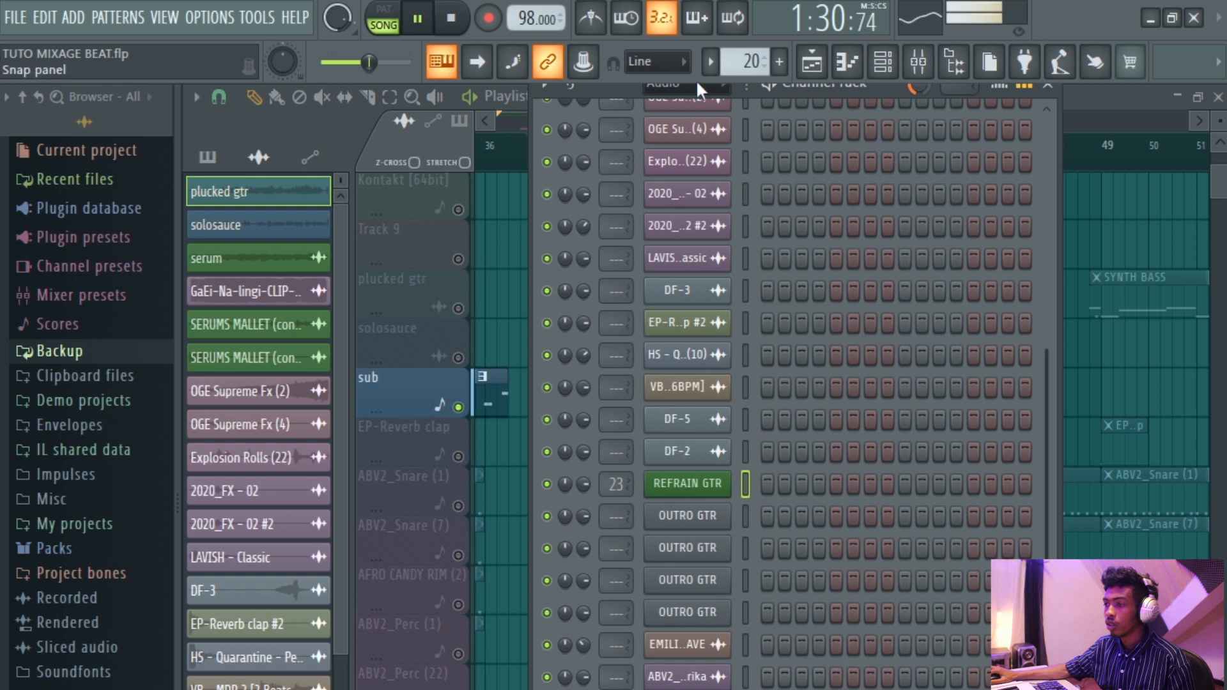
click(697, 84)
click(698, 167)
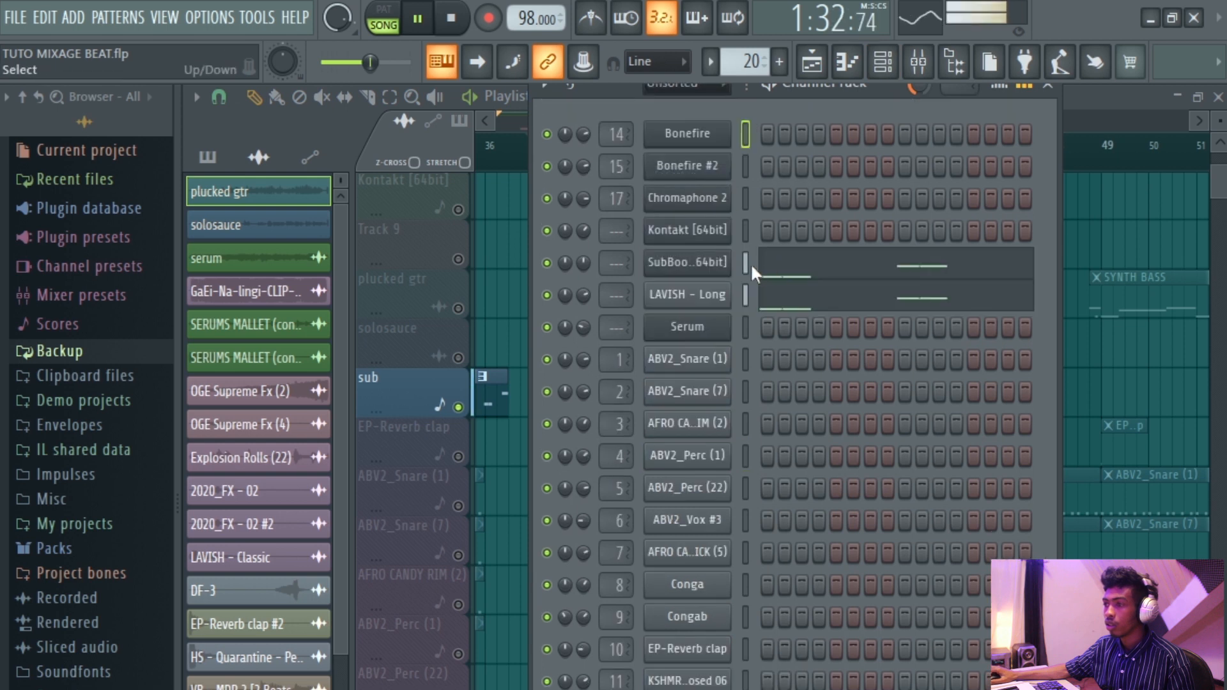
key(space)
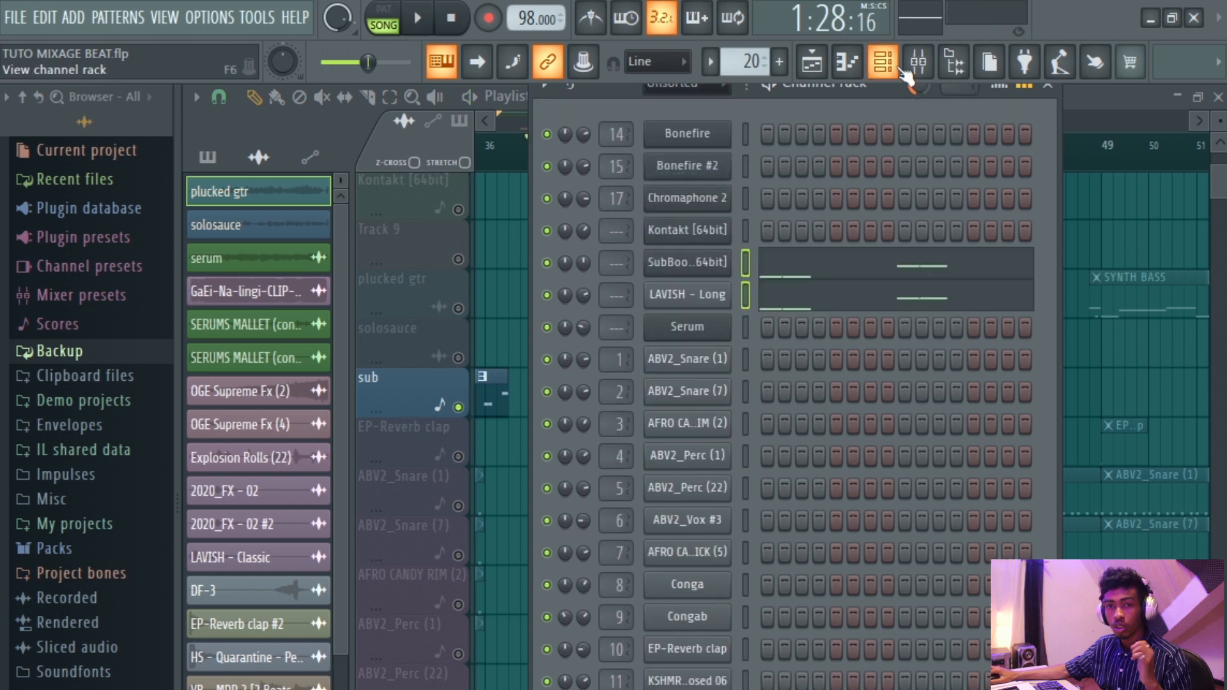
click(927, 68)
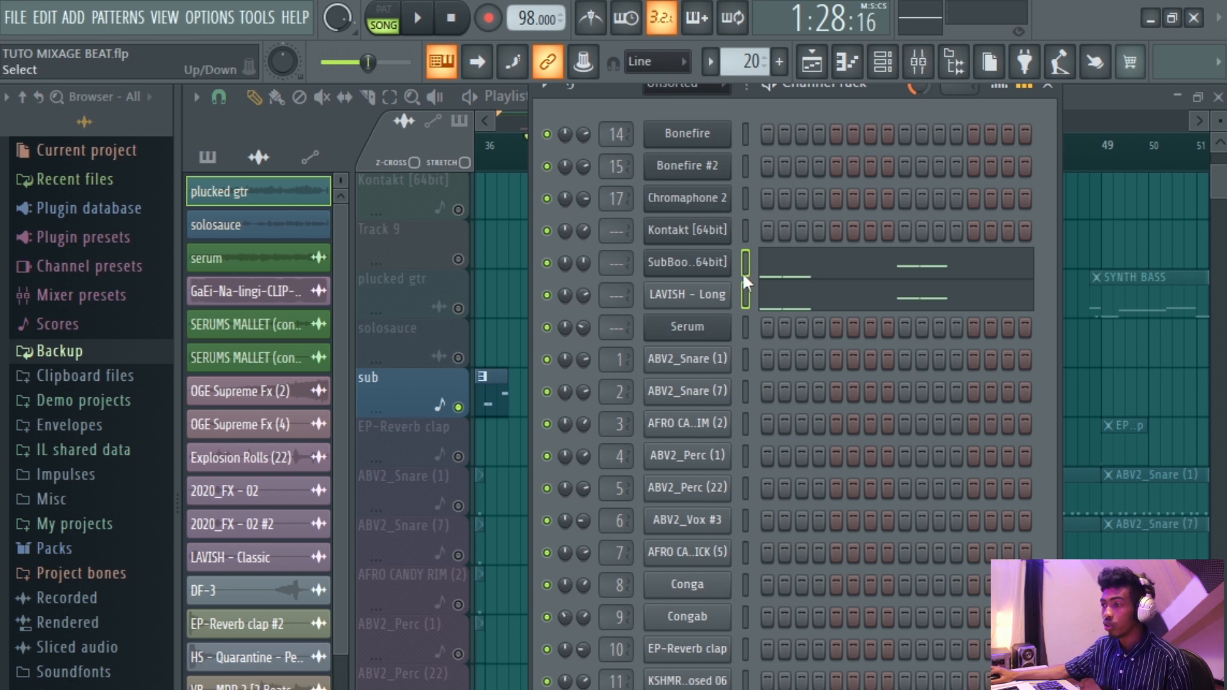
click(918, 64)
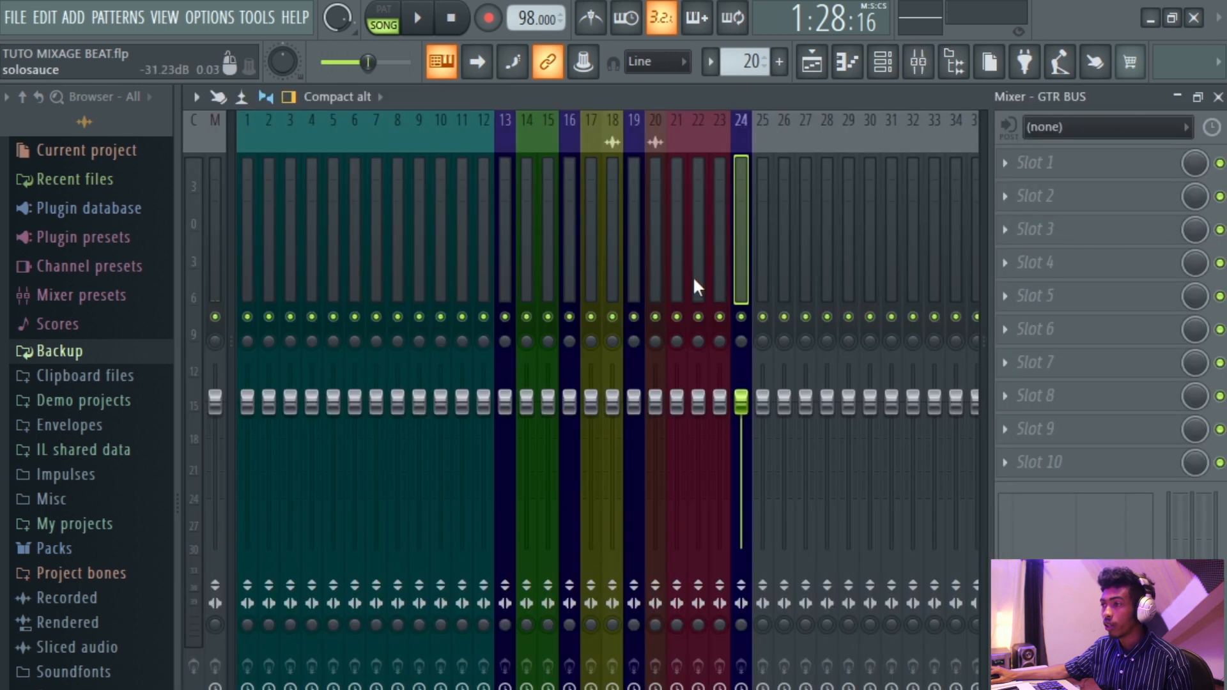
click(756, 263)
right_click(757, 263)
mouse_move(815, 331)
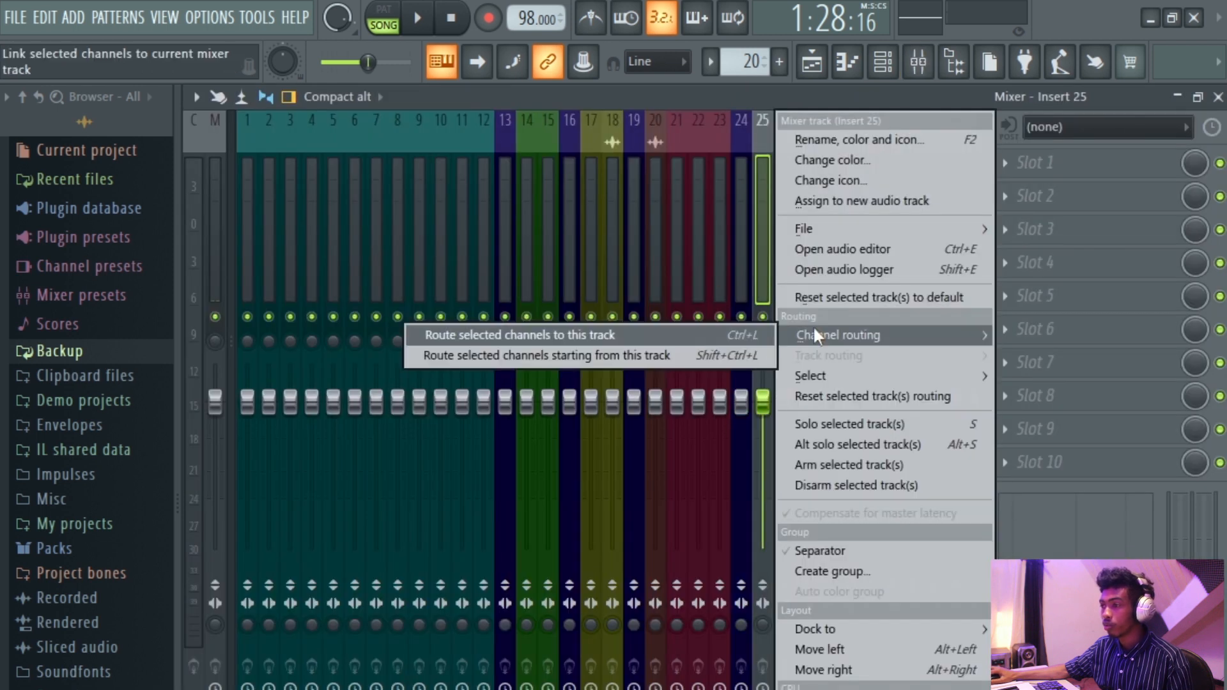
click(690, 356)
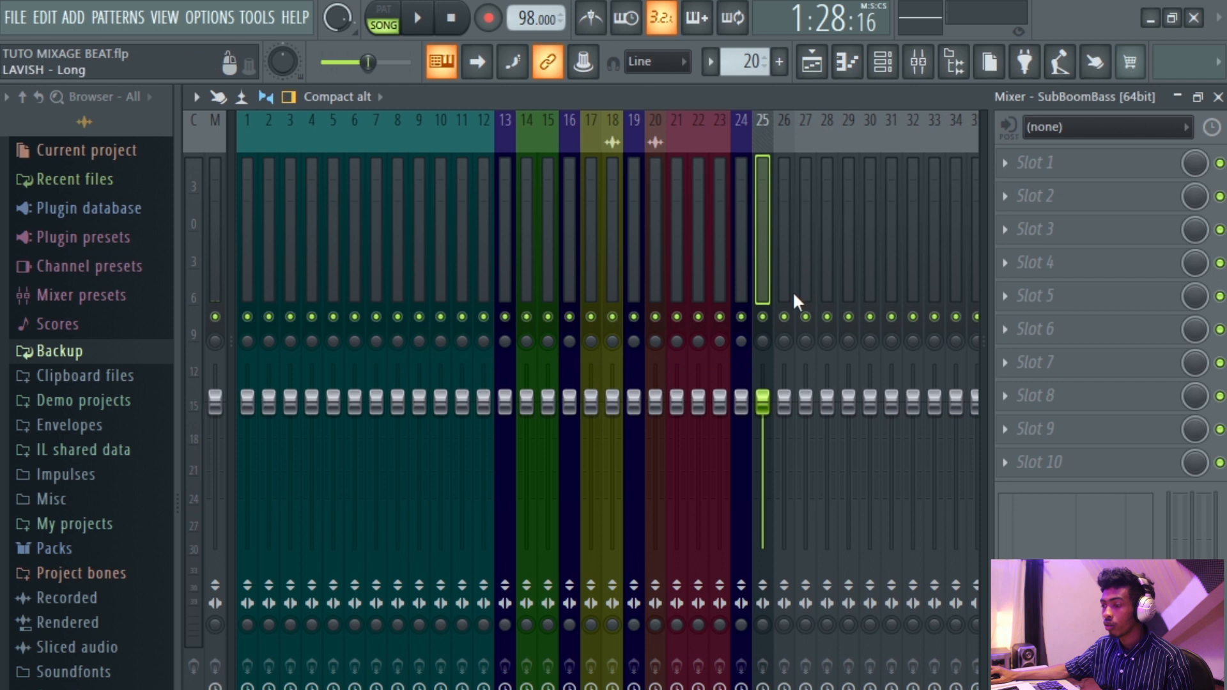
key(space)
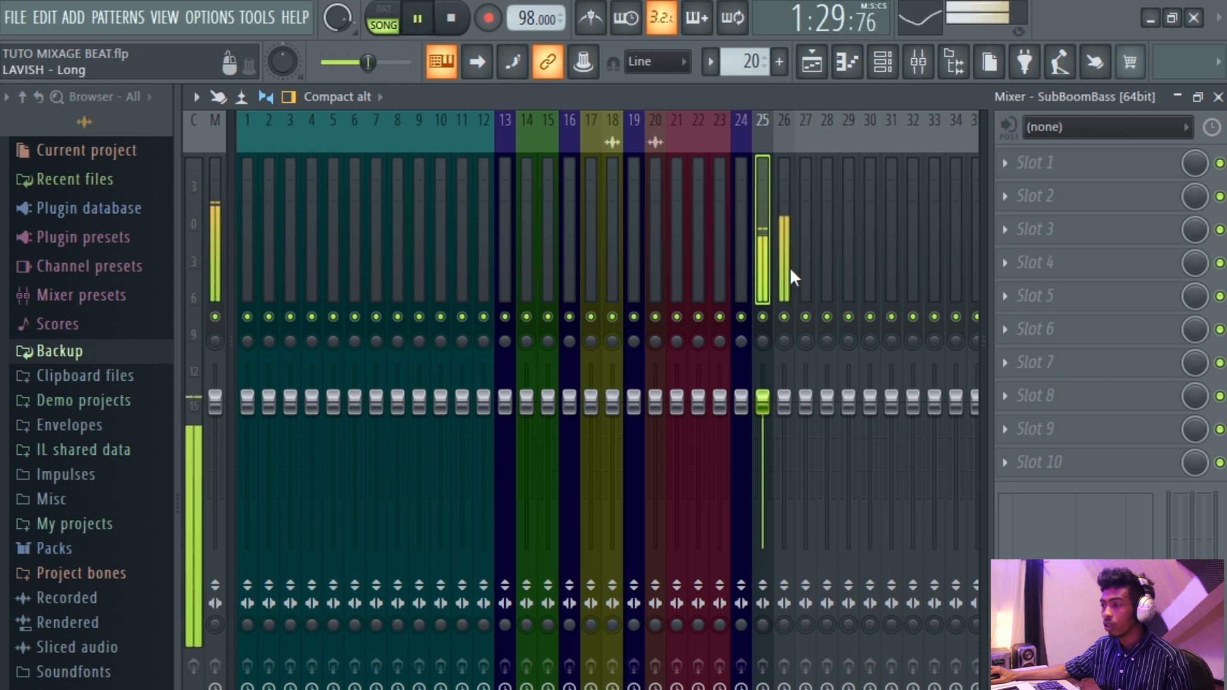
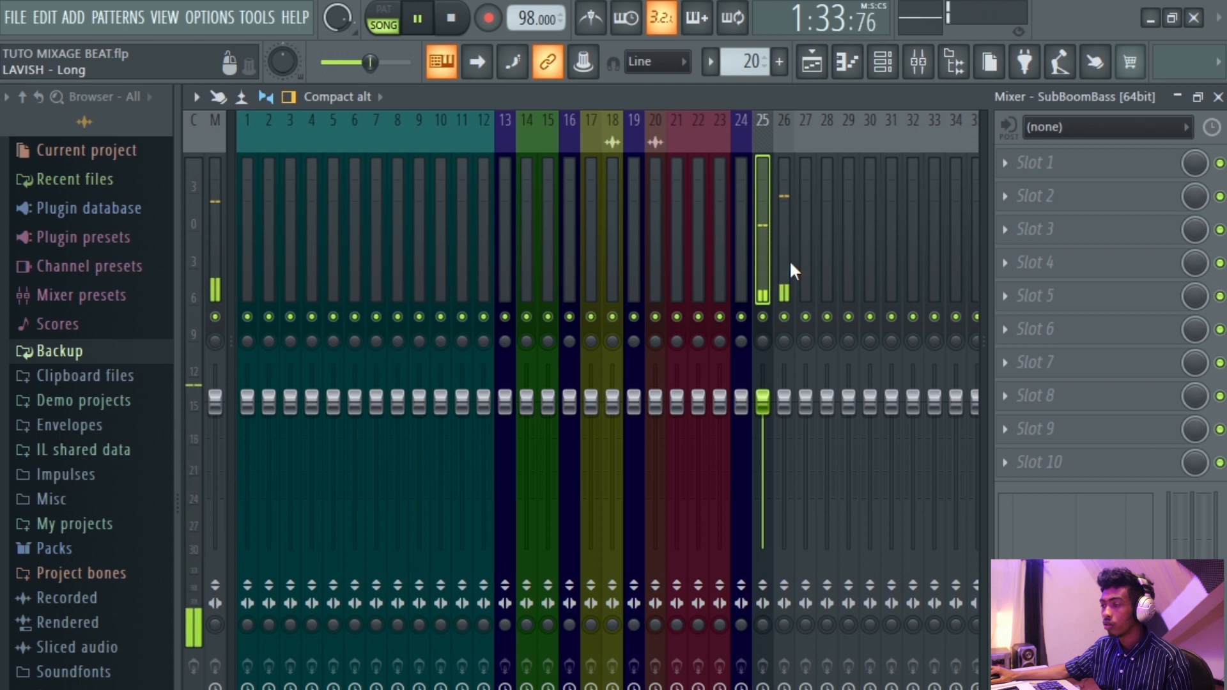
Color mixer inserts 25 and 26 Dark Slate Blue (#503569).
key(space)
ctrl+click(781, 275)
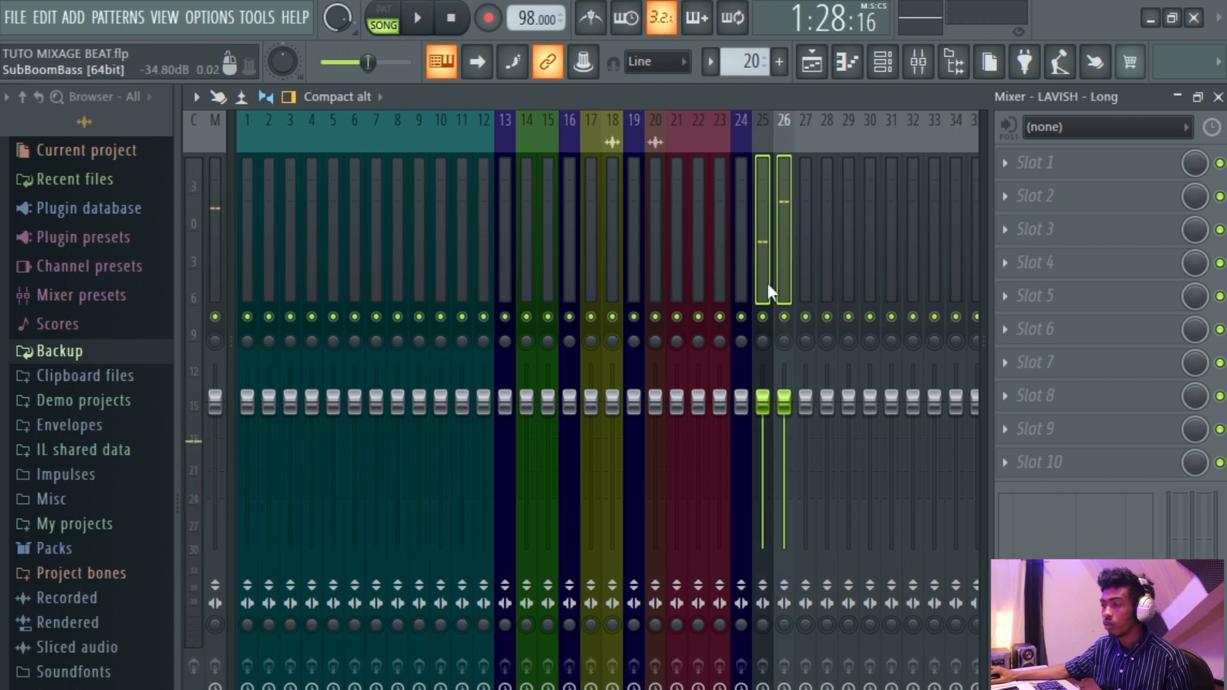
right_click(768, 285)
click(822, 160)
click(890, 283)
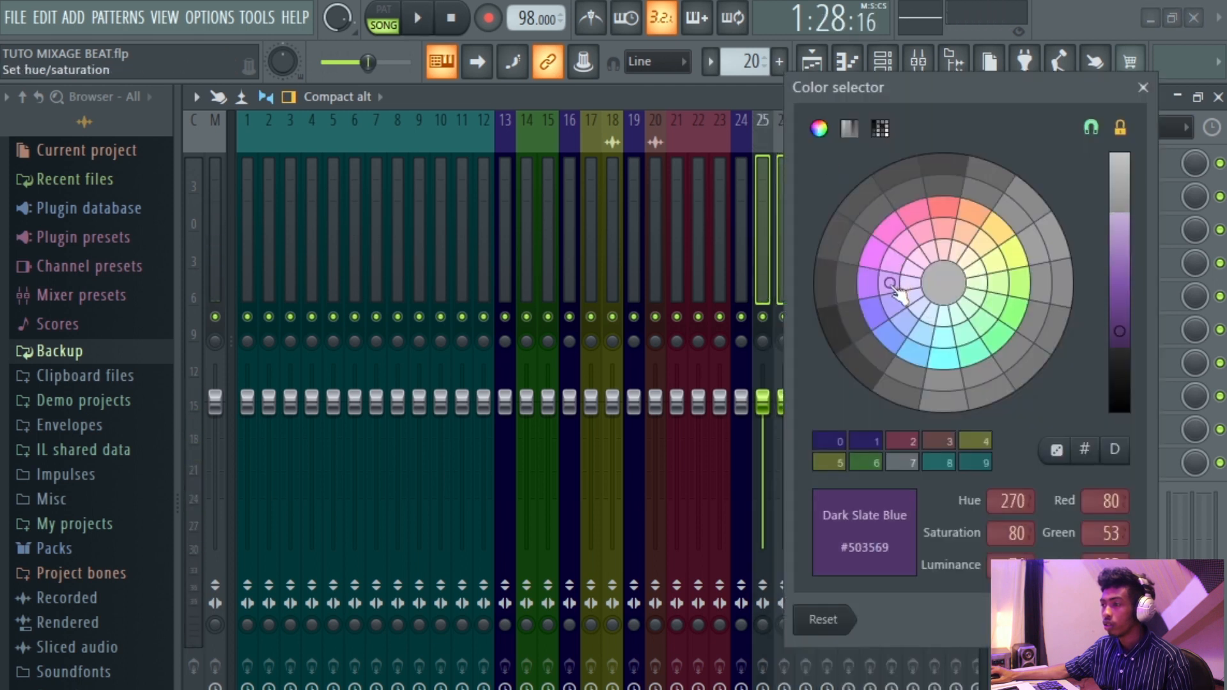
click(1125, 620)
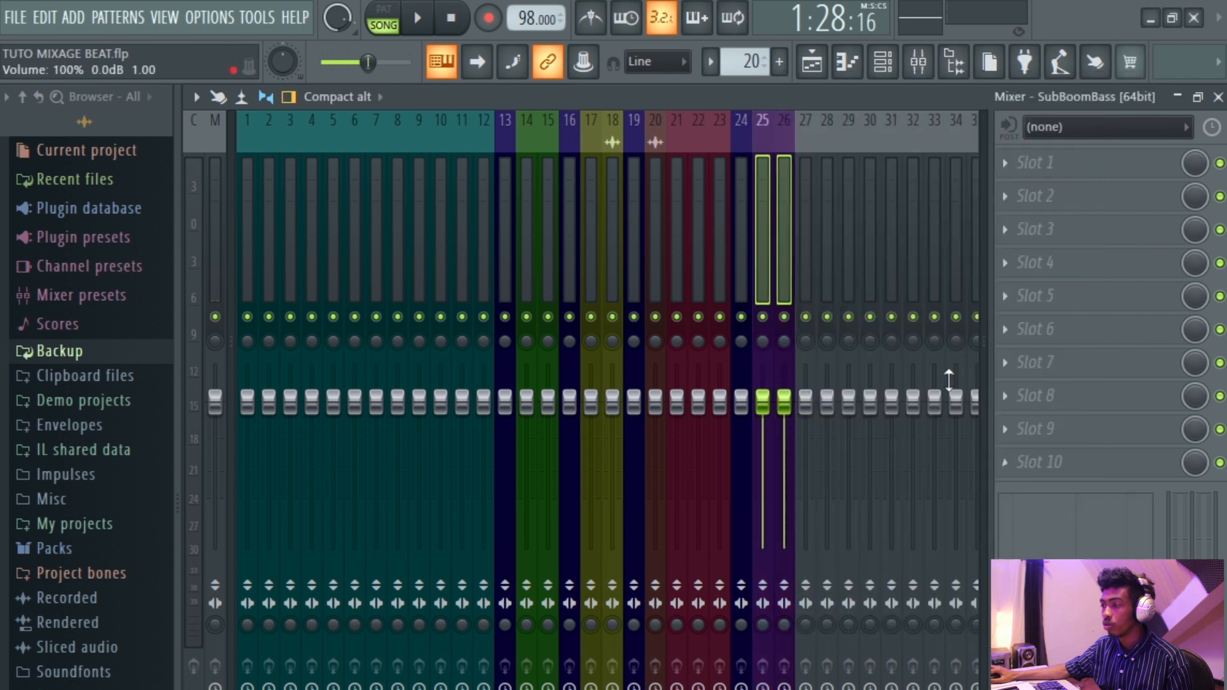
Color mixer insert 27 dark slate blue (#292060).
click(801, 266)
right_click(801, 265)
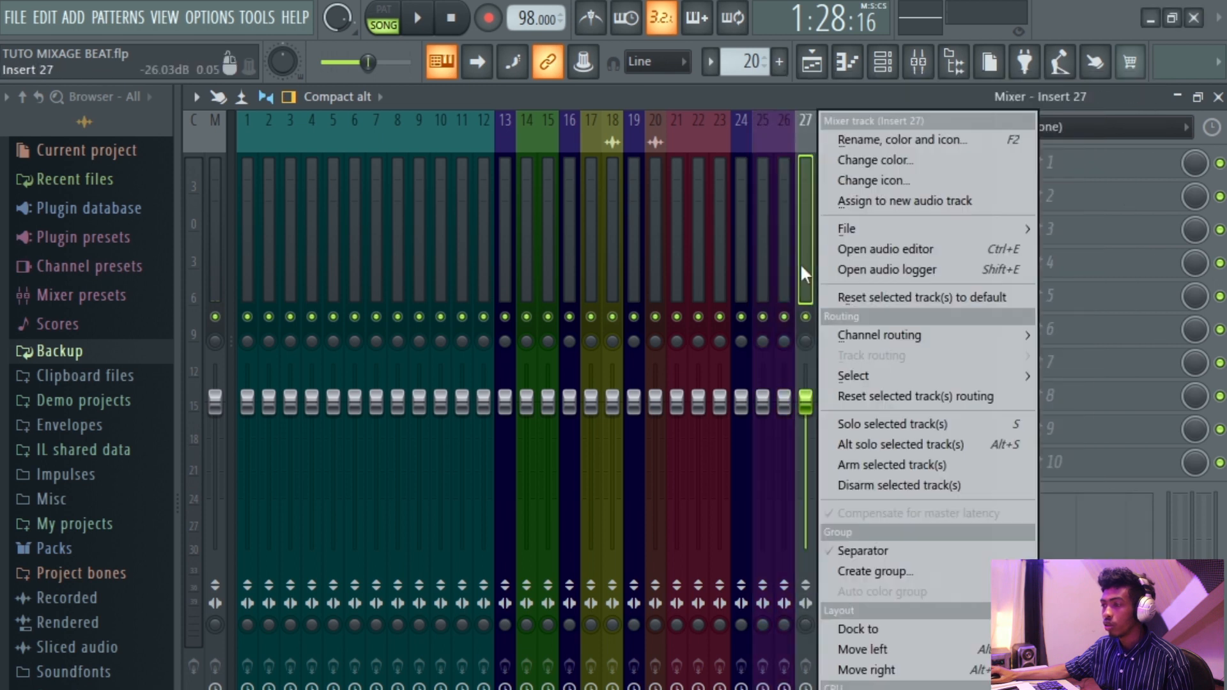
click(885, 159)
click(967, 443)
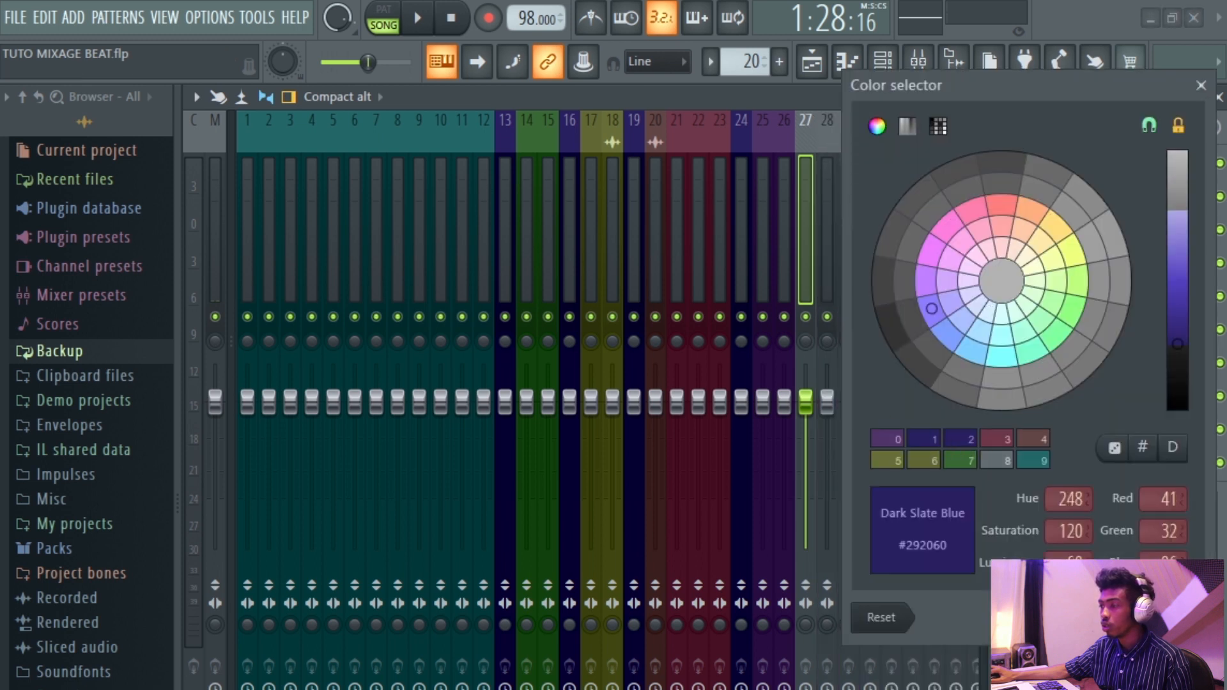
click(1178, 617)
Rename mixer insert 27 to BASS BUS.
drag(788, 255, 770, 282)
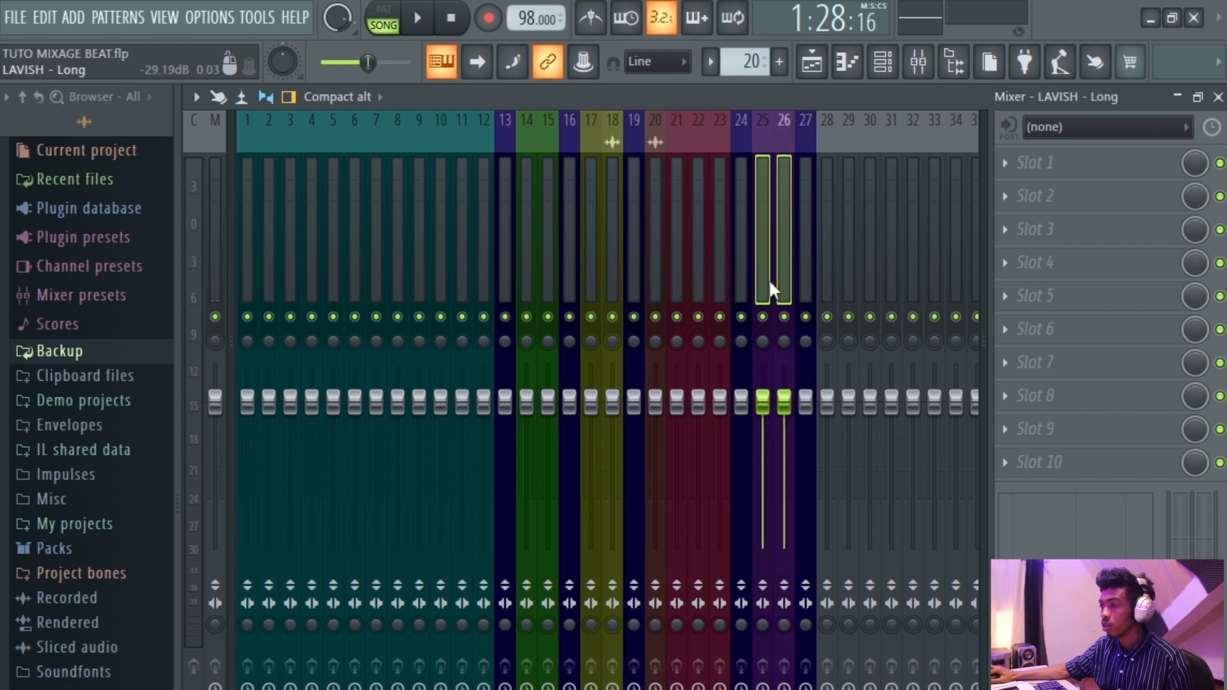
click(803, 202)
right_click(802, 202)
click(864, 139)
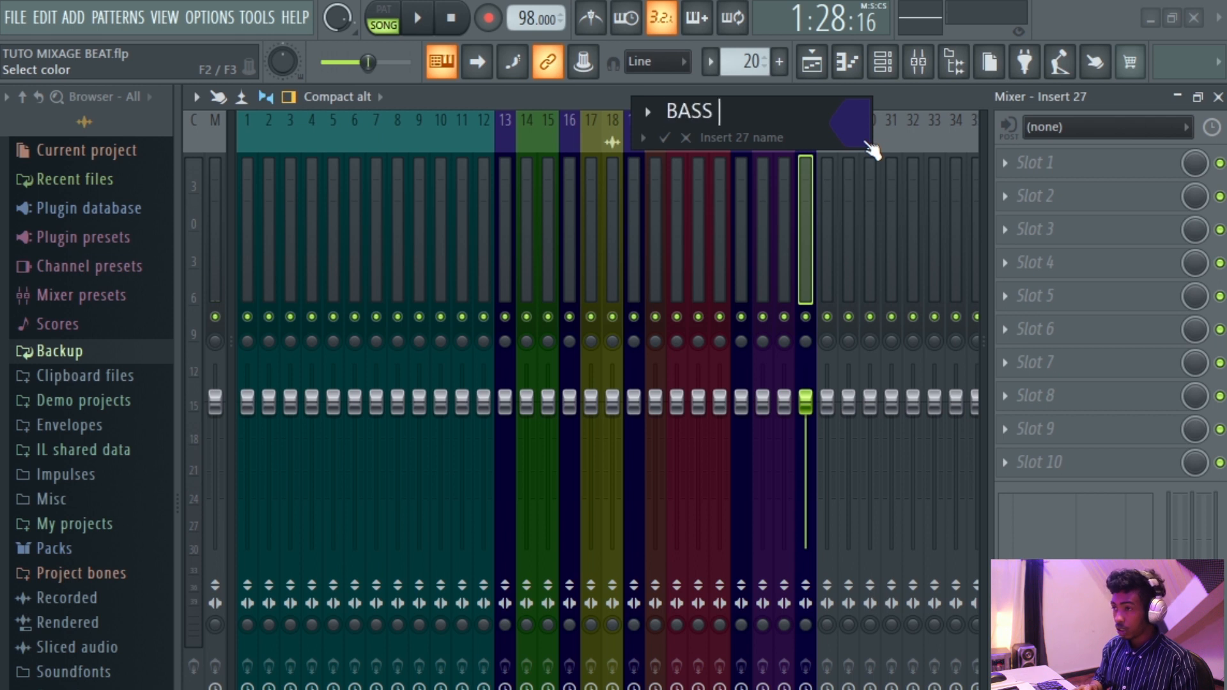
key(Return)
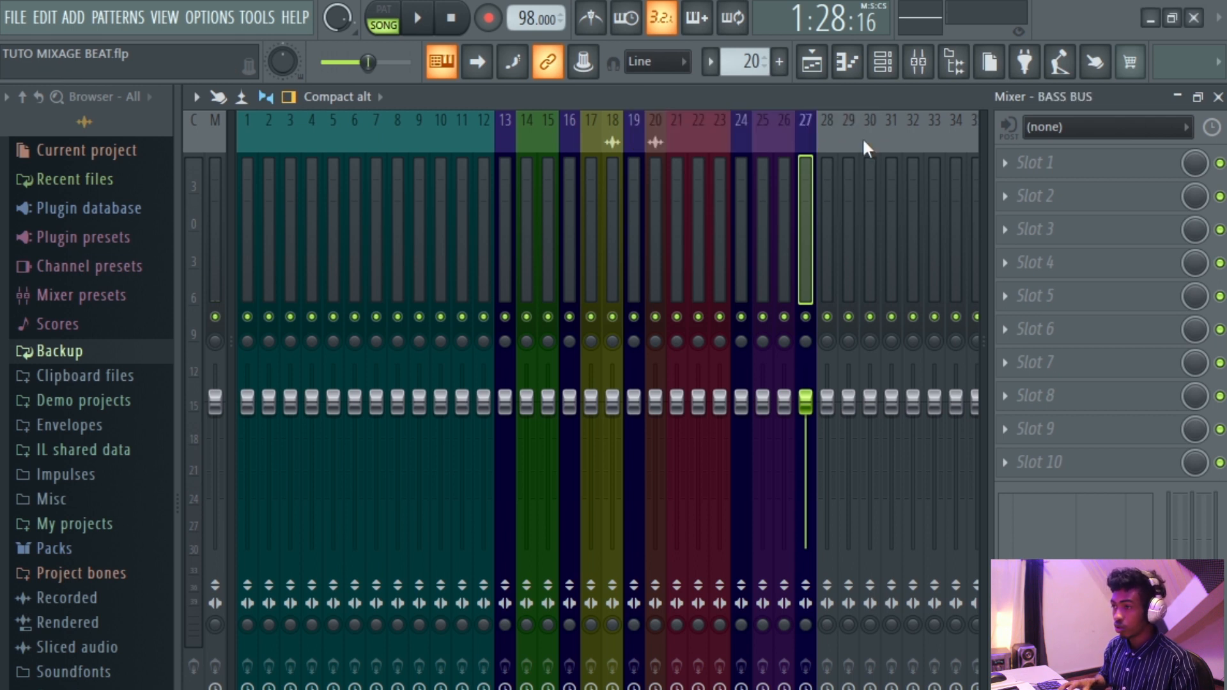
Route the SubBoomBass and LAVISH - Long inserts (25 and 26) only to the BASS BUS.
click(773, 255)
ctrl+click(764, 277)
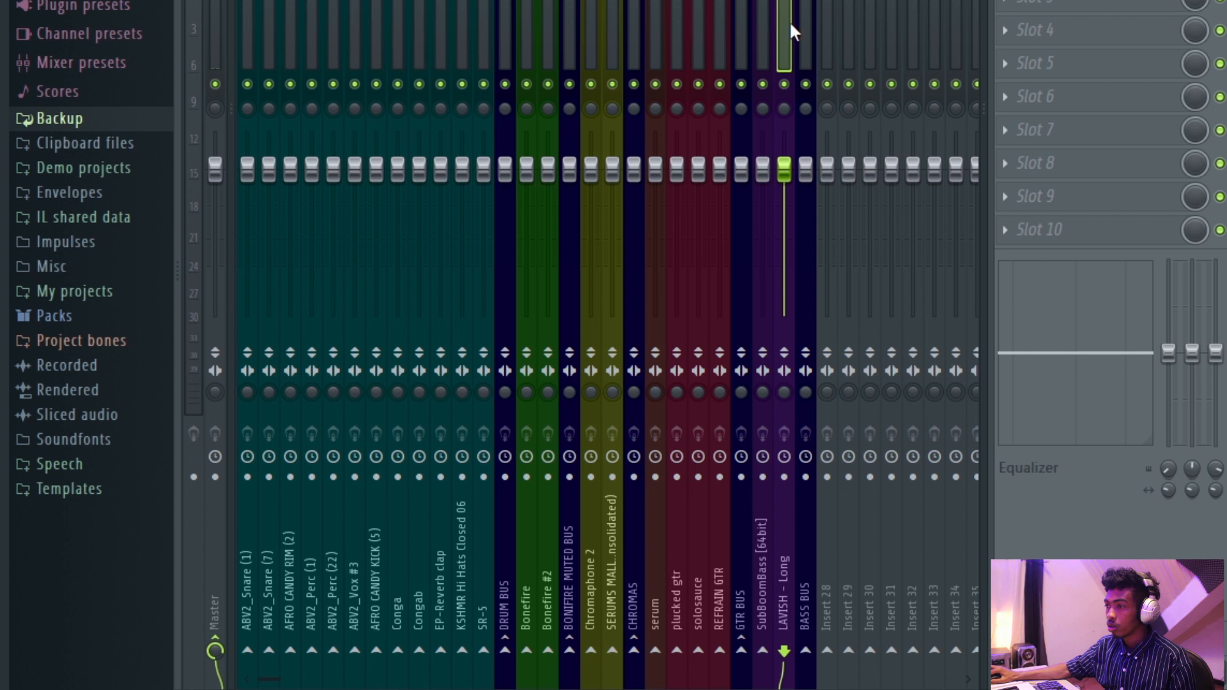
right_click(805, 651)
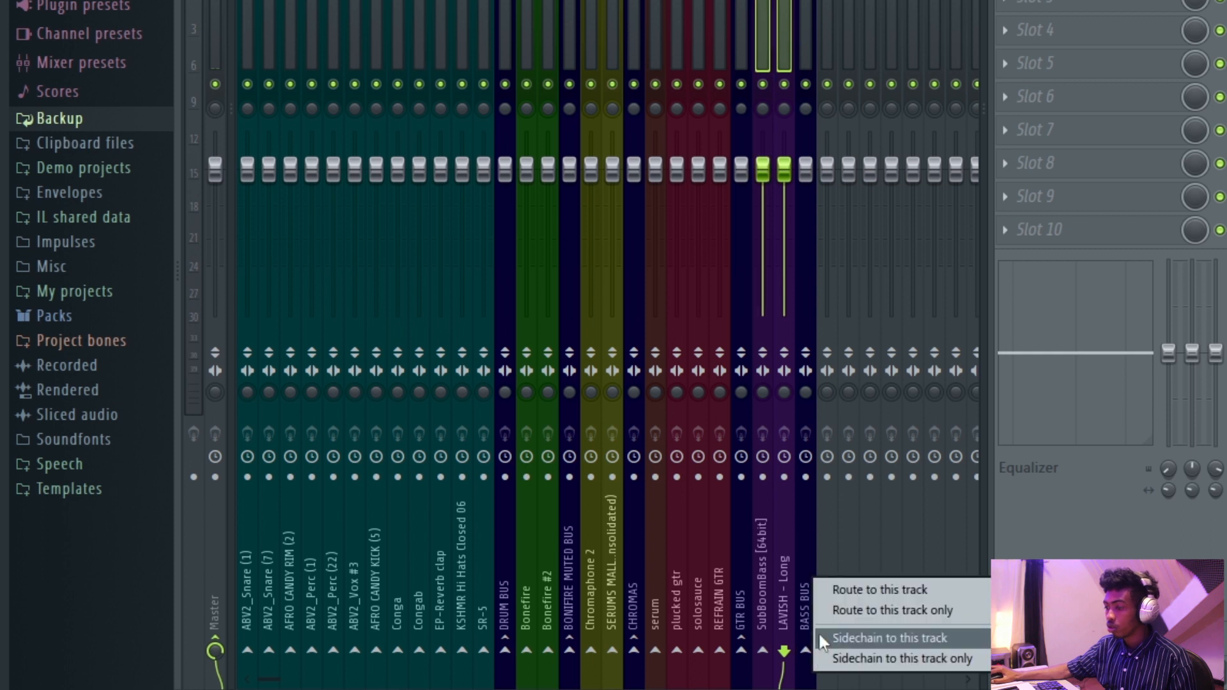
click(895, 610)
Switch to the playlist, start playback and scroll through the arrangement tracks.
click(809, 42)
click(821, 67)
key(space)
scroll(714, 338, down, 3)
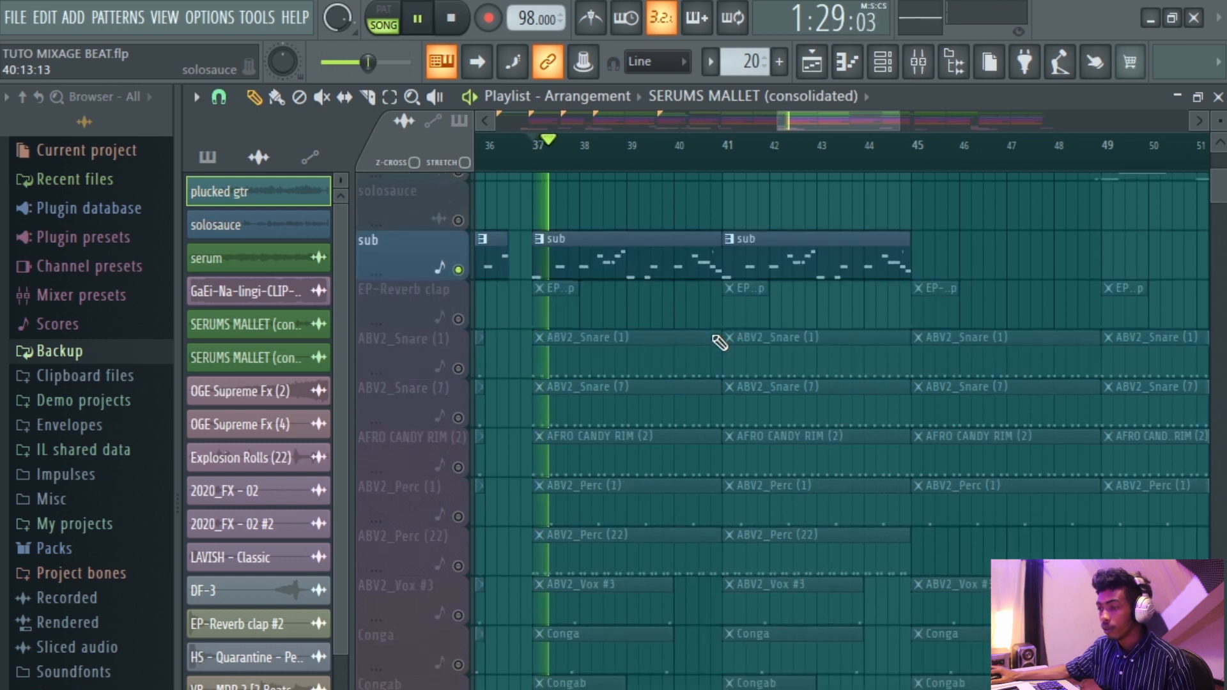
scroll(719, 343, down, 2)
scroll(720, 343, up, 4)
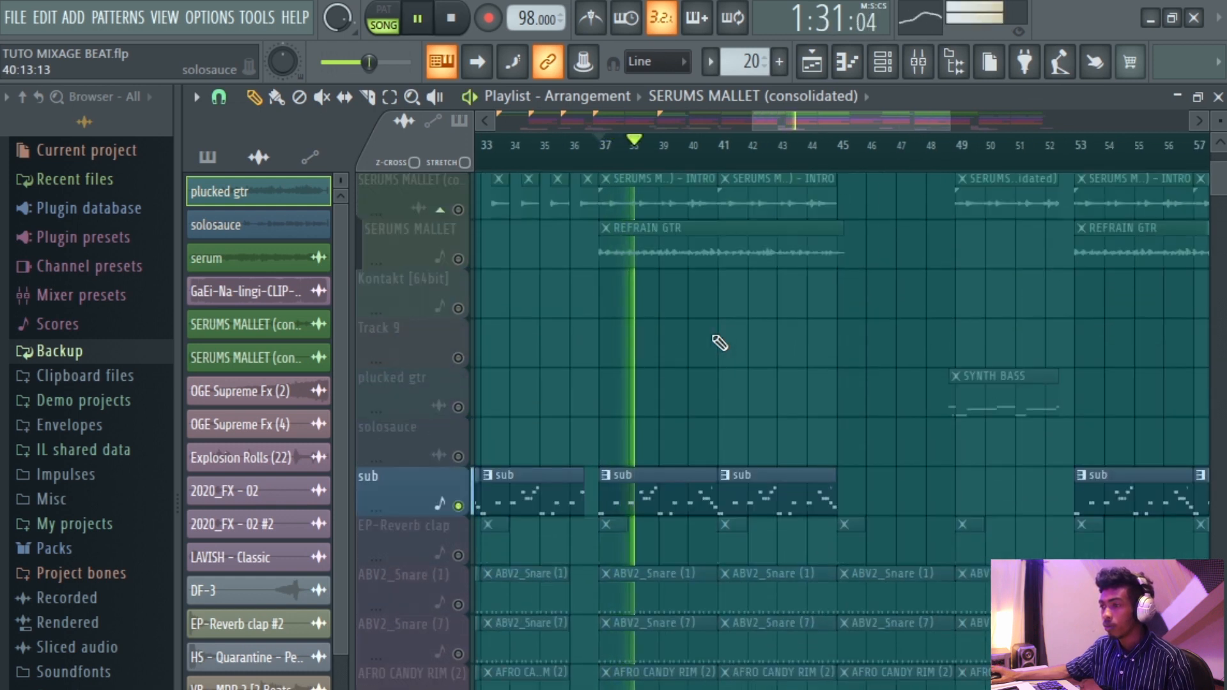
scroll(720, 343, down, 4)
scroll(863, 346, up, 3)
scroll(861, 345, up, 3)
scroll(859, 345, down, 3)
scroll(937, 333, down, 1)
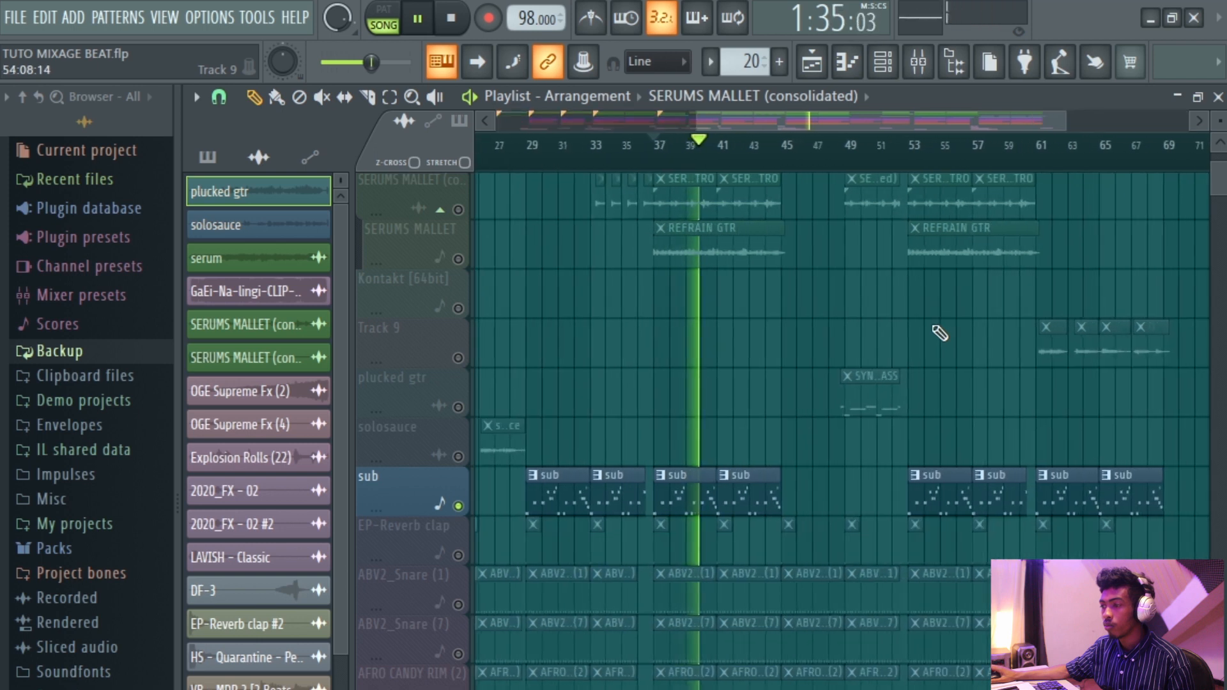
scroll(907, 331, up, 3)
scroll(908, 332, down, 2)
scroll(907, 331, down, 2)
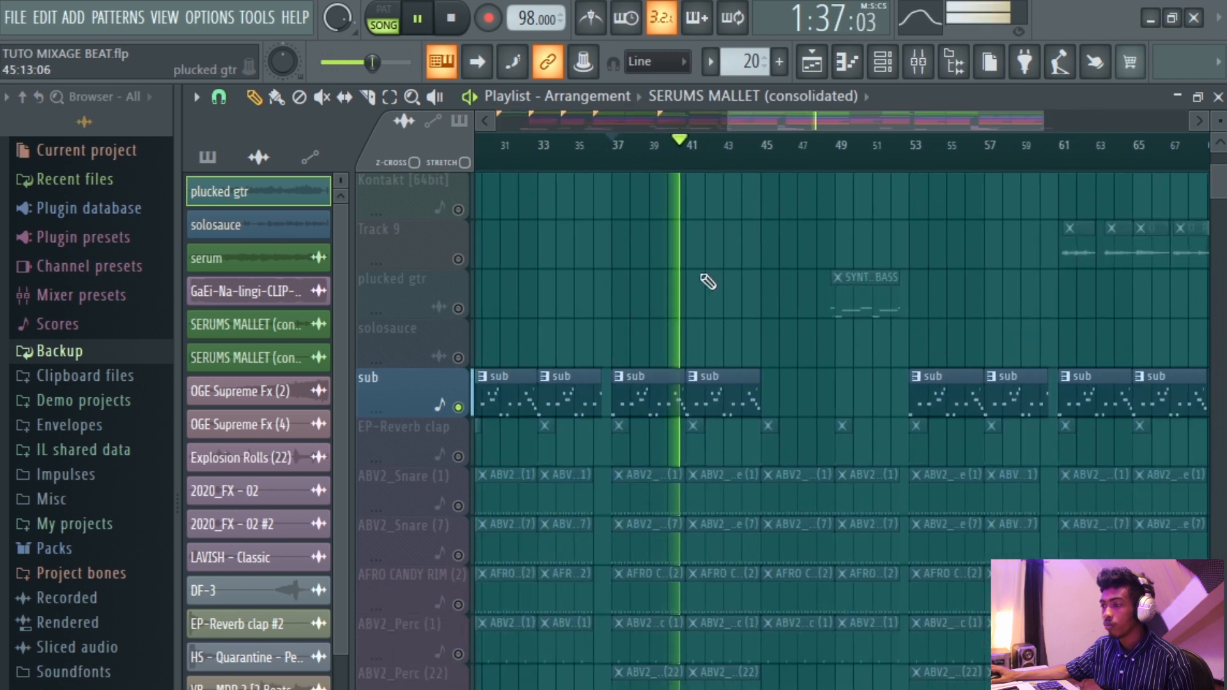
Stop playback, select the SYNTH BASS pattern and play it in pattern mode.
key(space)
scroll(875, 181, up, 2)
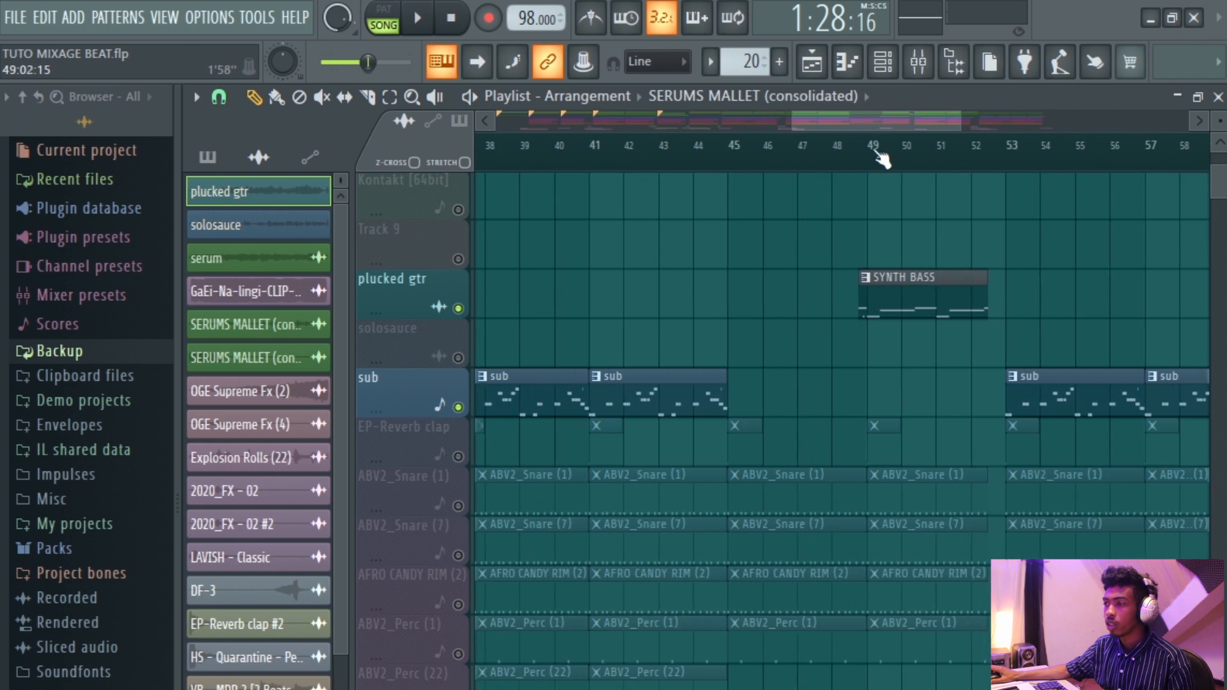
click(847, 154)
click(921, 288)
click(386, 20)
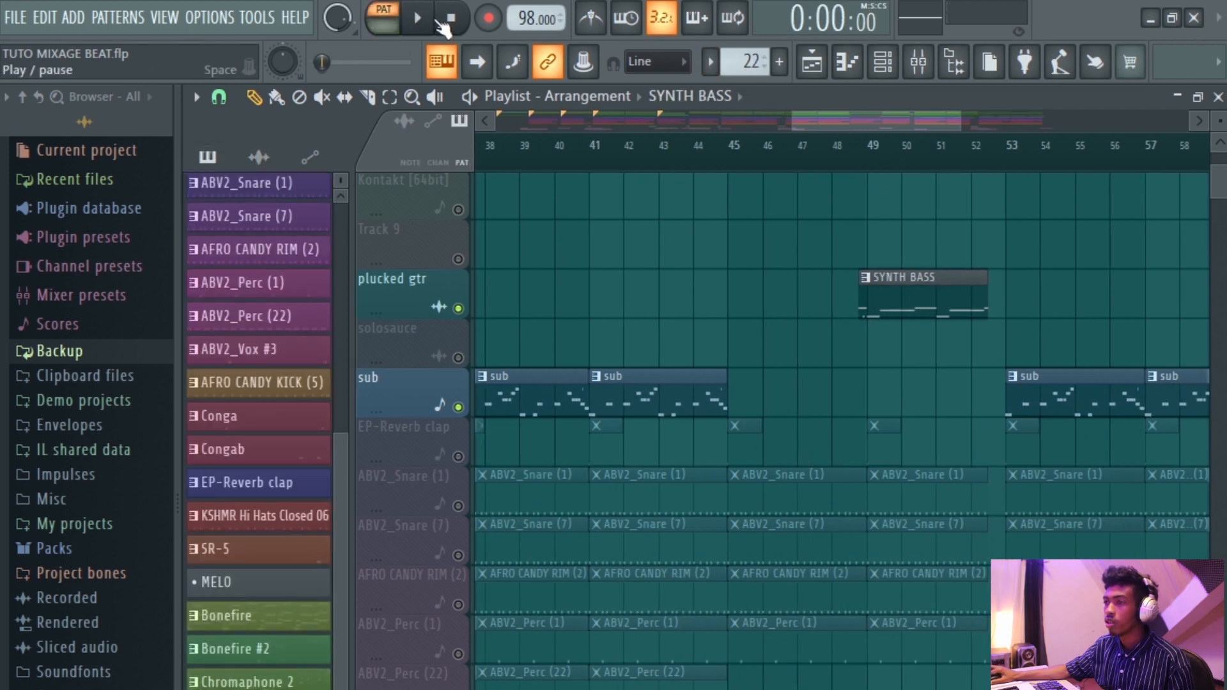
click(441, 24)
Route the SYNTH BASS pattern's RFBNK BASS channel to a free mixer insert beside the bass inserts.
click(883, 62)
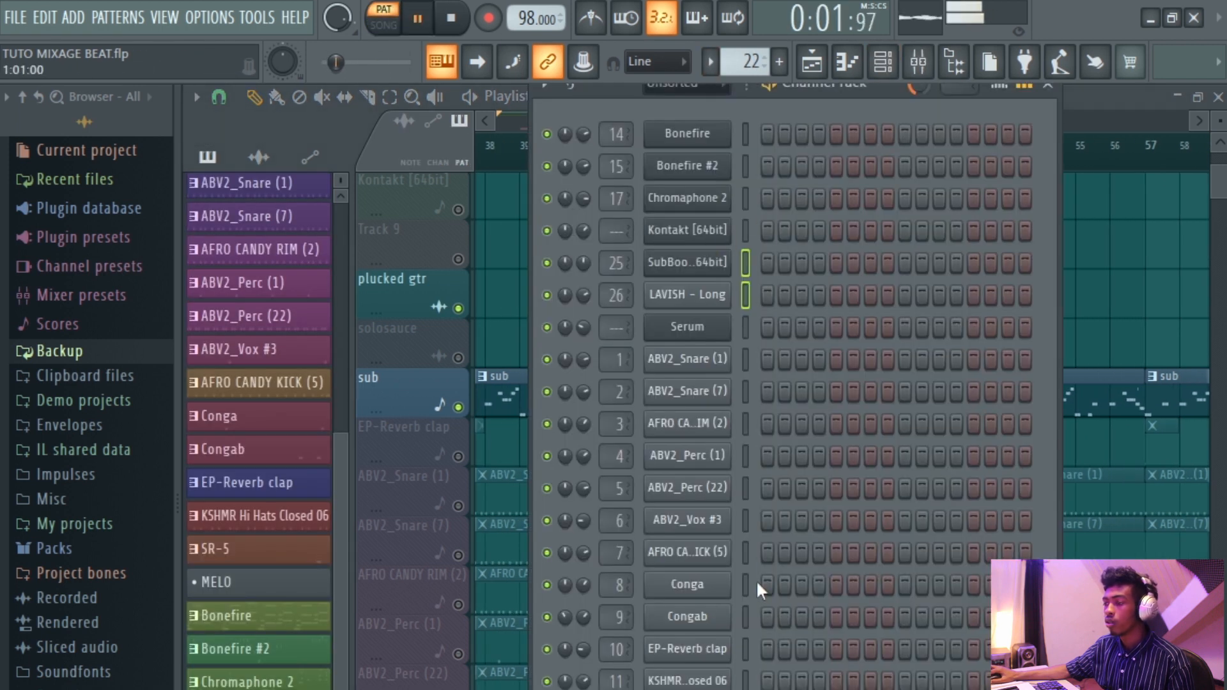
click(932, 61)
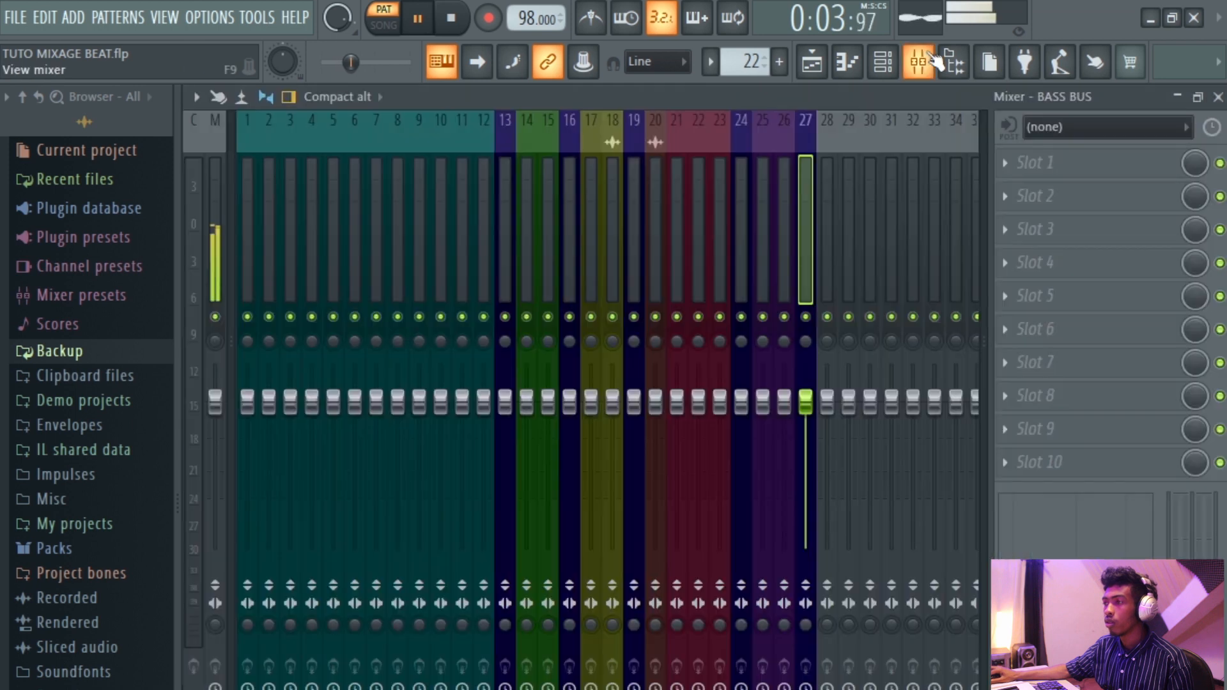
key(space)
right_click(829, 270)
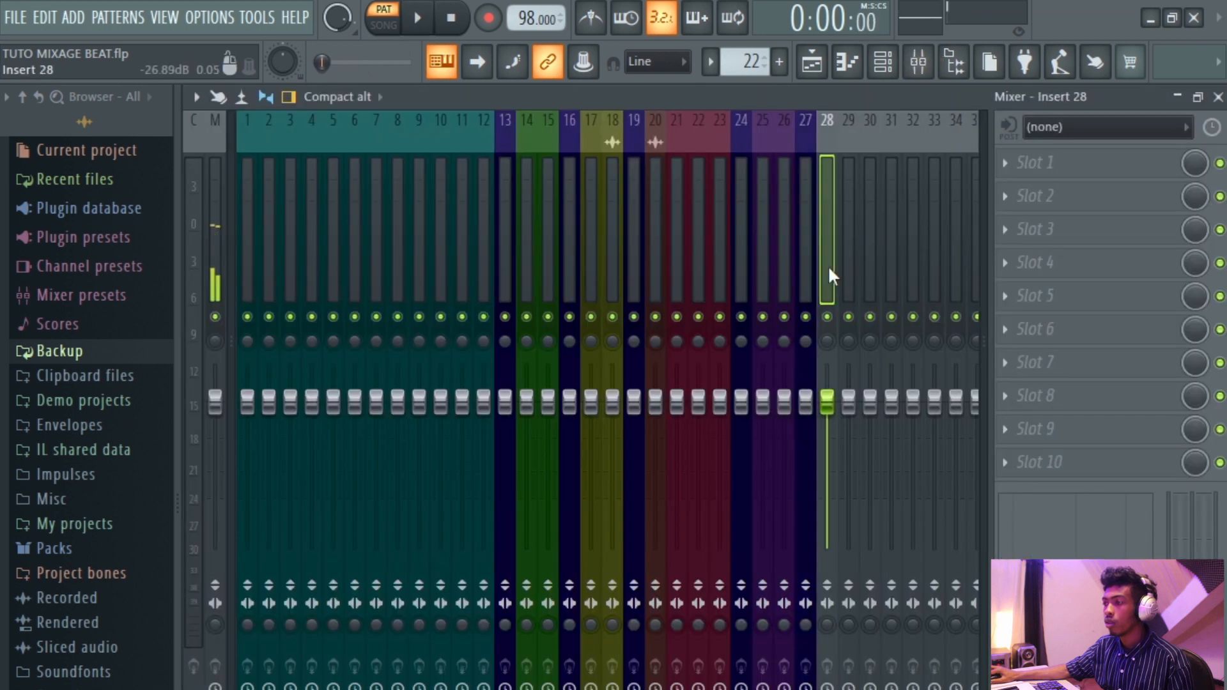
mouse_move(912, 335)
click(812, 335)
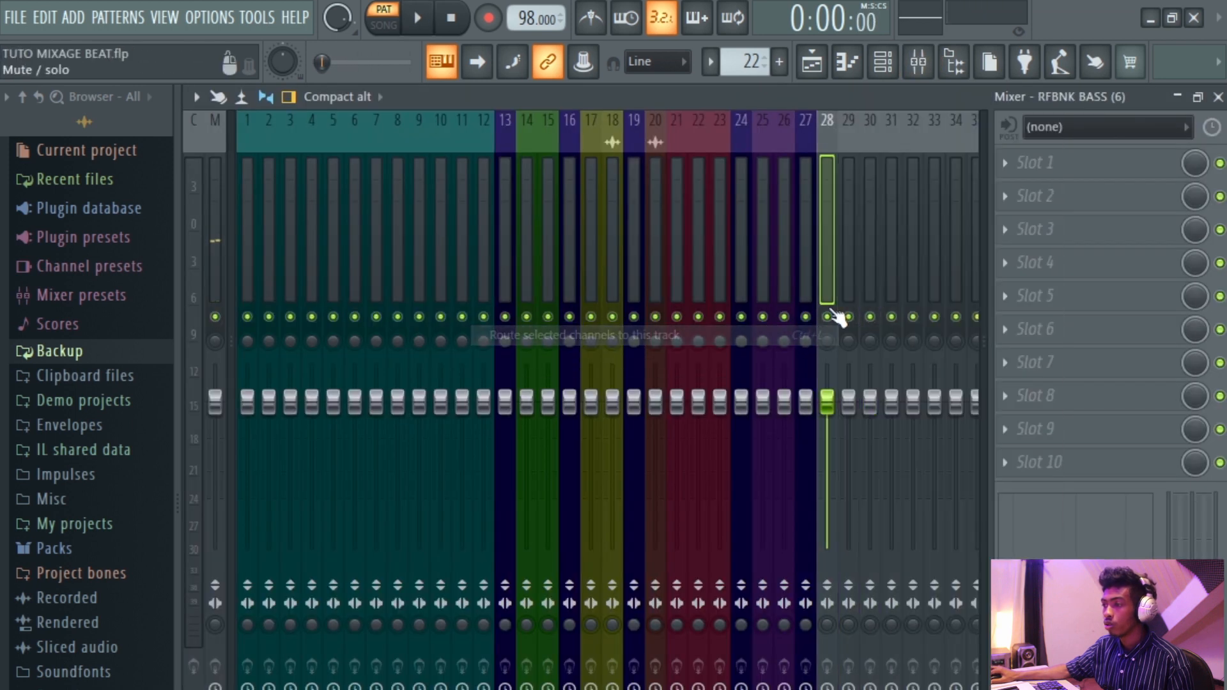
Color the RFBNK BASS insert Dark Slate Blue (#503569).
right_click(807, 282)
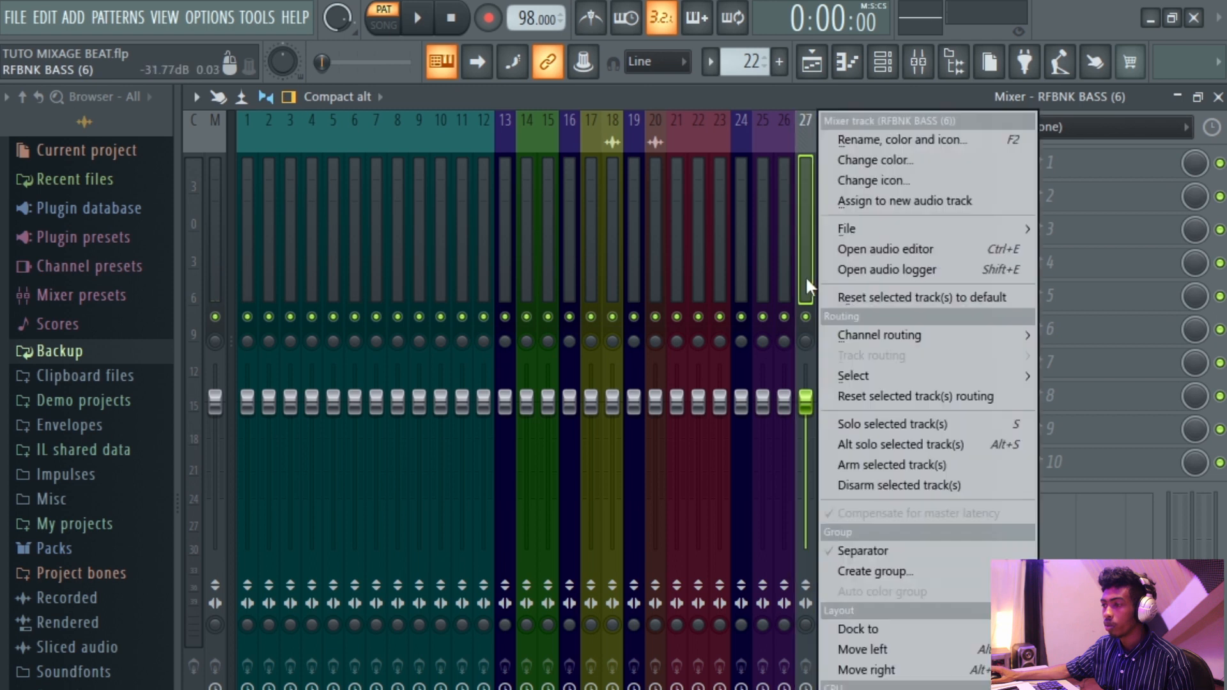
click(868, 159)
click(947, 437)
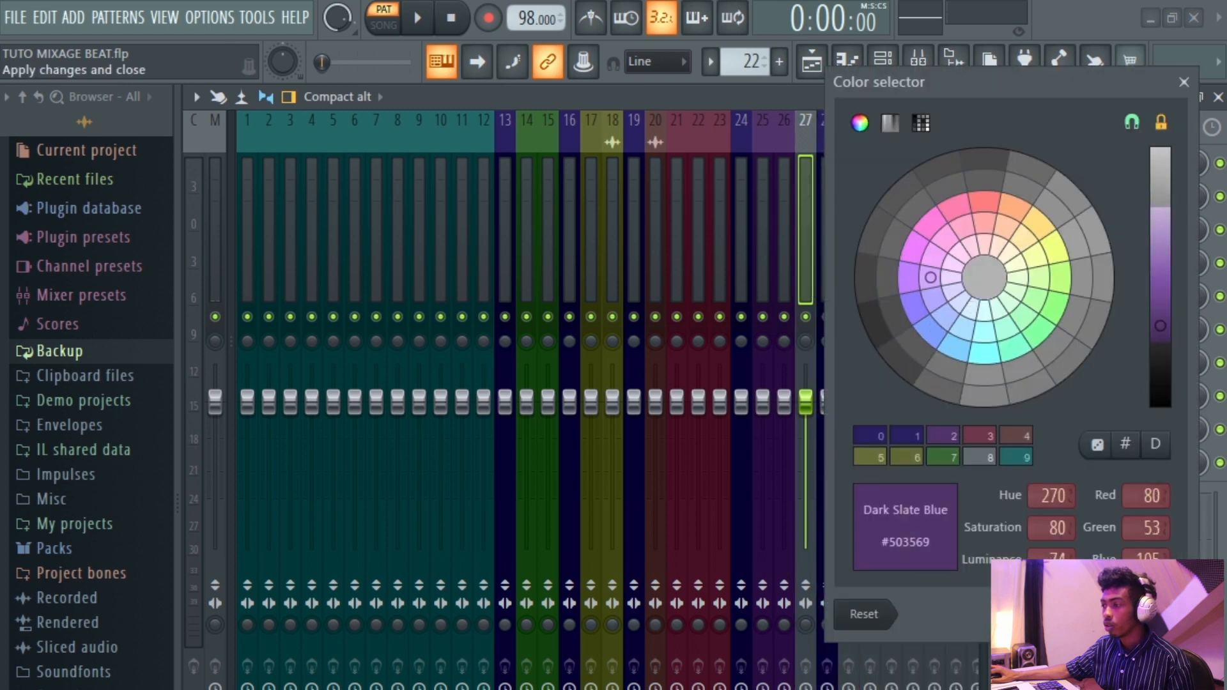
click(1163, 614)
Route the RFBNK BASS insert only to the BASS BUS and test playback.
right_click(827, 653)
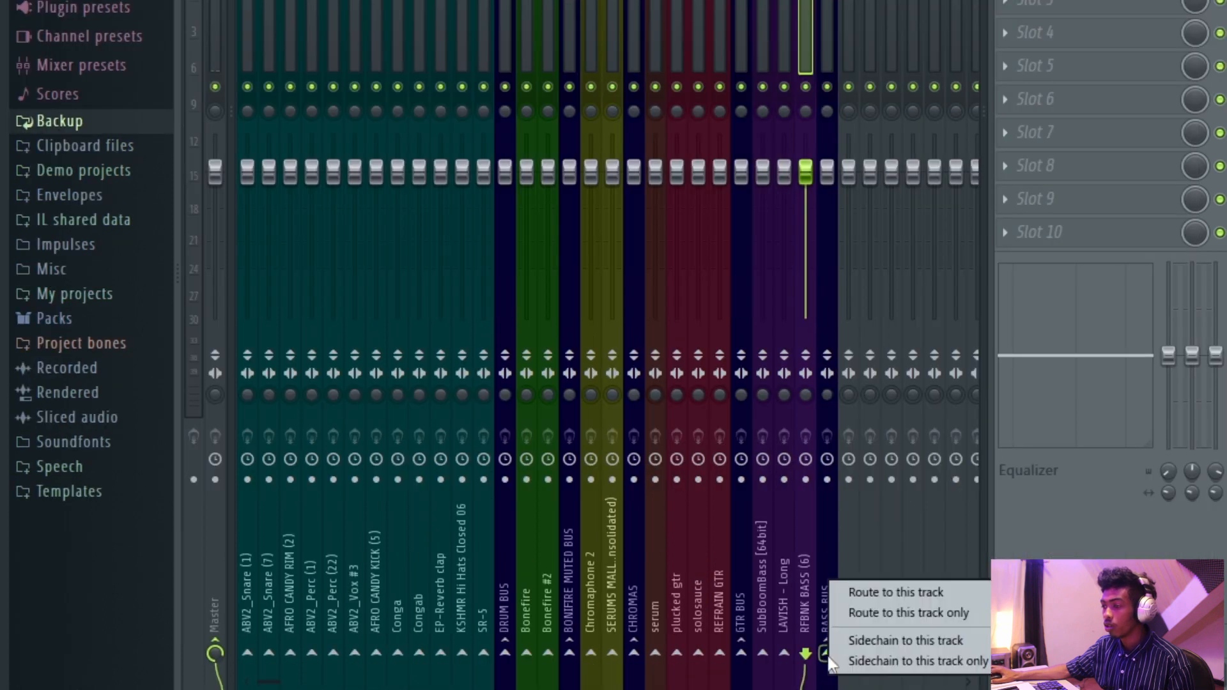
click(872, 617)
click(828, 9)
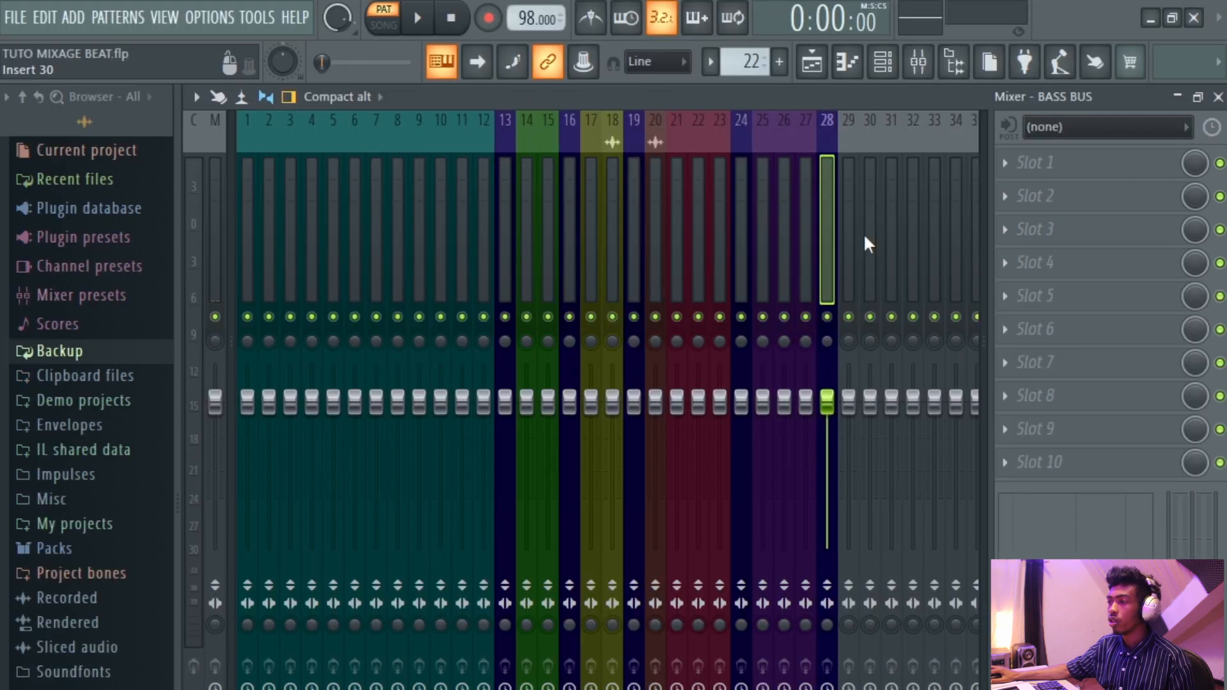
key(space)
key(space)
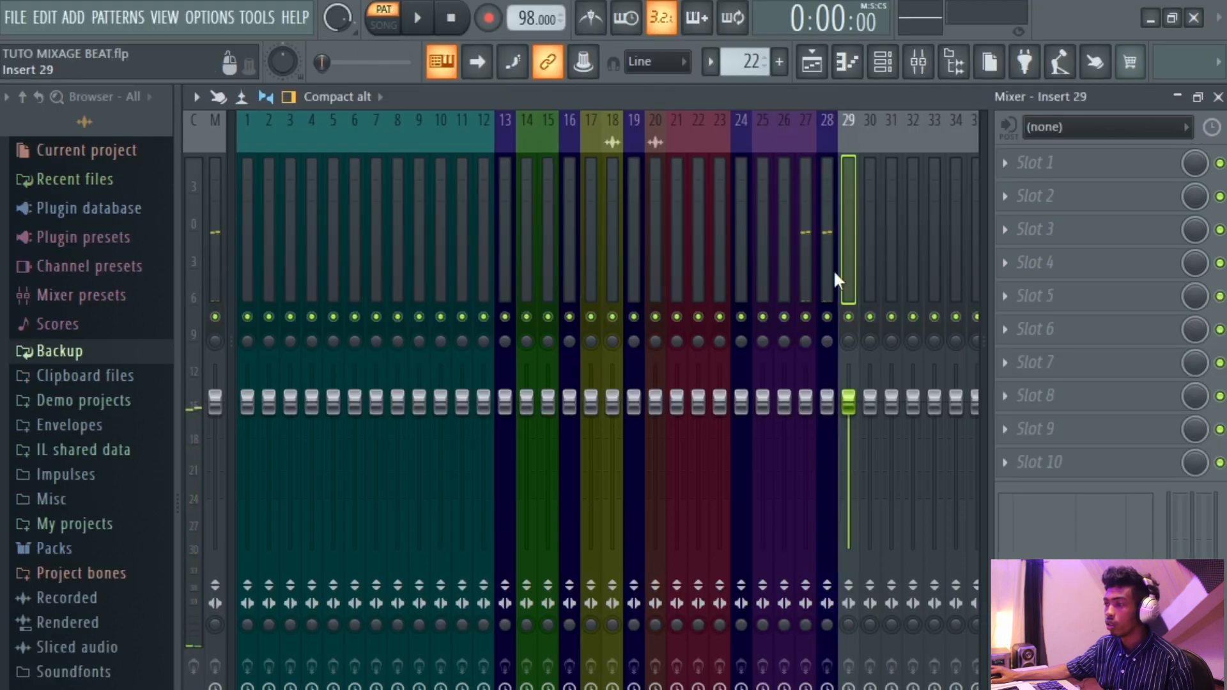
Switch to the playlist and scroll through the arrangement to find the remaining guitar tracks.
click(815, 63)
scroll(816, 345, down, 5)
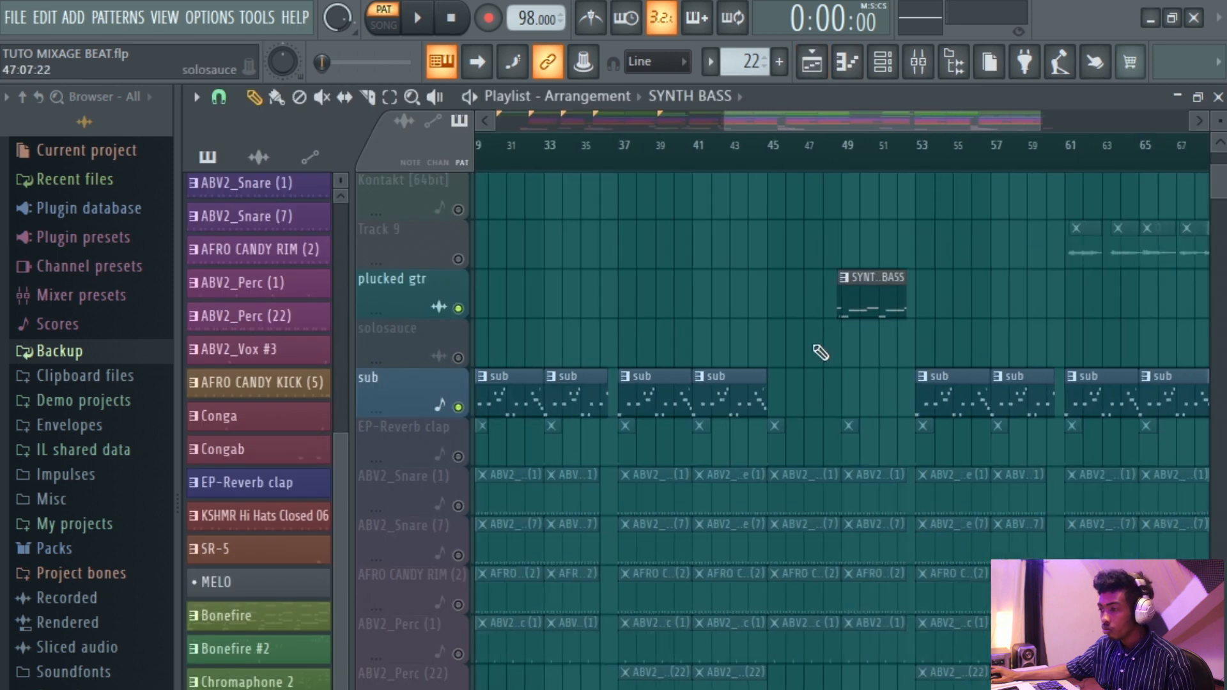
scroll(860, 398, up, 3)
scroll(849, 414, up, 4)
scroll(848, 414, down, 7)
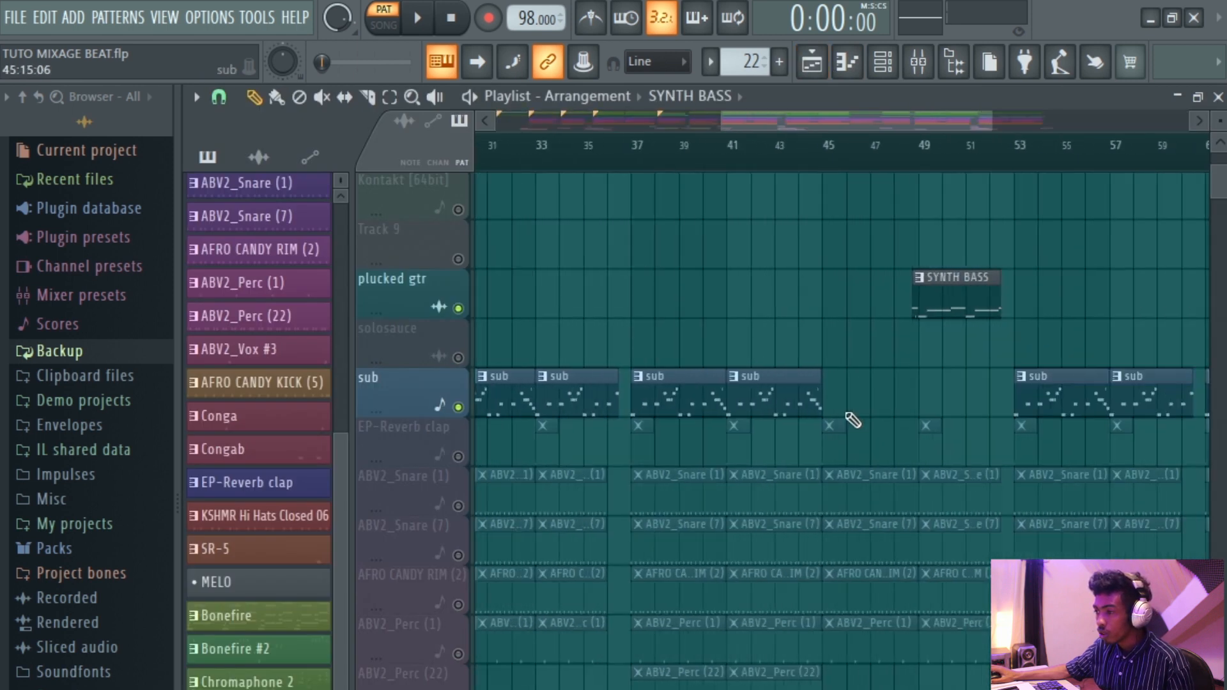
scroll(945, 321, up, 4)
scroll(953, 556, up, 5)
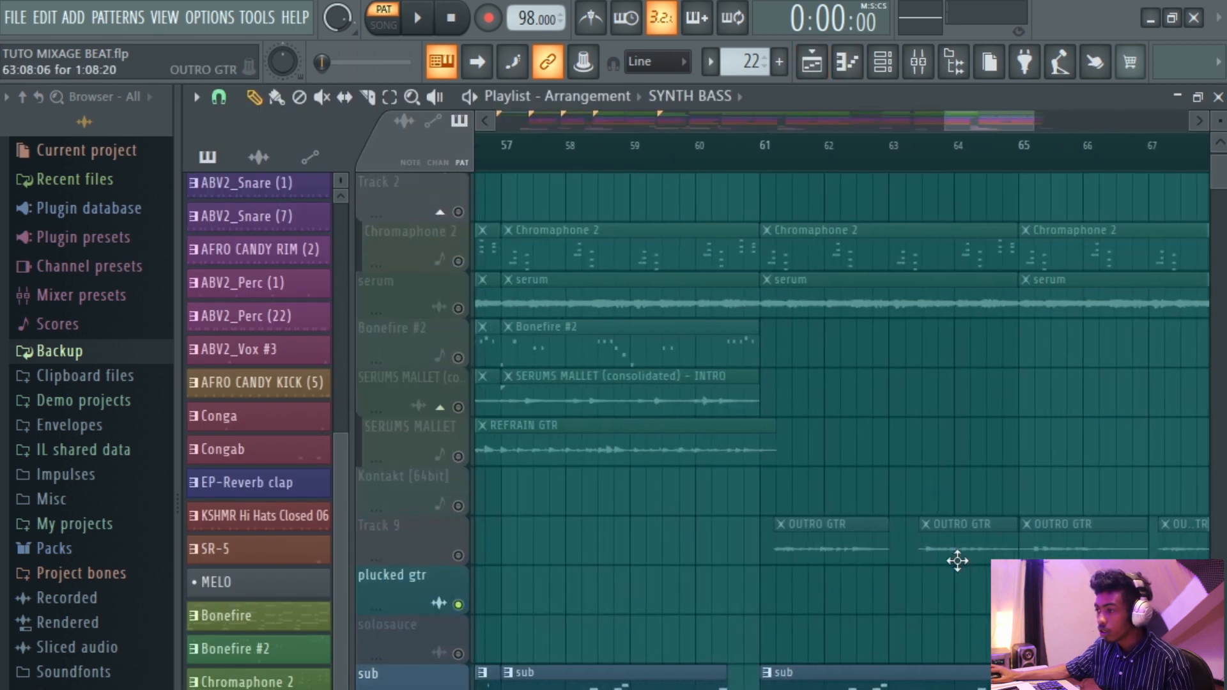
scroll(893, 397, up, 1)
Filter the channel rack to audio channels and route the selected plucked gtr and OUTRO GTR channels to consecutive inserts starting at 29.
click(883, 62)
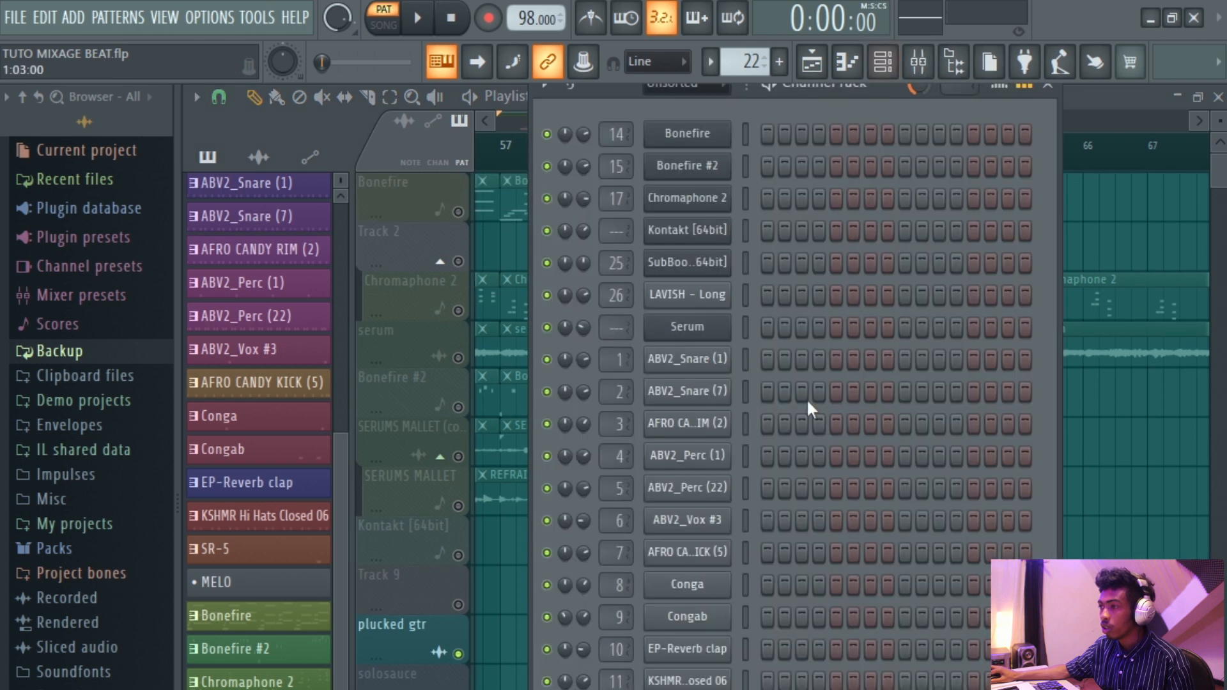
click(685, 85)
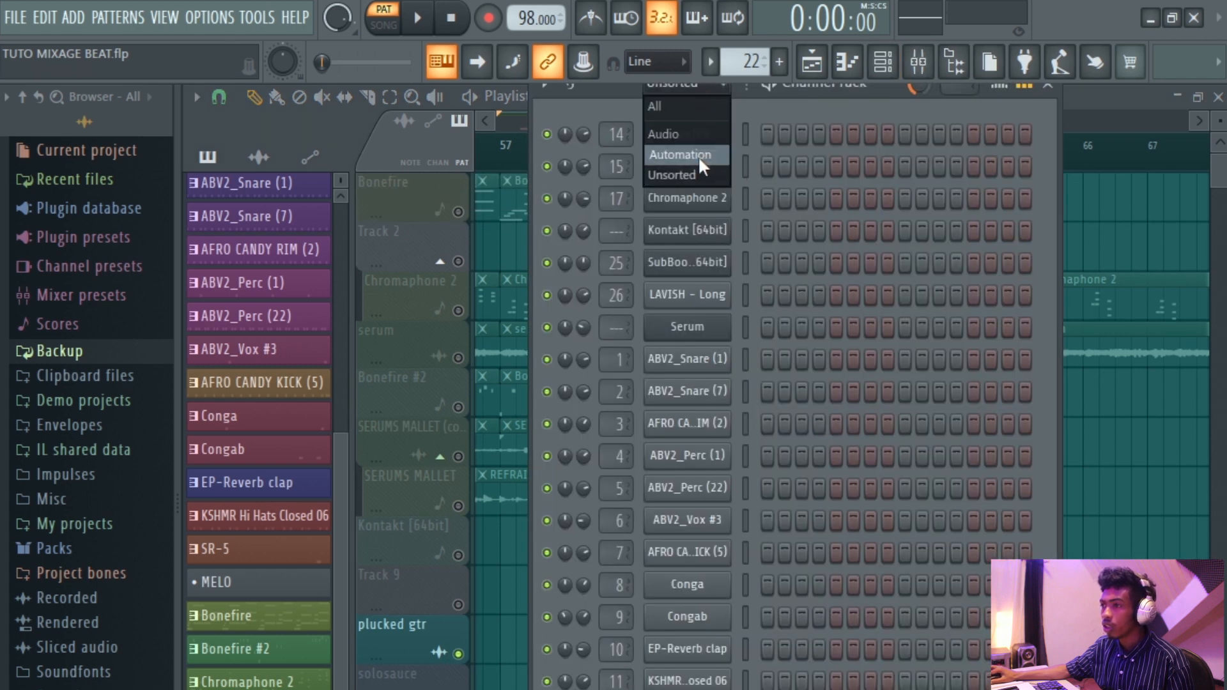
click(680, 134)
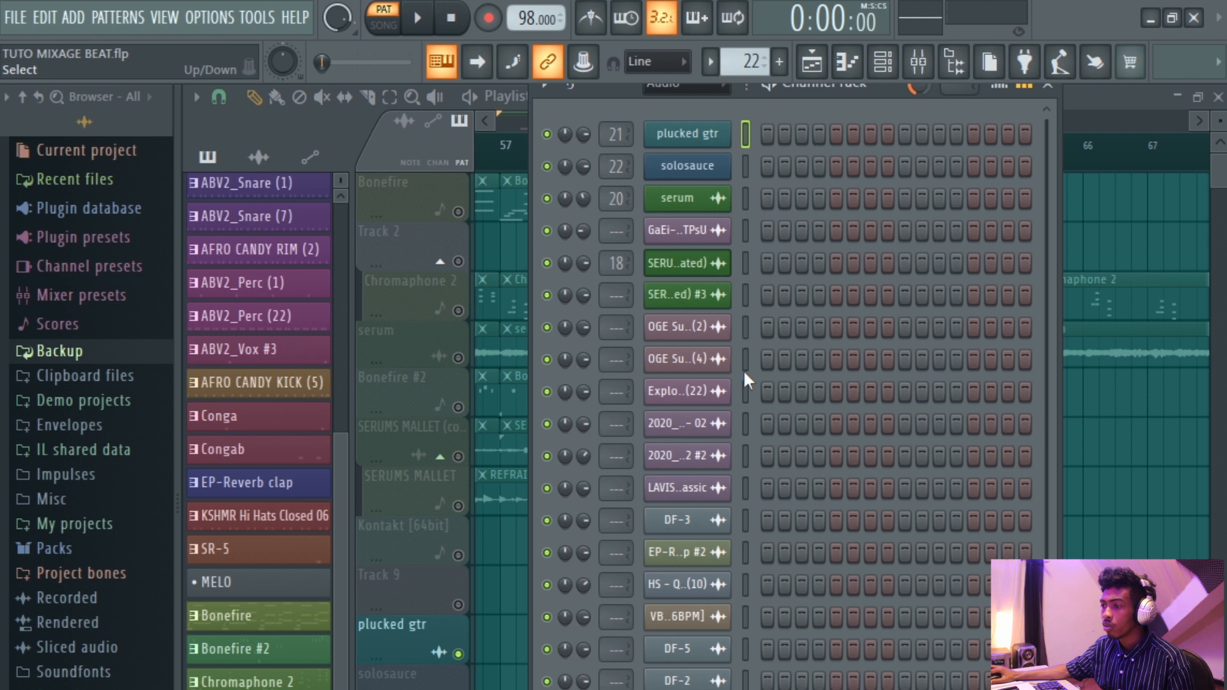
scroll(744, 393, down, 5)
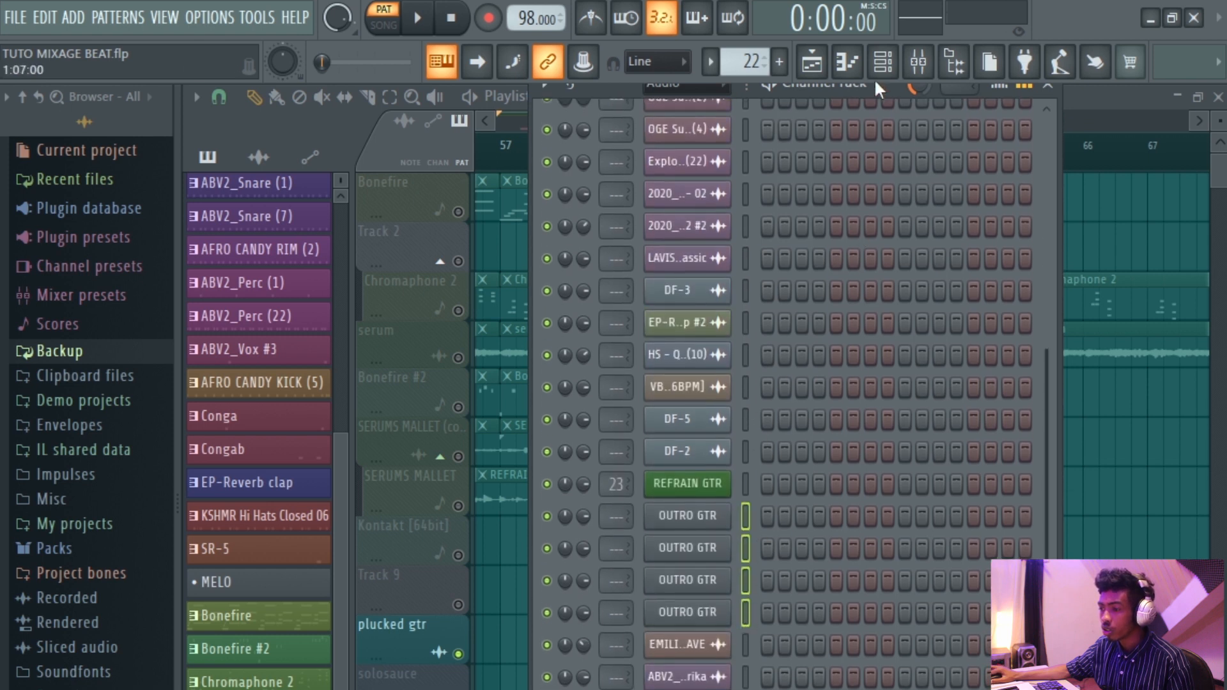
click(919, 62)
right_click(849, 286)
mouse_move(977, 340)
click(811, 359)
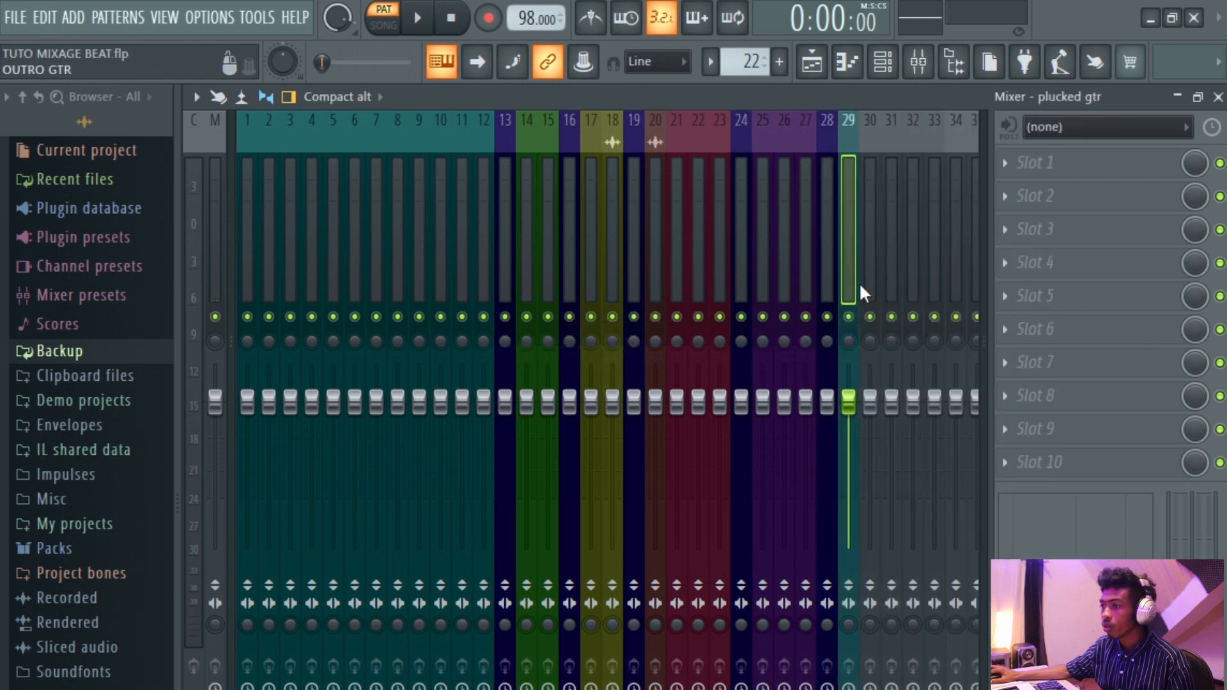
Start playback and review the guitar channels' mixer insert numbers in the channel rack.
scroll(861, 288, down, 3)
key(space)
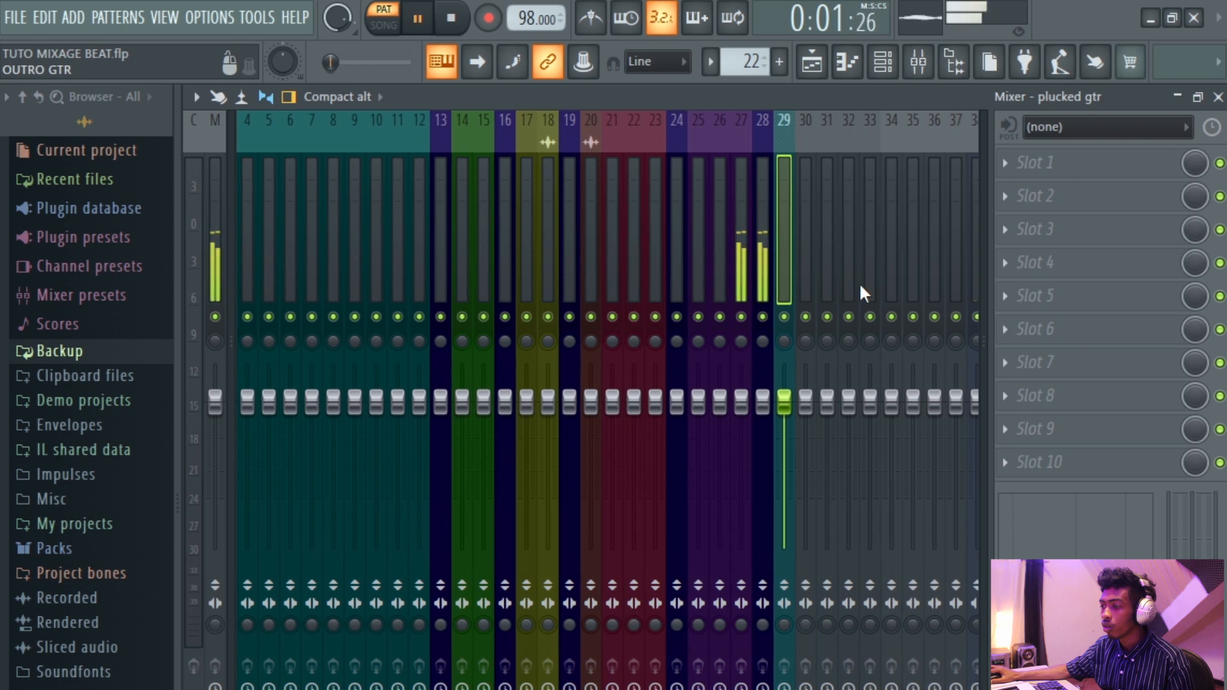
click(882, 62)
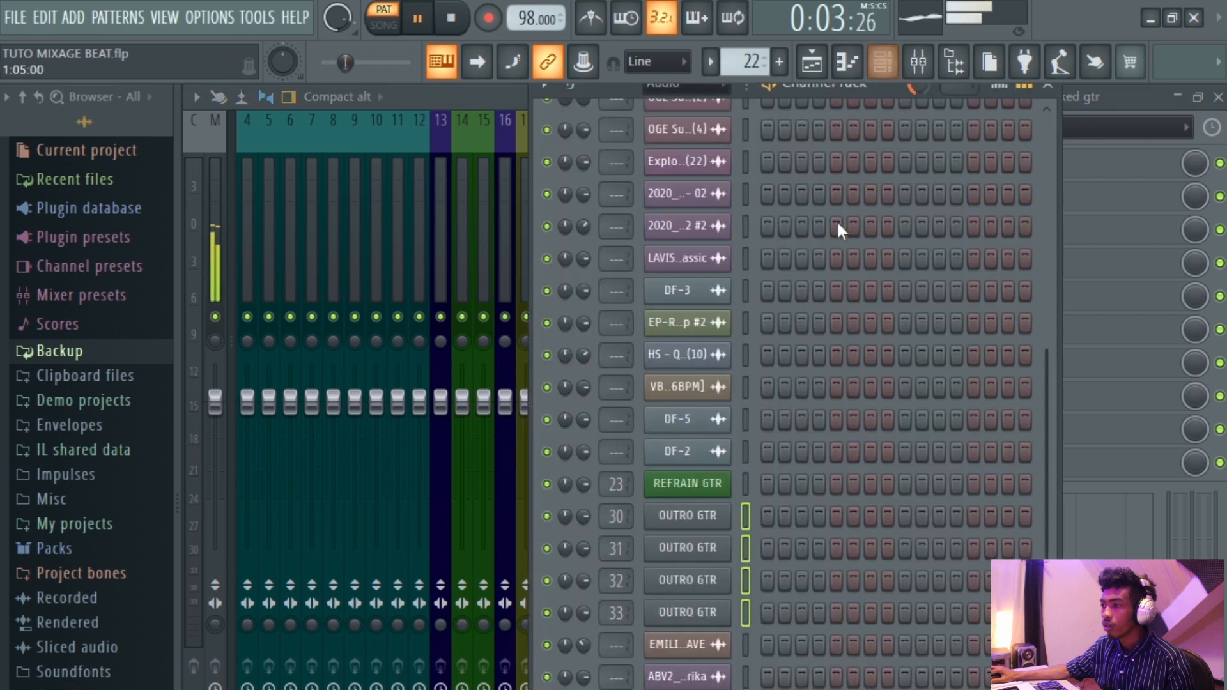
scroll(838, 224, up, 7)
scroll(838, 223, down, 4)
scroll(838, 224, up, 4)
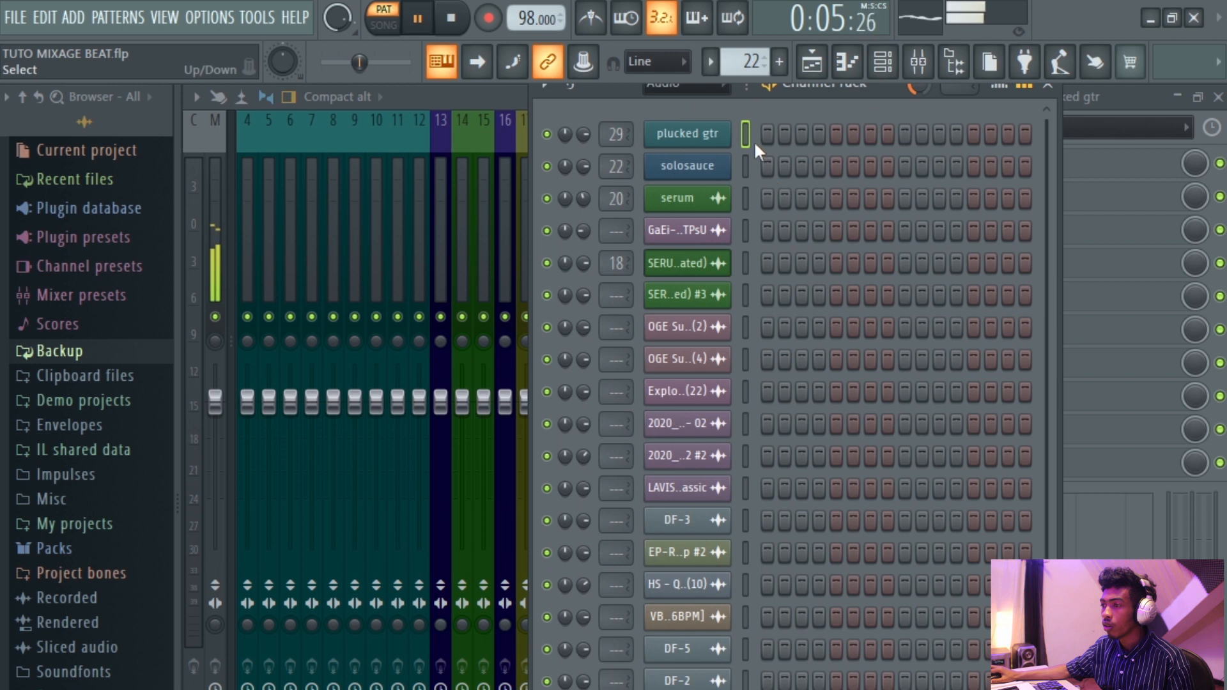
Open the mixer, stop playback, and reset mixer insert 29 to default.
click(884, 61)
key(space)
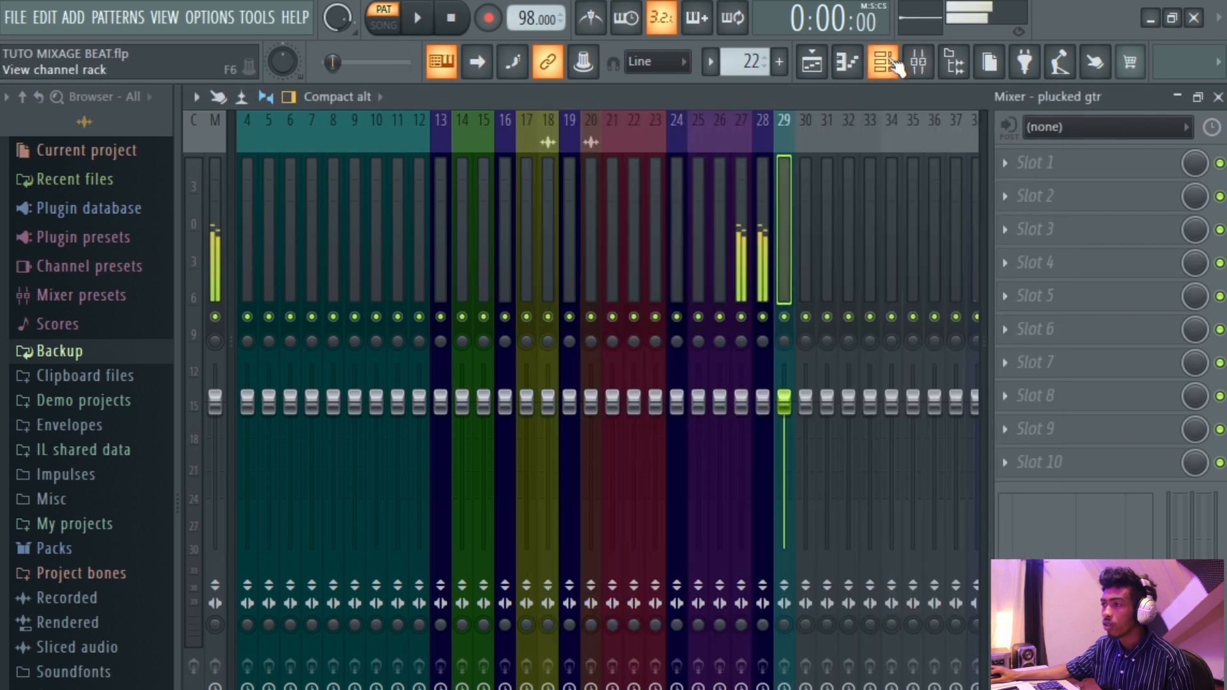
right_click(784, 262)
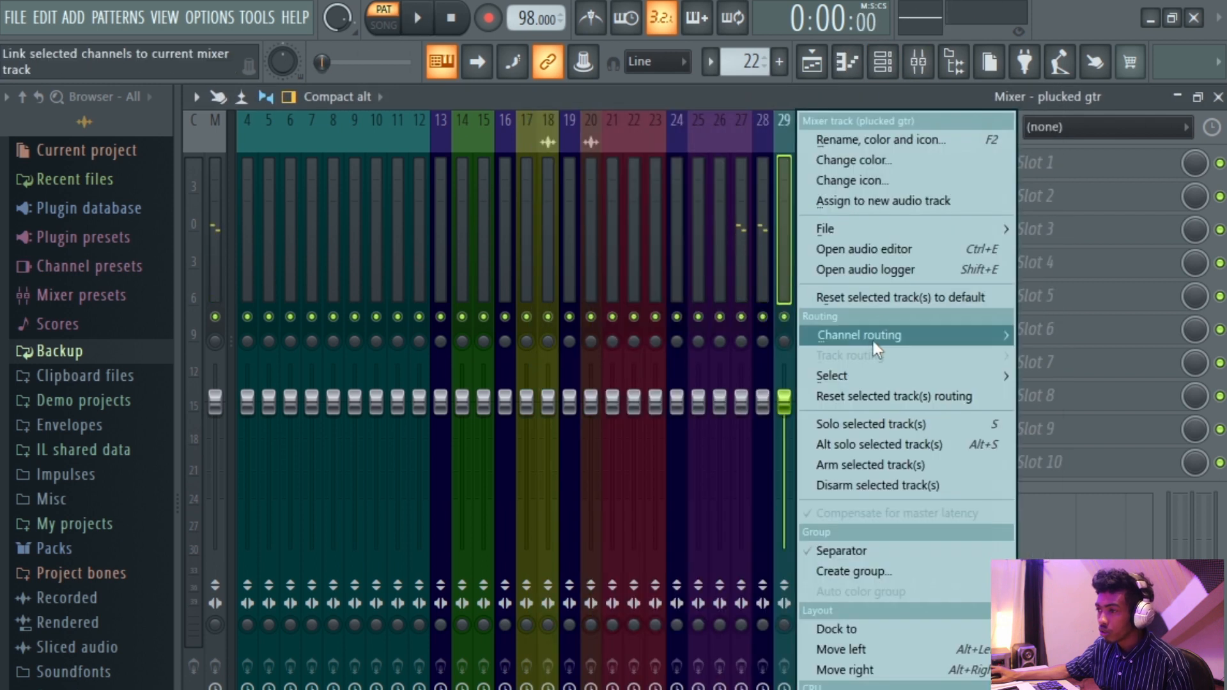
click(881, 298)
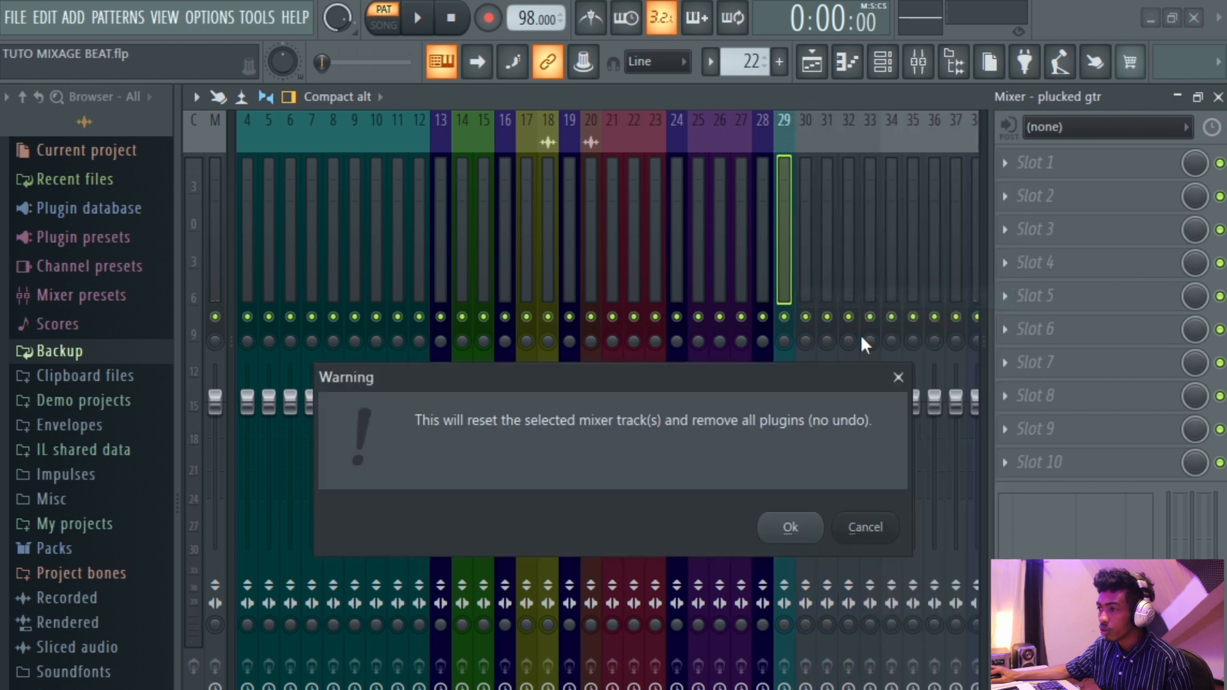
click(791, 528)
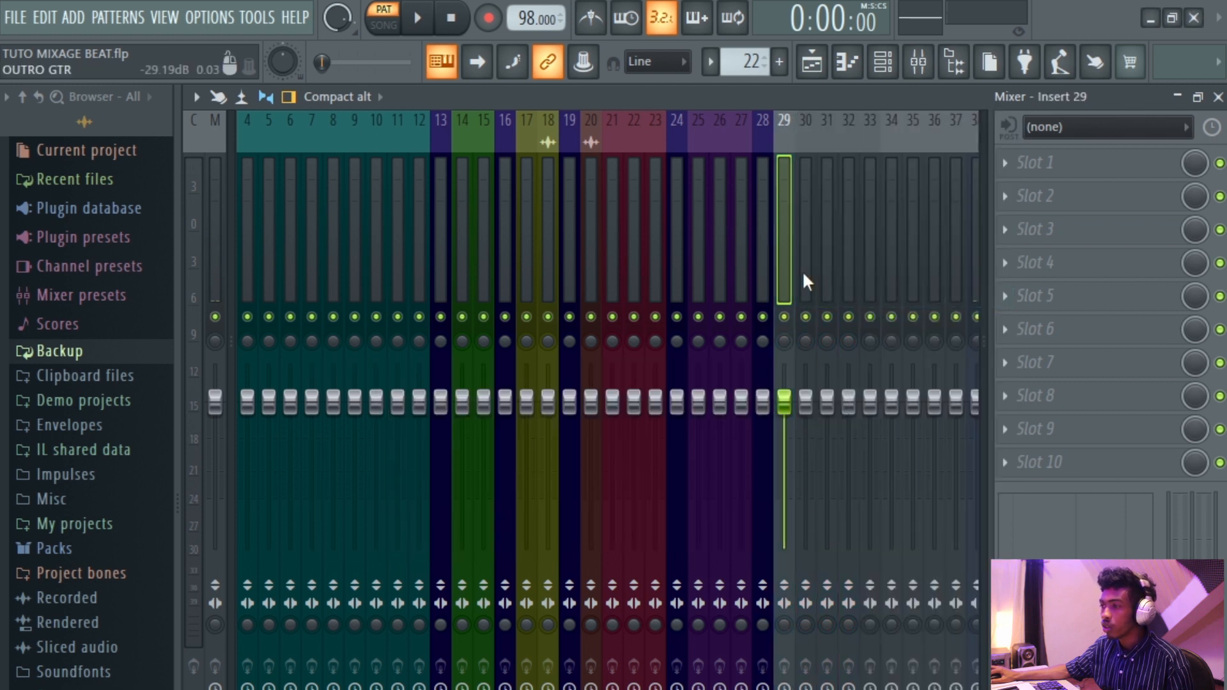
Select mixer inserts 30 to 33 and color them red from the color selector swatches.
click(809, 281)
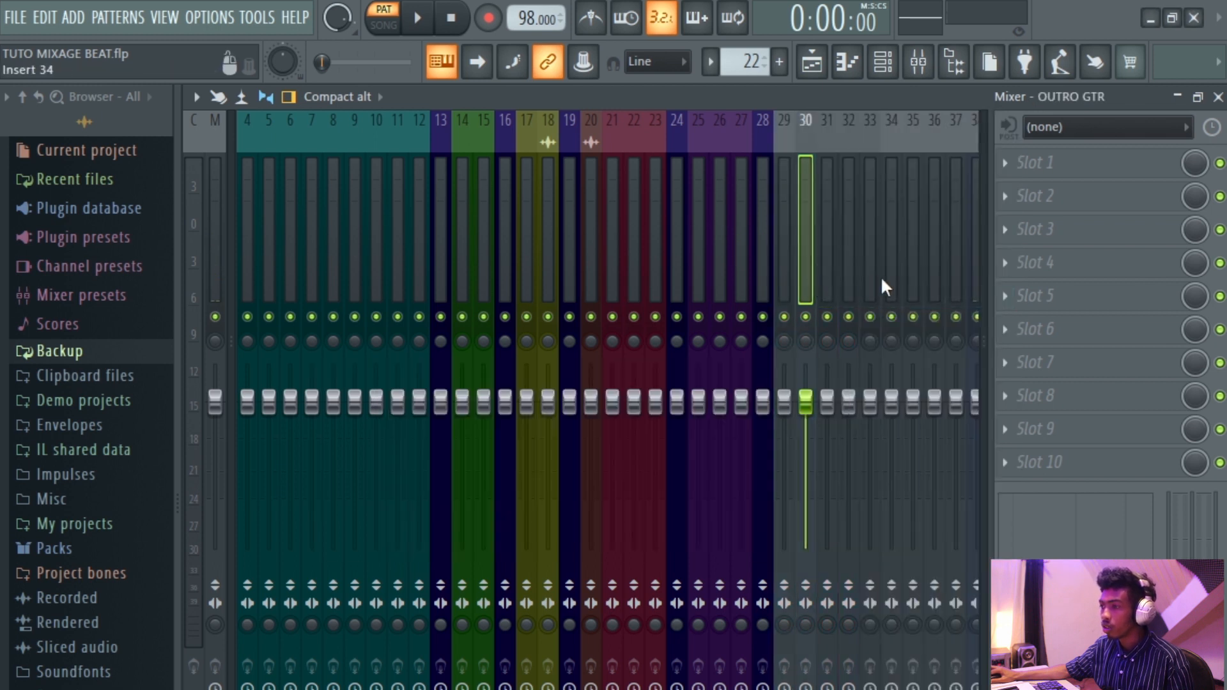
drag(868, 279, 807, 294)
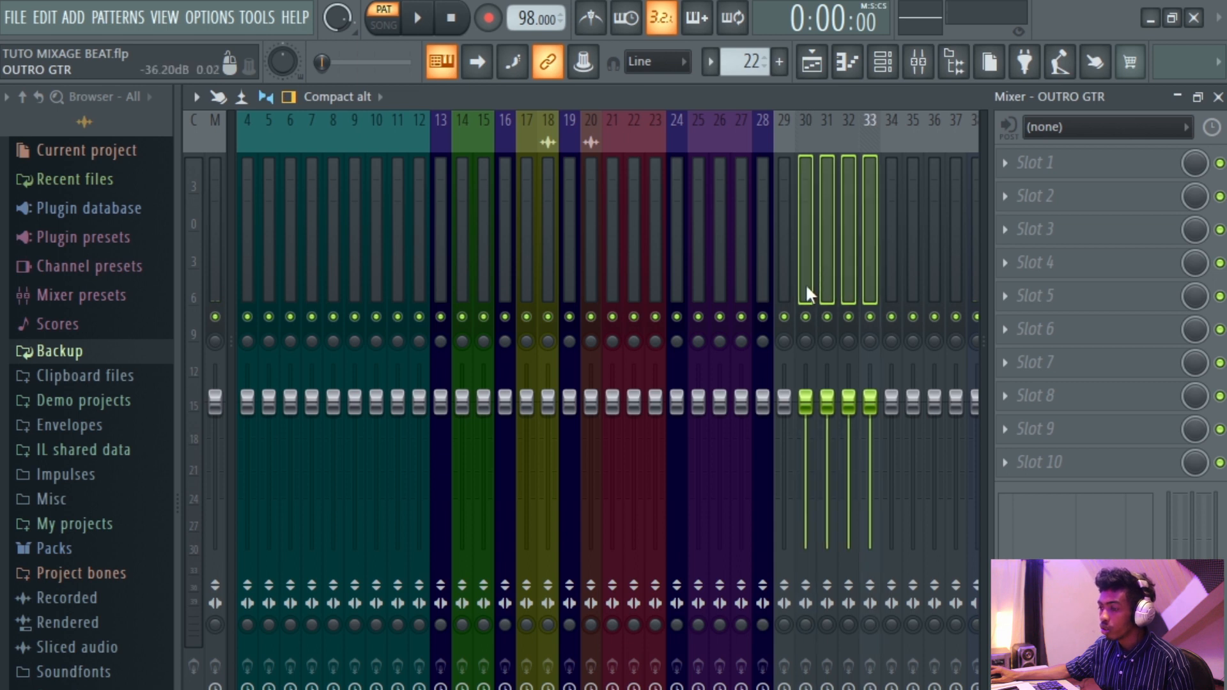
right_click(807, 294)
click(874, 158)
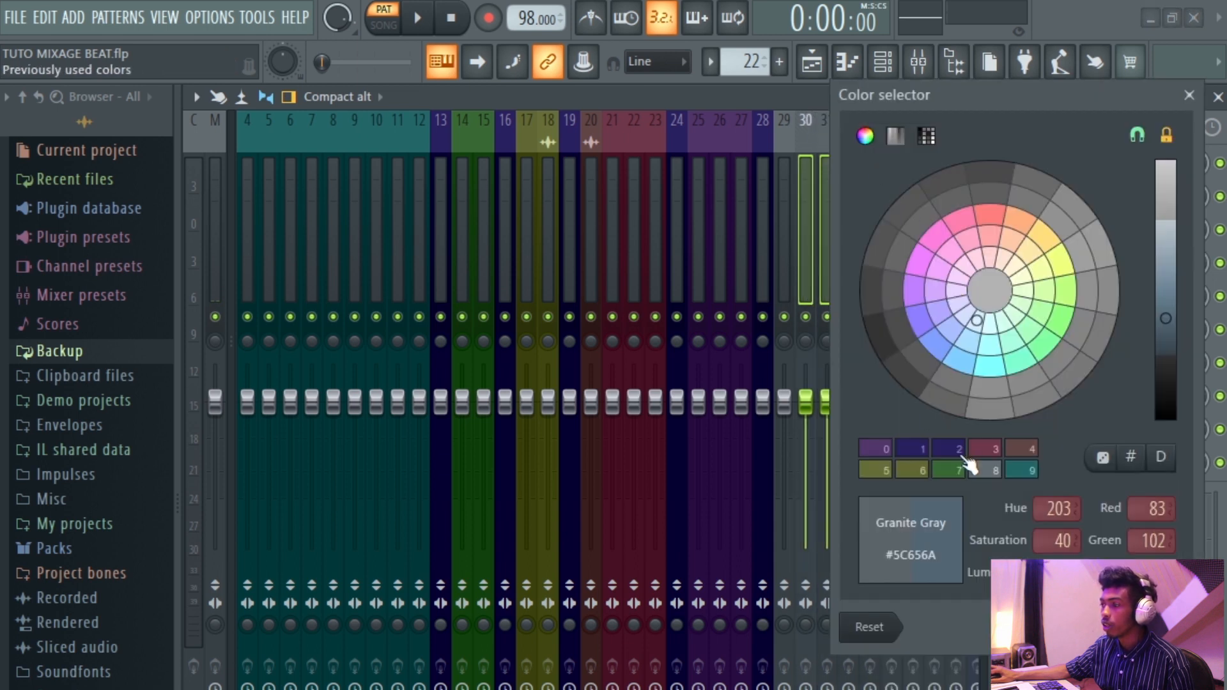
click(985, 451)
click(1189, 95)
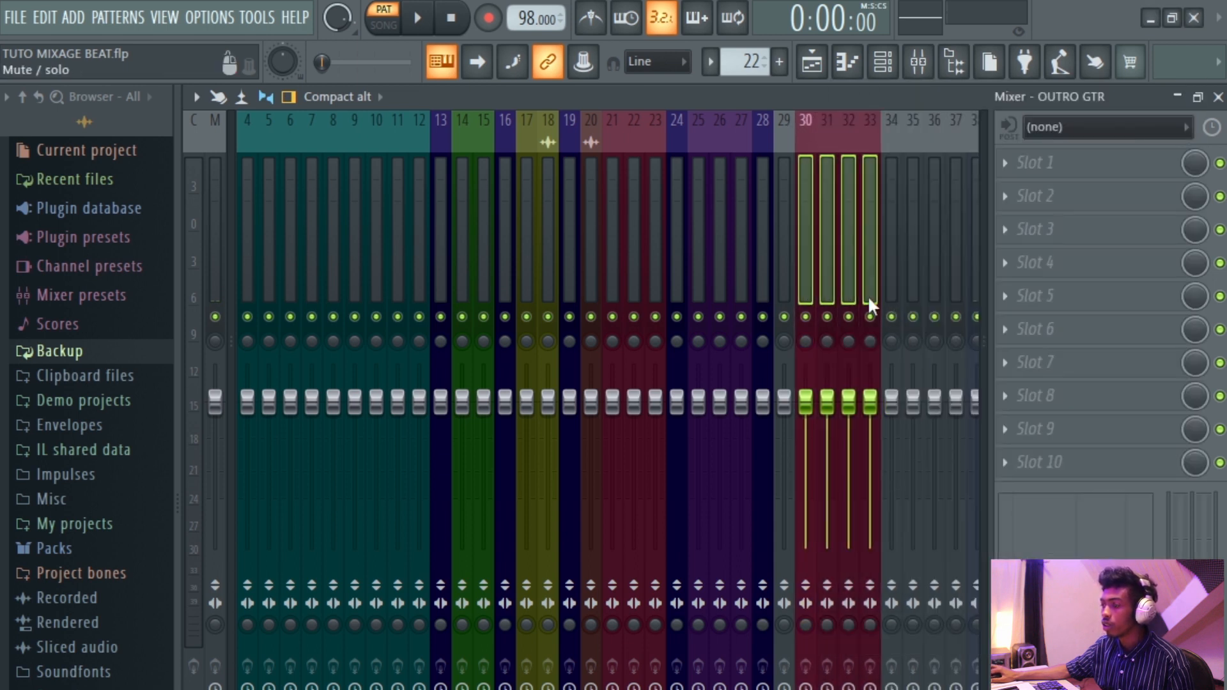
Move the OUTRO GTR inserts leftward so they sit beside the other guitar inserts before the GTR BUS.
click(825, 263)
click(813, 267)
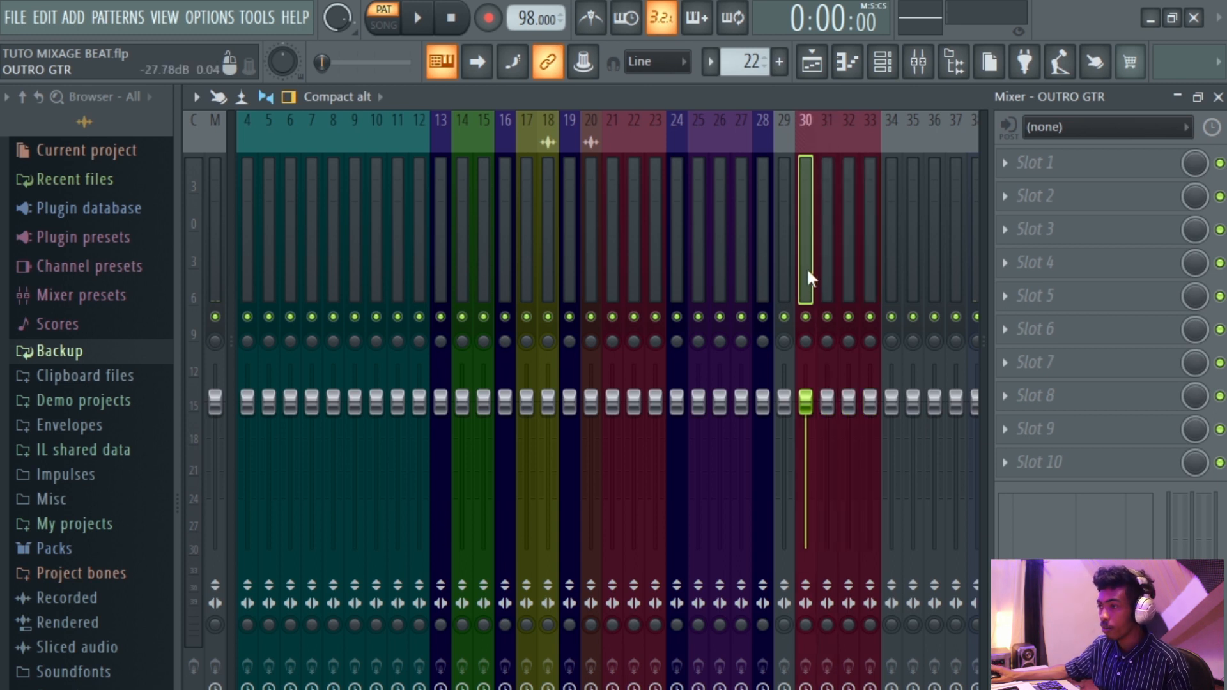
drag(807, 267, 676, 267)
drag(827, 267, 721, 272)
drag(865, 276, 644, 264)
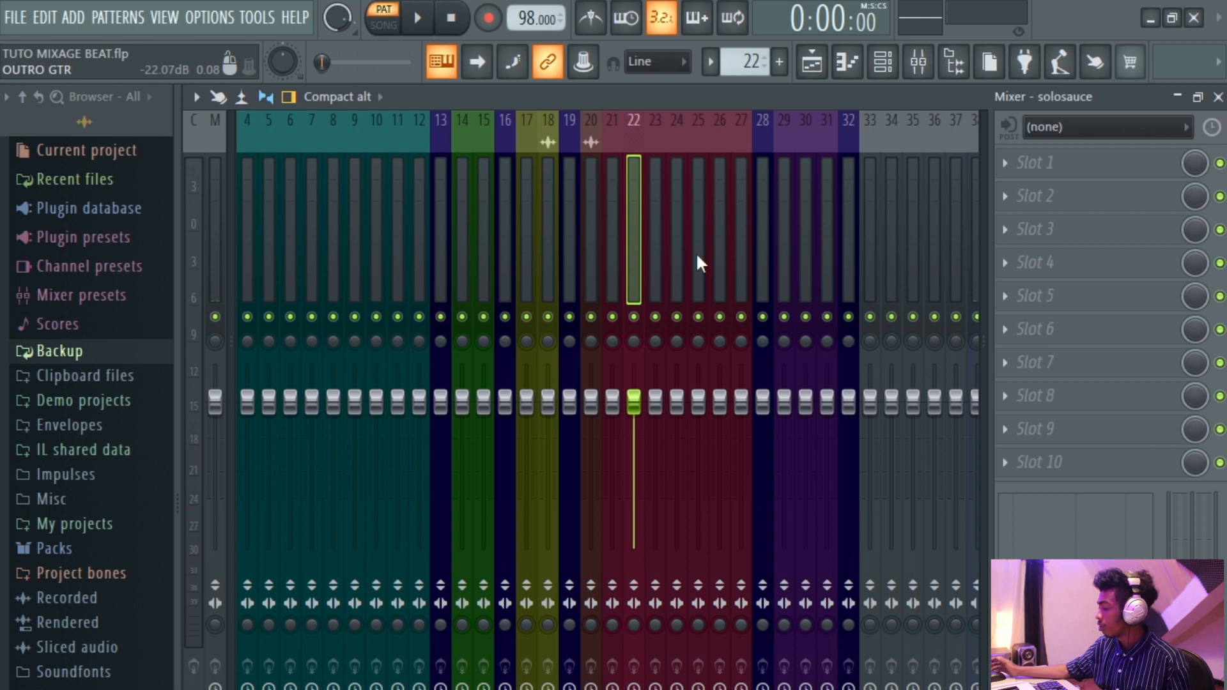
click(719, 256)
drag(716, 263, 743, 263)
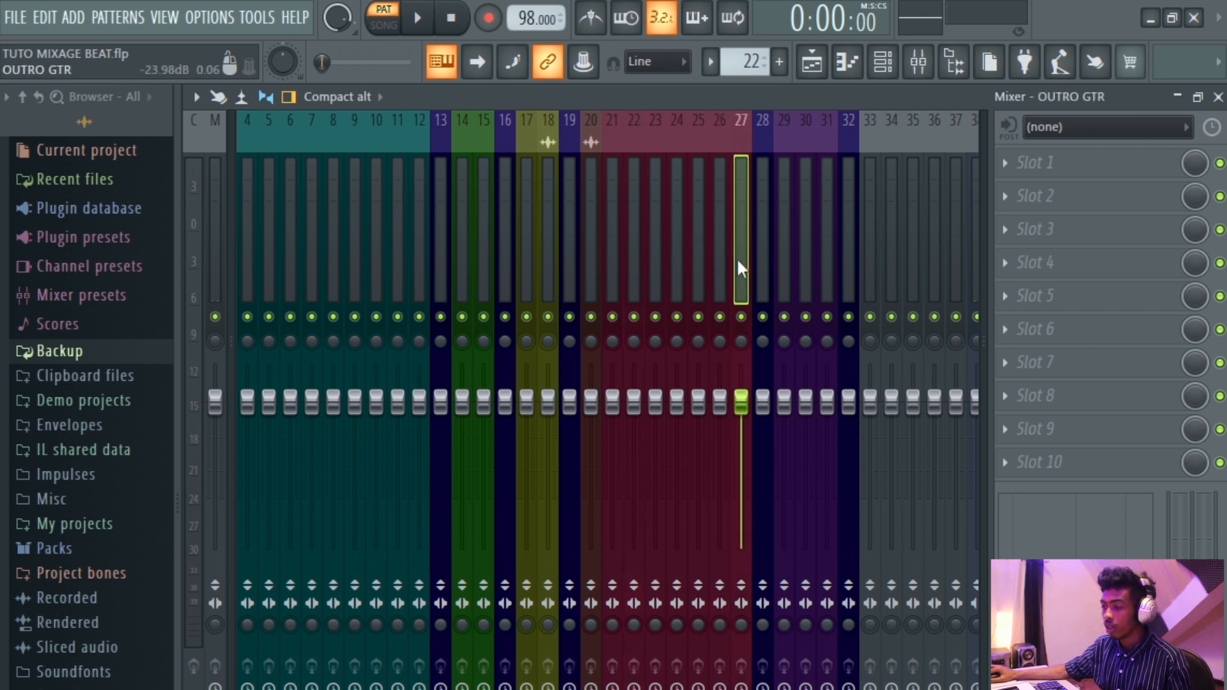
Select the OUTRO GTR inserts and route them to the GTR BUS.
ctrl+click(715, 281)
ctrl+click(703, 285)
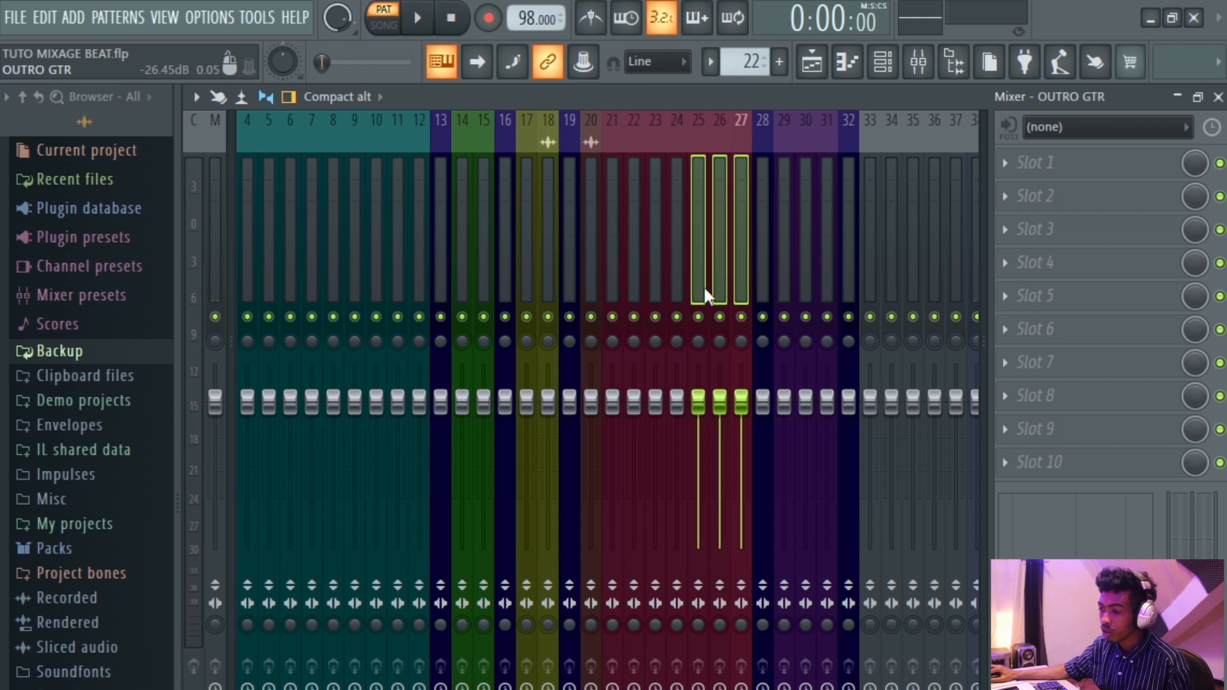
ctrl+click(686, 287)
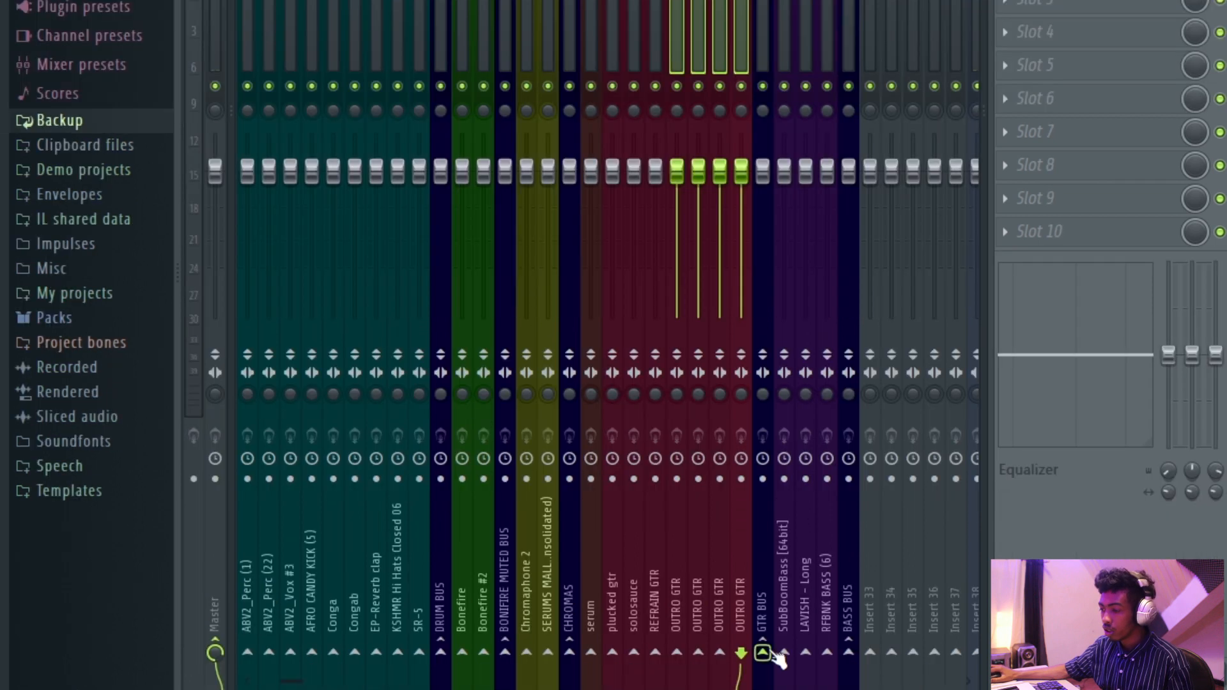
right_click(767, 653)
click(831, 615)
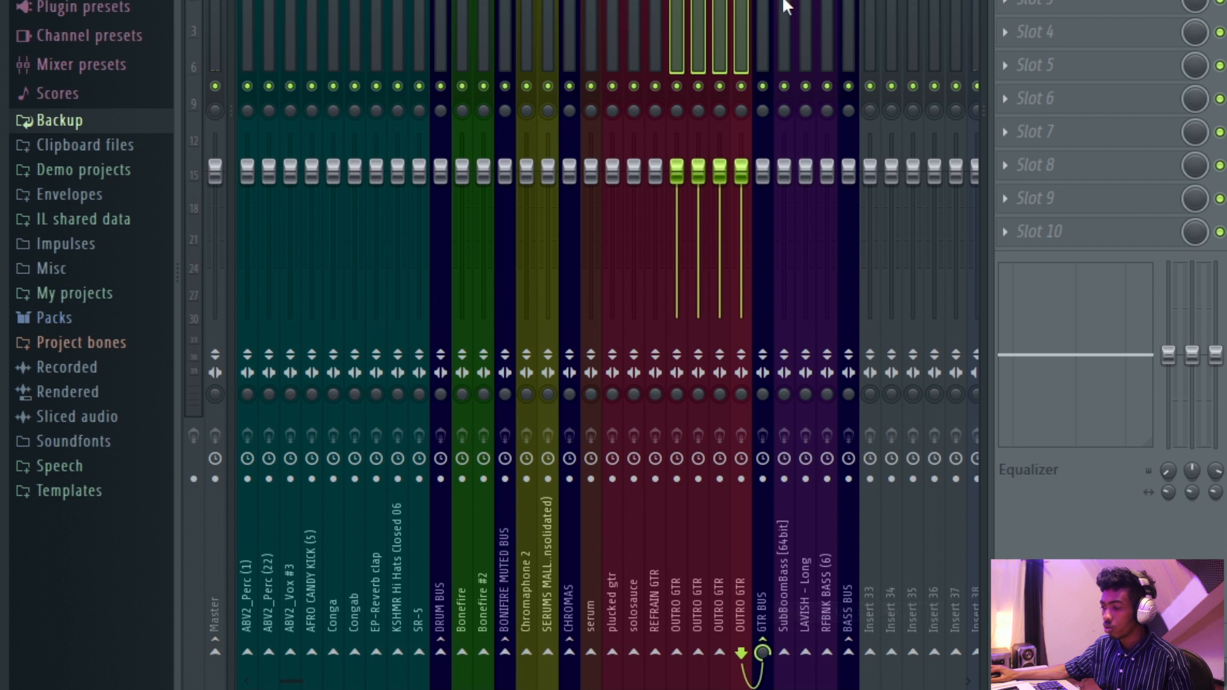
click(754, 39)
click(721, 29)
Switch to the playlist and scroll through the arrangement tracks to review their contents.
click(871, 15)
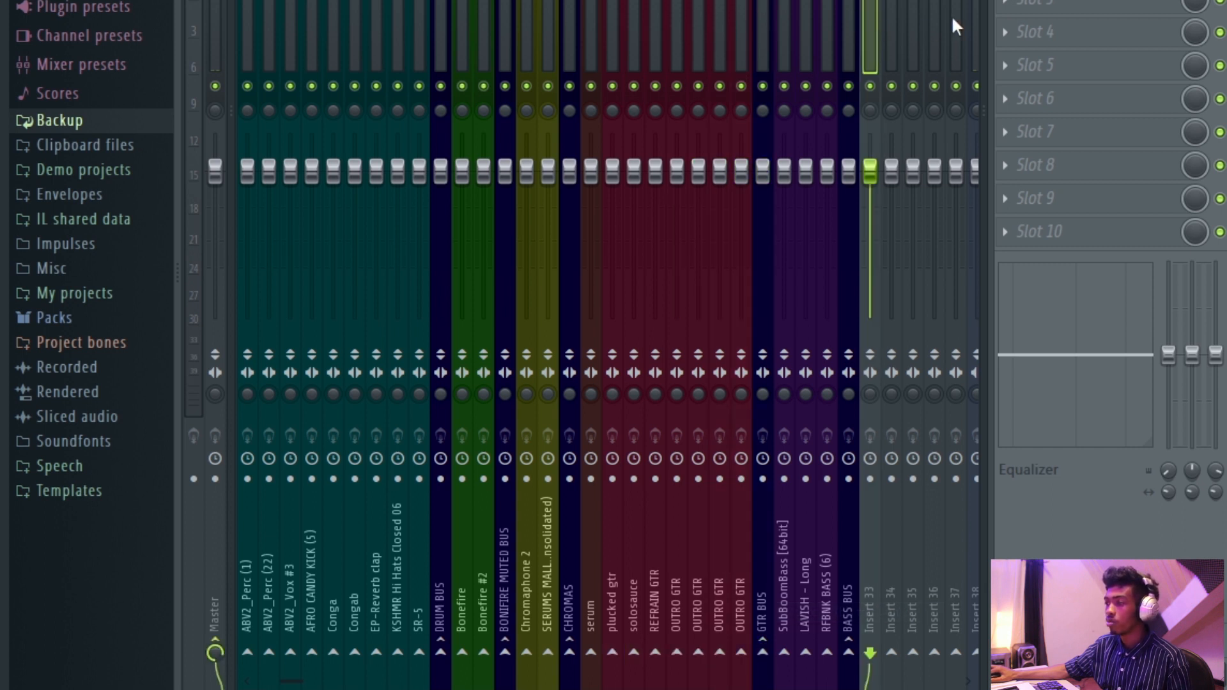
click(813, 63)
scroll(792, 263, down, 6)
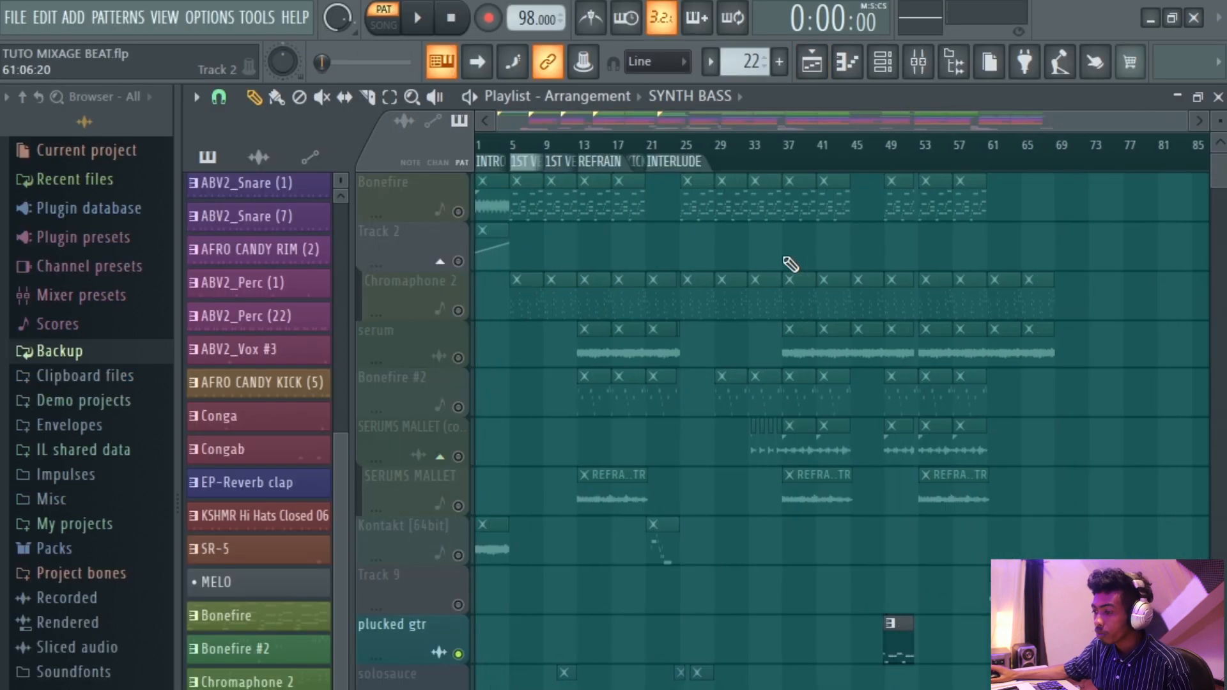
scroll(758, 386, down, 6)
scroll(672, 393, up, 5)
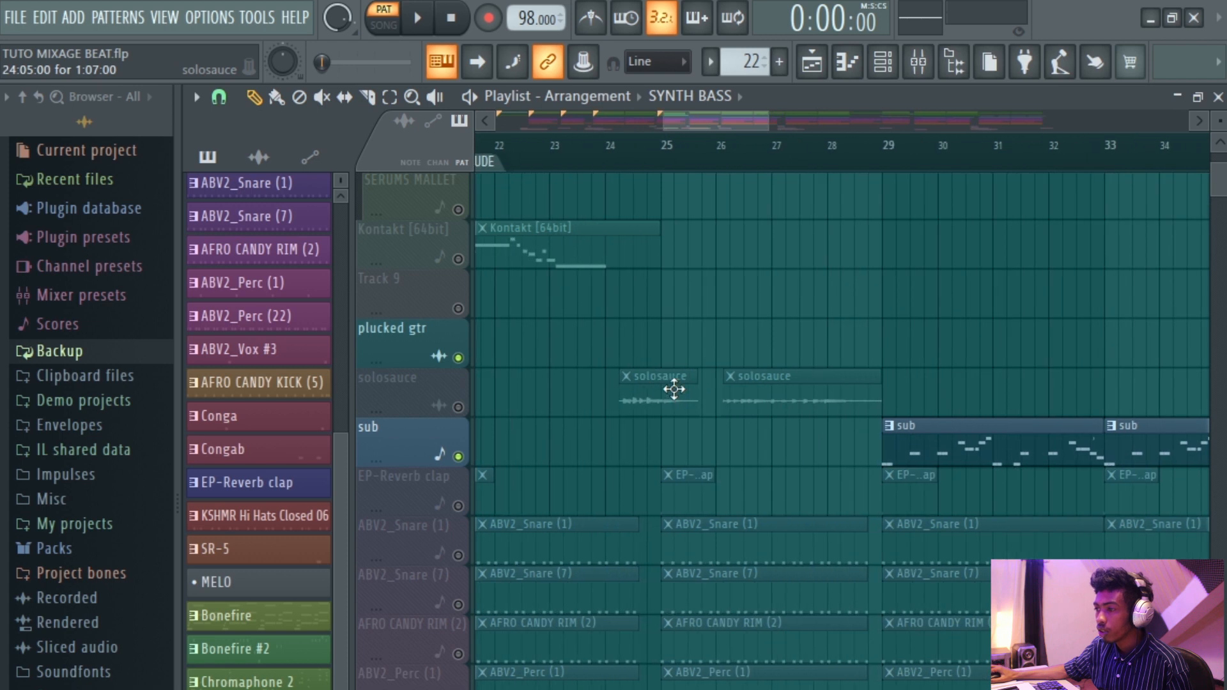
scroll(674, 389, down, 4)
scroll(551, 326, up, 6)
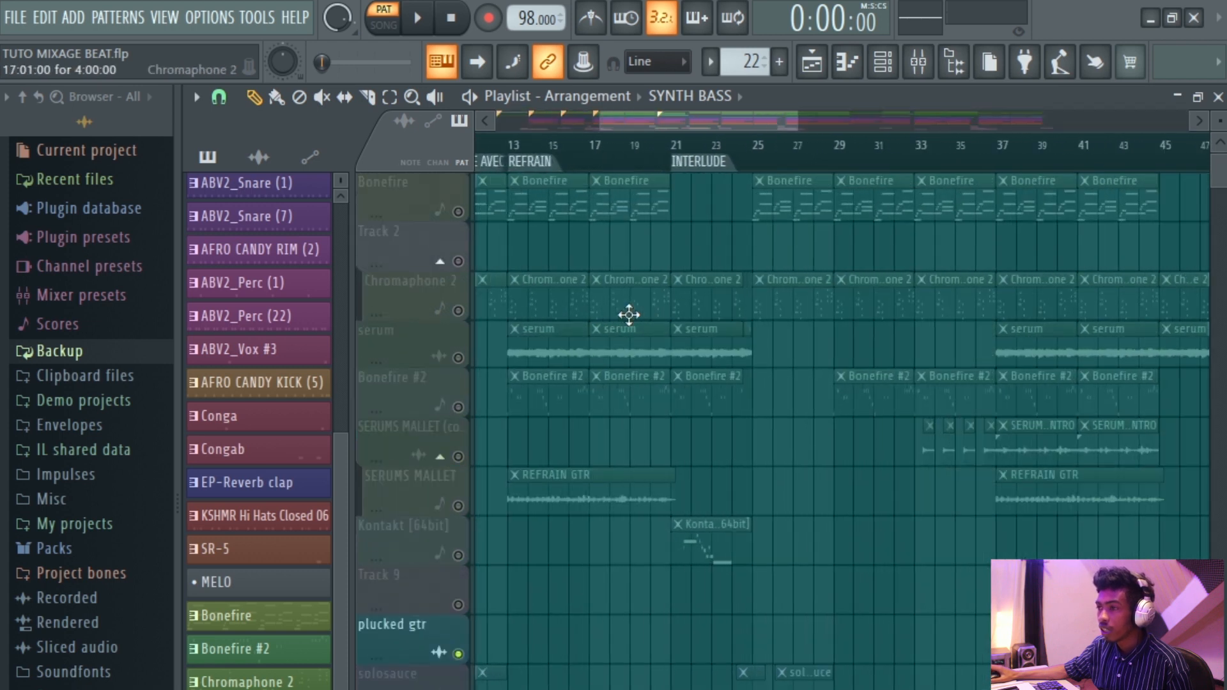
scroll(665, 324, up, 5)
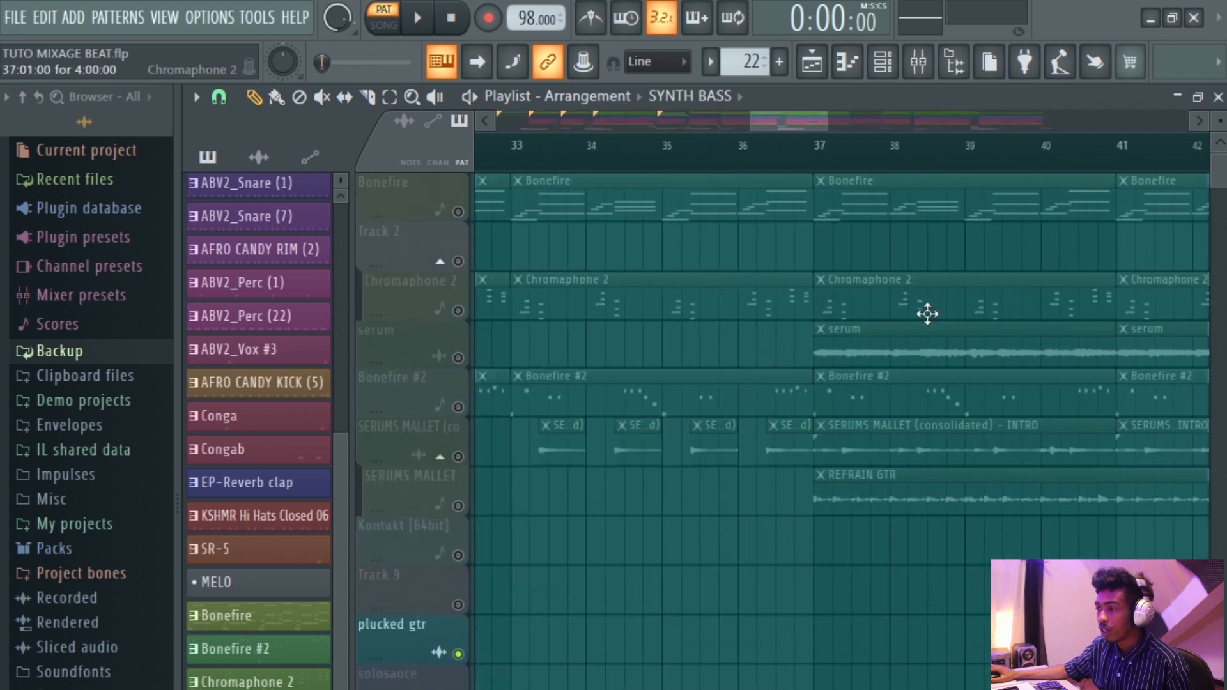
scroll(624, 351, down, 5)
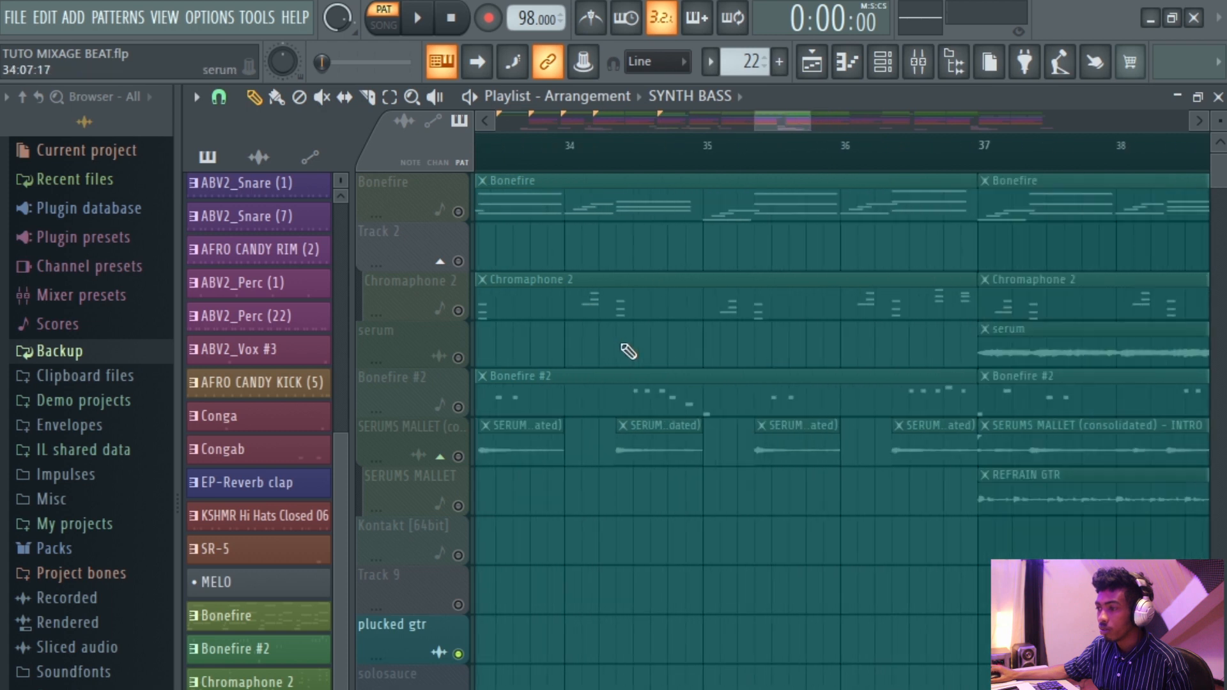
scroll(879, 343, down, 4)
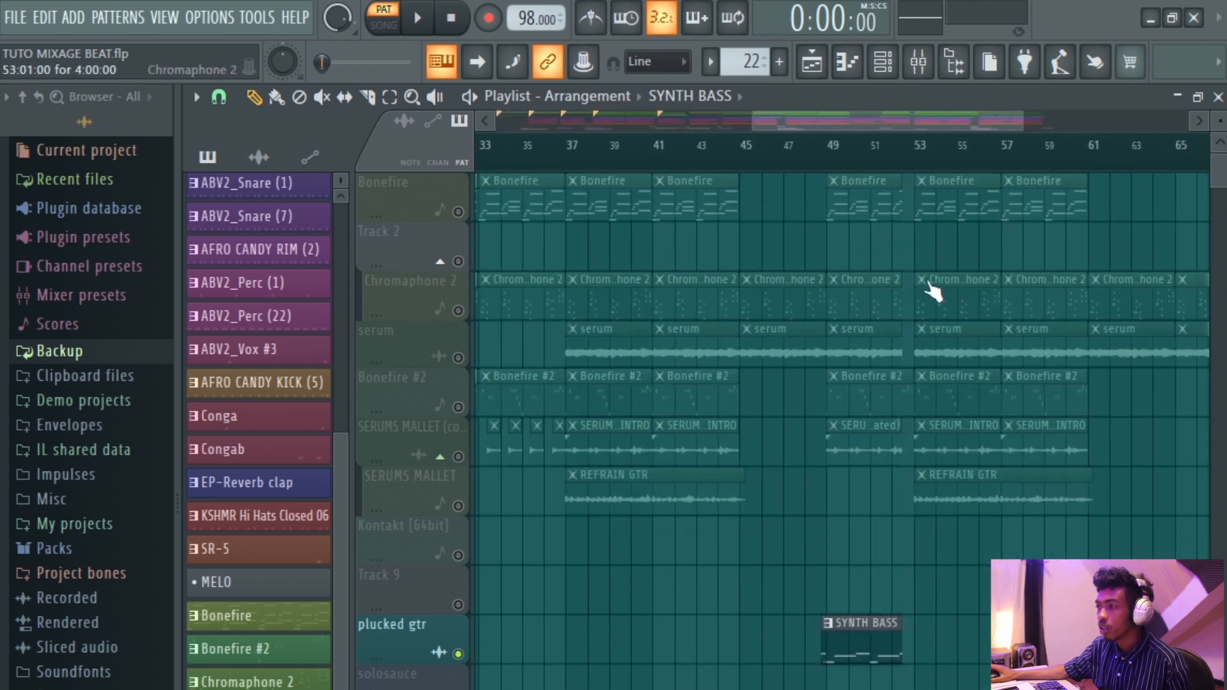
scroll(932, 281, up, 5)
scroll(931, 279, down, 5)
scroll(932, 279, down, 8)
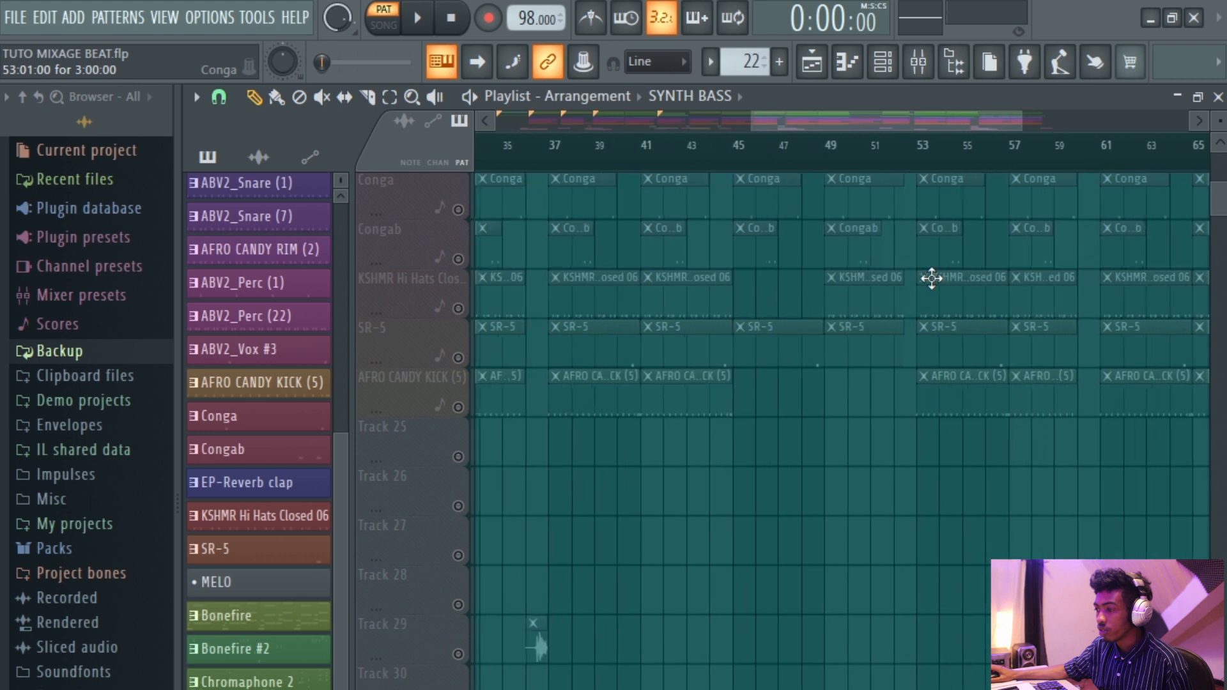
scroll(932, 278, down, 5)
scroll(496, 380, up, 6)
scroll(772, 370, up, 5)
scroll(773, 369, down, 5)
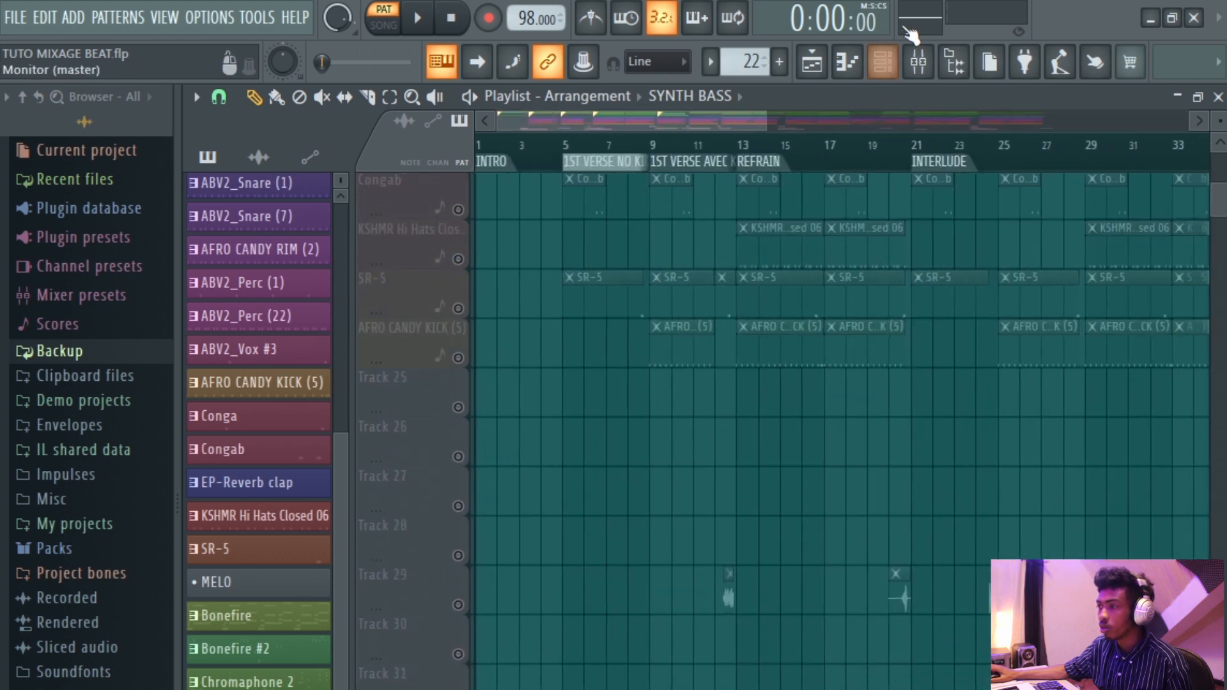
Examine the channel rack, then scroll through the playlist's lower audio tracks.
click(883, 61)
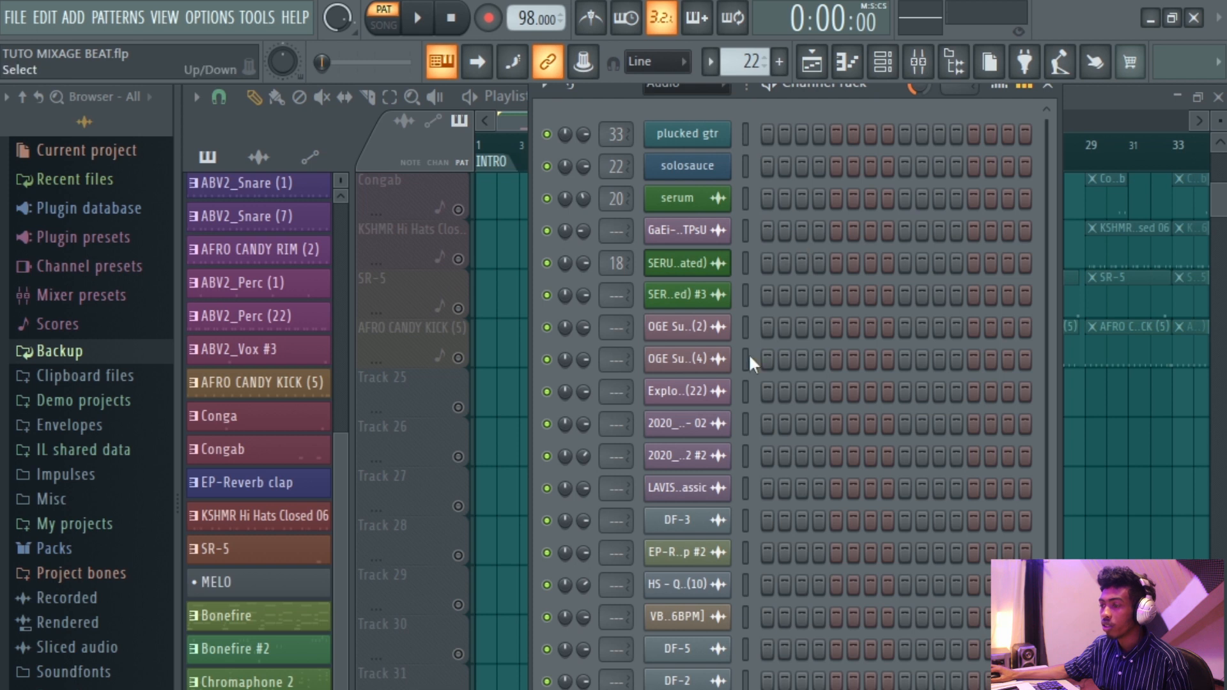
drag(745, 391, 745, 424)
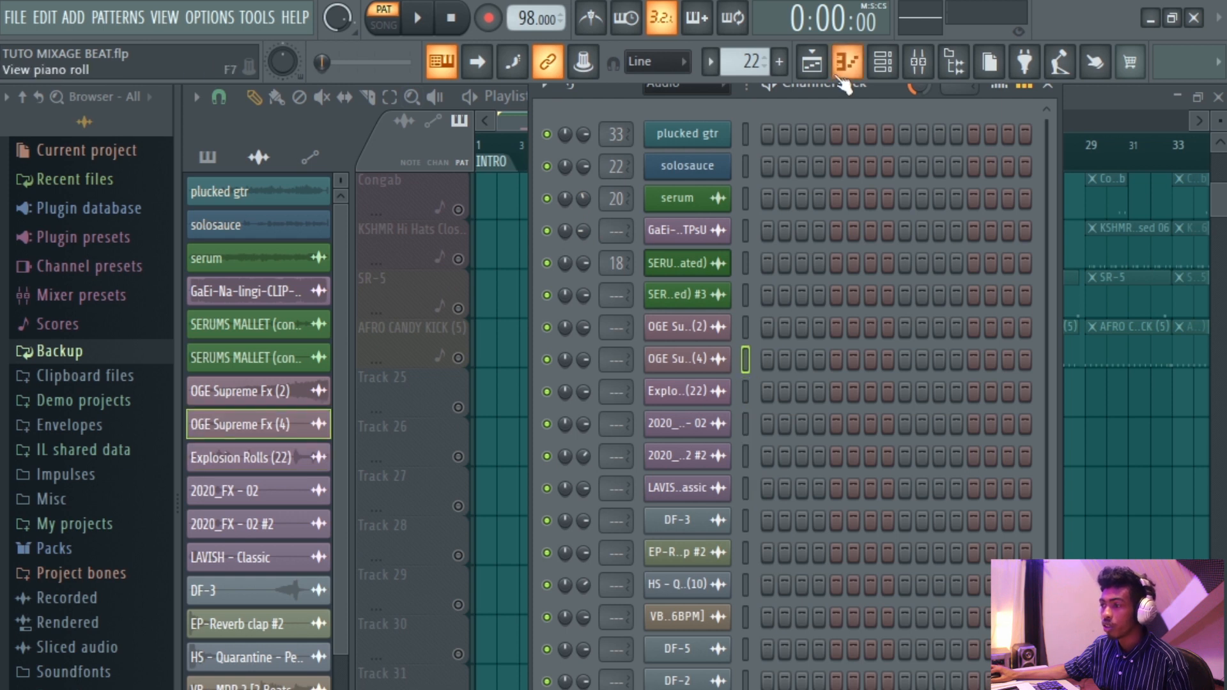
click(812, 62)
scroll(670, 276, down, 2)
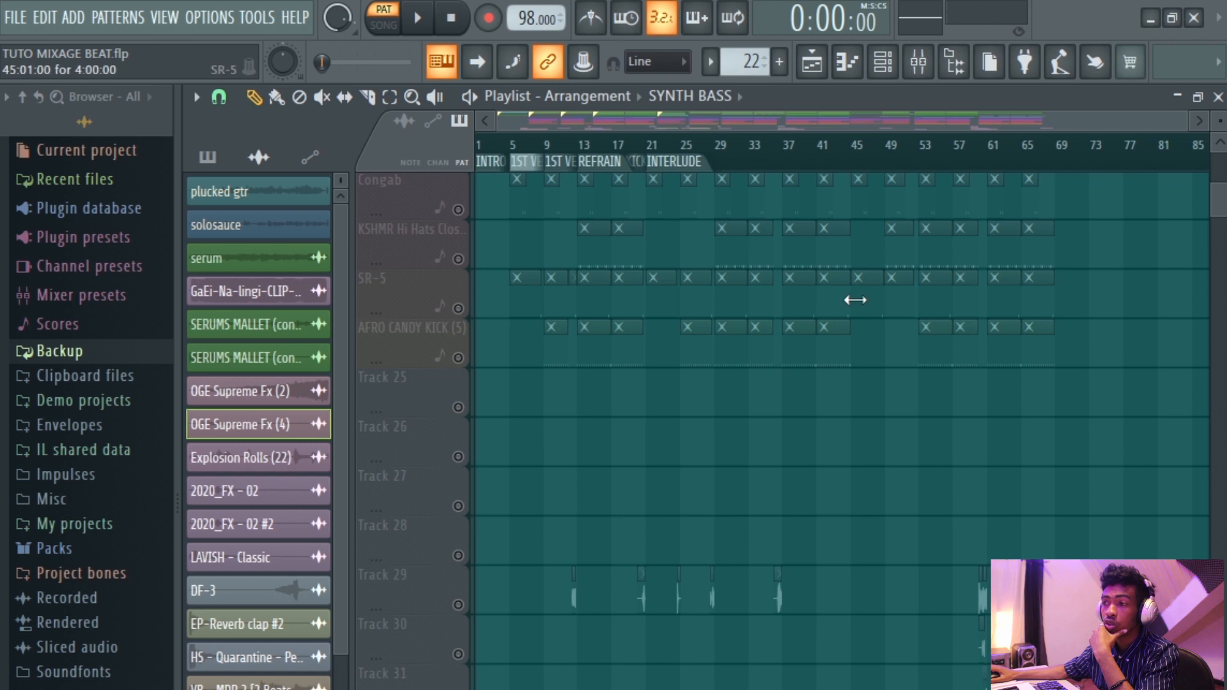
scroll(855, 300, up, 5)
drag(1184, 123, 643, 230)
scroll(713, 287, down, 7)
scroll(710, 286, up, 4)
scroll(712, 286, down, 5)
scroll(656, 166, down, 6)
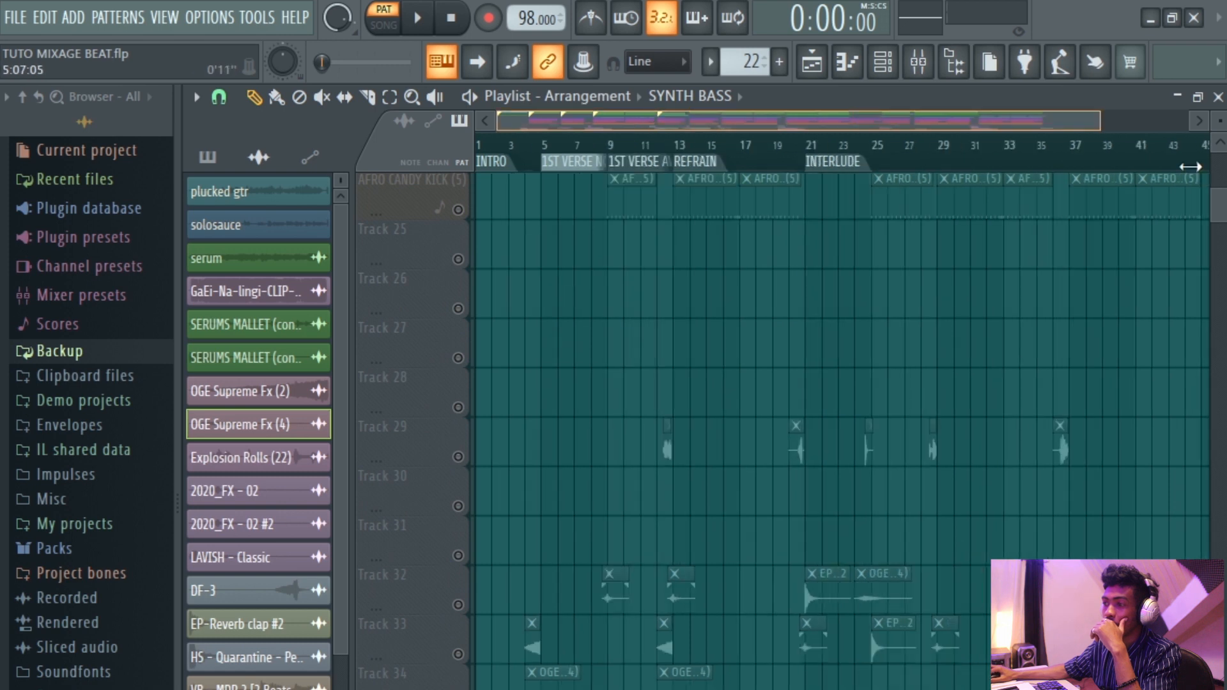
scroll(743, 342, up, 6)
scroll(743, 342, down, 9)
scroll(742, 341, up, 6)
scroll(671, 304, down, 4)
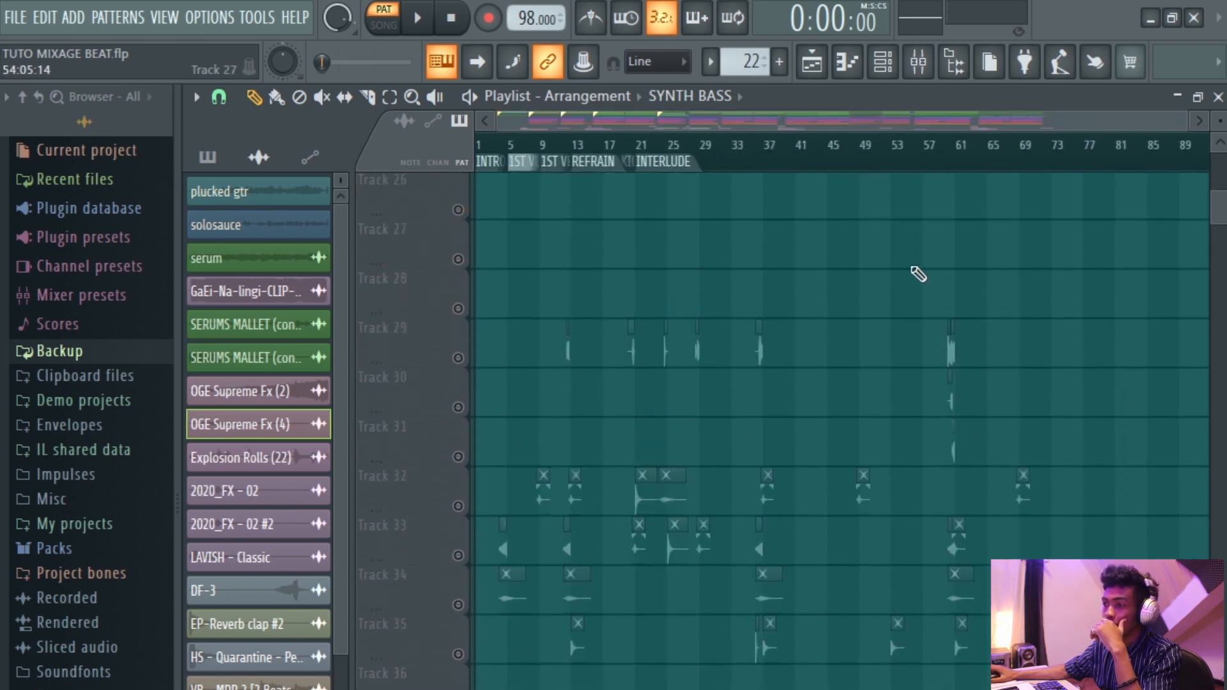
Purge unused audio clips using the Macros tool.
click(267, 18)
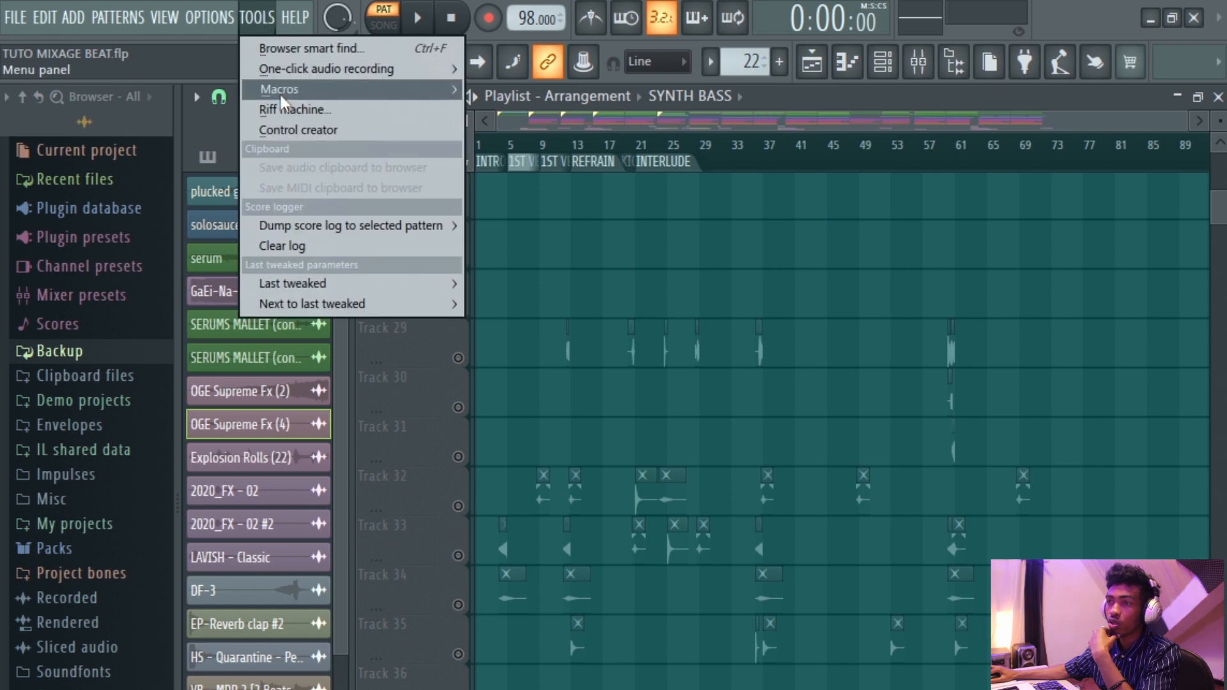
mouse_move(281, 90)
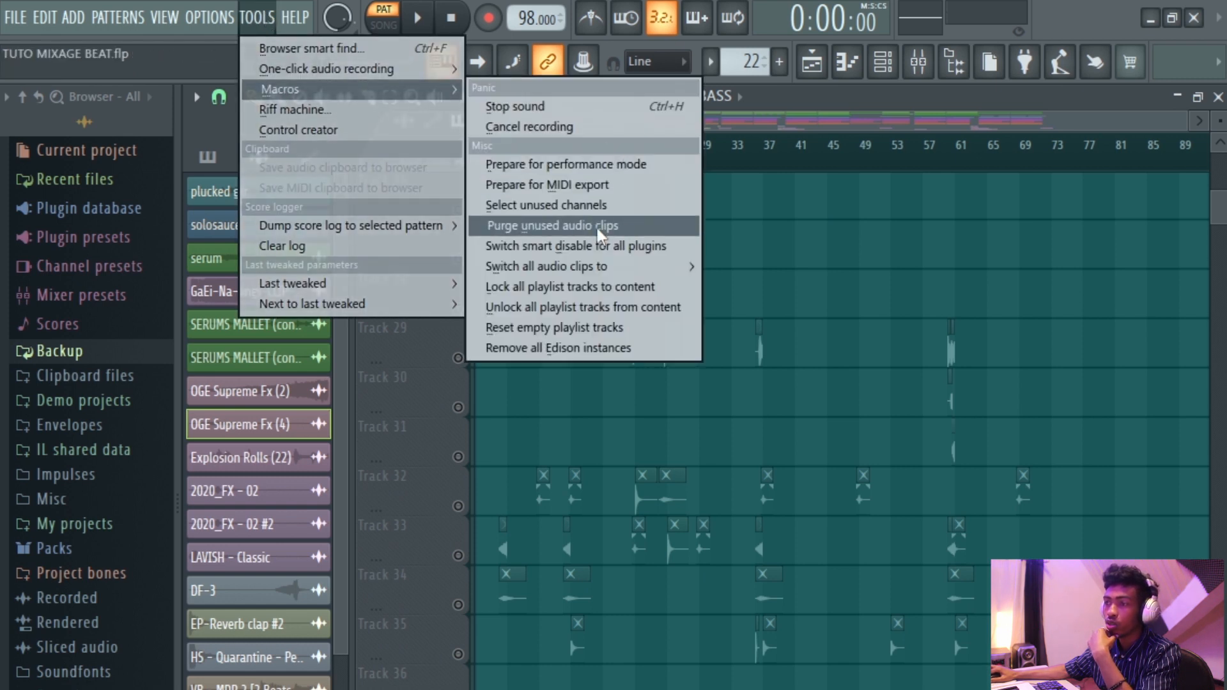
click(623, 230)
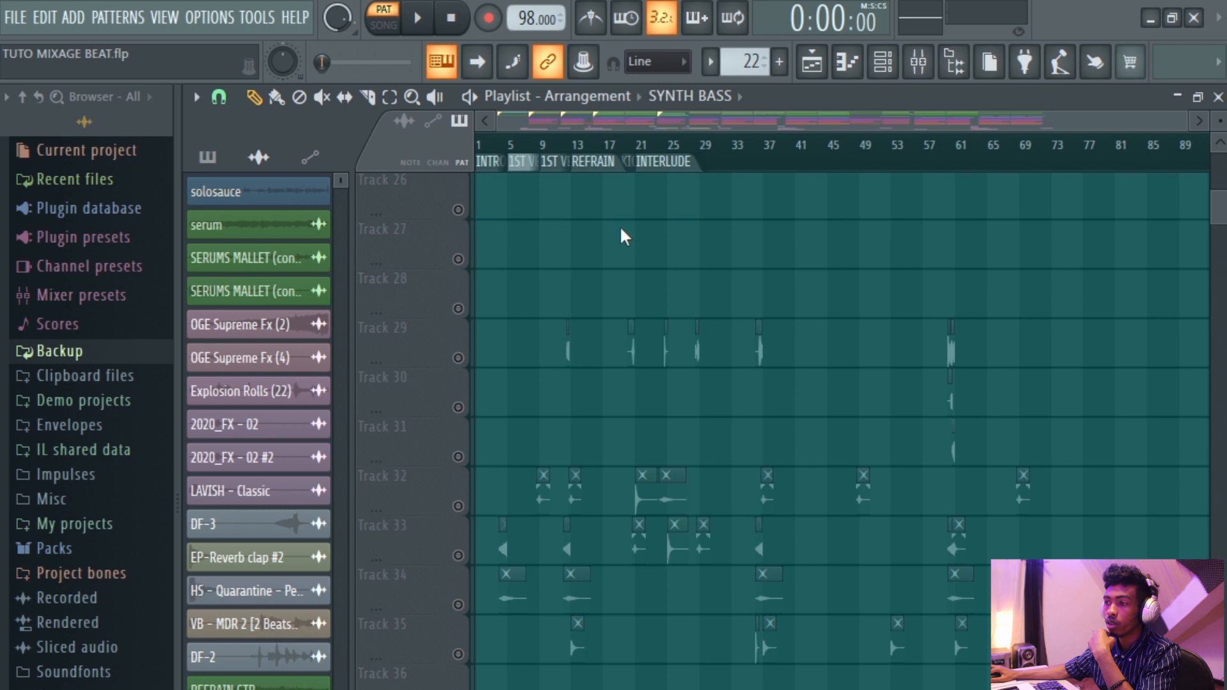
Open the channel rack, filter it to the audio group, and select the channels from OGE Supreme Fx (2) through DF-2.
scroll(794, 261, up, 2)
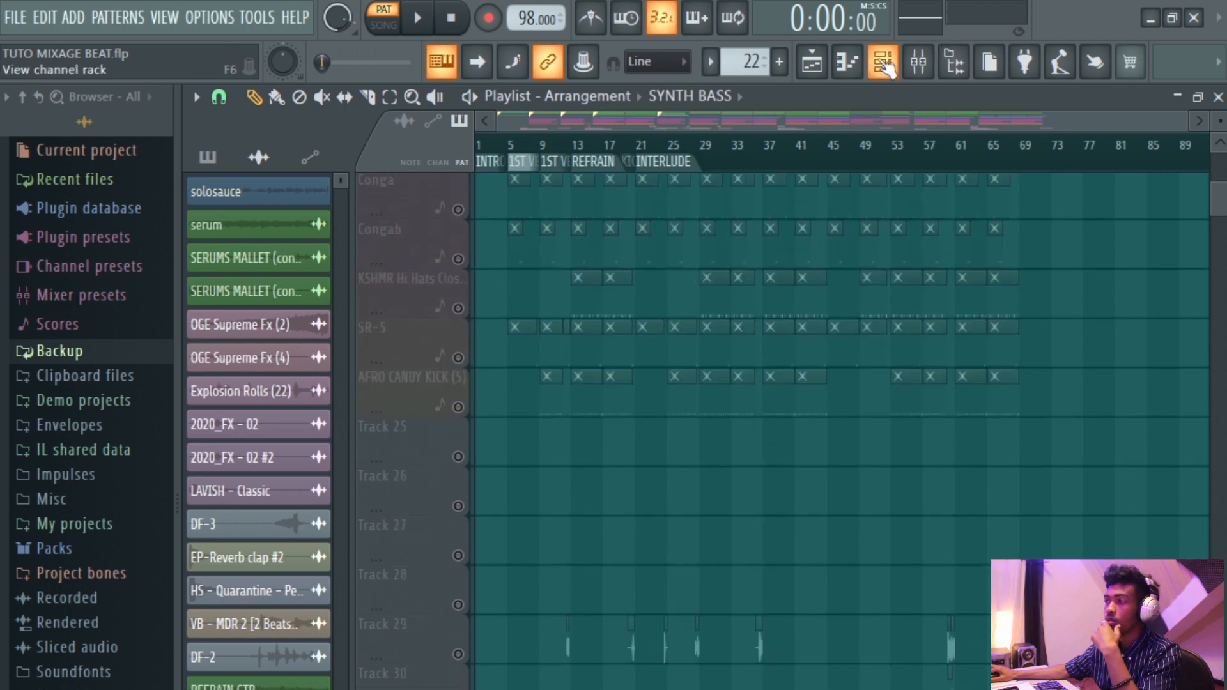
click(889, 64)
scroll(785, 299, down, 2)
scroll(784, 294, up, 3)
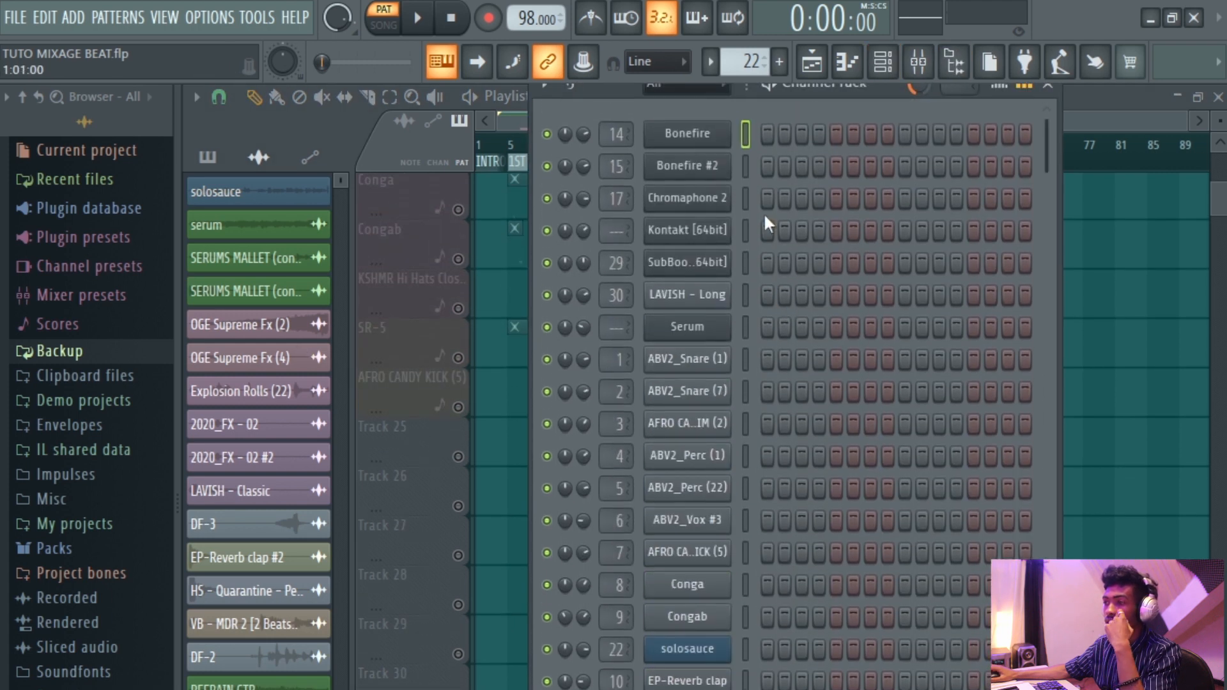
click(708, 91)
click(696, 138)
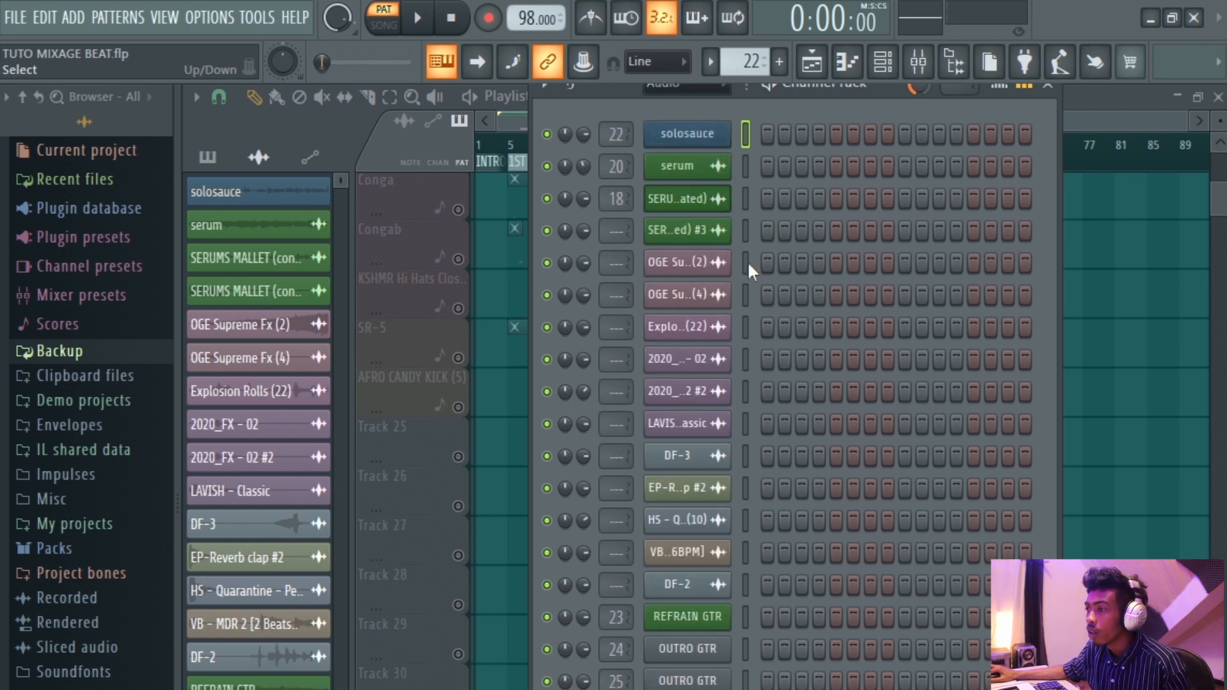
click(747, 229)
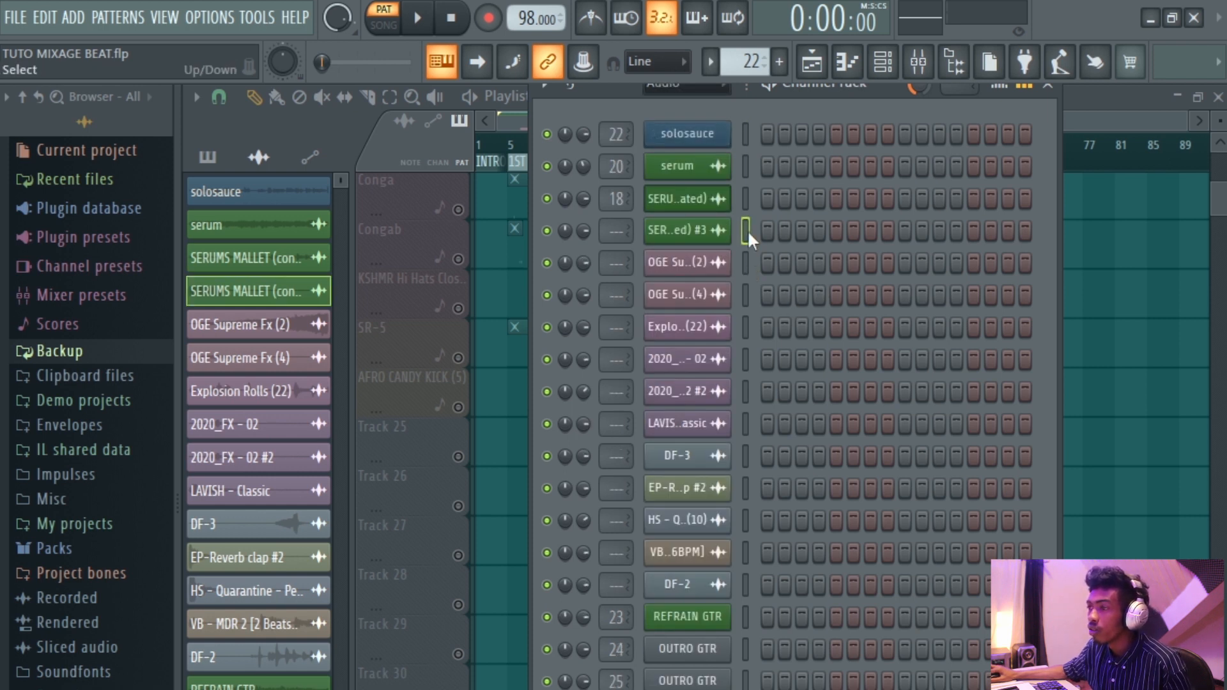
drag(745, 277, 745, 343)
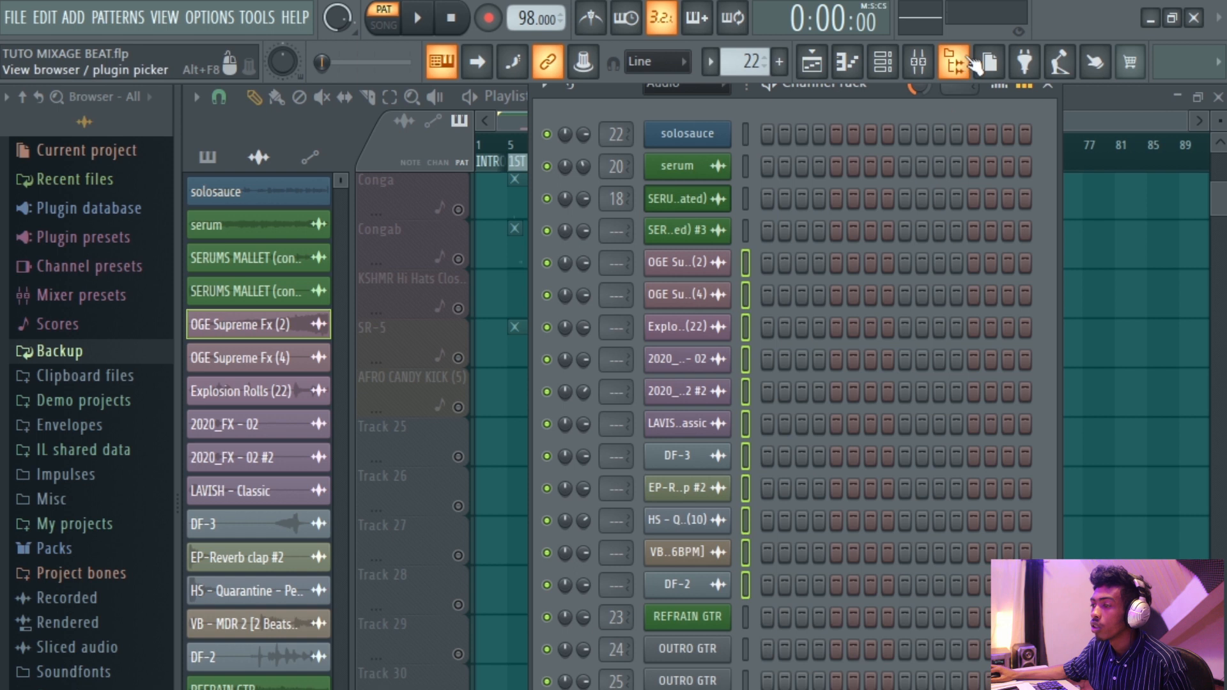
Open the mixer and set insert 38's audio input source to none.
click(919, 62)
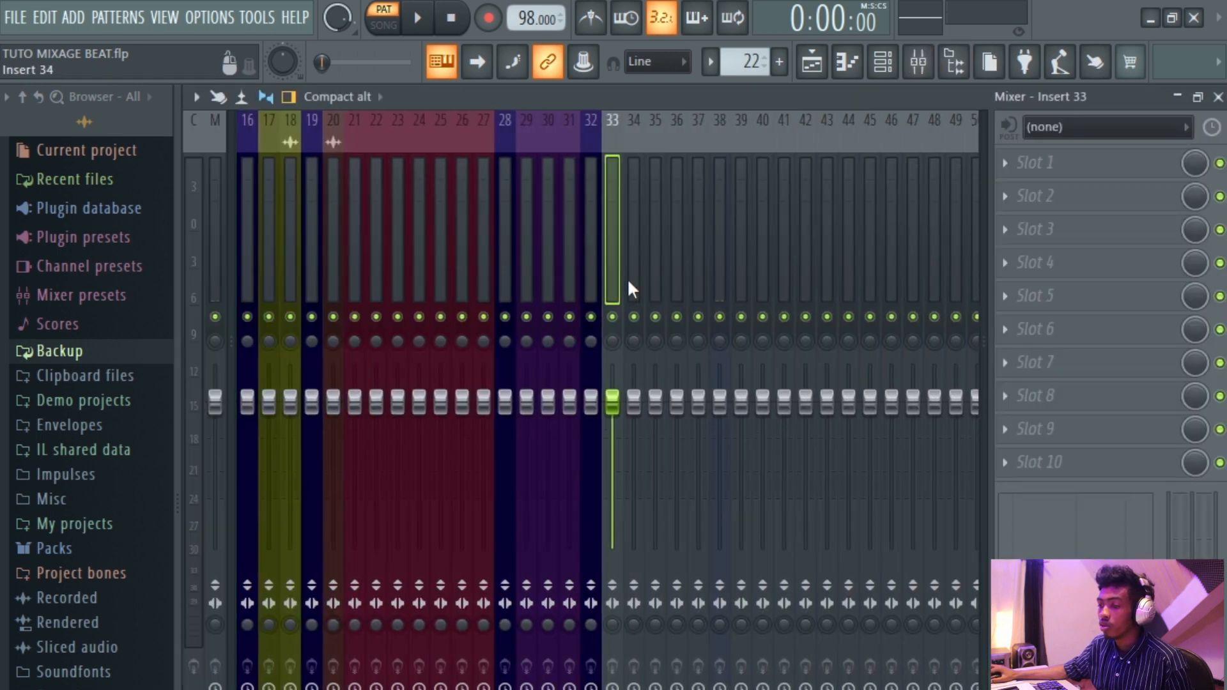
click(715, 272)
click(1094, 127)
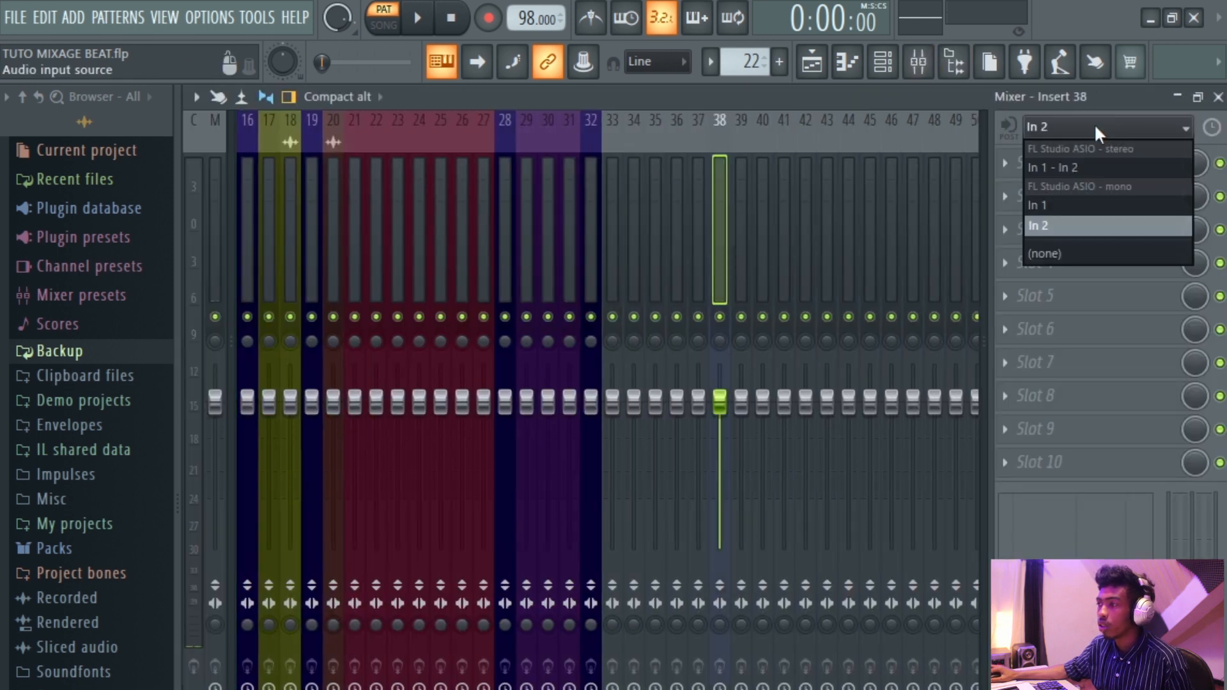
click(1042, 253)
Route the selected channels to consecutive mixer inserts starting from insert 33.
click(616, 273)
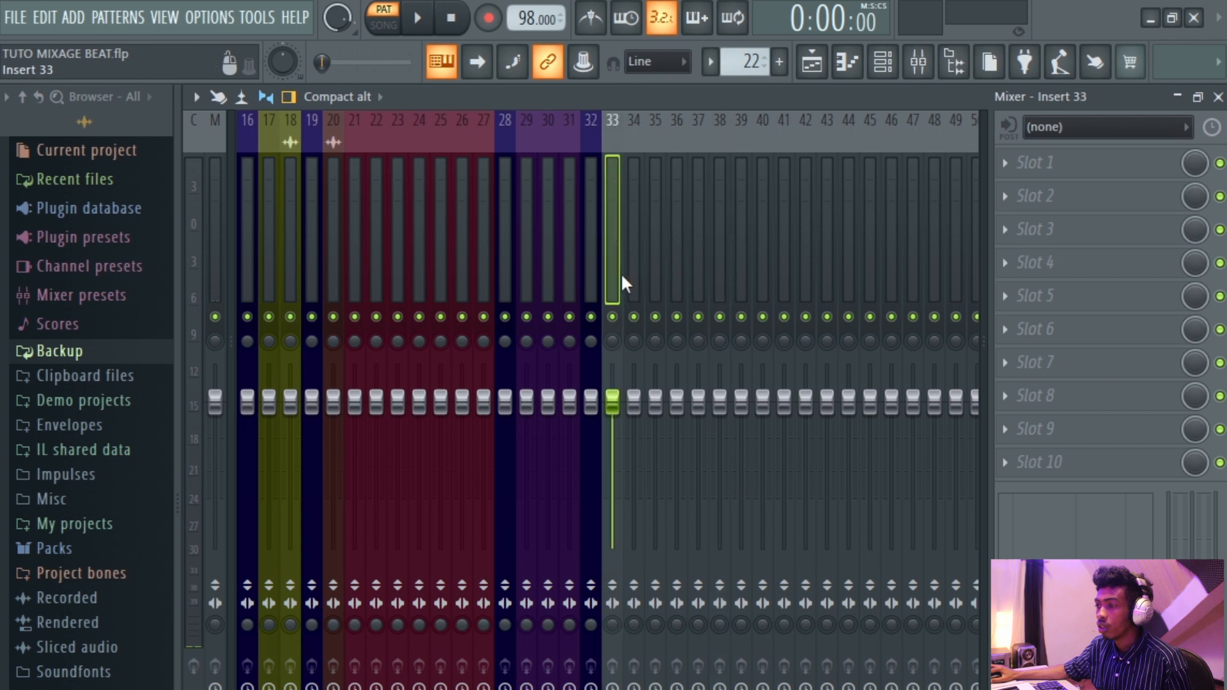
right_click(613, 271)
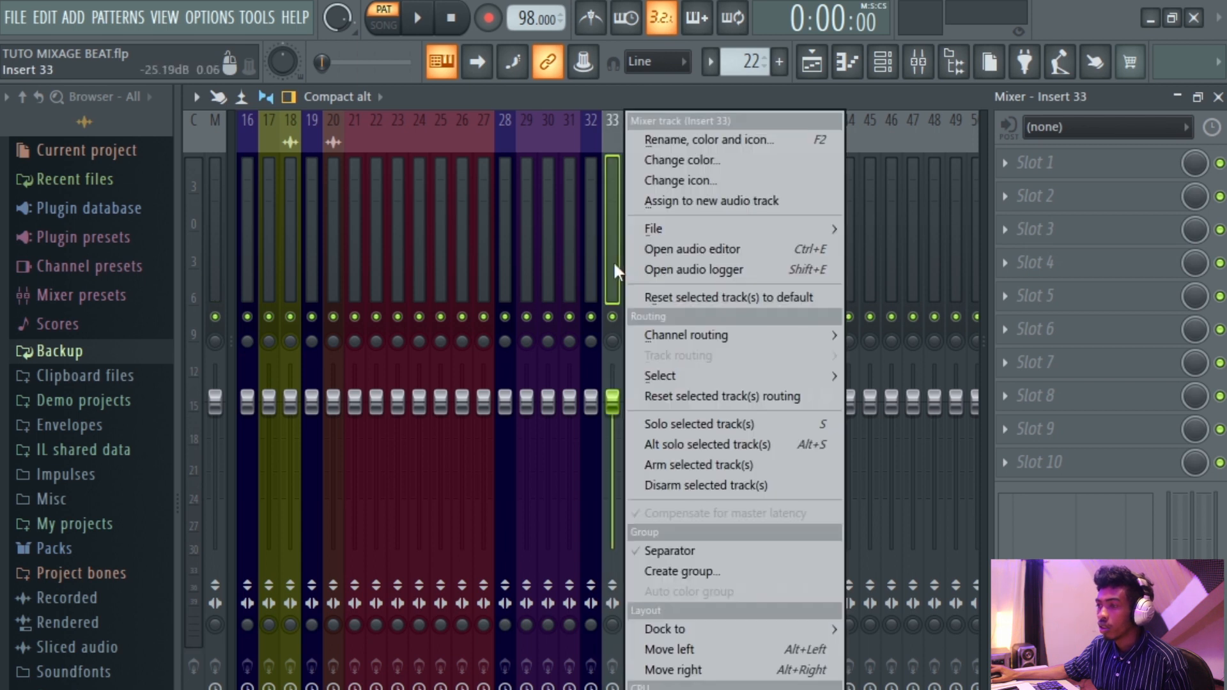
mouse_move(696, 333)
click(894, 350)
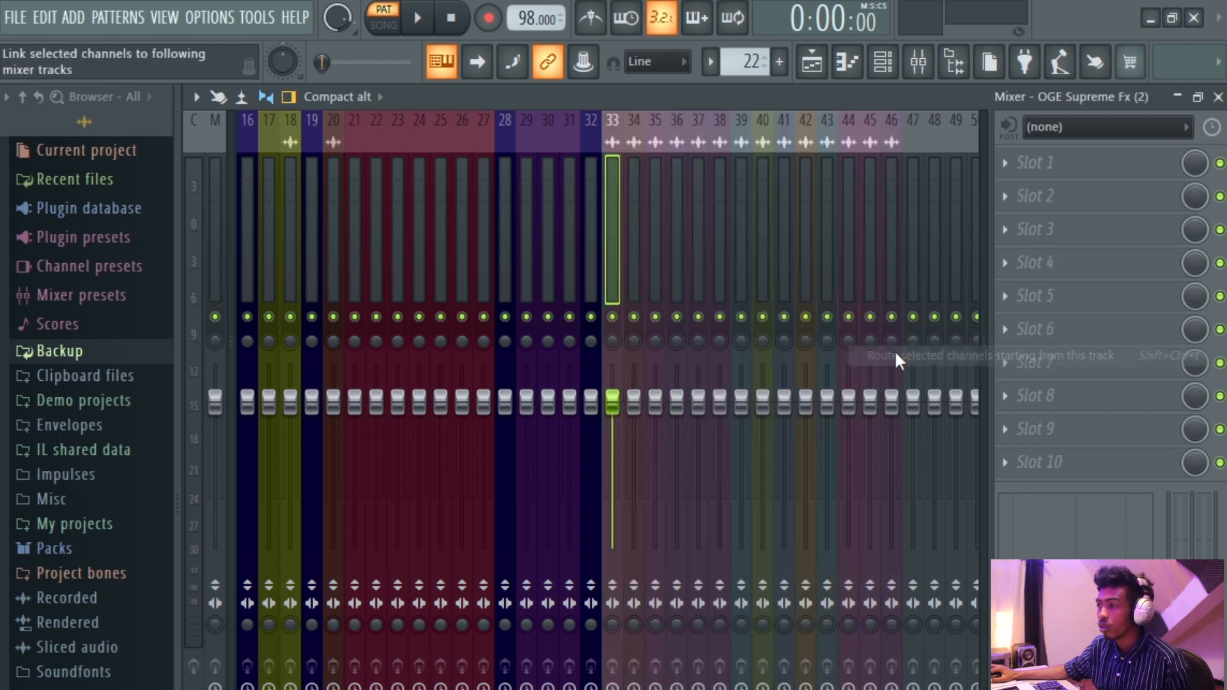
Select mixer inserts 33 through 46 and change their color to brown #AD3C3A.
drag(727, 297, 620, 303)
right_click(615, 277)
click(668, 160)
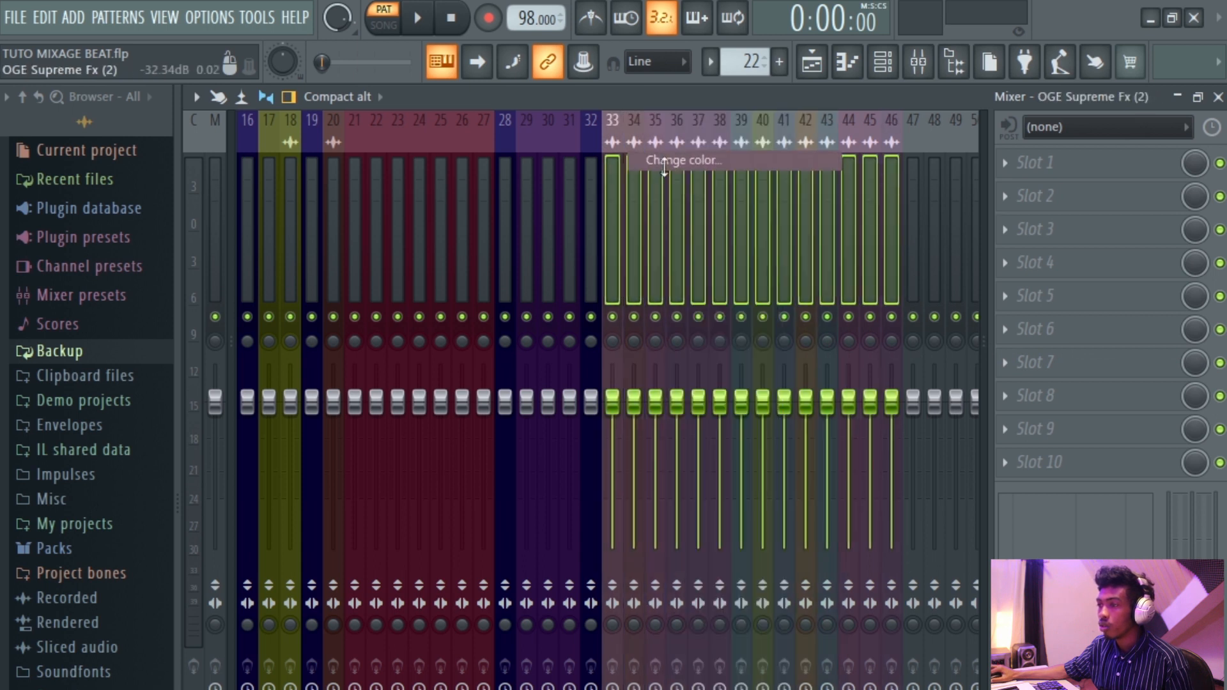
click(781, 217)
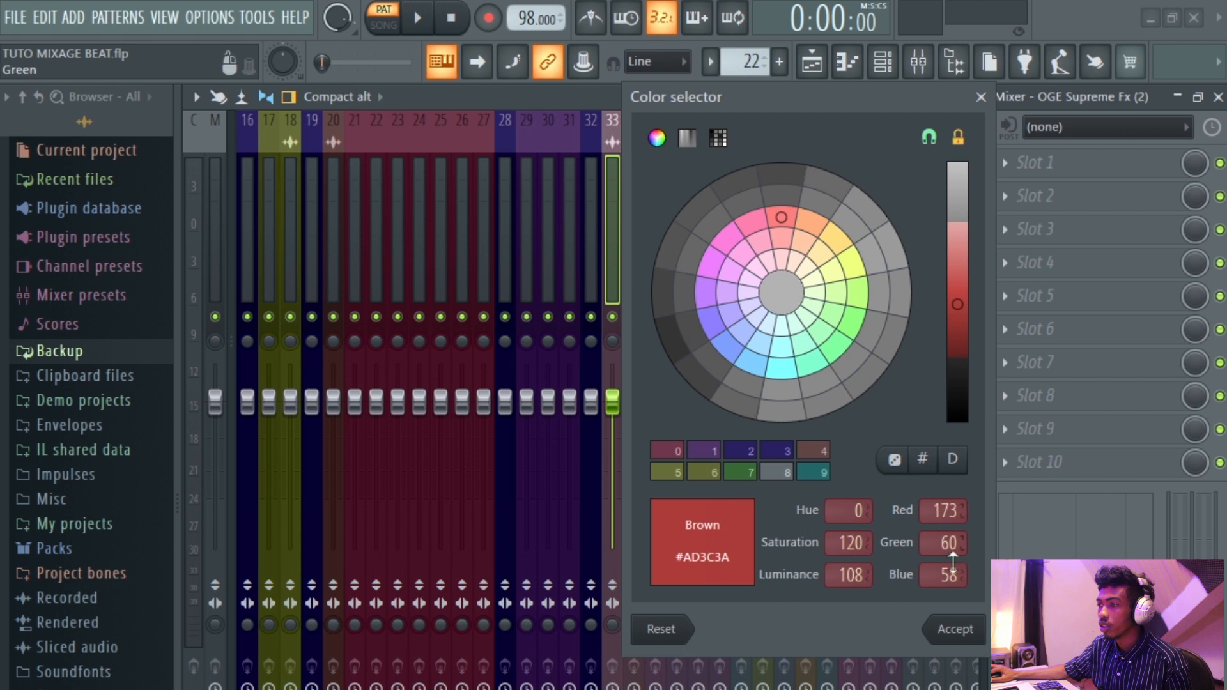
click(962, 629)
Scroll through the mixer inserts to review their routing and colors.
click(807, 218)
click(676, 225)
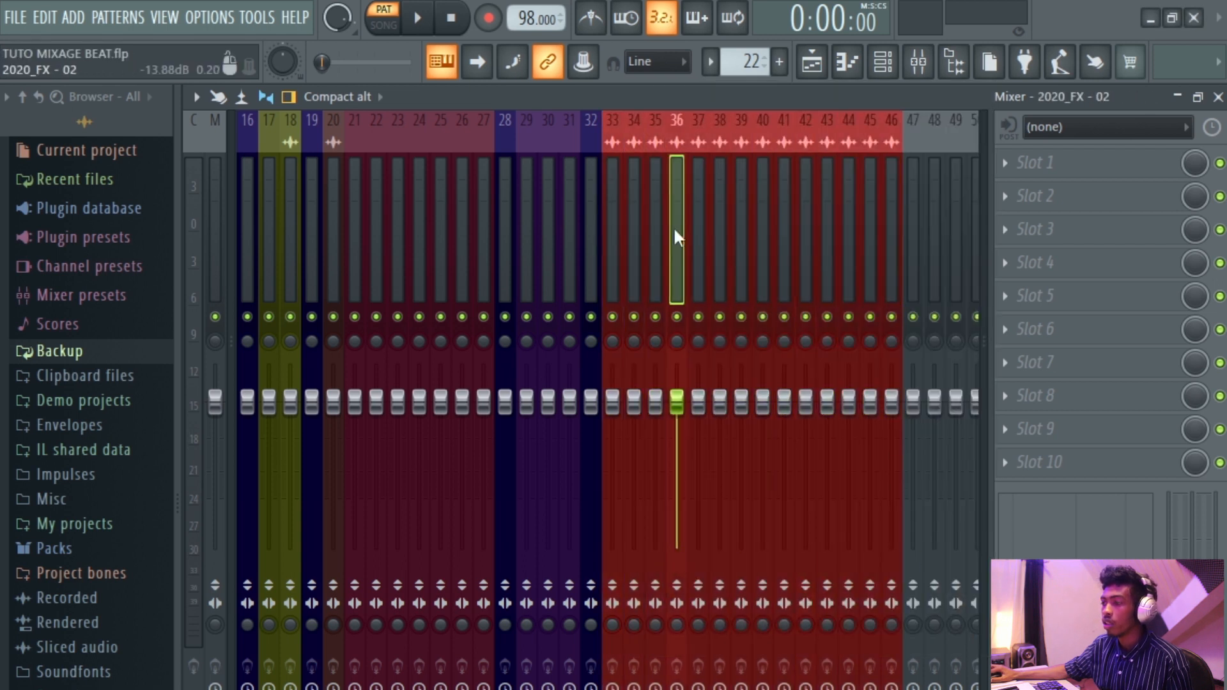
scroll(632, 225, up, 5)
scroll(632, 225, down, 5)
scroll(631, 225, up, 5)
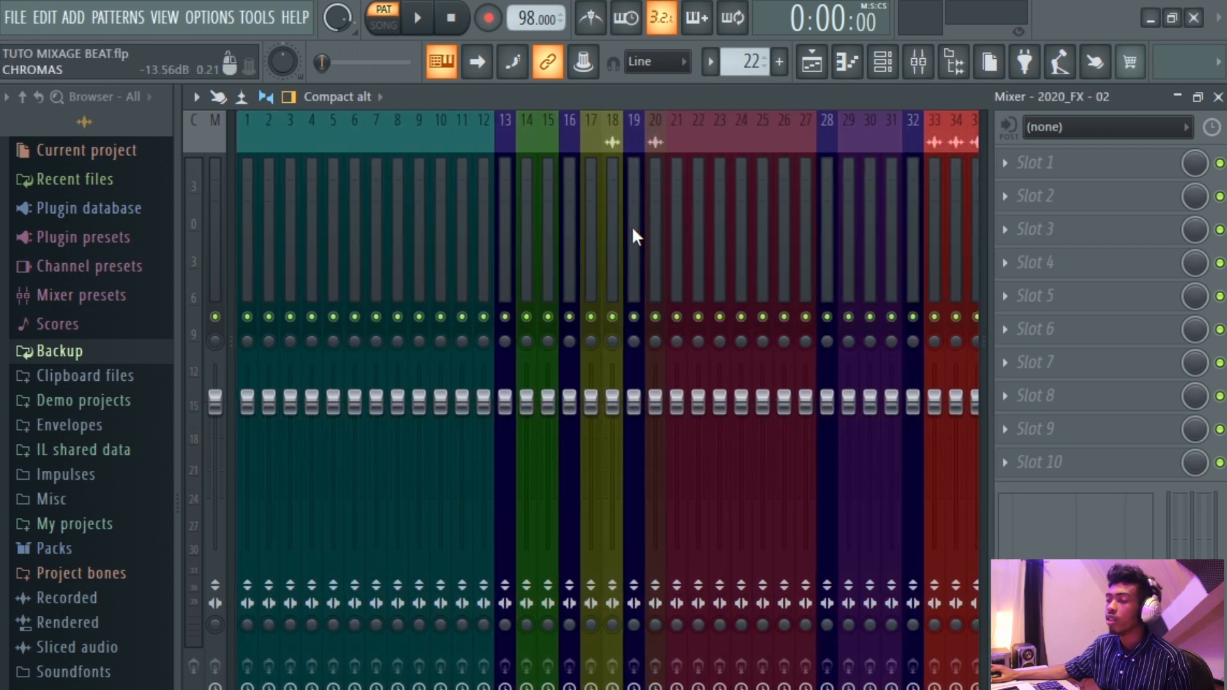
scroll(631, 225, down, 8)
scroll(631, 225, up, 7)
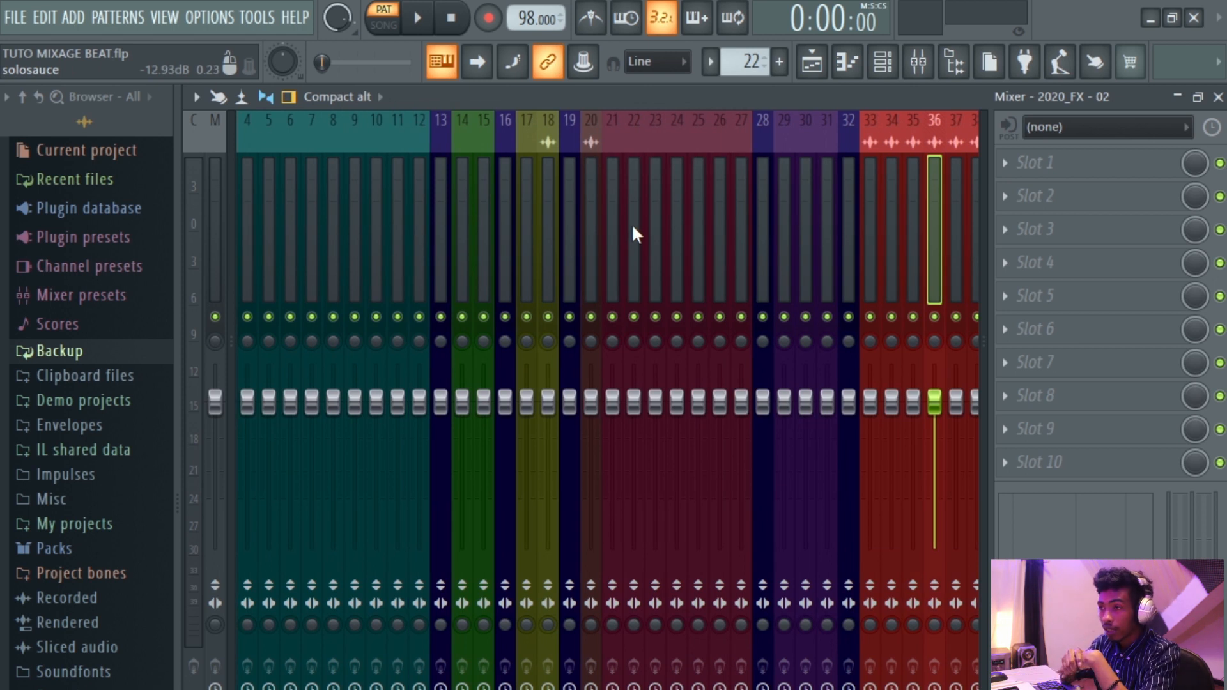
scroll(634, 234, down, 6)
scroll(631, 224, up, 7)
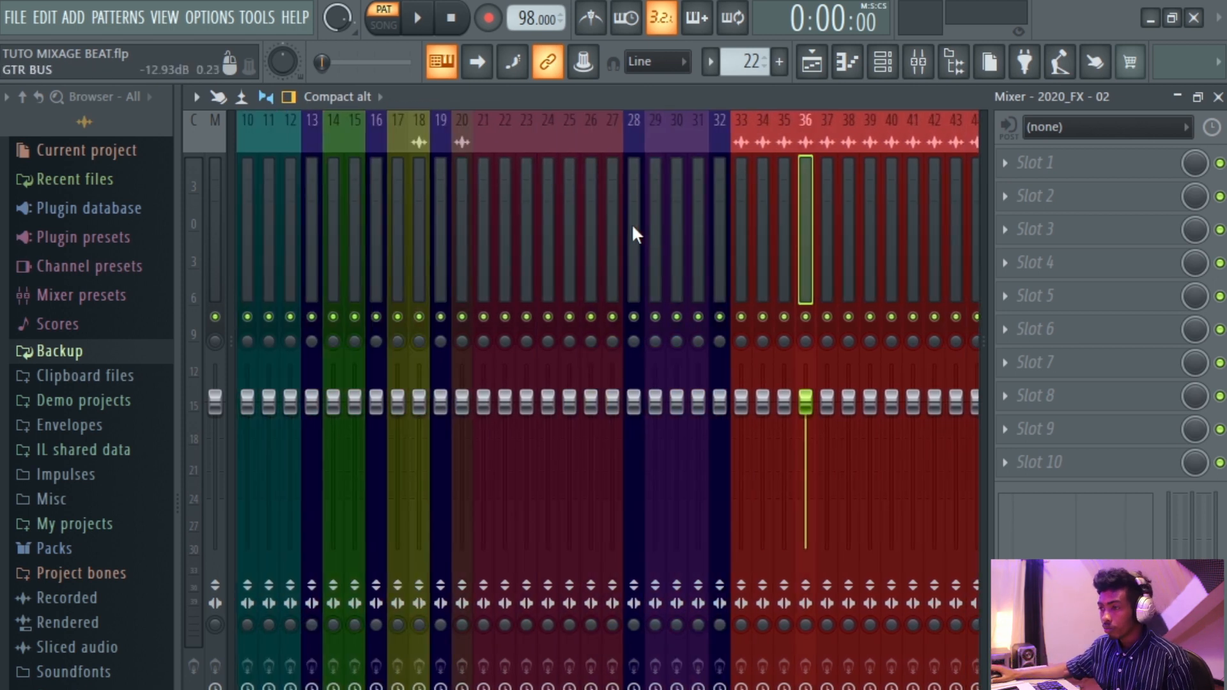